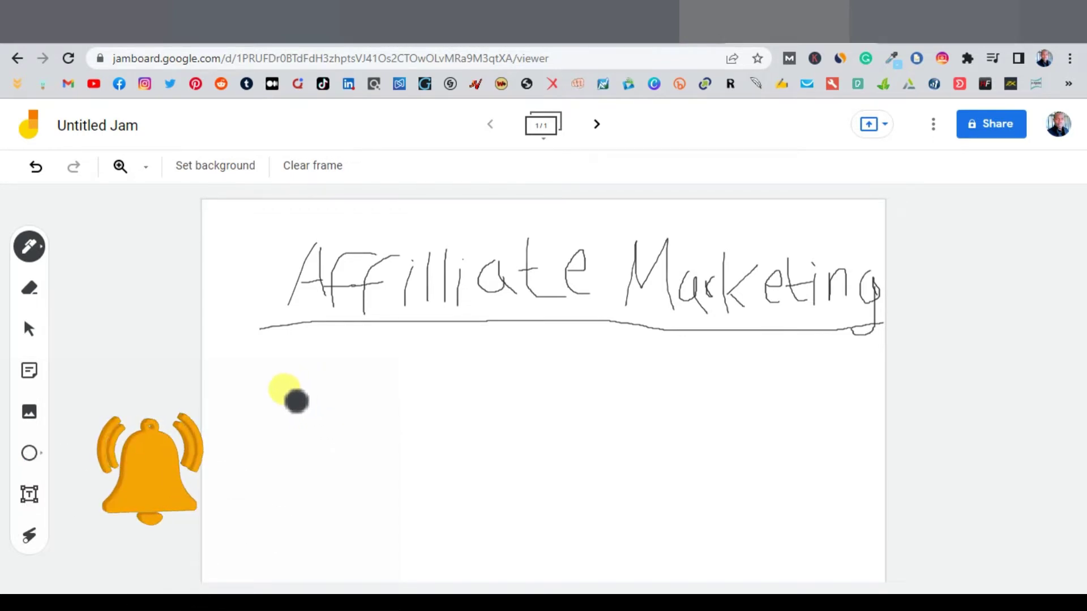
Step: Pen-draw a triangular-roofed house with walls under the heading and label it 'Co'
mouse_move(241, 414)
mouse_down()
mouse_move(307, 376)
mouse_move(356, 417)
mouse_up()
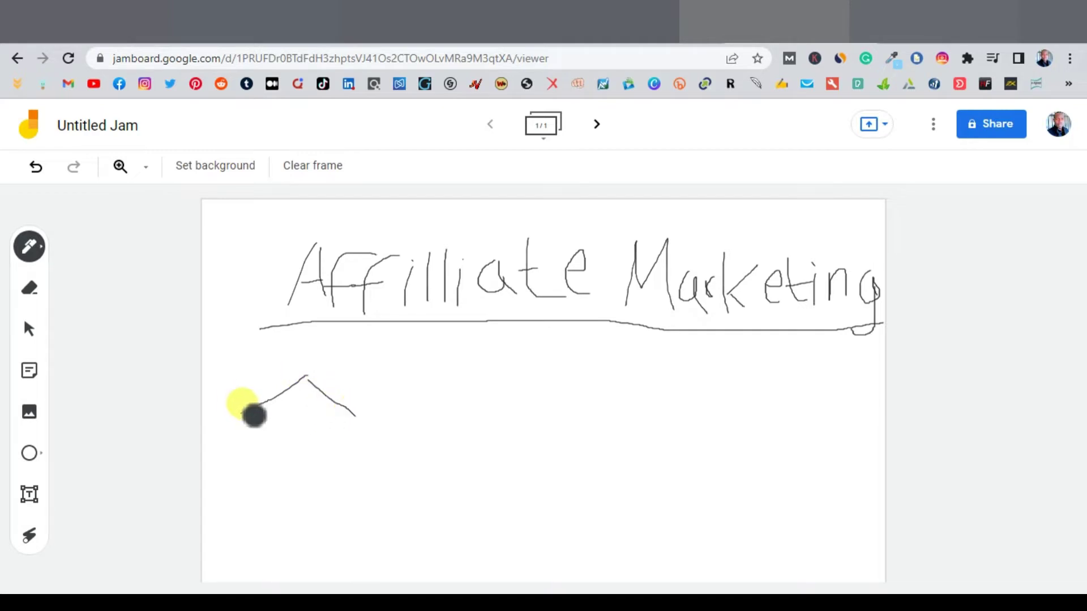
drag(242, 416, 357, 420)
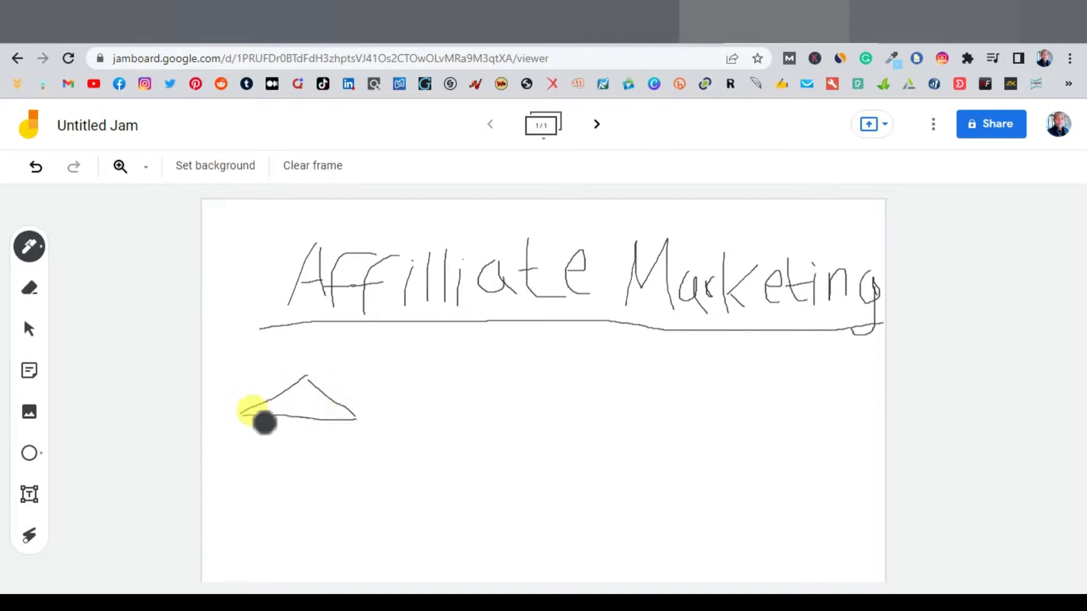
mouse_move(248, 417)
mouse_down()
mouse_move(246, 491)
mouse_move(340, 488)
mouse_move(347, 422)
mouse_up()
mouse_move(279, 435)
mouse_down()
mouse_move(266, 464)
mouse_move(306, 468)
mouse_move(315, 444)
mouse_move(320, 459)
mouse_up()
click(324, 469)
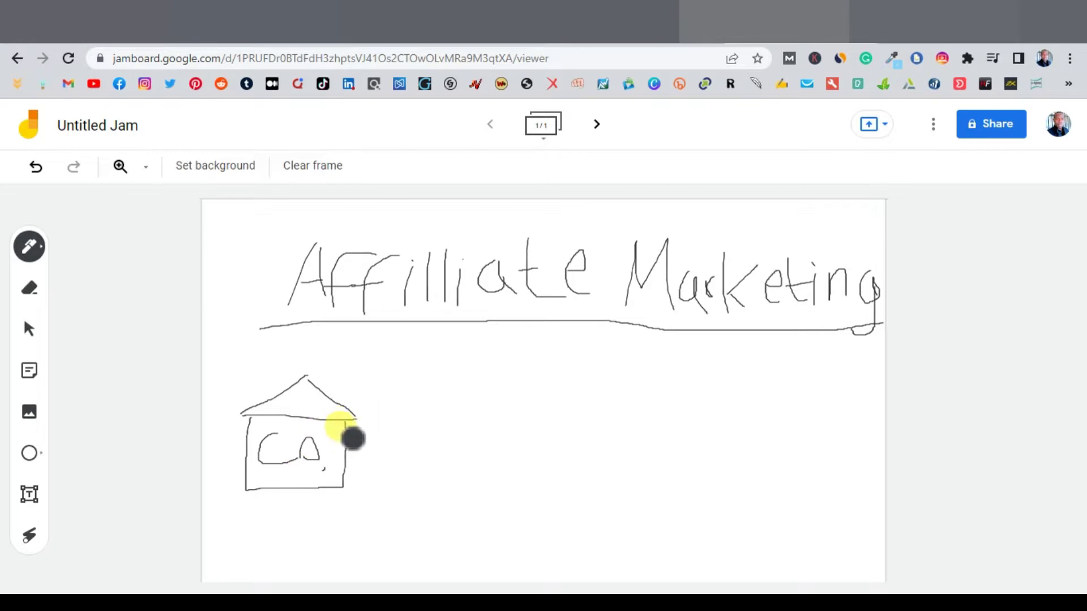
Step: Draw an arcing arrow from the house to a stick figure labelled 'Customer'
mouse_move(368, 419)
mouse_down()
mouse_move(546, 366)
mouse_move(657, 368)
mouse_move(770, 405)
mouse_move(817, 444)
mouse_move(799, 436)
mouse_move(840, 500)
mouse_up()
click(789, 440)
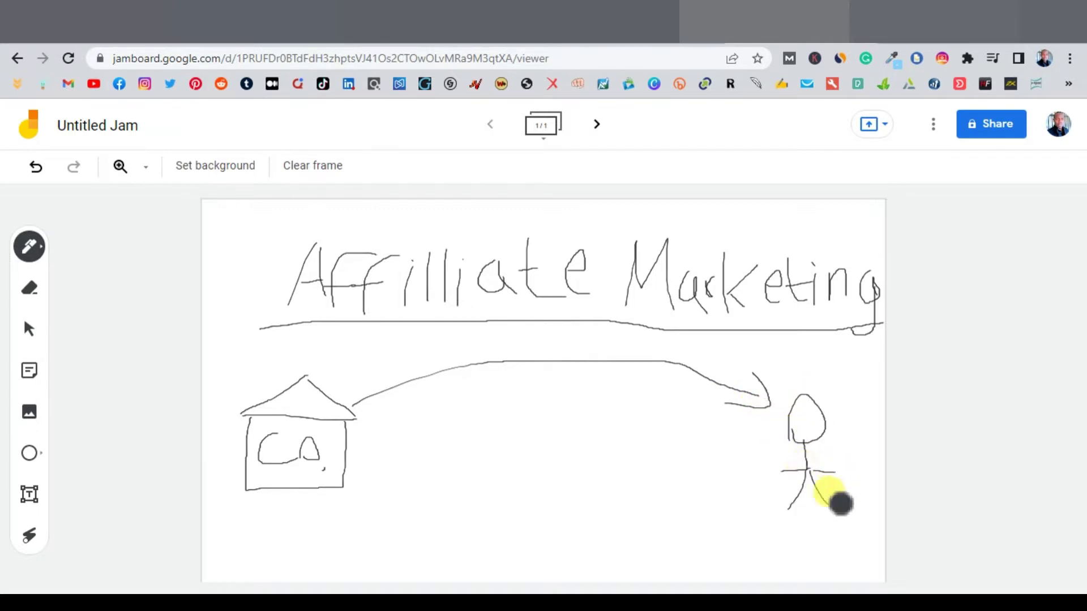
mouse_move(752, 532)
mouse_down()
mouse_move(810, 561)
mouse_move(854, 563)
mouse_move(877, 539)
mouse_up()
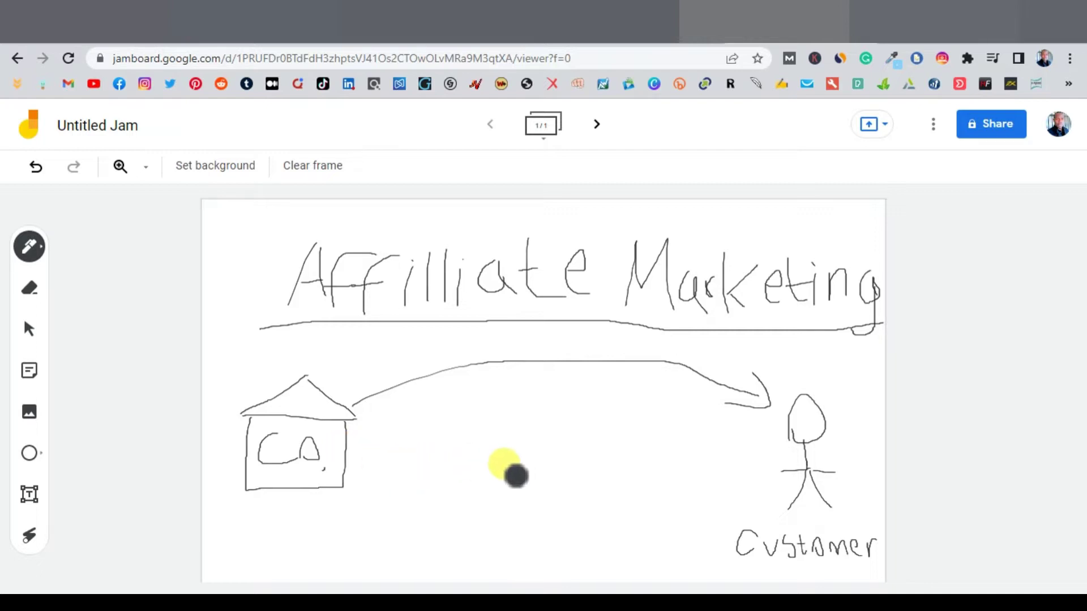
Step: Draw a 'You' stick figure with arrows from the house to You and You to Customer
mouse_move(522, 407)
mouse_down()
mouse_move(512, 428)
mouse_move(534, 478)
mouse_move(529, 461)
mouse_move(498, 567)
mouse_move(549, 551)
mouse_move(579, 568)
mouse_up()
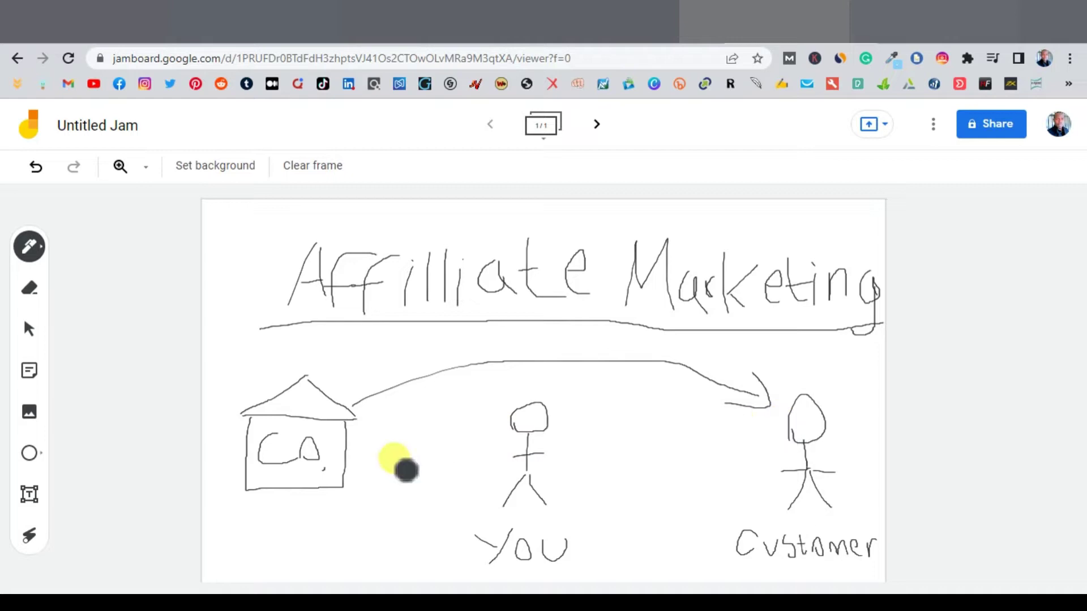
mouse_move(355, 450)
mouse_down()
mouse_move(505, 453)
mouse_move(488, 468)
mouse_up()
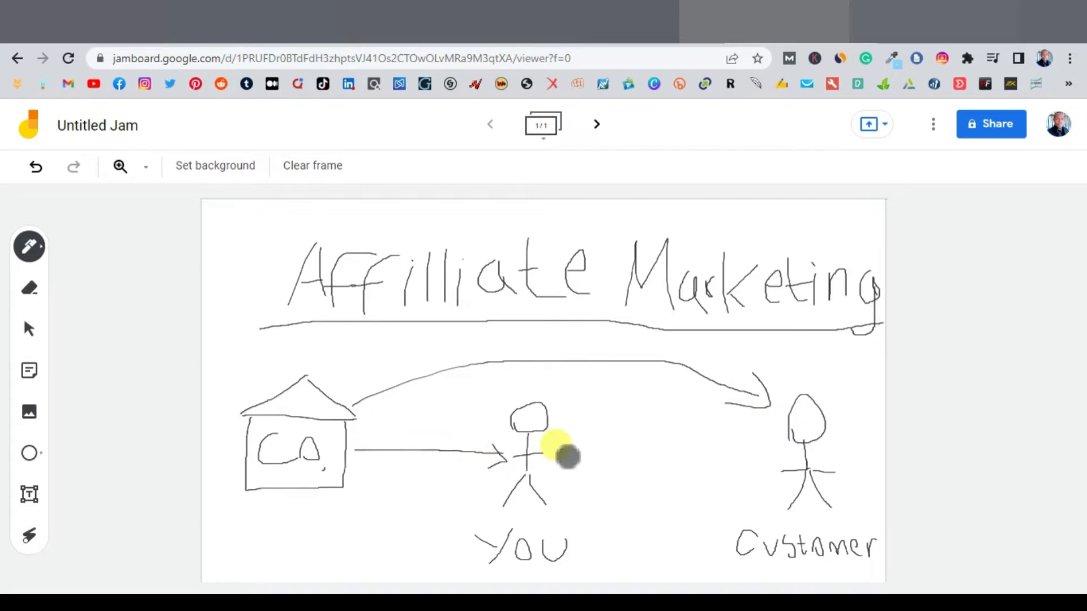
mouse_move(563, 452)
mouse_down()
mouse_move(761, 450)
mouse_move(744, 467)
mouse_up()
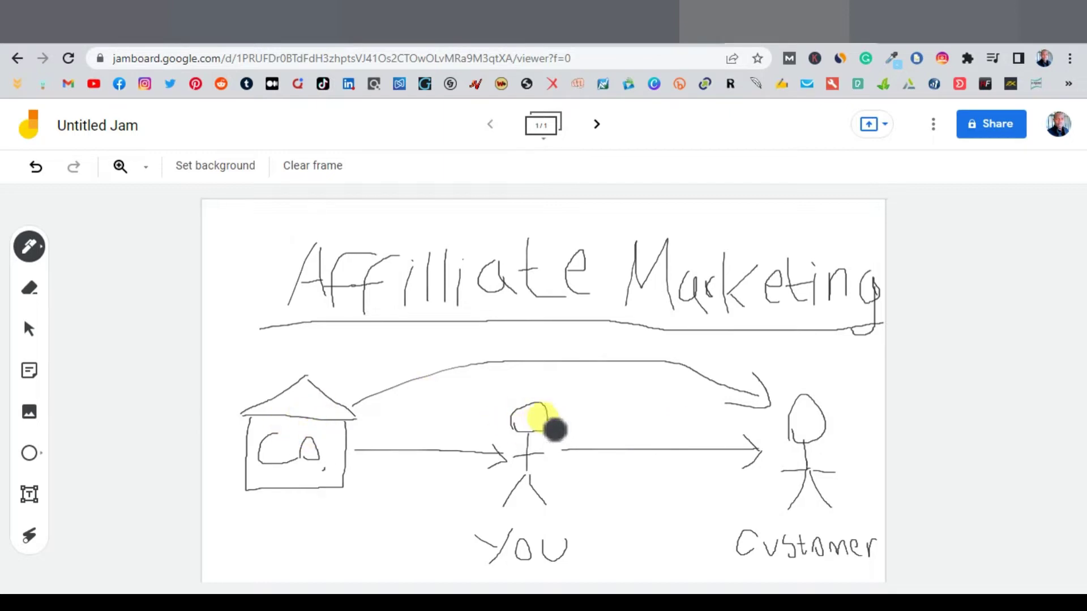
Step: Add dollar signs on both sides of the You figure, then switch to the ClickBank Marketplace tab
mouse_move(558, 431)
mouse_down()
mouse_move(575, 451)
mouse_move(604, 442)
mouse_move(566, 419)
mouse_up()
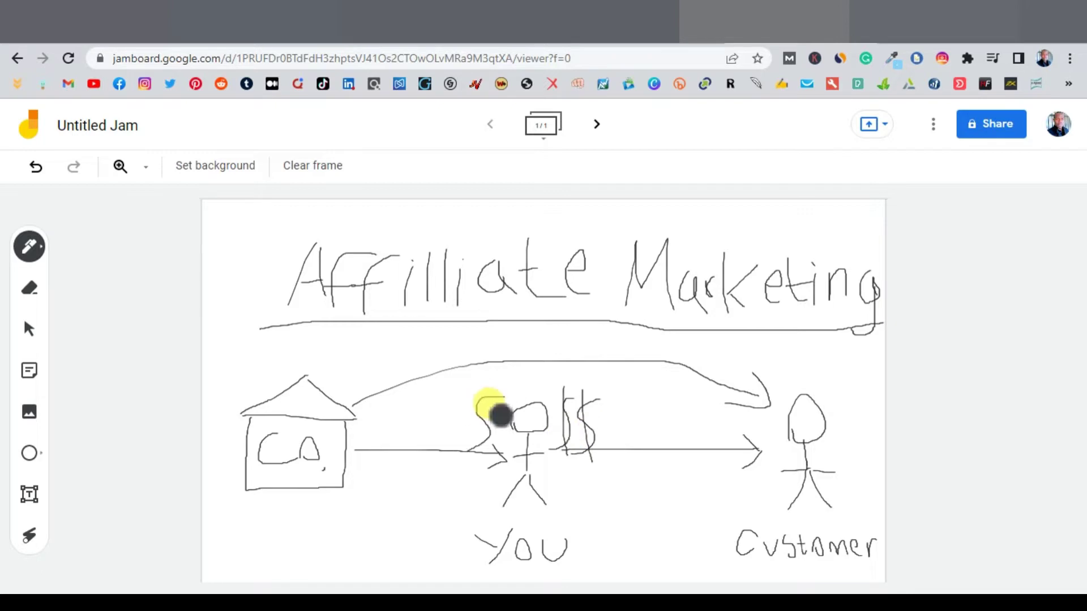
drag(470, 399, 450, 444)
drag(481, 397, 461, 450)
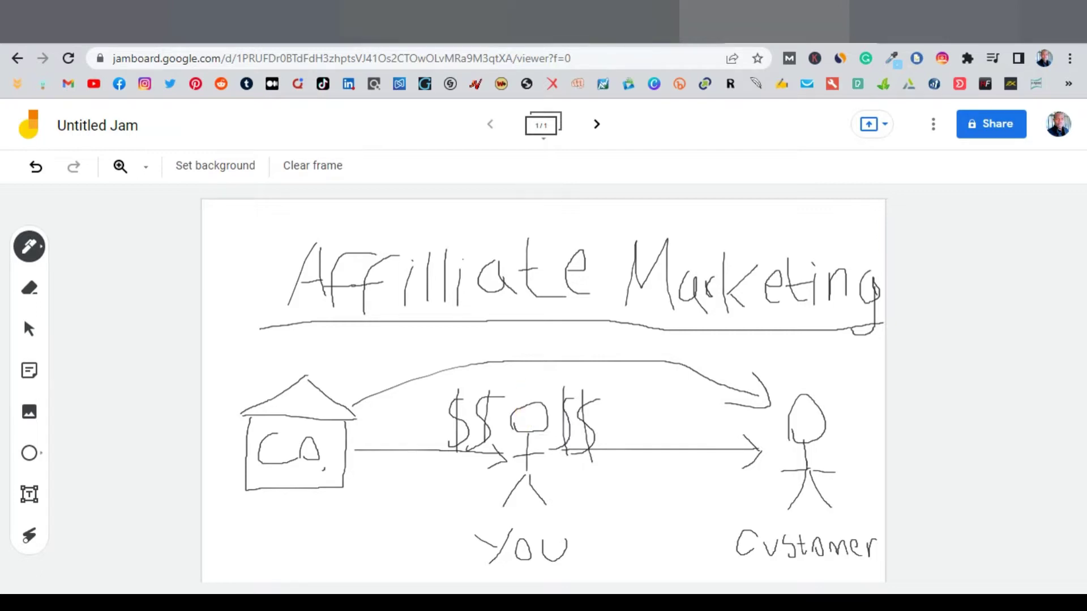
key(ctrl+shift+Tab)
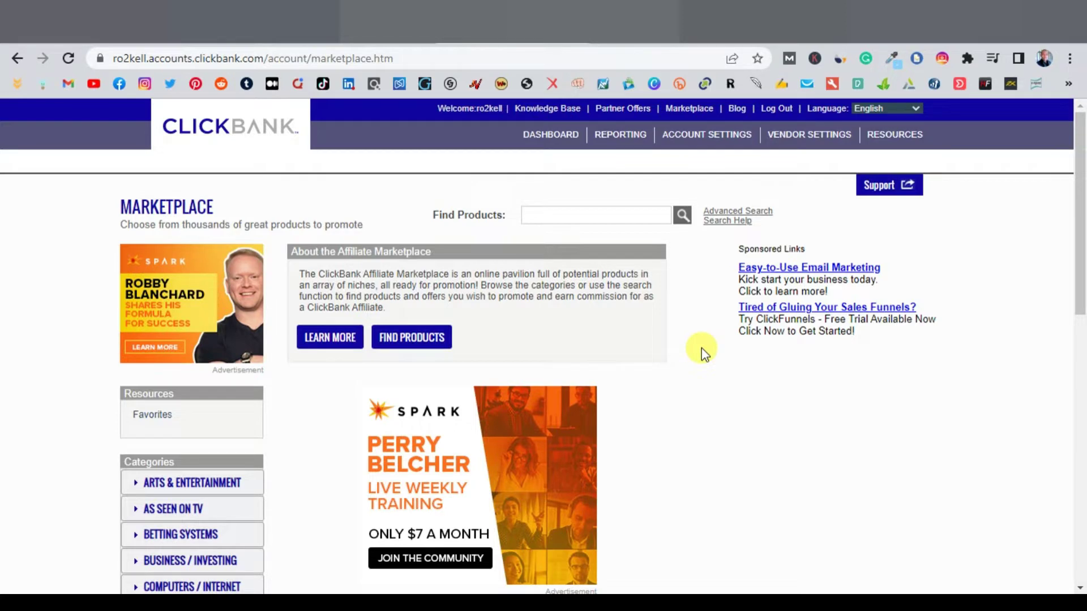
Step: Browse Digistore24's 77 Fitness & Health offers, led by The Ultimate Keto Meal Plan
click(255, 22)
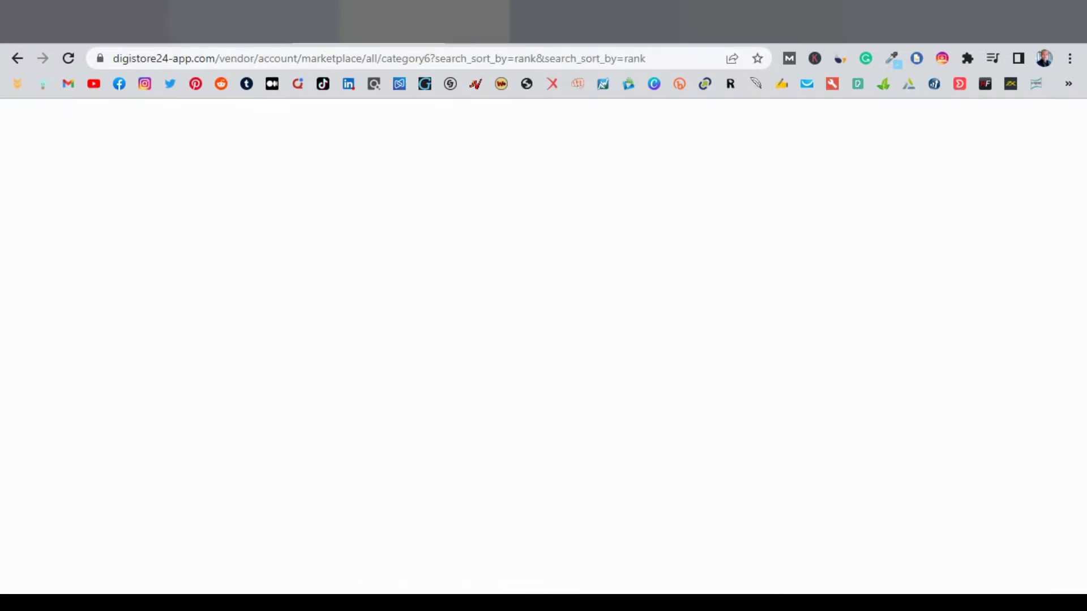
scroll(532, 286, down, 7)
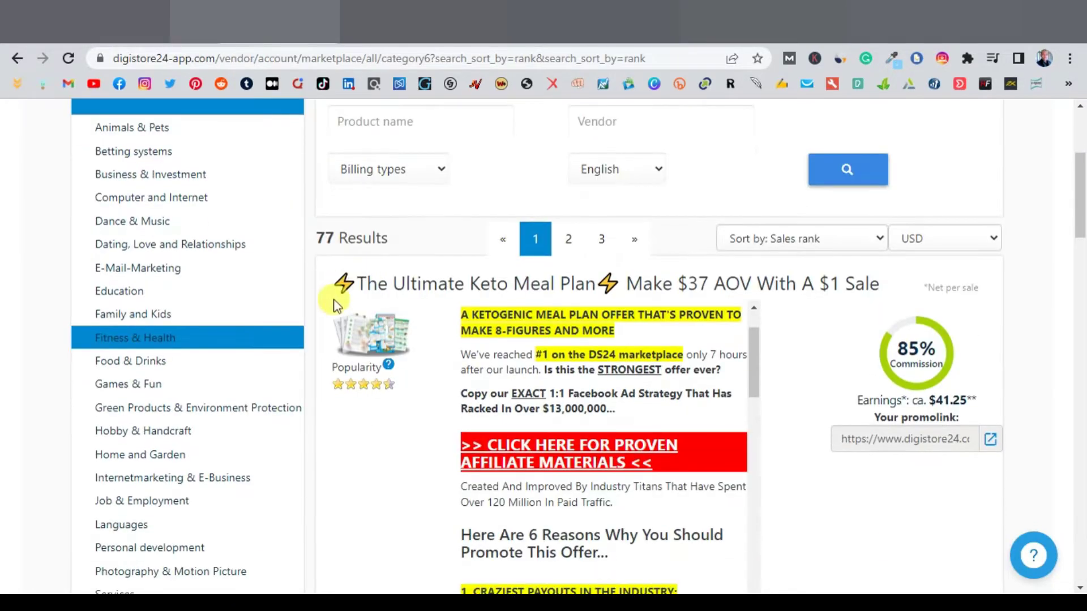
scroll(311, 309, down, 5)
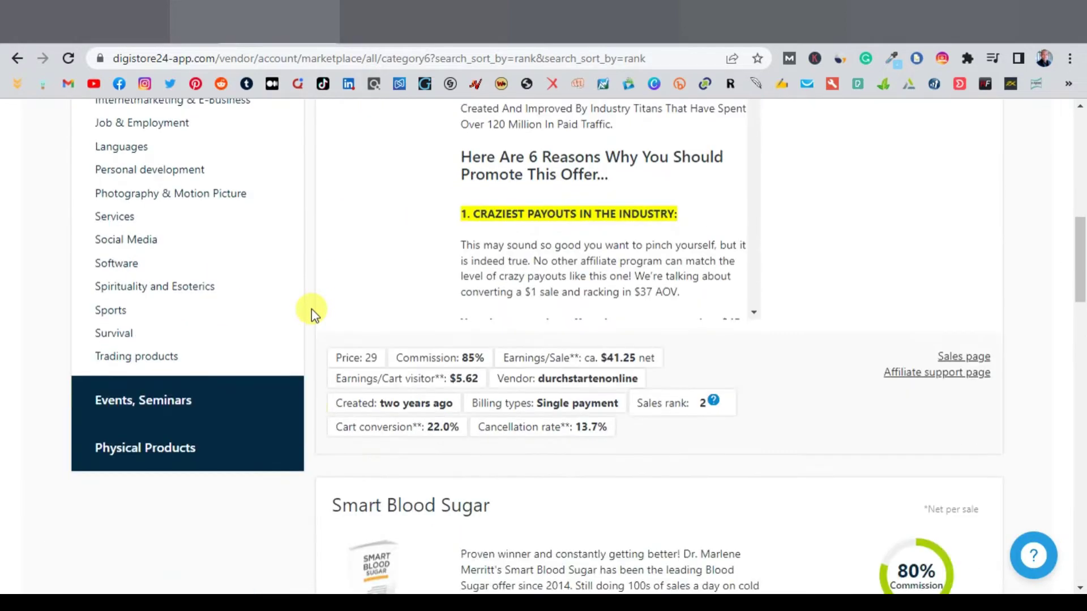
scroll(311, 309, up, 12)
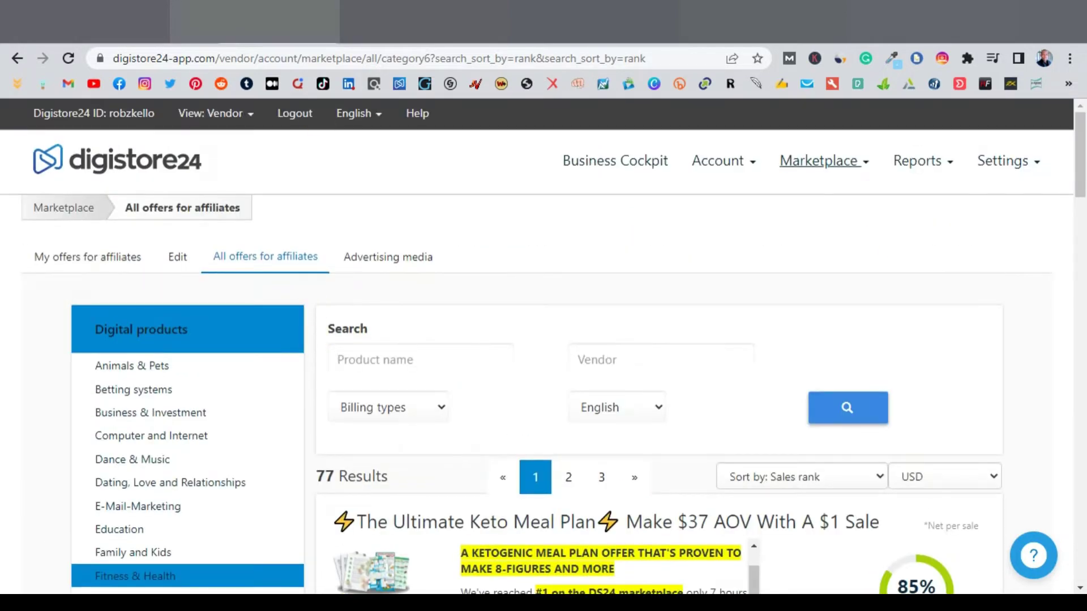
click(425, 22)
Step: Review JVZoo's 95 approved products and WarriorPlus's 9193 offers, then return to ClickBank
scroll(572, 334, down, 5)
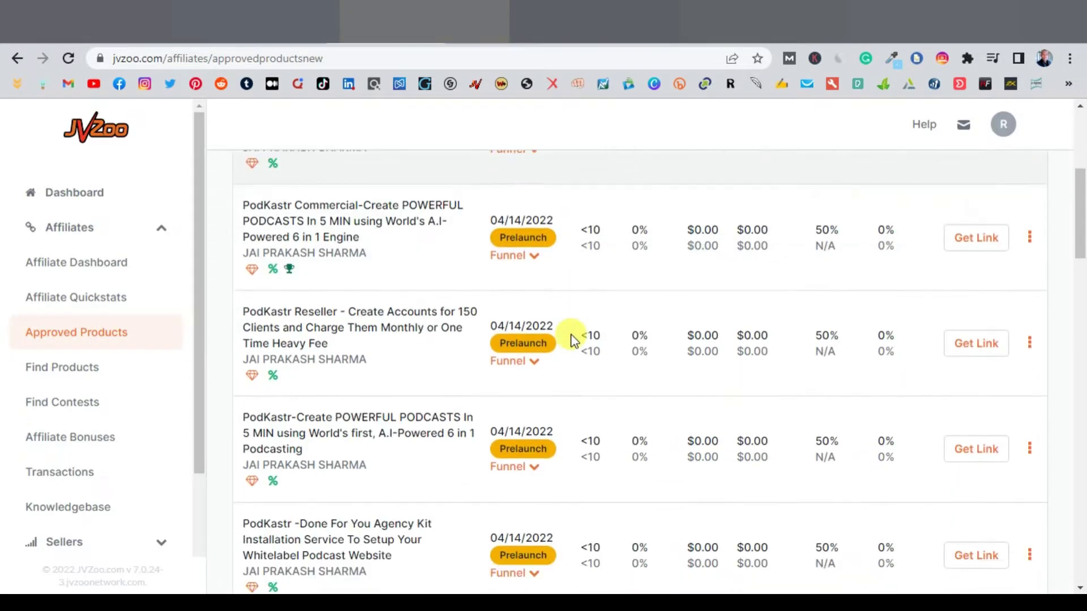
scroll(552, 346, up, 5)
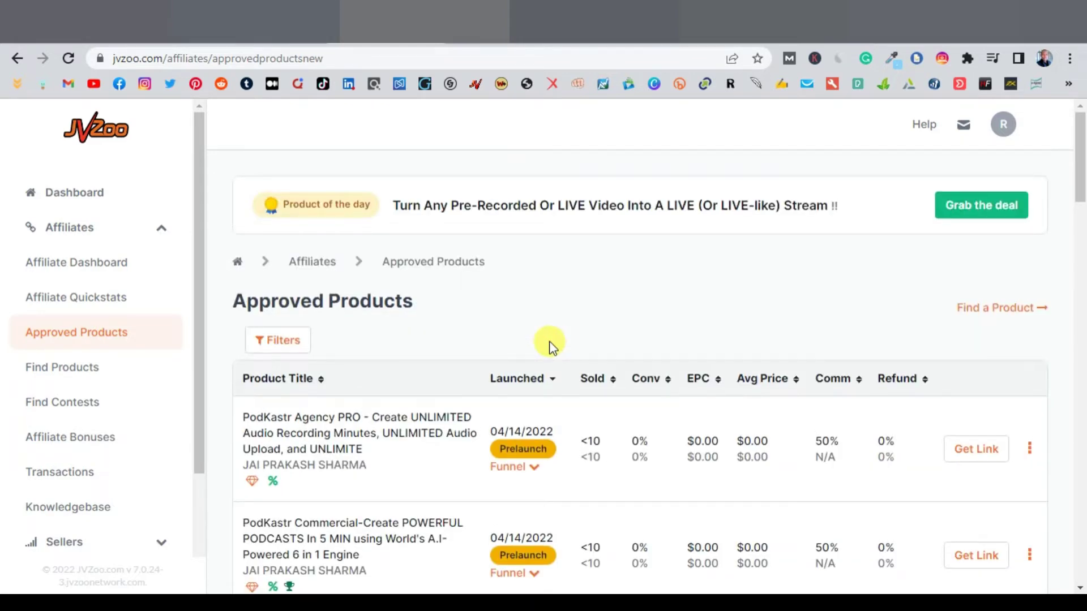
scroll(552, 346, down, 15)
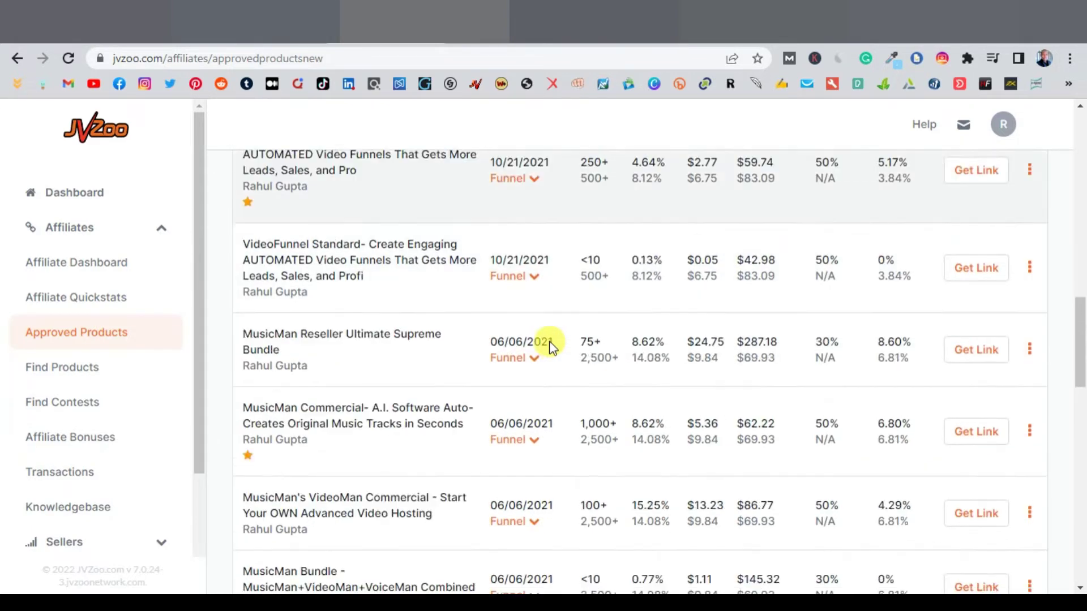
scroll(552, 346, down, 15)
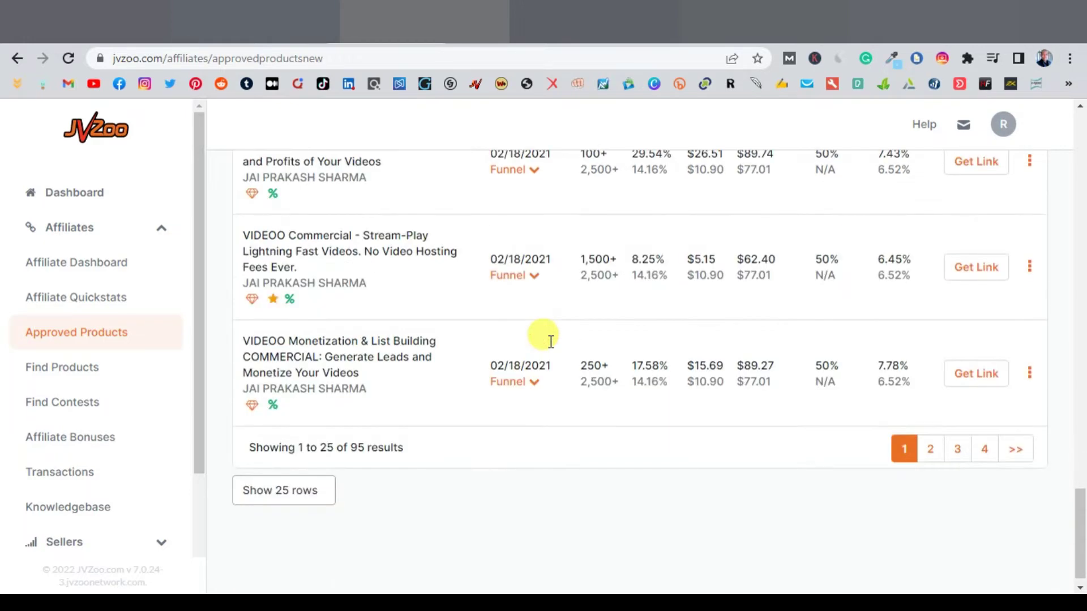
scroll(550, 342, up, 15)
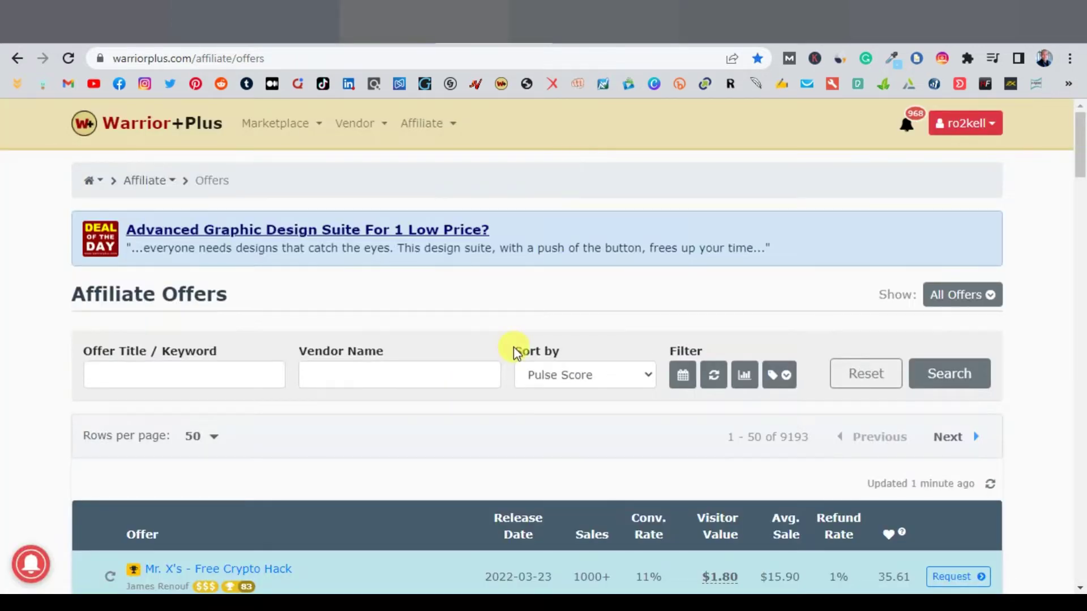
scroll(512, 347, down, 20)
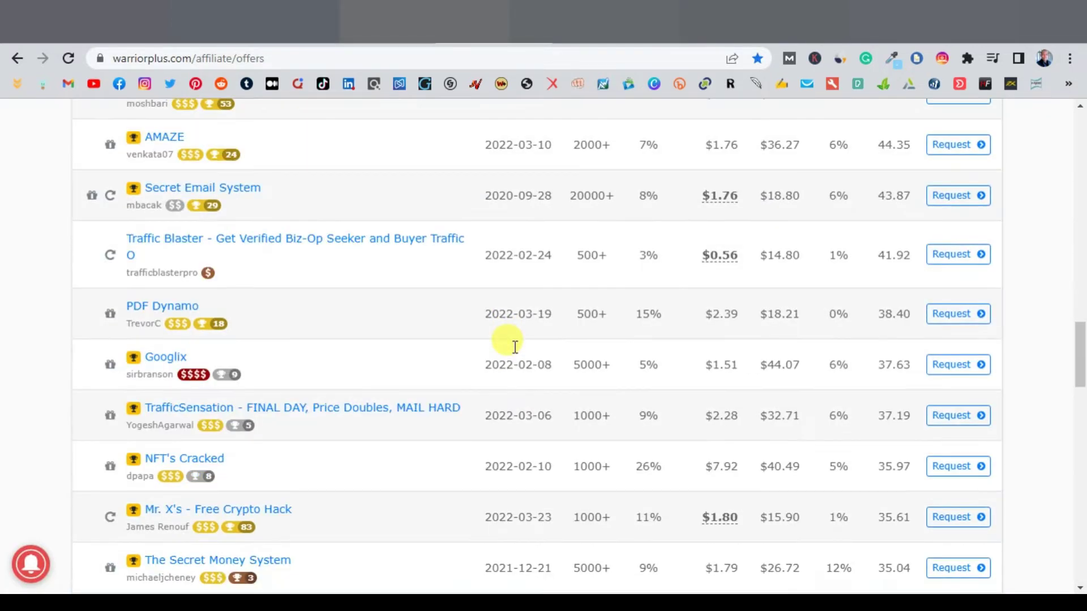
scroll(514, 347, up, 20)
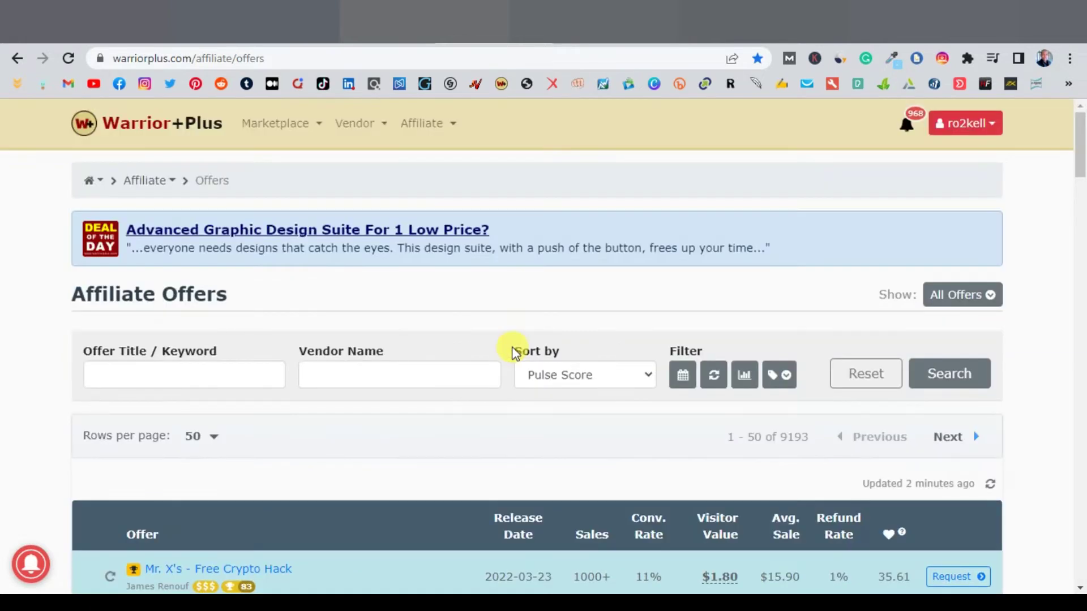
key(ctrl+Tab)
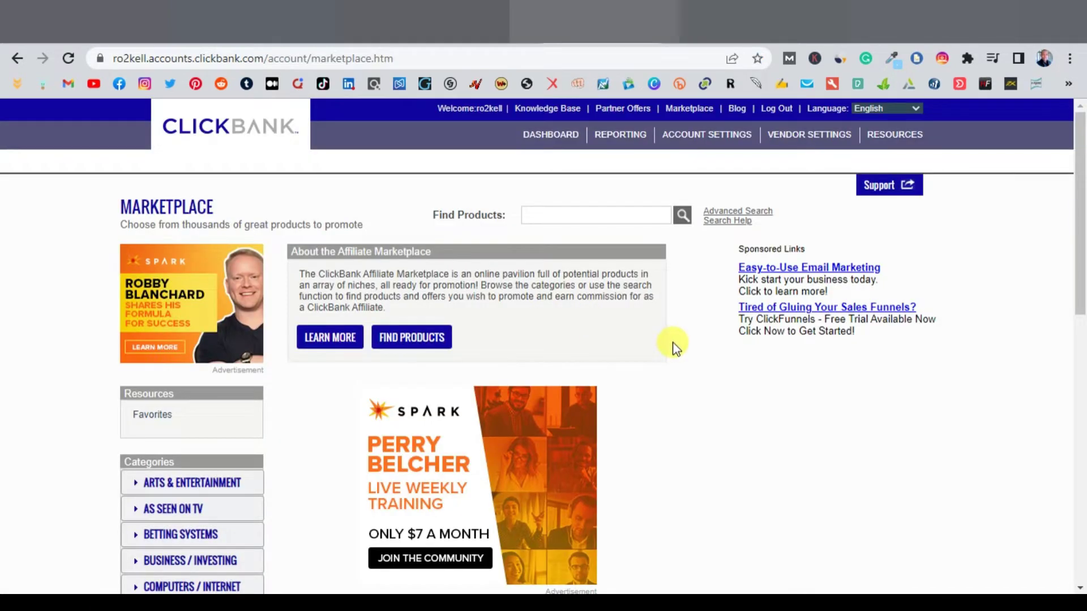
Step: Scroll to the Marketplace categories and expand Health & Fitness to list subcategories like Diets & Weight Loss
scroll(671, 342, down, 3)
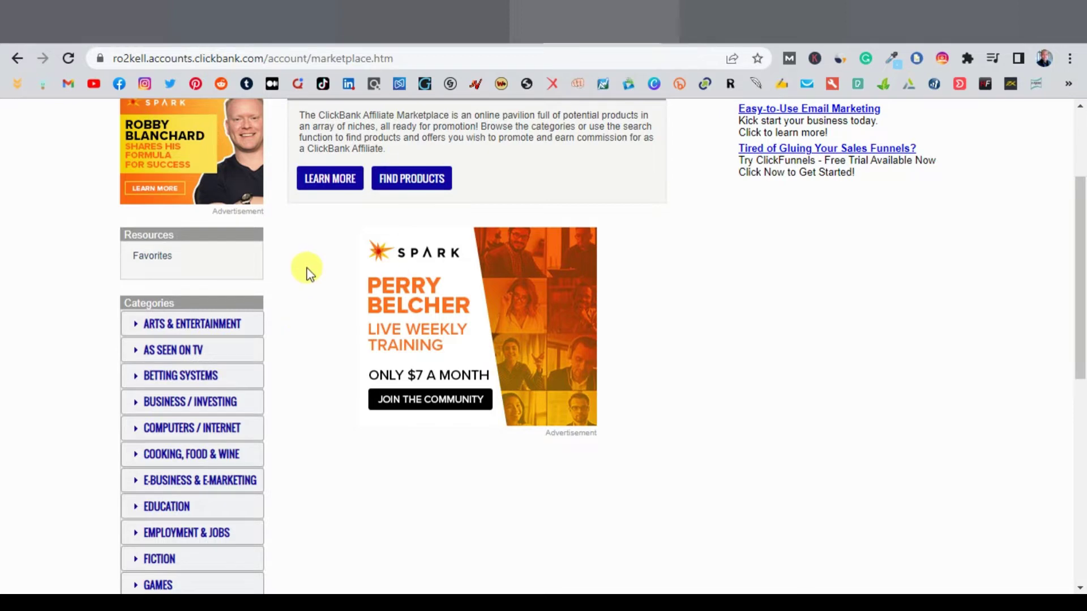
scroll(306, 272, down, 3)
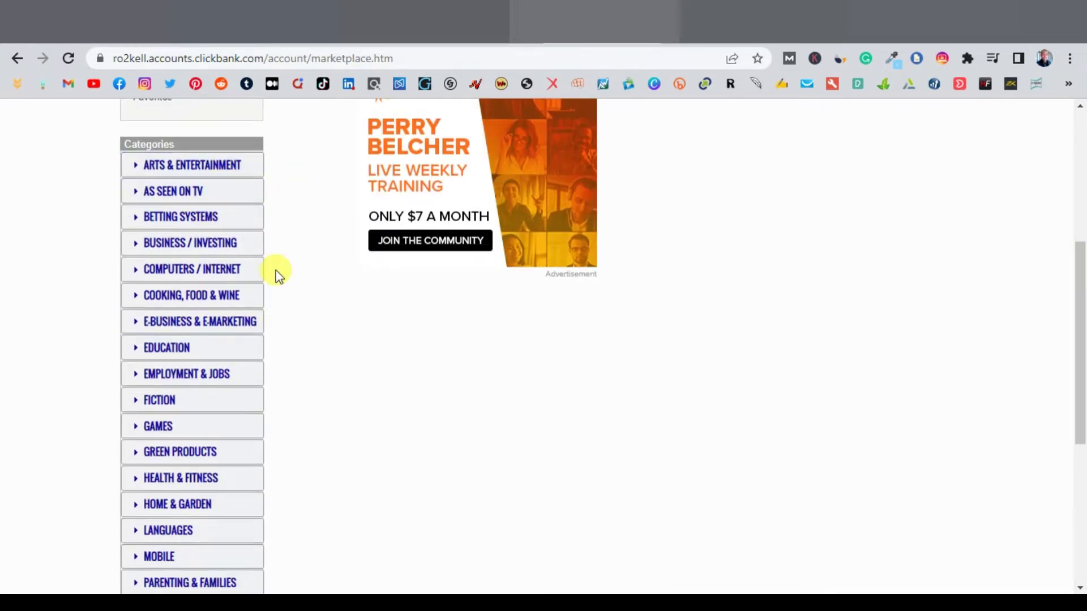
scroll(277, 269, down, 2)
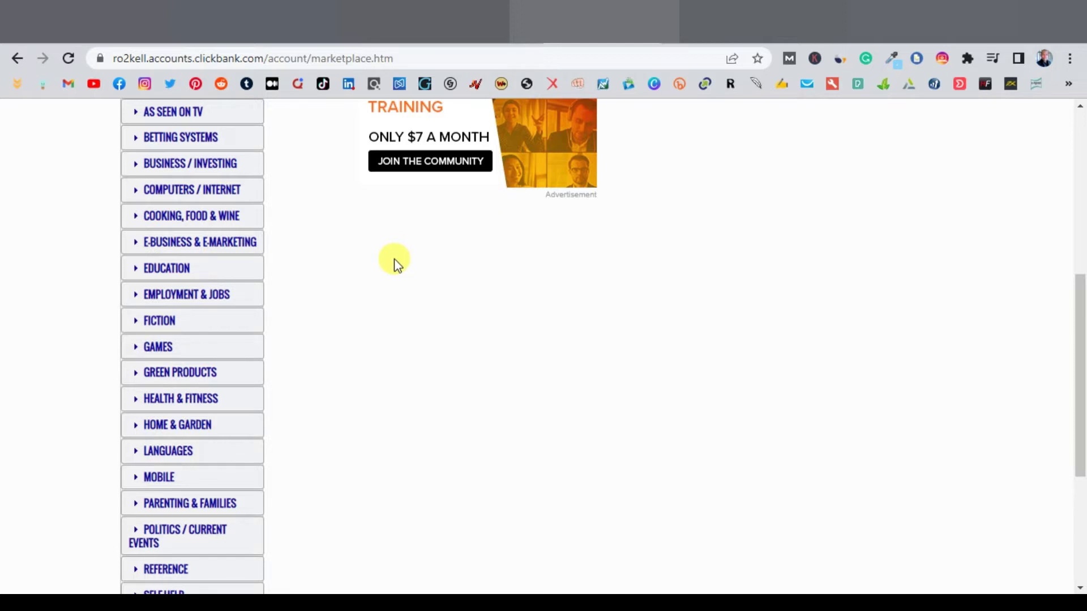
scroll(170, 357, down, 3)
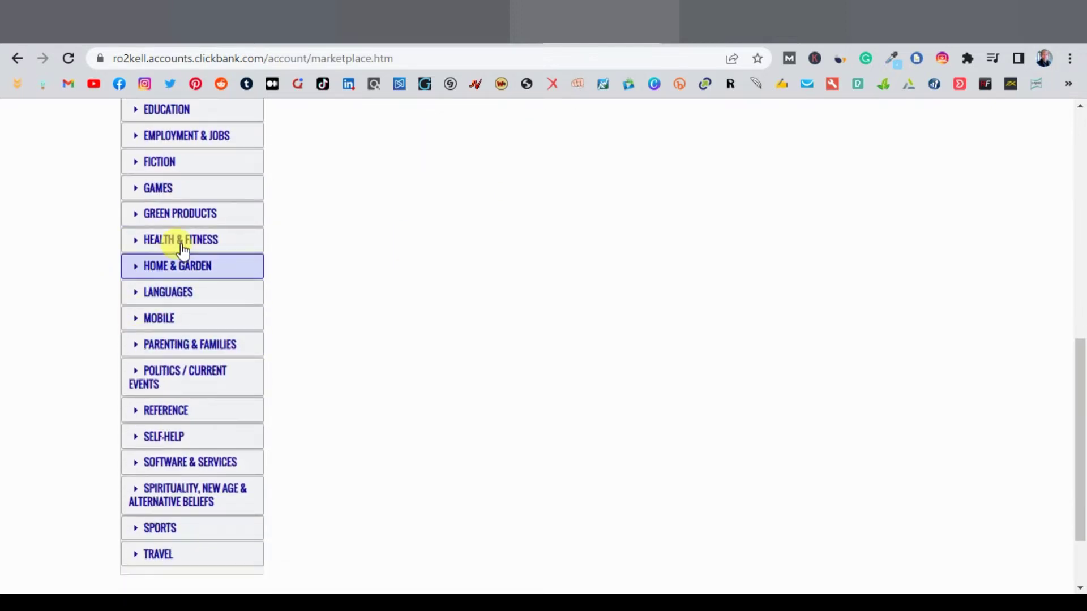
click(136, 249)
scroll(134, 244, down, 1)
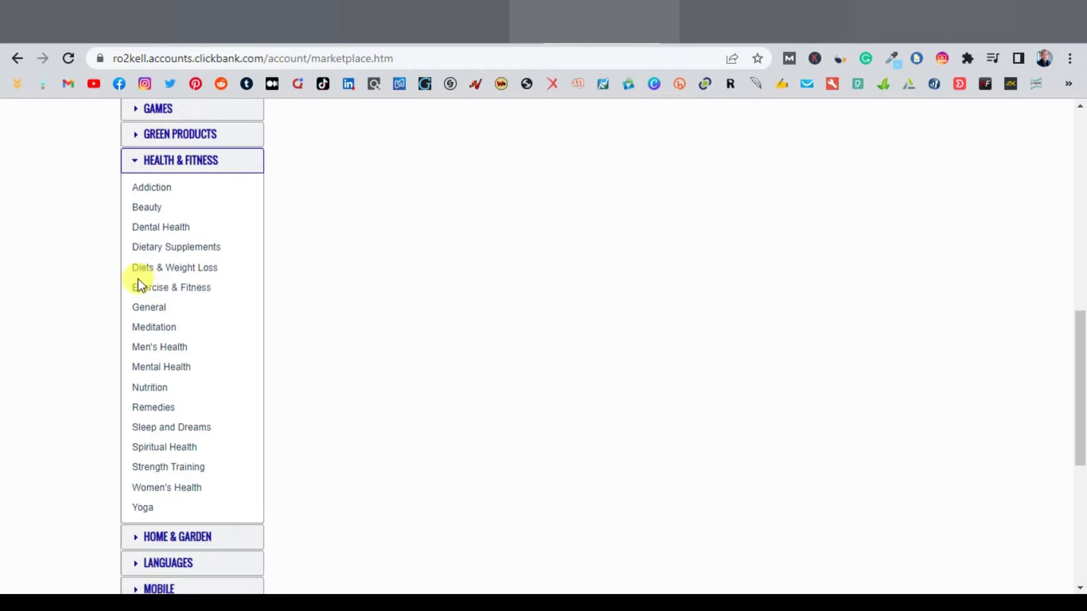
Step: Open the 171 Diets & Weight Loss products and sort them by Gravity, high to low
click(158, 272)
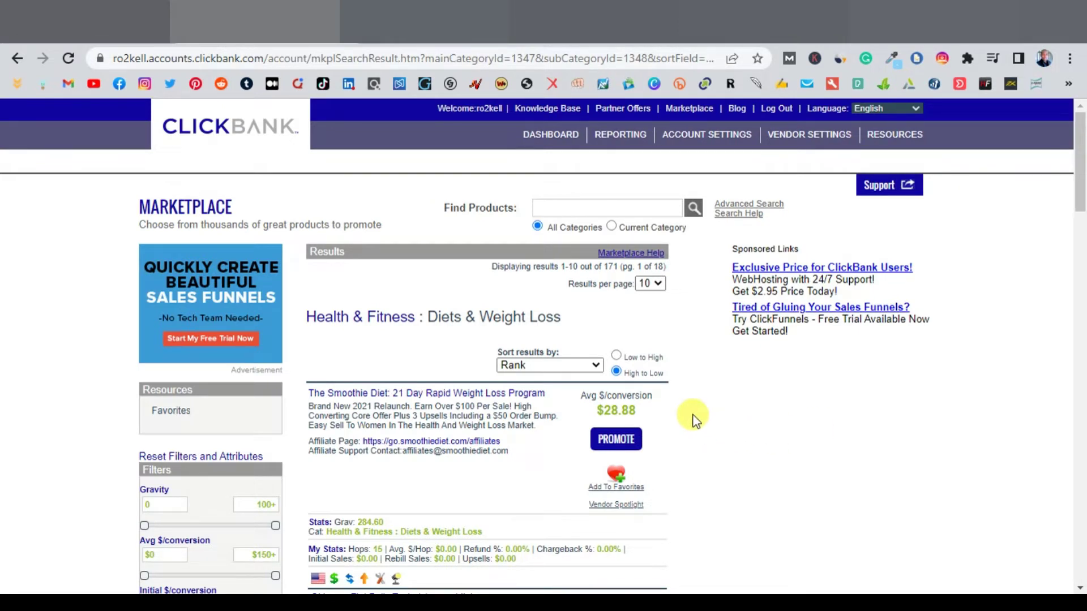
click(594, 367)
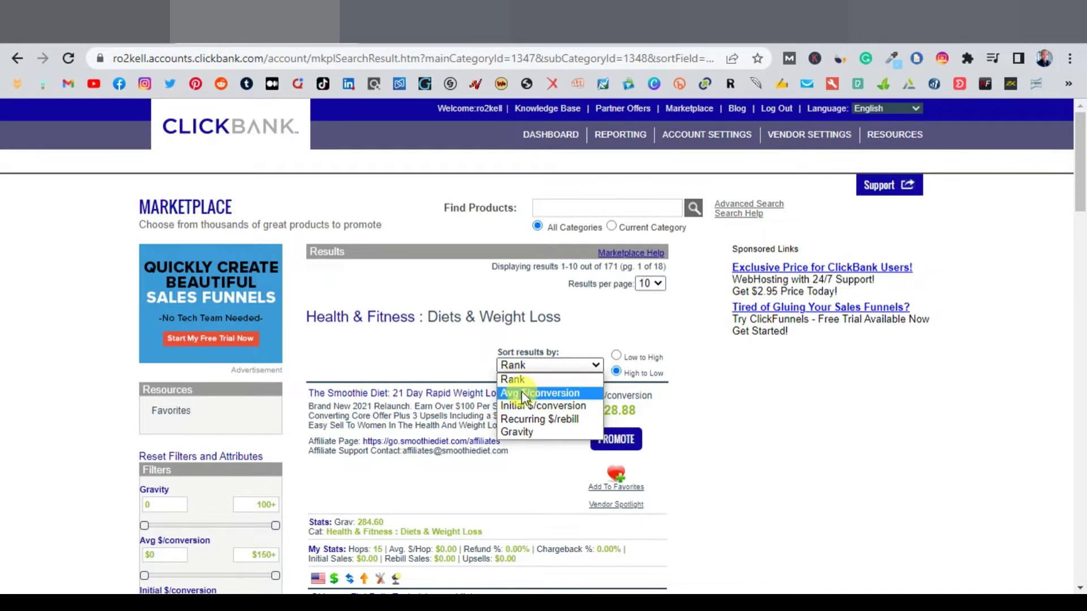
click(531, 432)
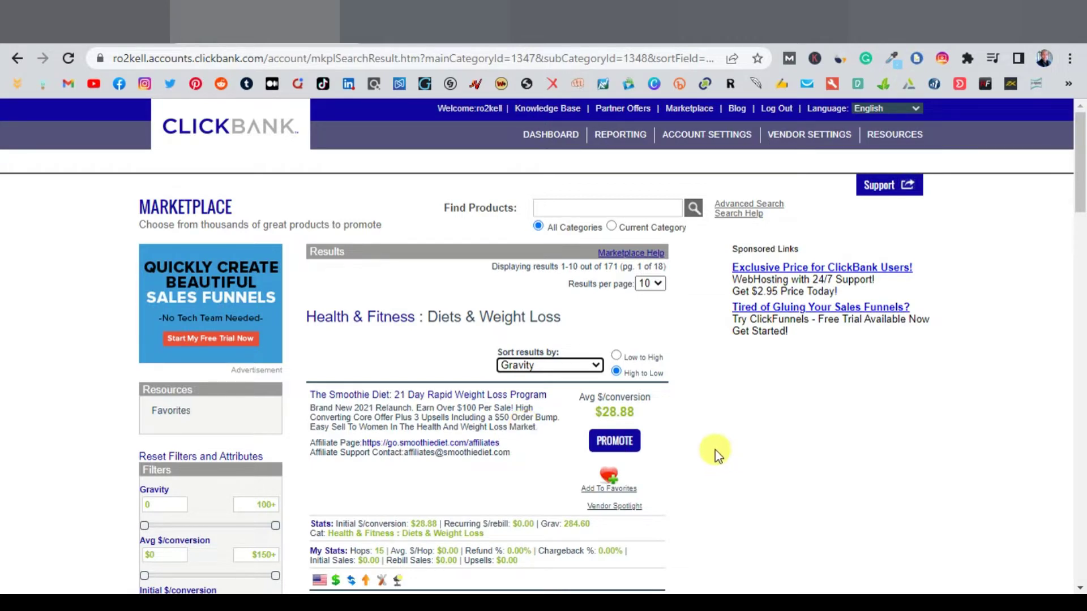
scroll(716, 453, down, 1)
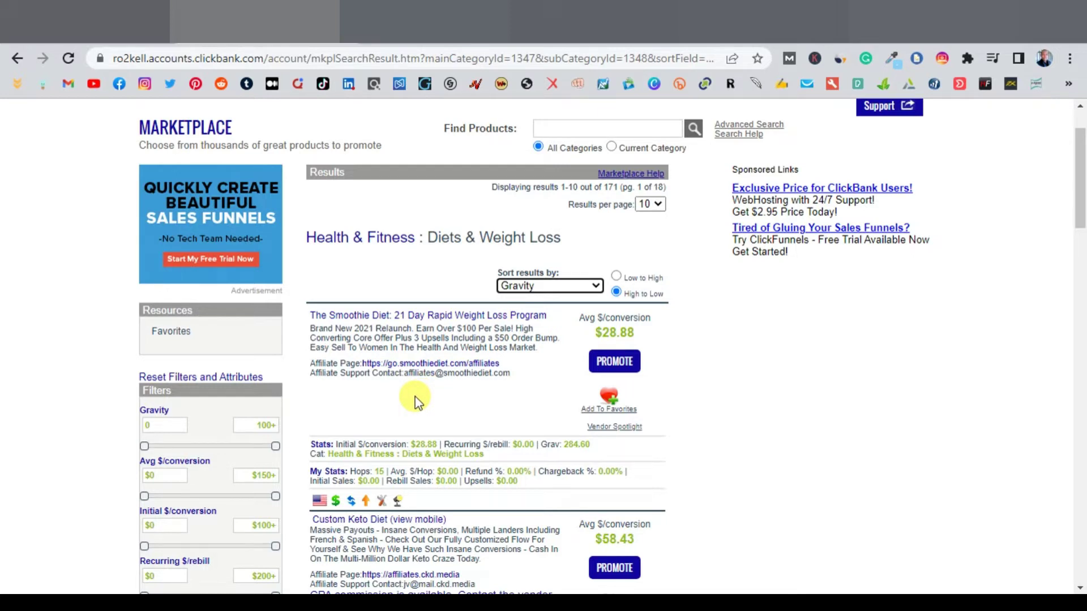
Step: Open The Smoothie Diet's affiliate page and look through it
click(403, 364)
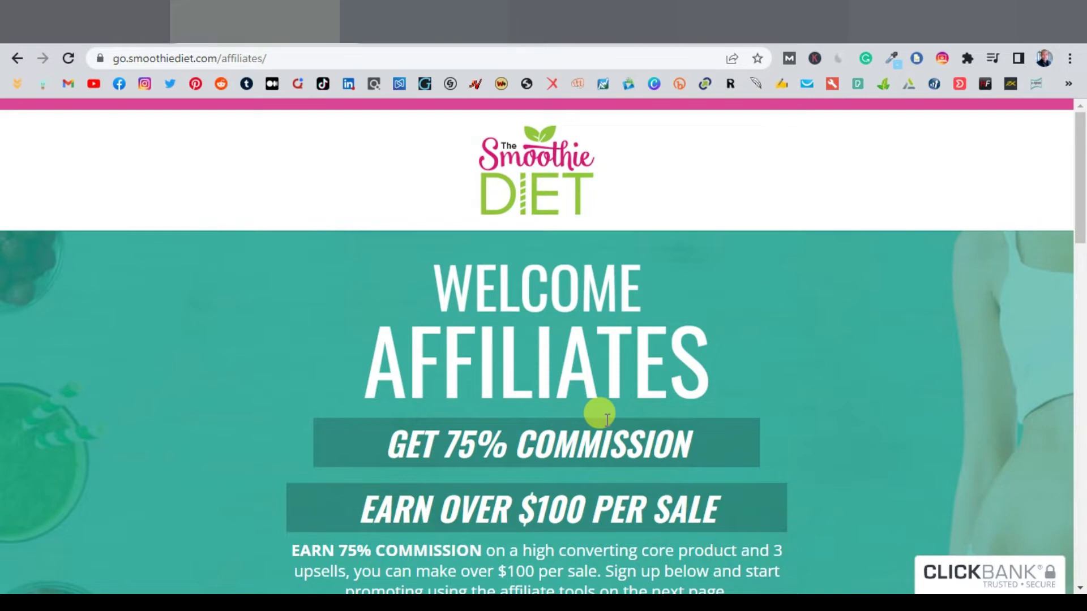
scroll(681, 409, down, 12)
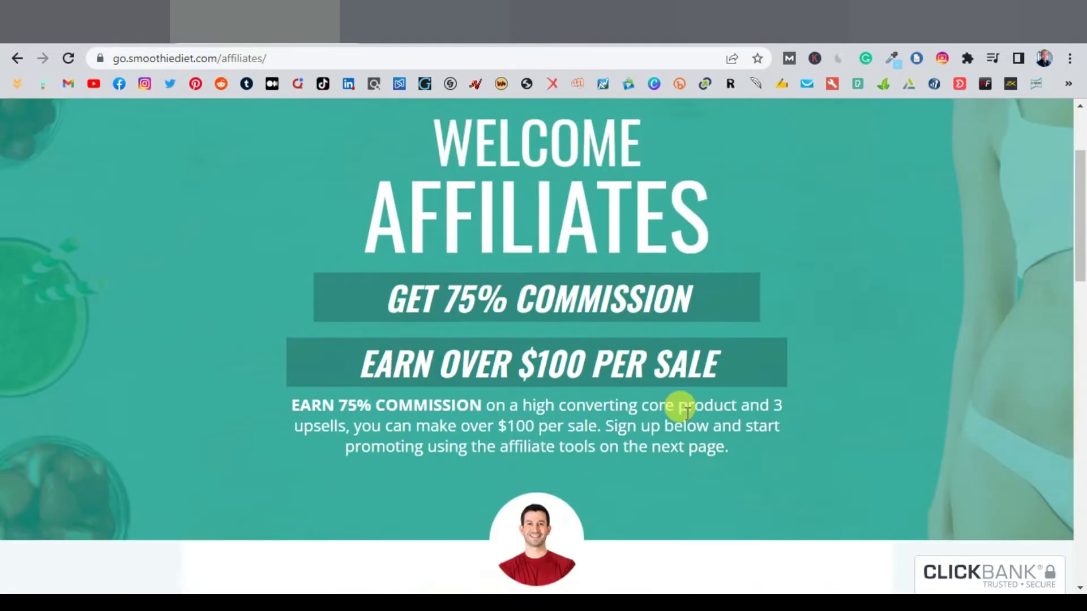
scroll(686, 413, down, 5)
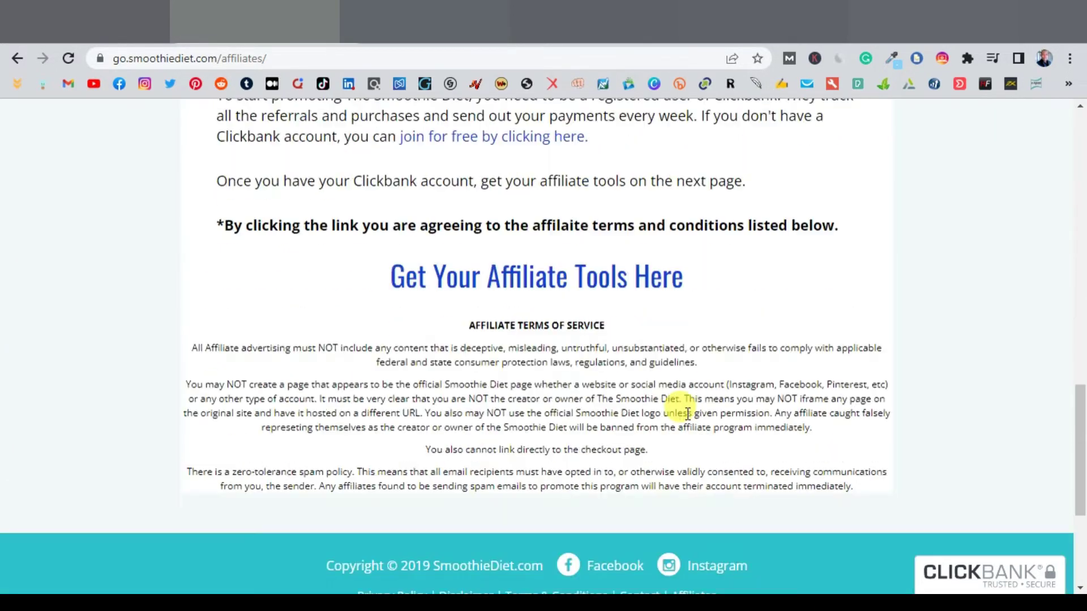
scroll(687, 414, up, 2)
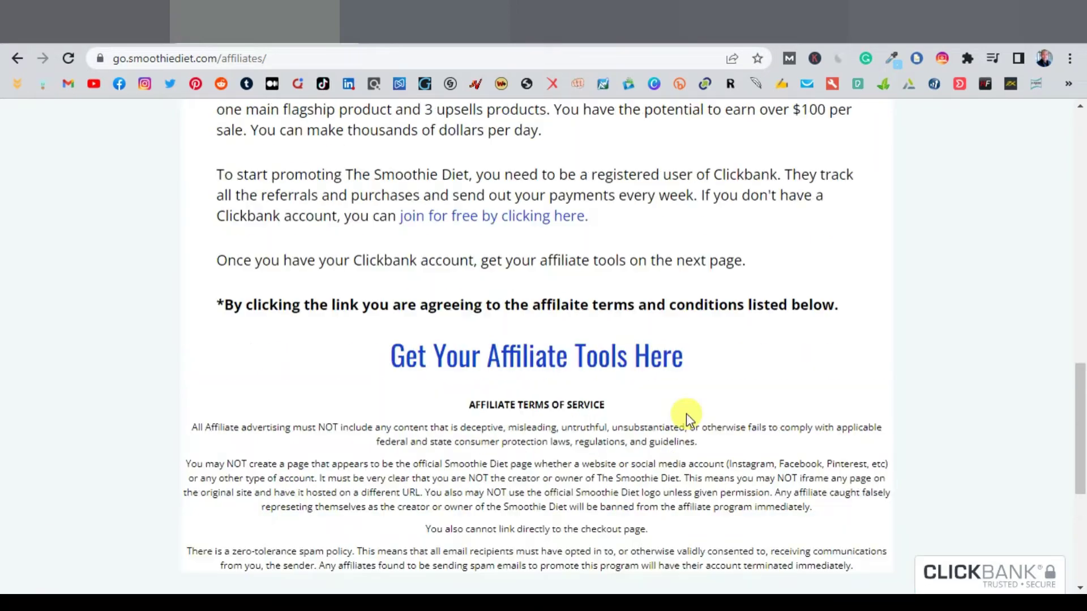
Step: Review the affiliate tools page's commissions, presell links, videos and promo downloads, then return to the results
click(531, 364)
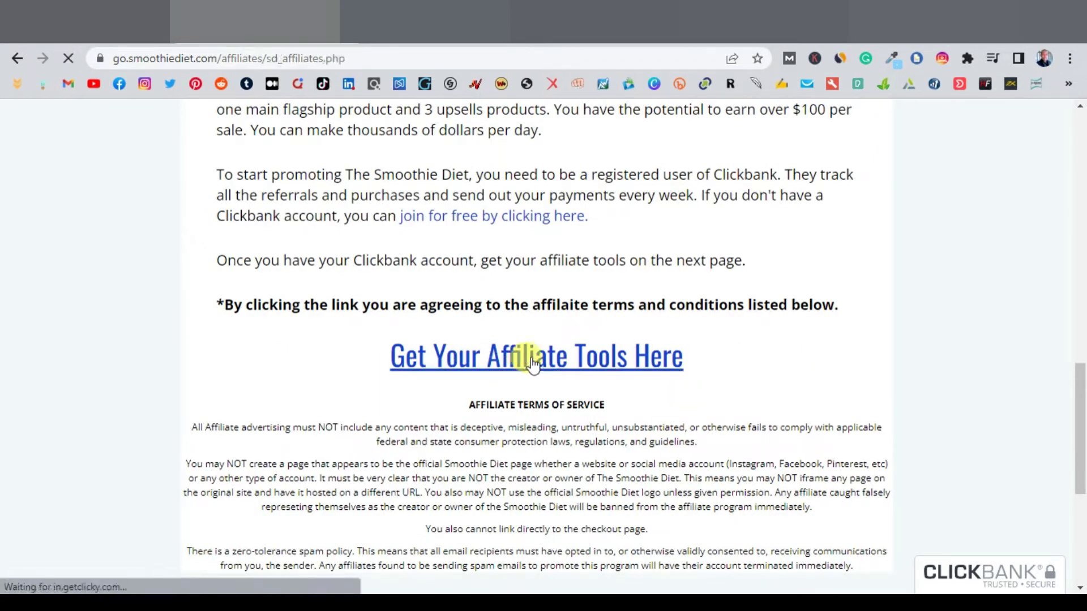
scroll(533, 362, down, 10)
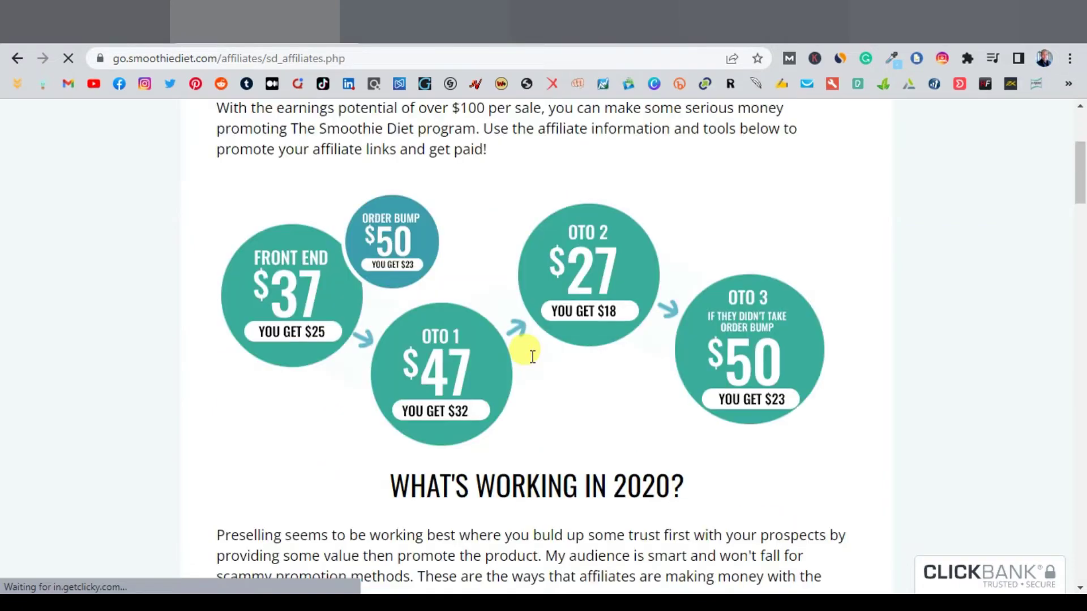
scroll(532, 356, down, 8)
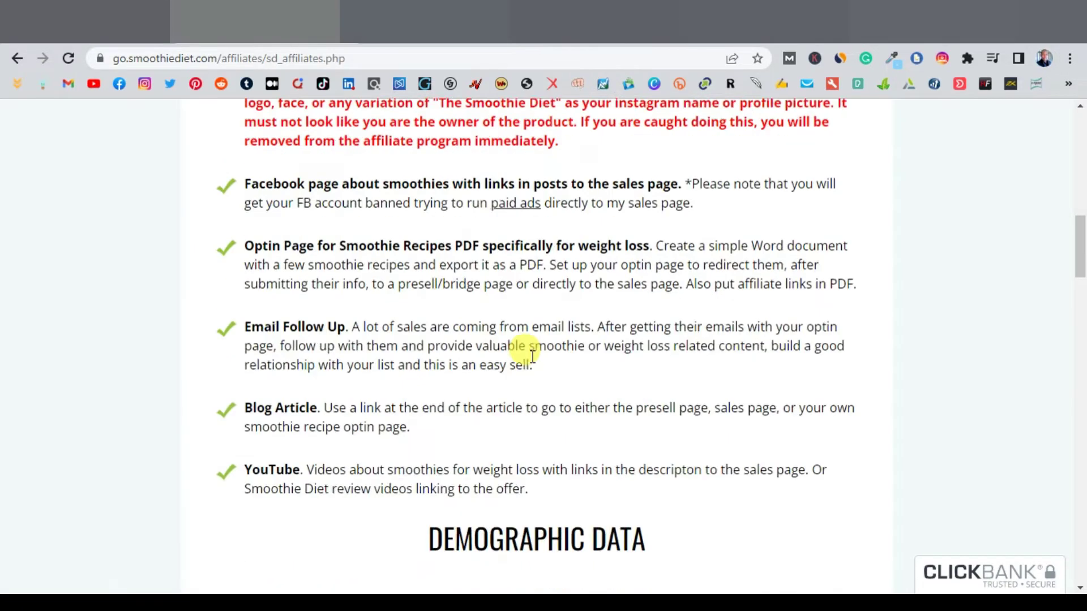
scroll(531, 356, down, 12)
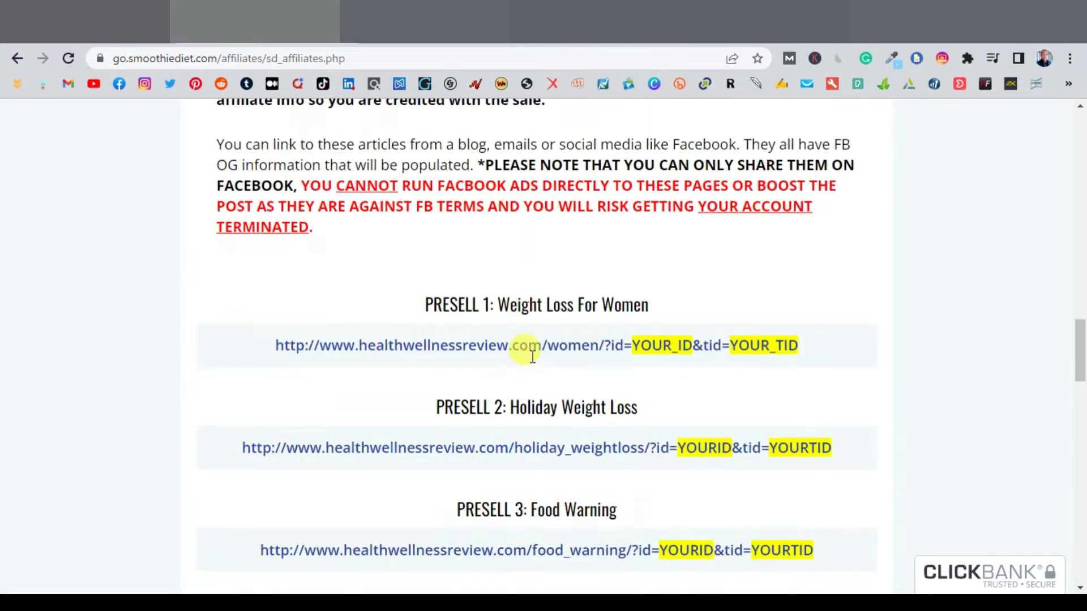
scroll(532, 356, down, 7)
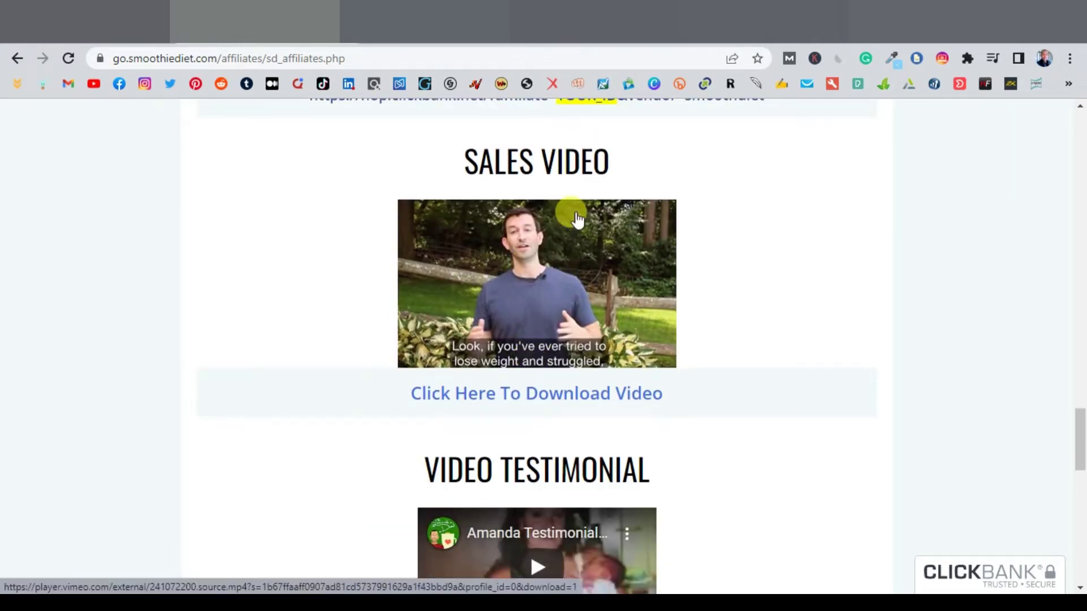
scroll(555, 289, down, 1)
scroll(524, 357, down, 5)
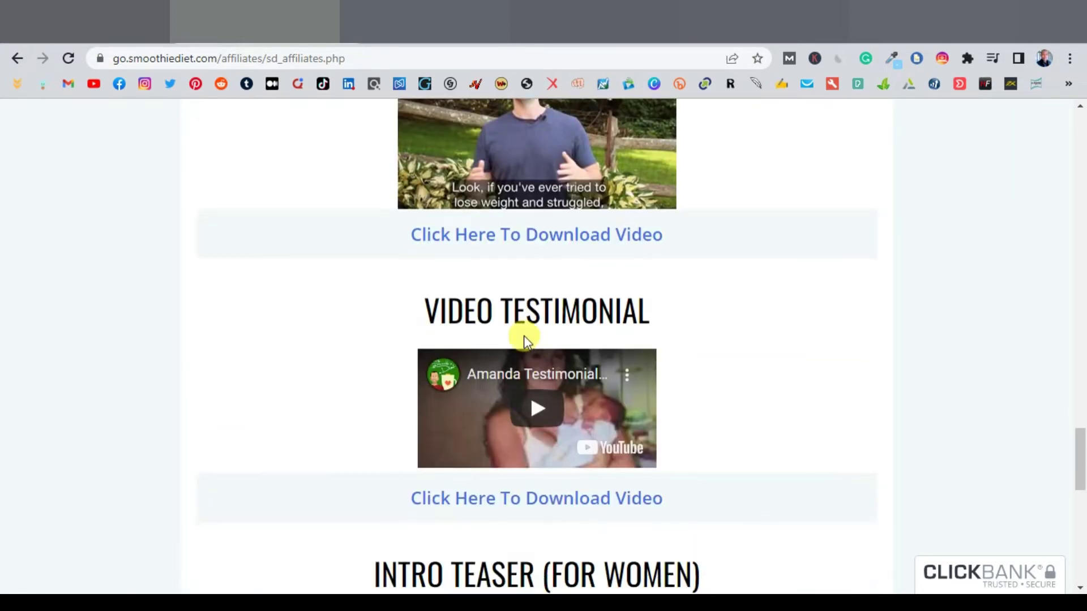
scroll(529, 384, down, 8)
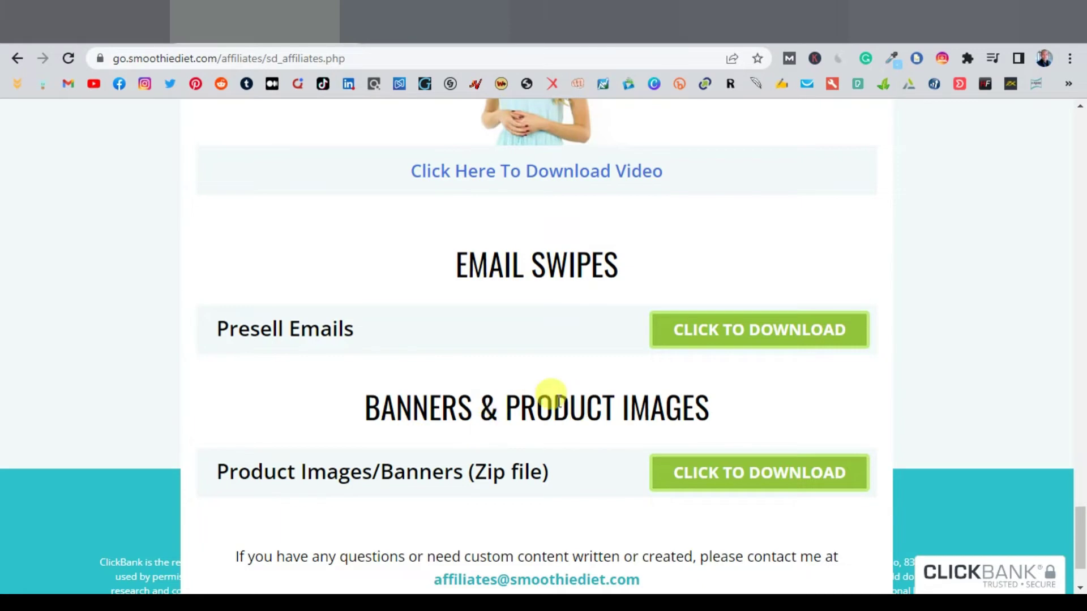
scroll(518, 410, up, 1)
scroll(519, 413, up, 20)
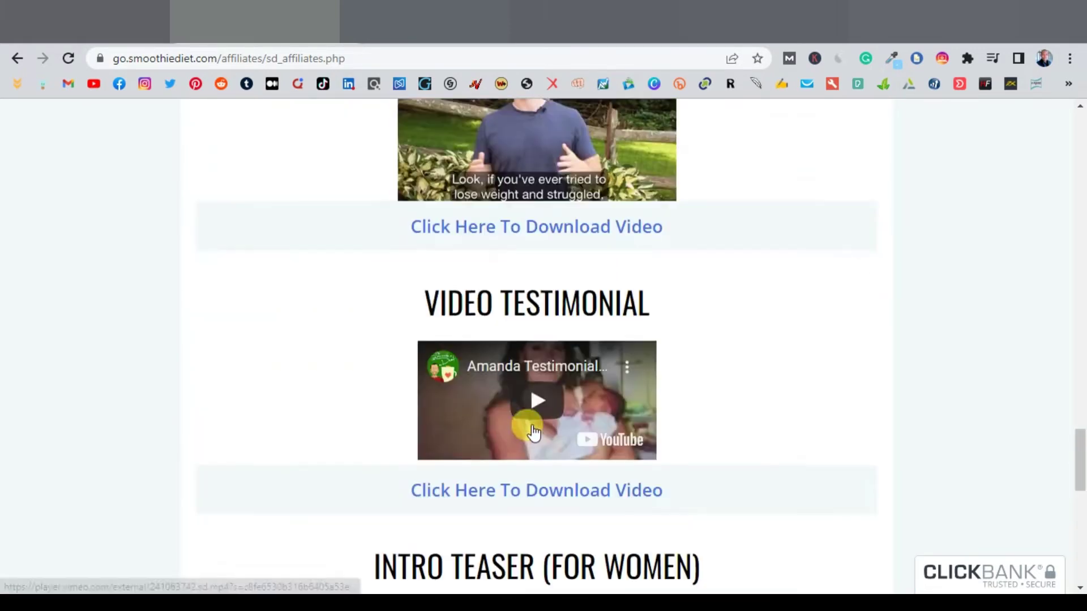
scroll(535, 431, up, 20)
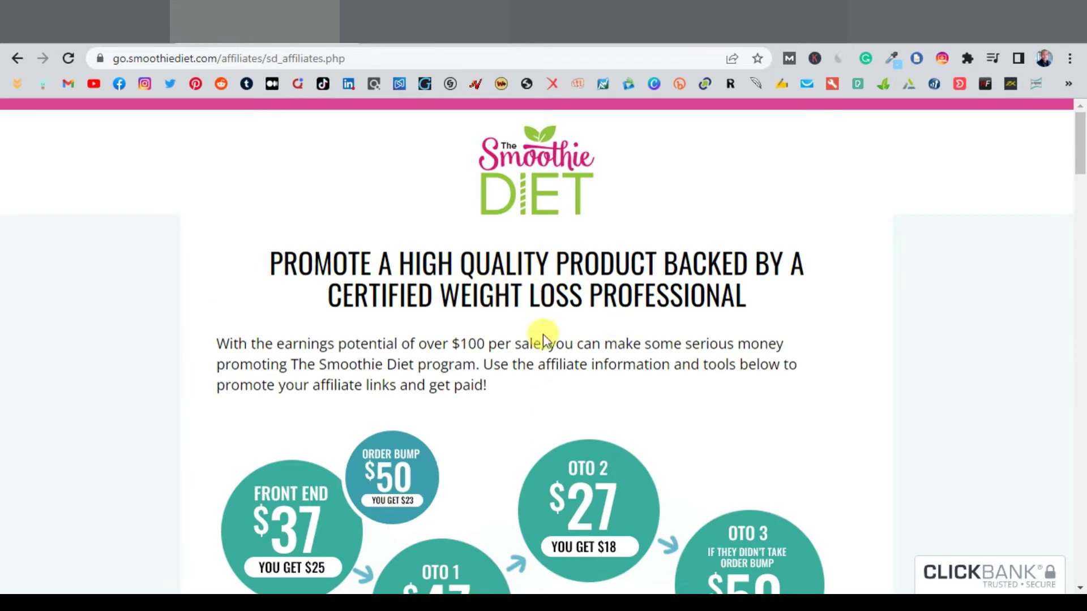
click(18, 58)
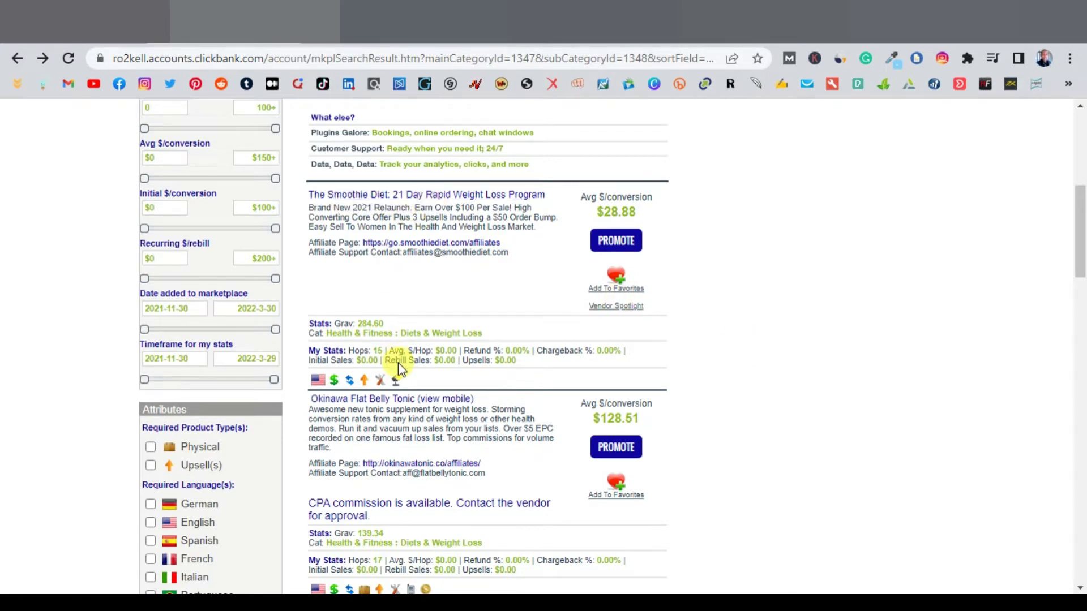
Step: Scroll the Diets & Weight Loss results: The Smoothie Diet, Okinawa Flat Belly Tonic, Custom Keto Diet
scroll(399, 363, down, 3)
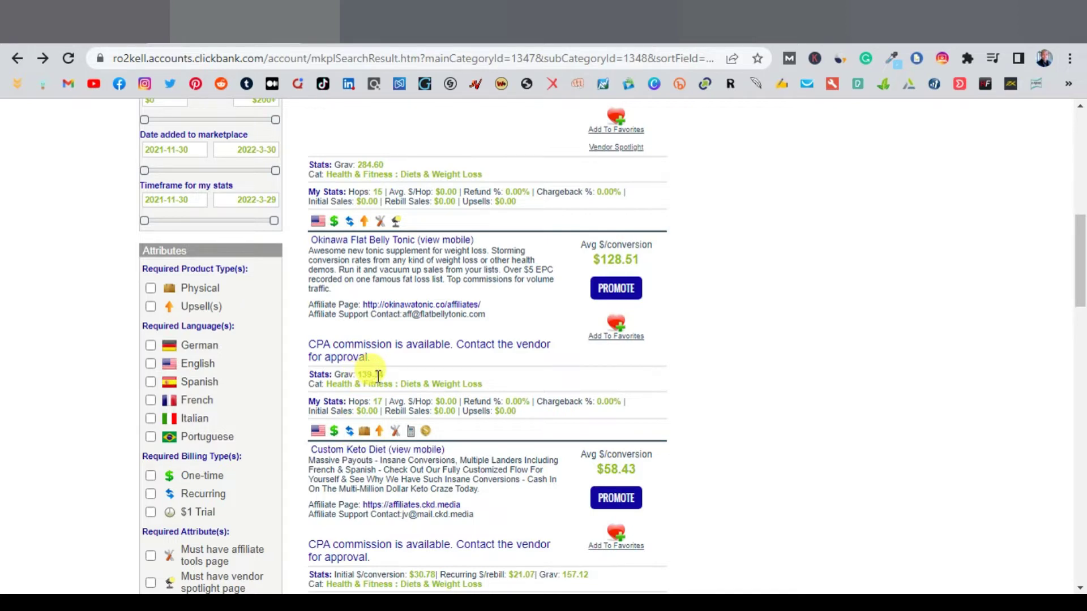
scroll(362, 376, down, 2)
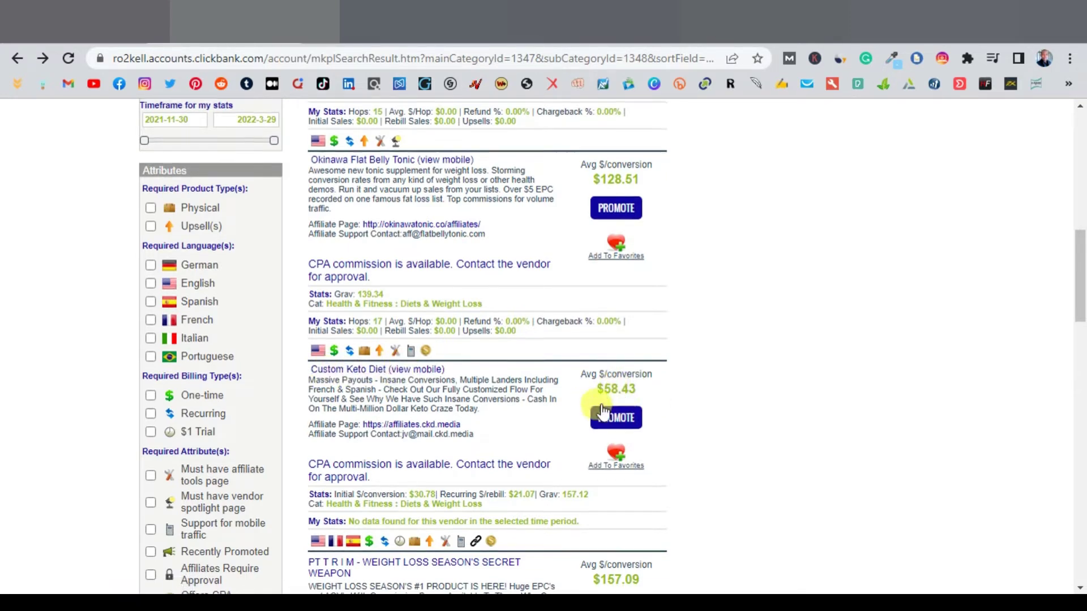
scroll(589, 416, down, 2)
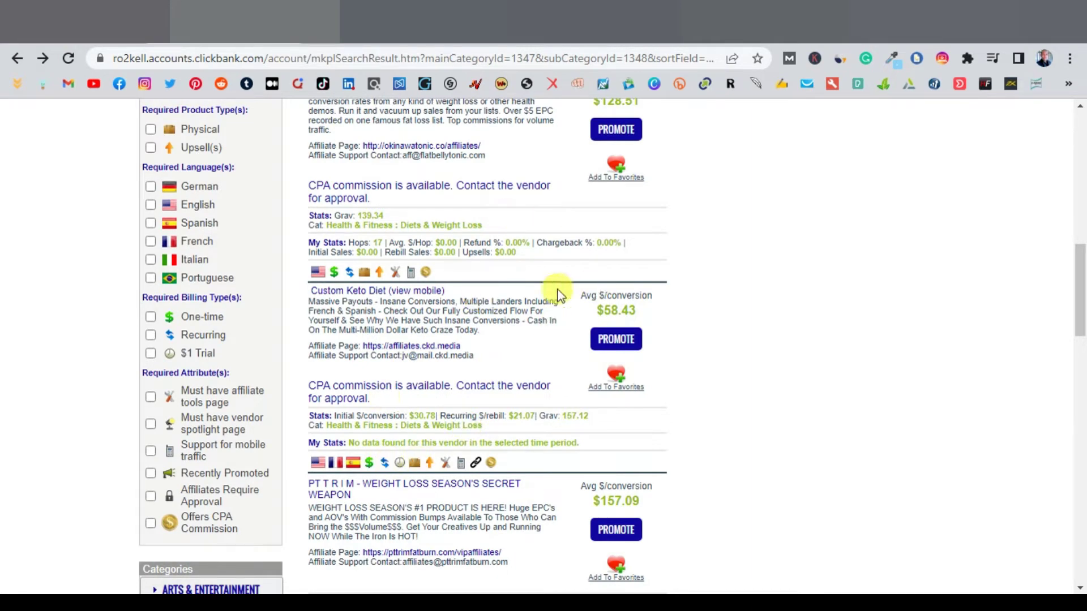
scroll(546, 305, up, 3)
scroll(546, 308, up, 3)
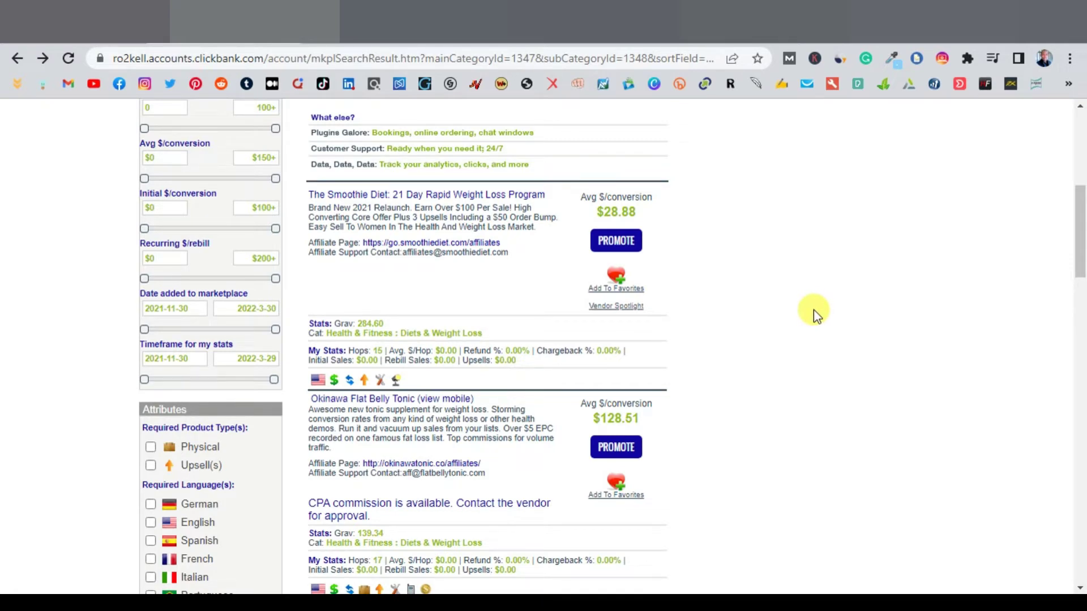
scroll(814, 311, up, 4)
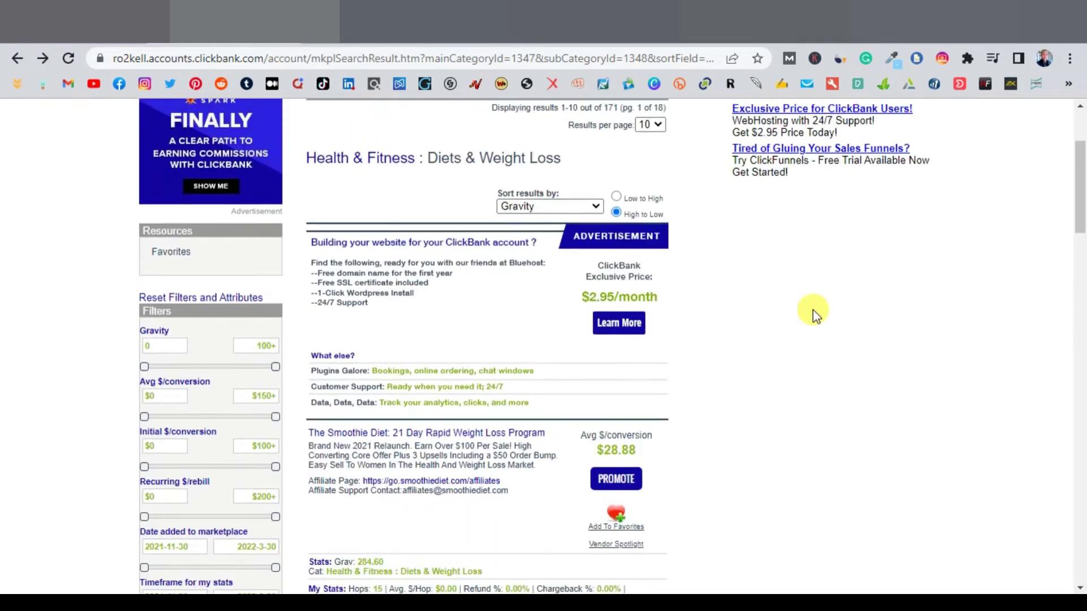
scroll(814, 311, down, 3)
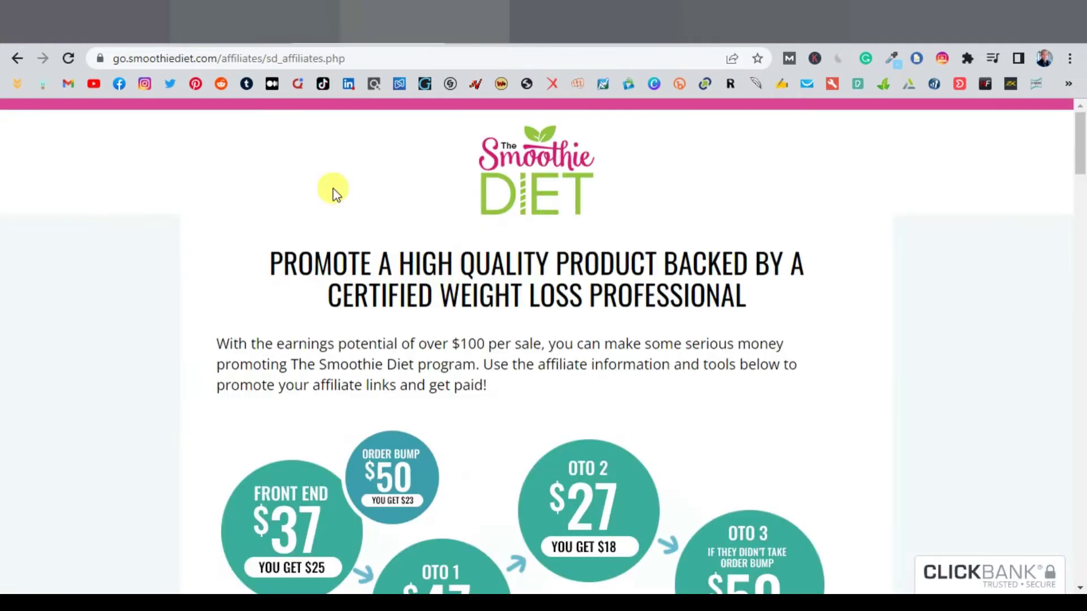
scroll(624, 535, down, 15)
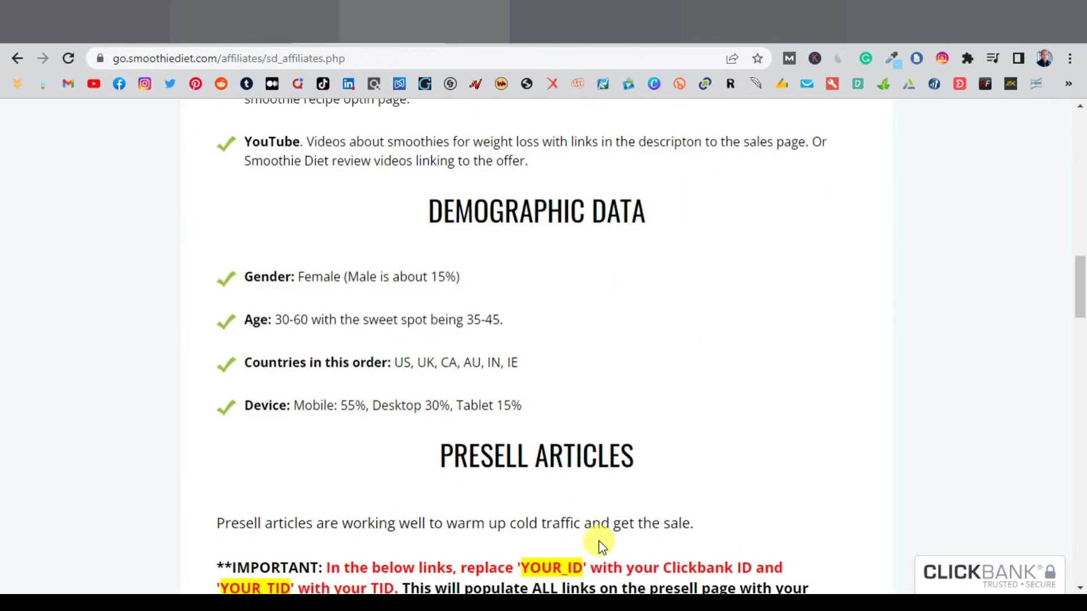
scroll(601, 544, down, 15)
scroll(485, 413, up, 4)
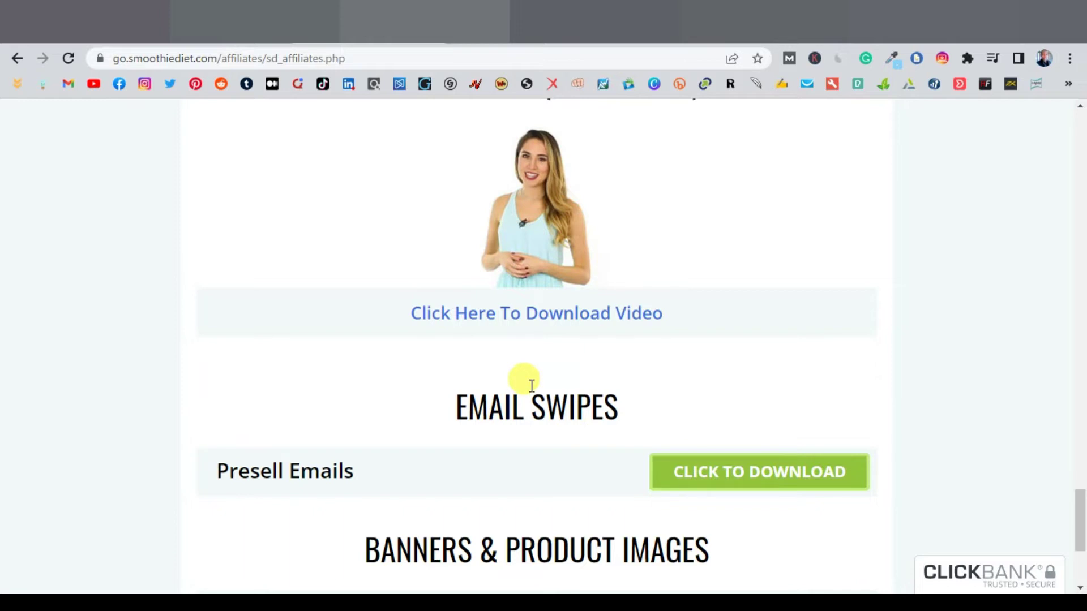
click(255, 23)
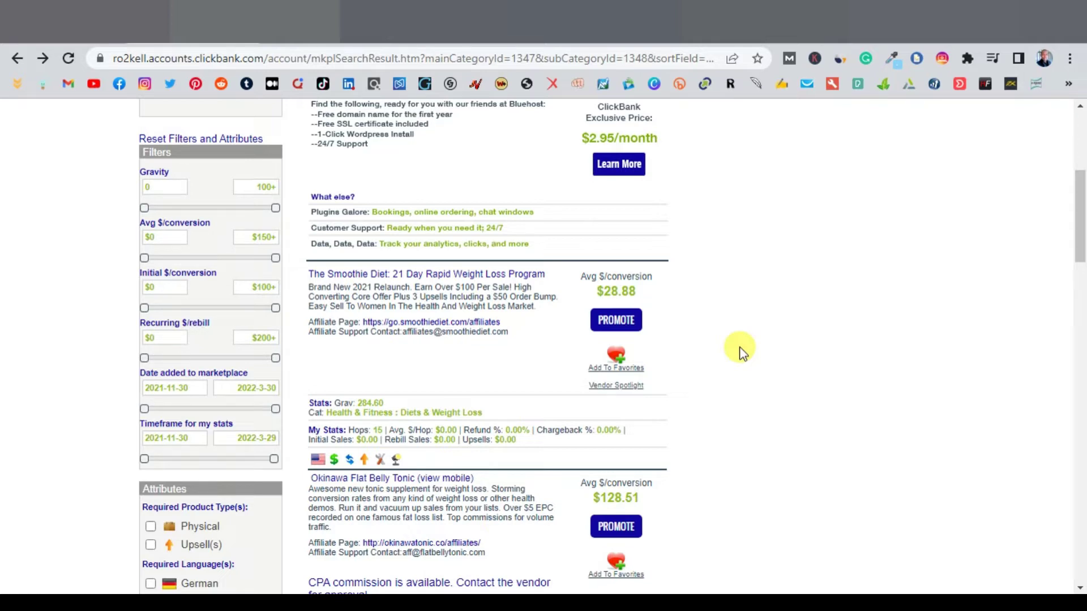
Step: Look over the GetResponse homepage, then start Create landing page from the dashboard's Quick actions
key(ctrl+Tab)
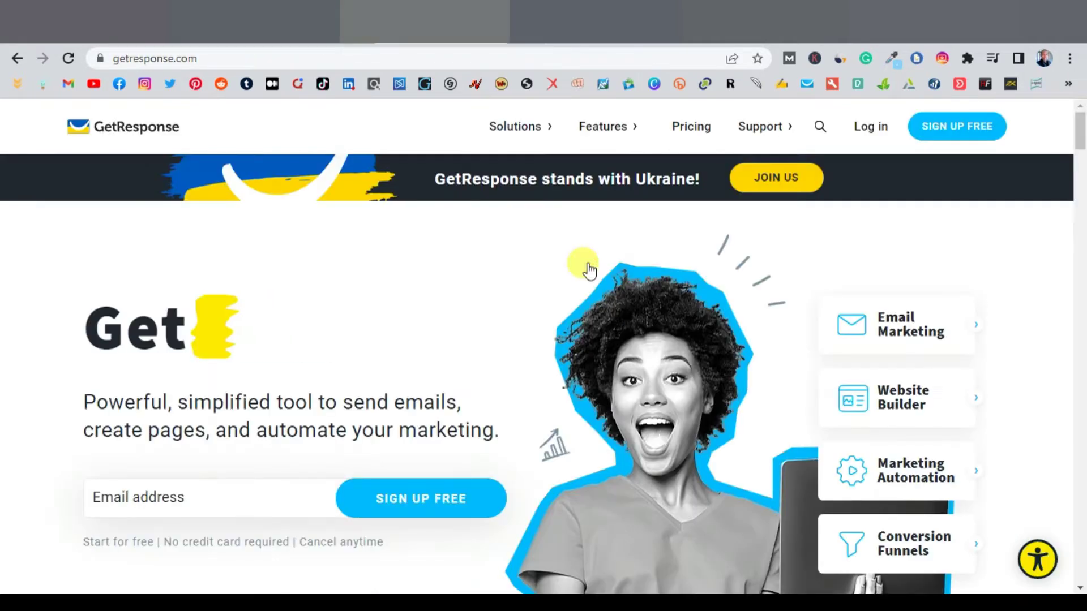
scroll(592, 363, down, 3)
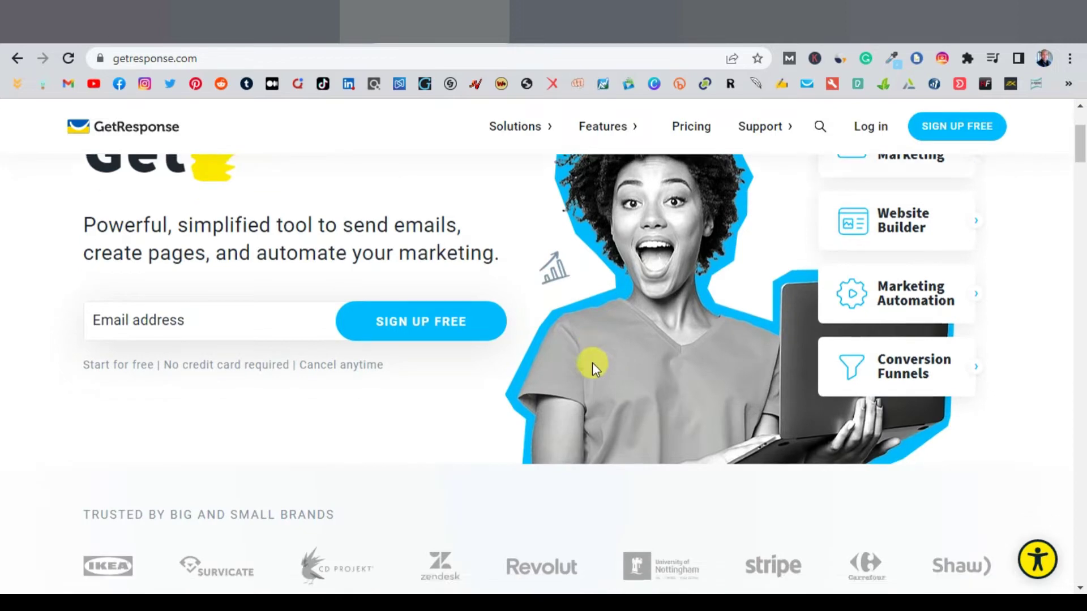
scroll(592, 362, down, 5)
scroll(542, 348, up, 8)
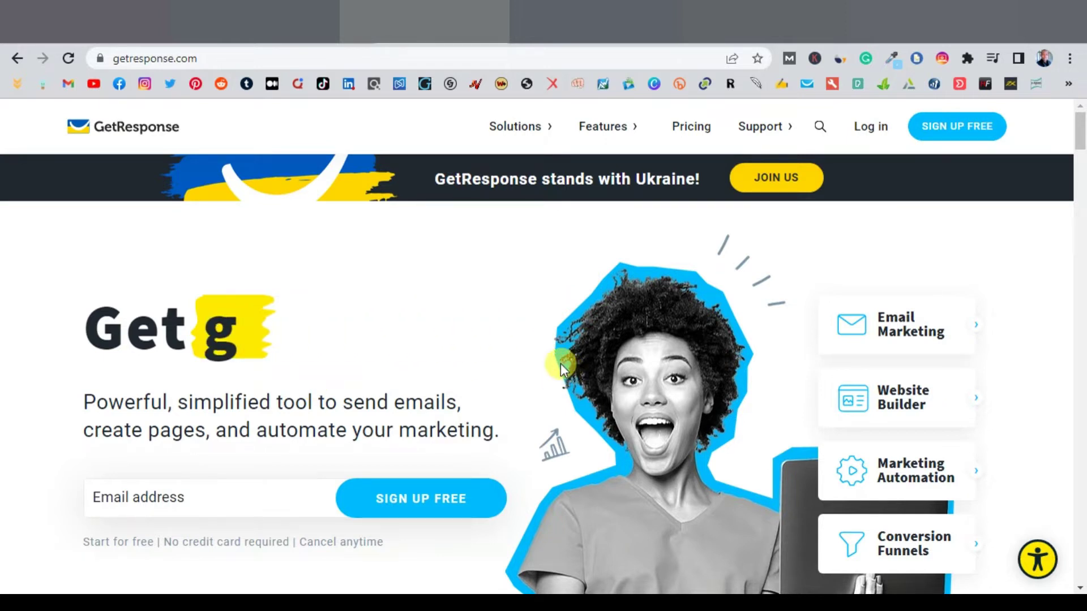
click(532, 22)
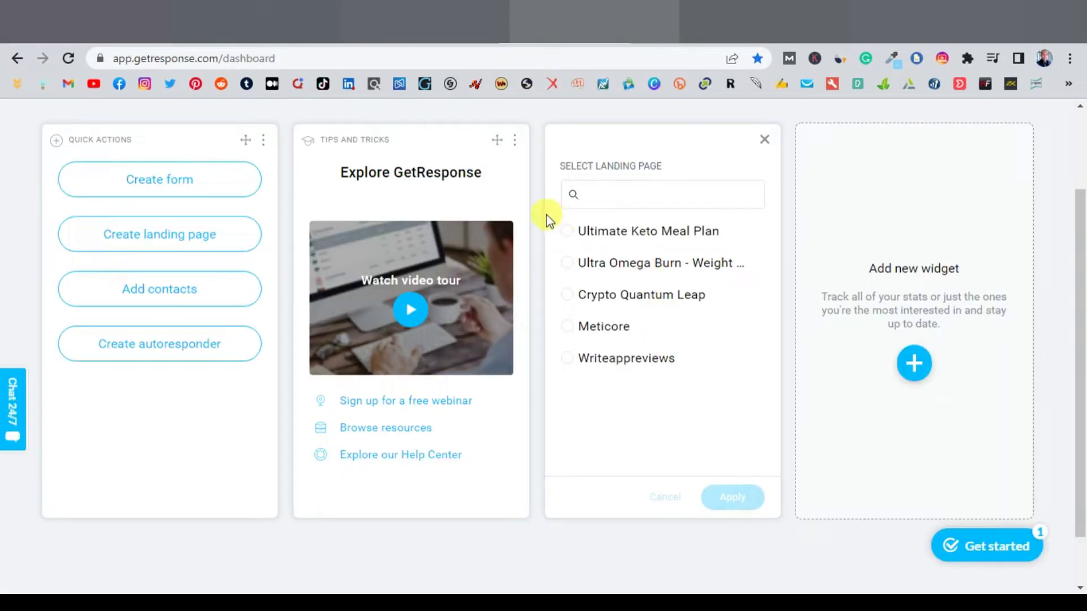
click(177, 243)
Step: Browse the landing page templates and pick the Lead generation template
scroll(657, 369, down, 5)
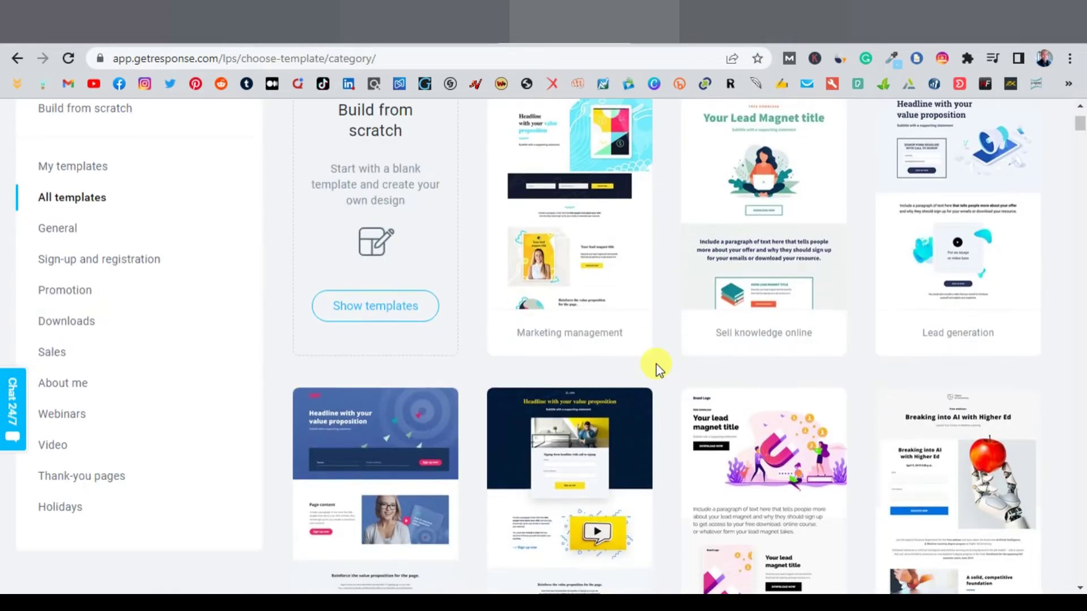
scroll(672, 363, down, 11)
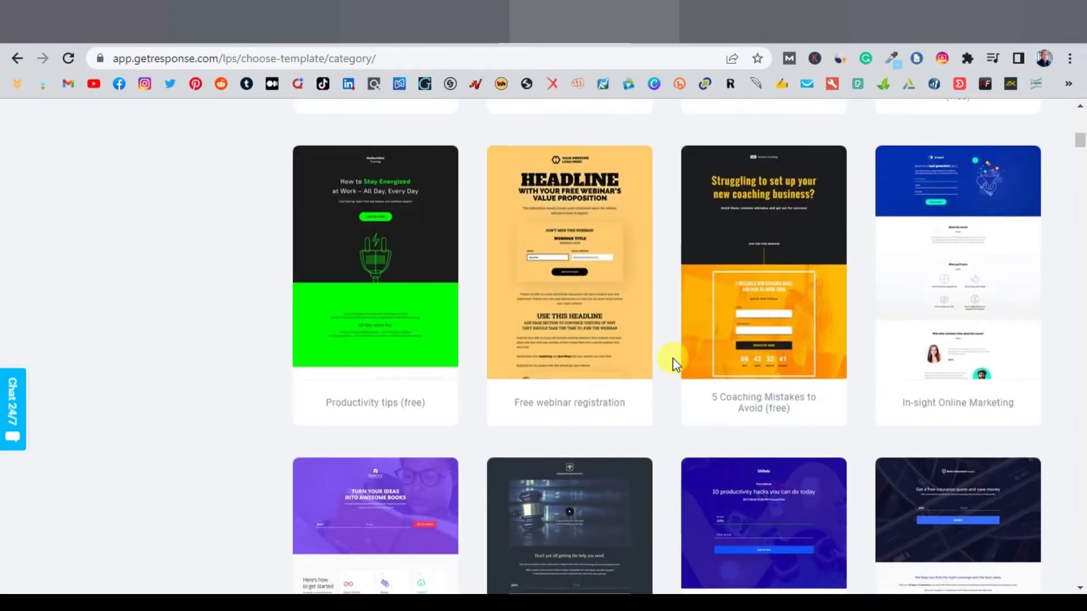
scroll(673, 362, down, 11)
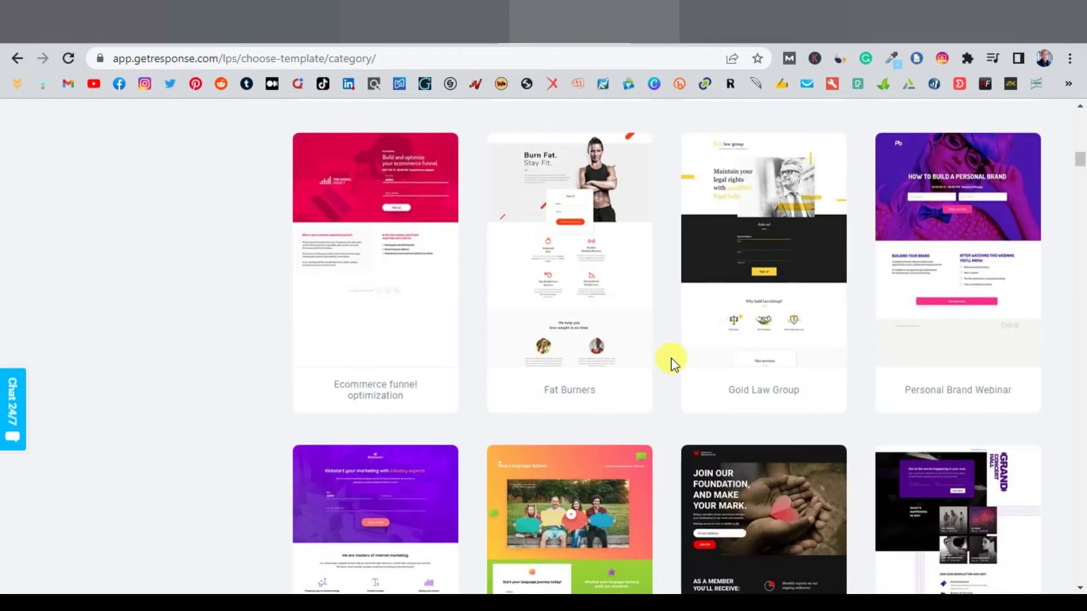
scroll(672, 363, down, 8)
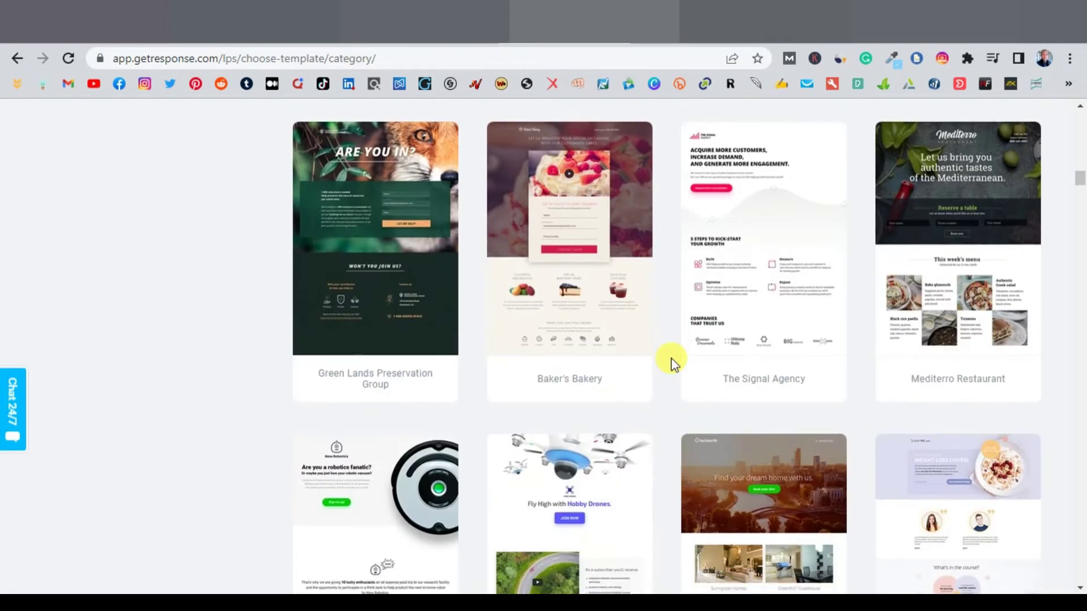
scroll(673, 363, down, 8)
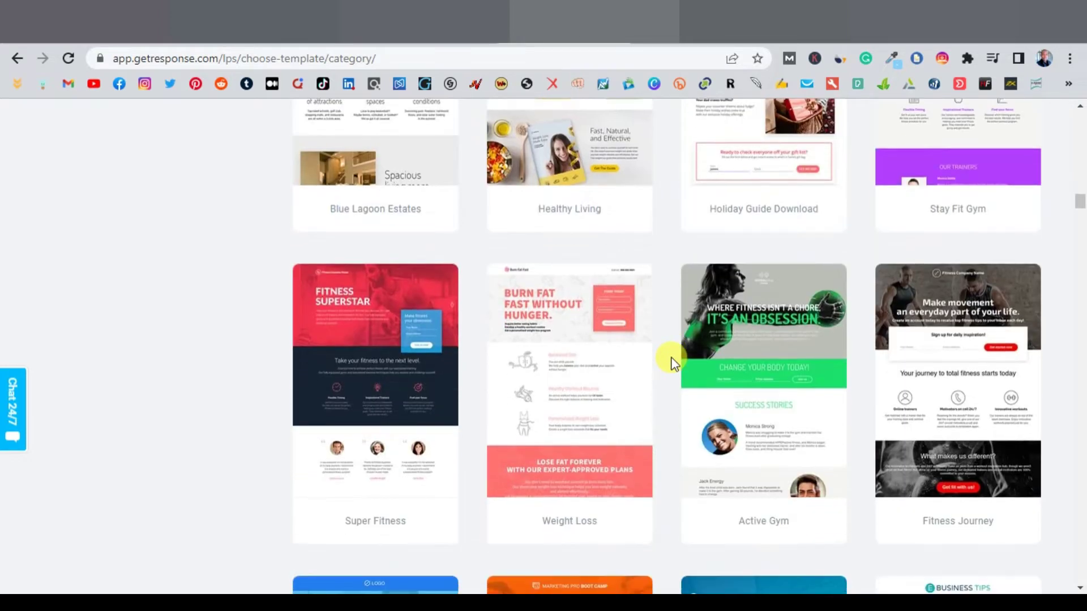
scroll(672, 362, down, 7)
scroll(674, 362, down, 11)
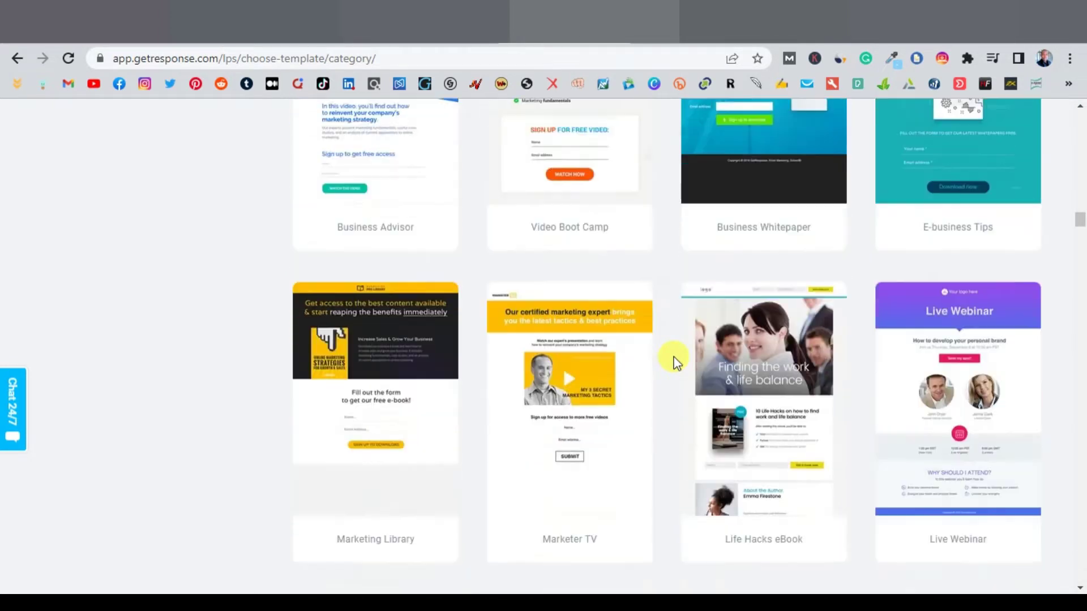
scroll(674, 362, down, 10)
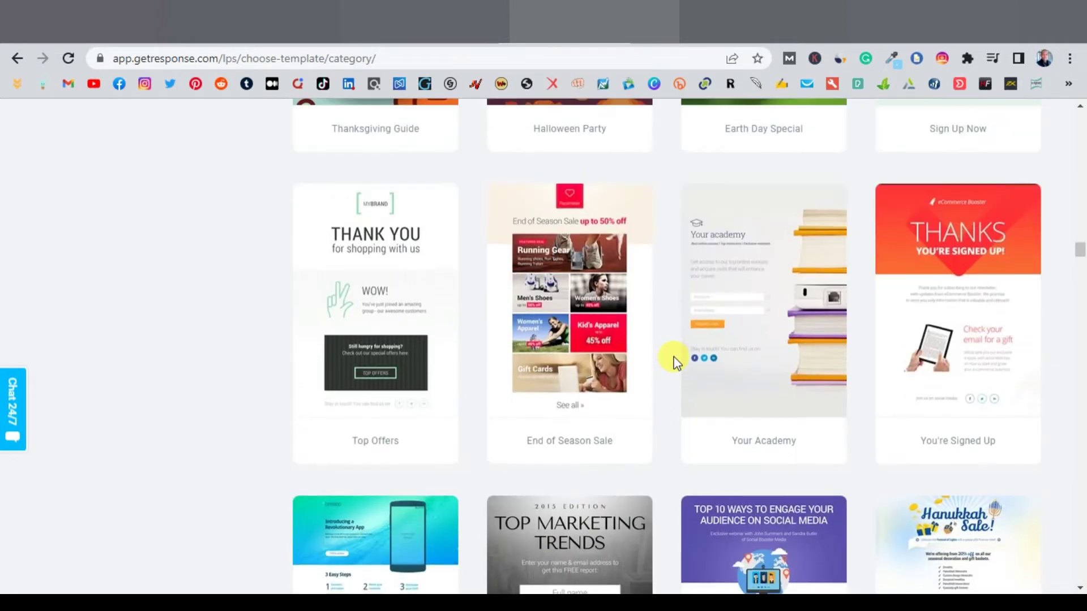
scroll(674, 359, up, 20)
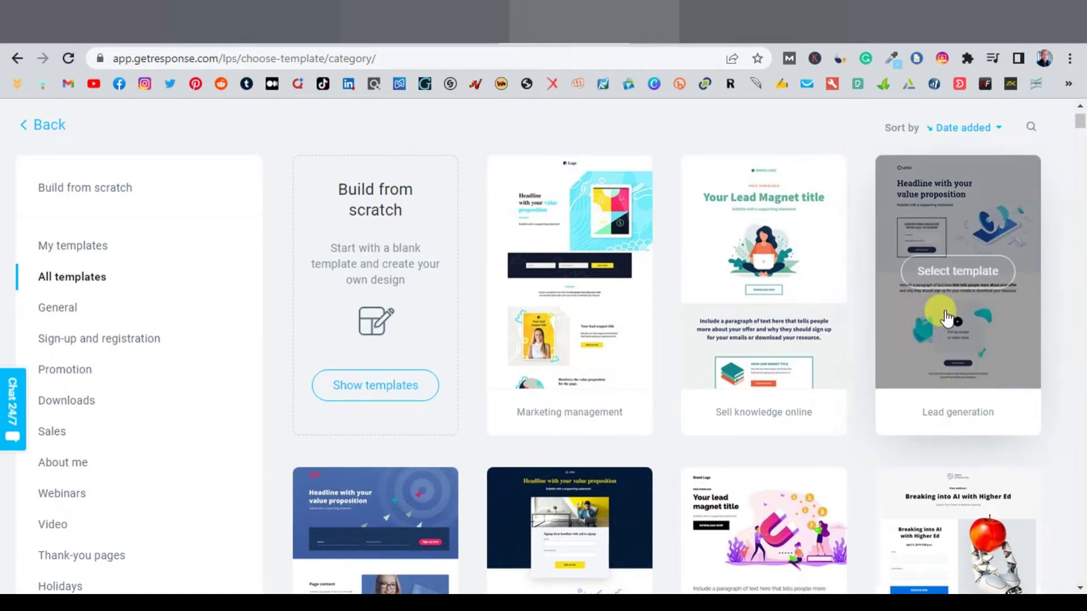
click(936, 270)
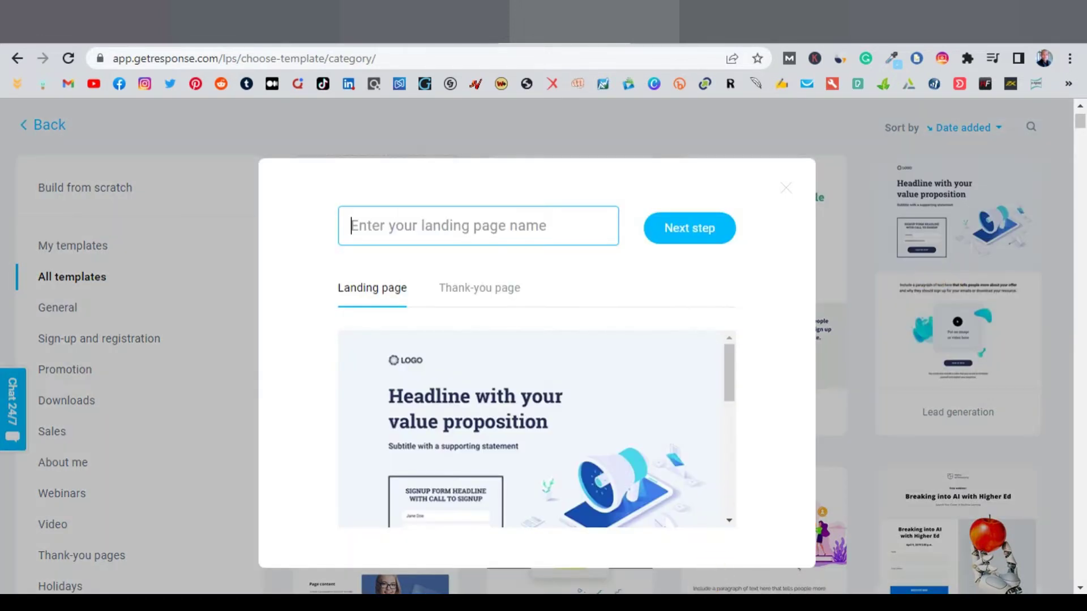
Step: Name the landing page 'Smoothie Diet' and continue into the page editor
click(761, 560)
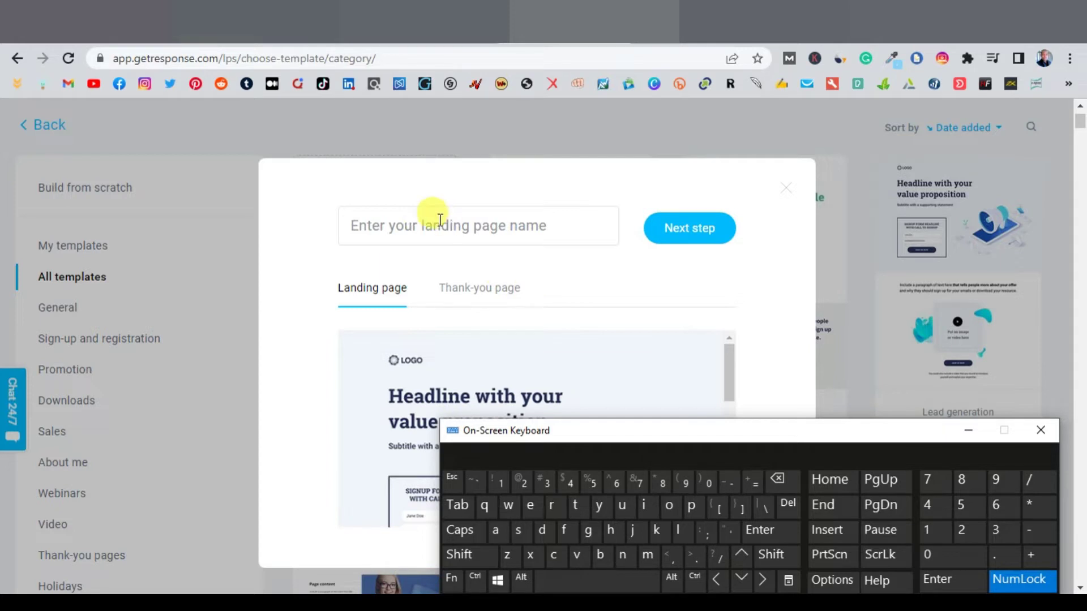
click(430, 213)
text(Smoothie Diet)
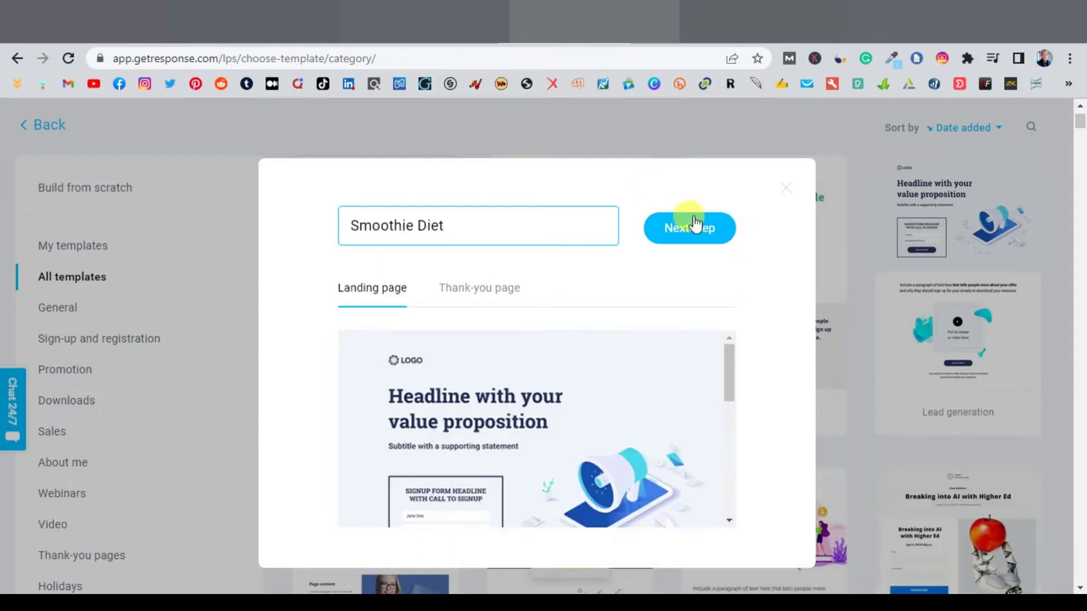
click(692, 230)
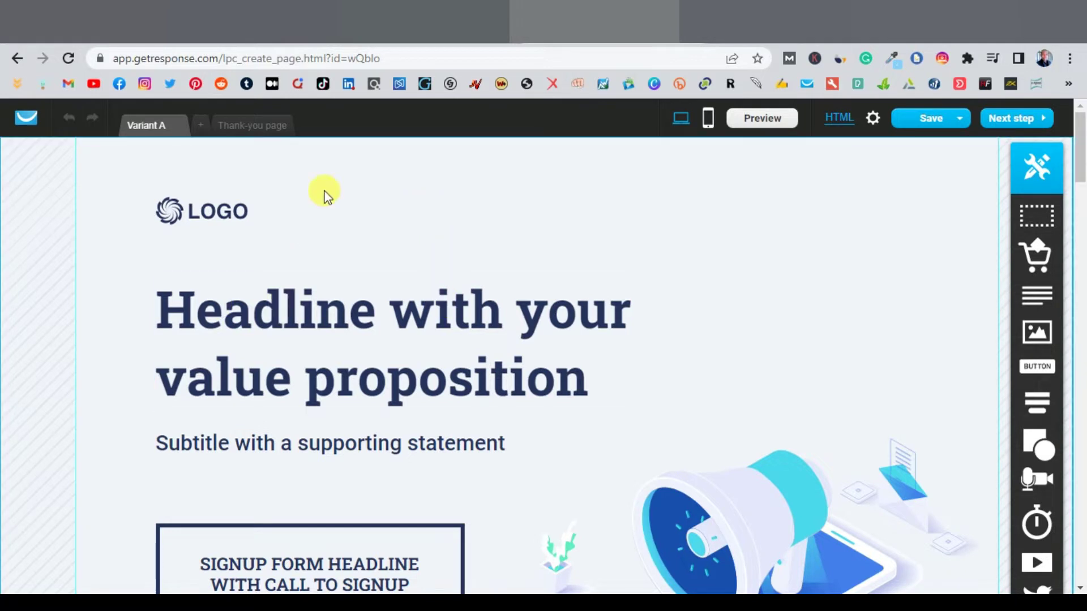
Step: Save the Smoothie Diet logo from the affiliates page as logo.png for the placeholder LOGO
click(199, 218)
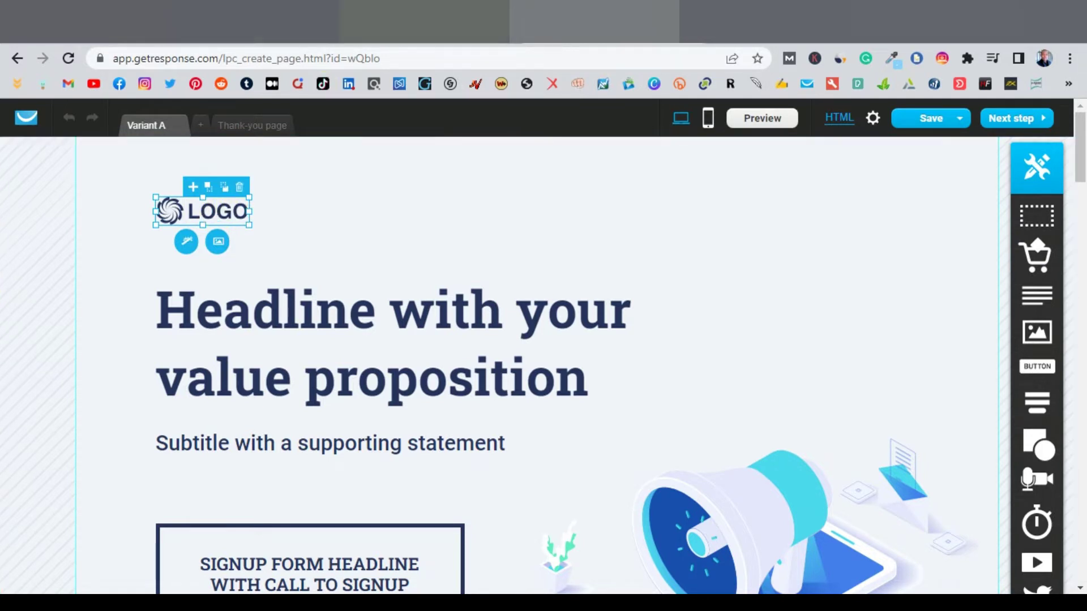
key(ctrl+shift+Tab)
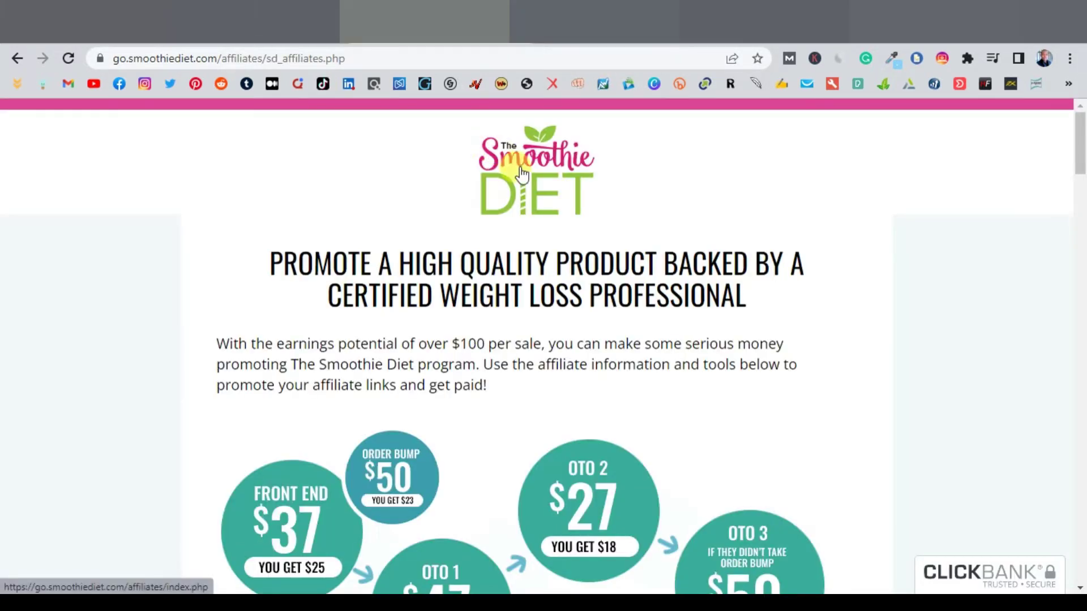
right_click(536, 178)
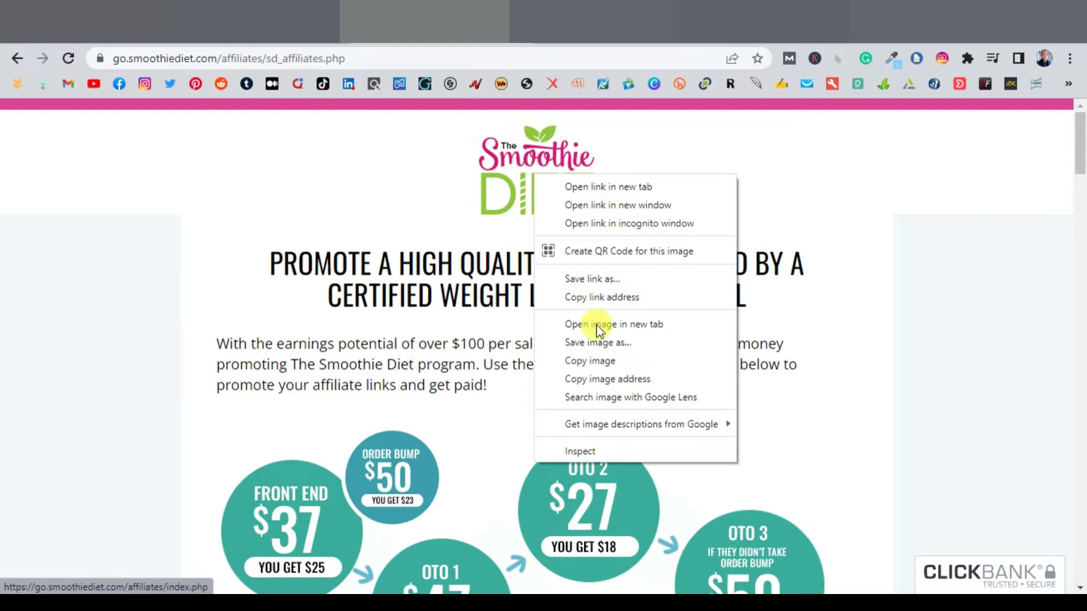
click(617, 343)
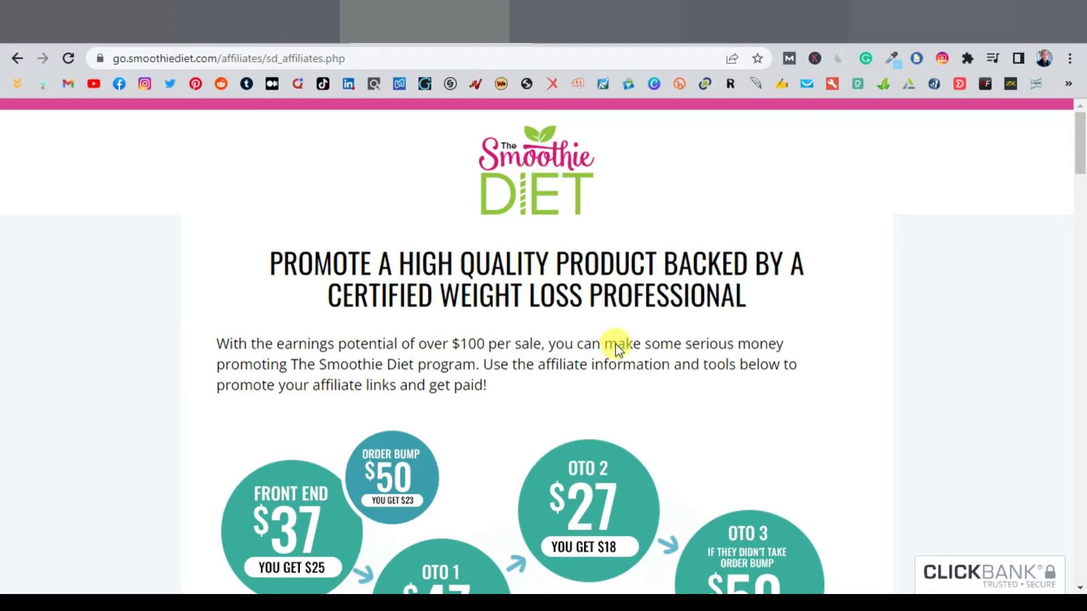
click(403, 321)
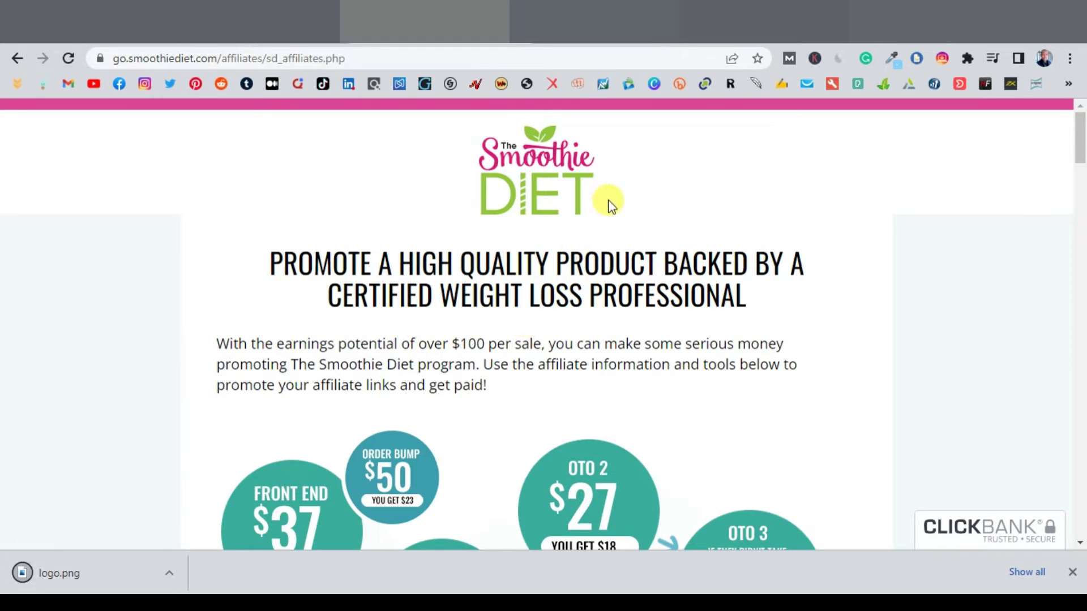
key(ctrl+Tab)
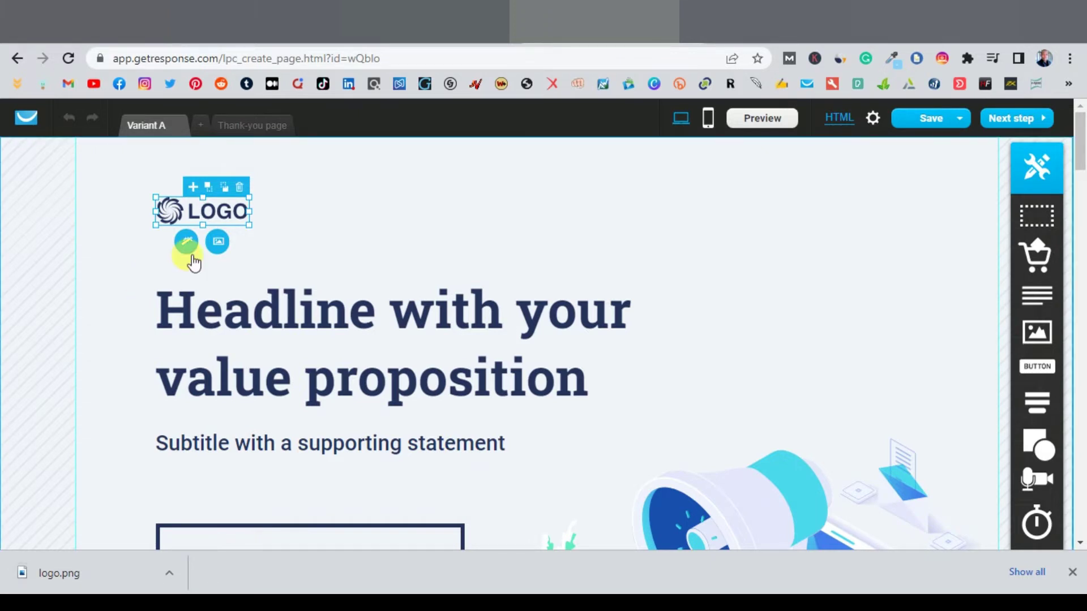
click(217, 241)
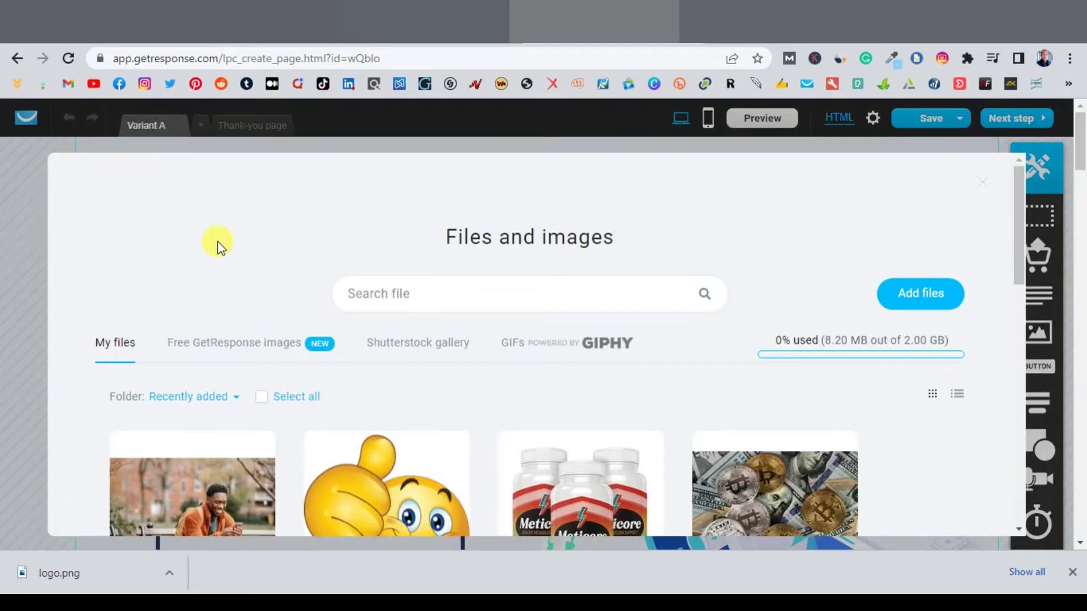
Step: Upload logo.png to the Files and images library and insert it in place of the placeholder LOGO
click(911, 294)
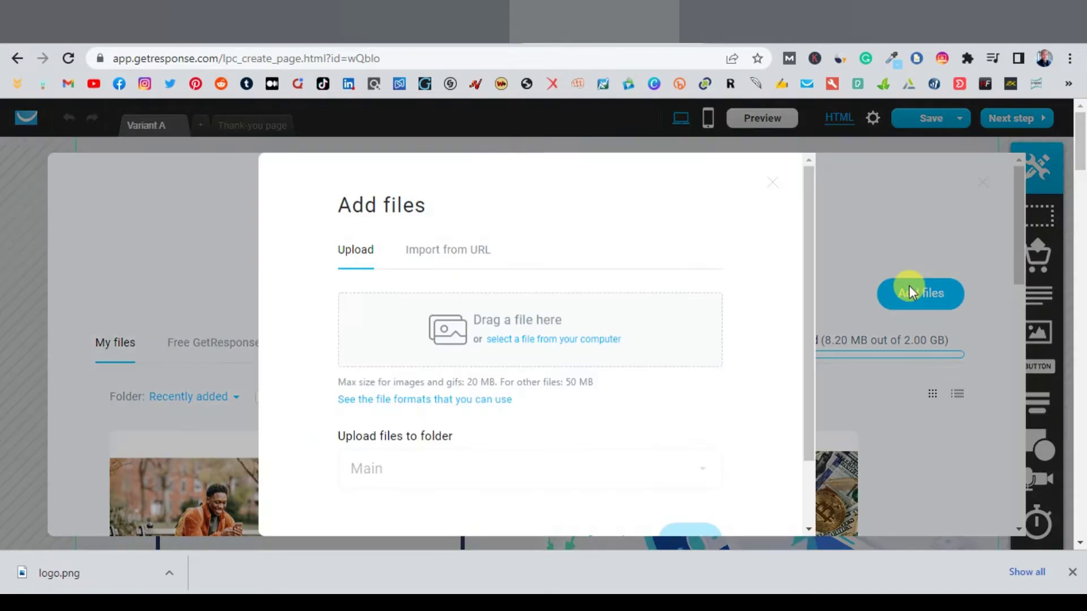
drag(68, 576, 533, 335)
scroll(679, 412, down, 2)
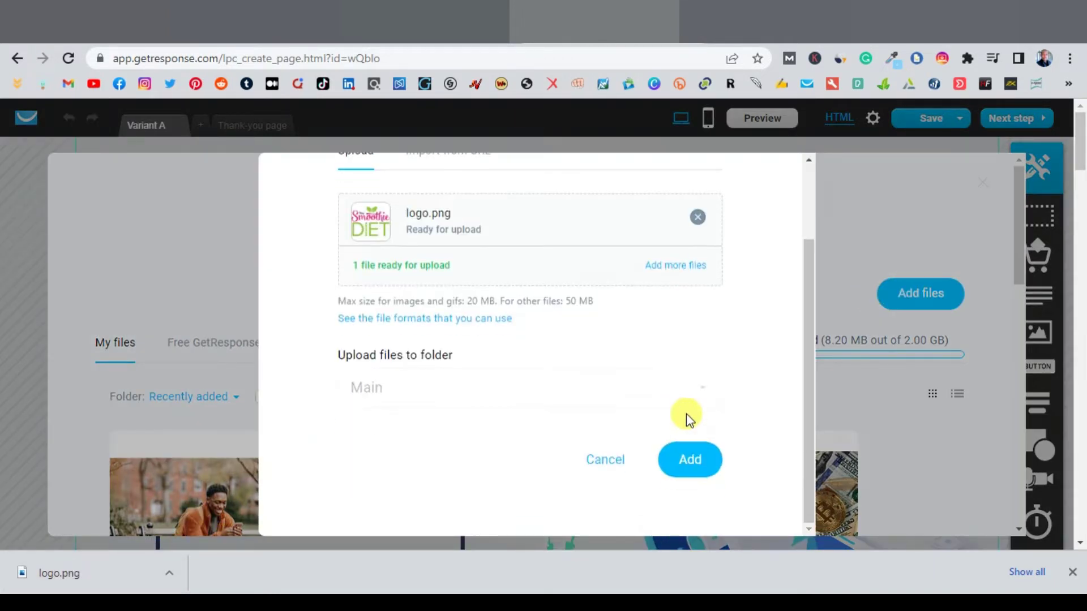
click(691, 463)
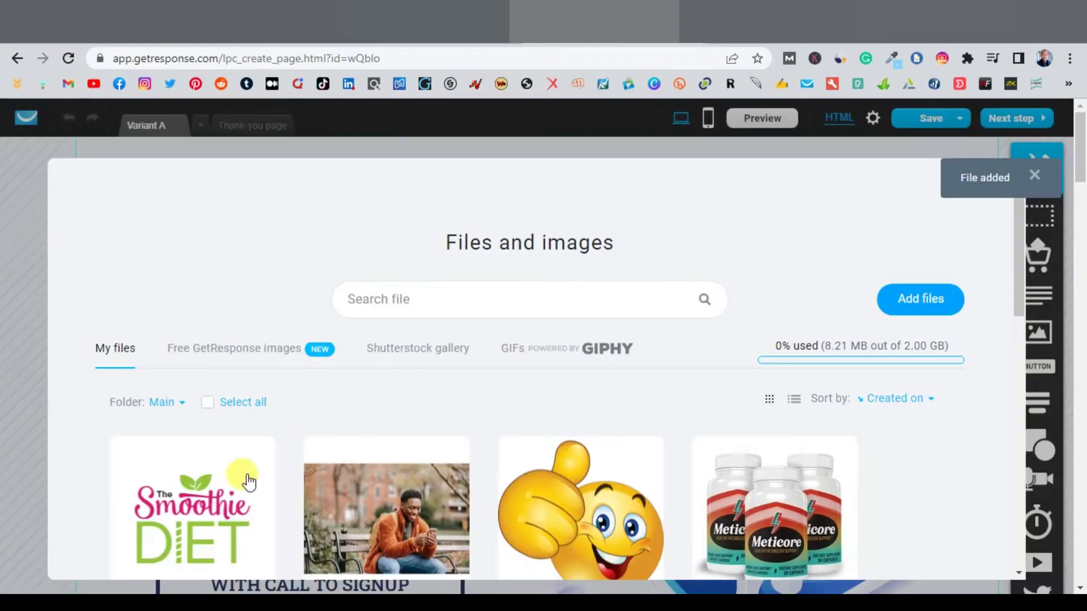
click(192, 440)
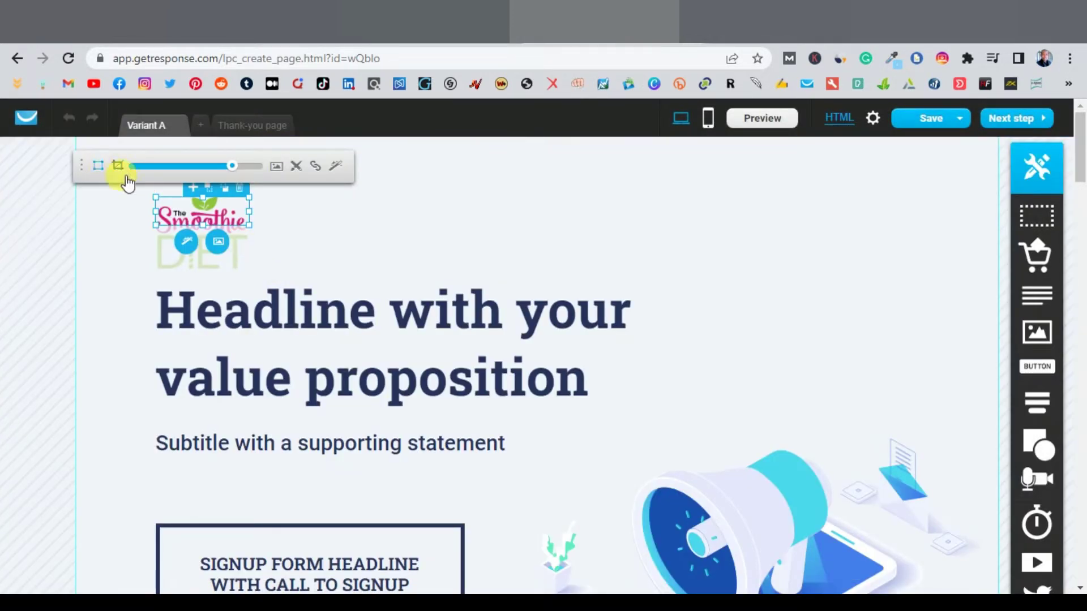
Step: Enlarge the logo box to reveal DIET and position the logo at the top-left above the headline
drag(202, 226, 188, 274)
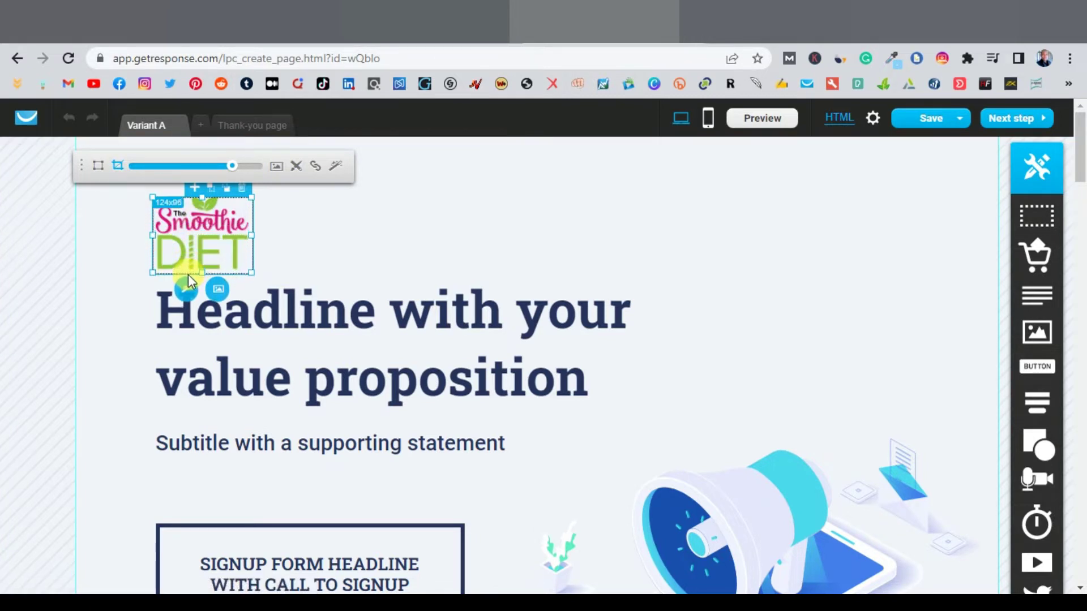
click(277, 224)
drag(200, 233, 539, 192)
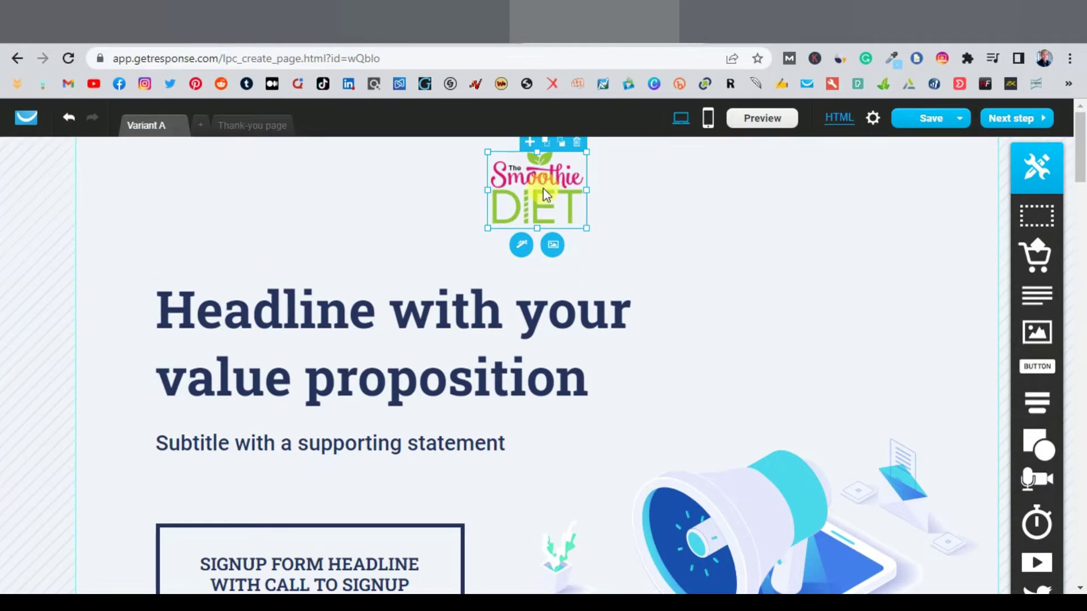
drag(542, 188, 213, 192)
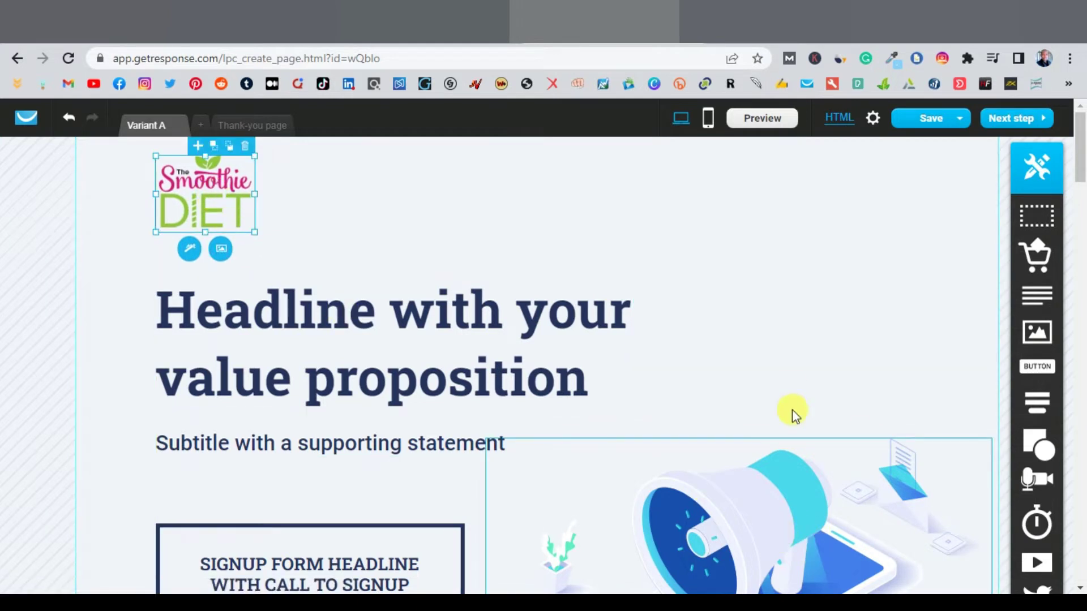
Step: Move the megaphone illustration up beside the headline and shrink it
drag(790, 532, 788, 287)
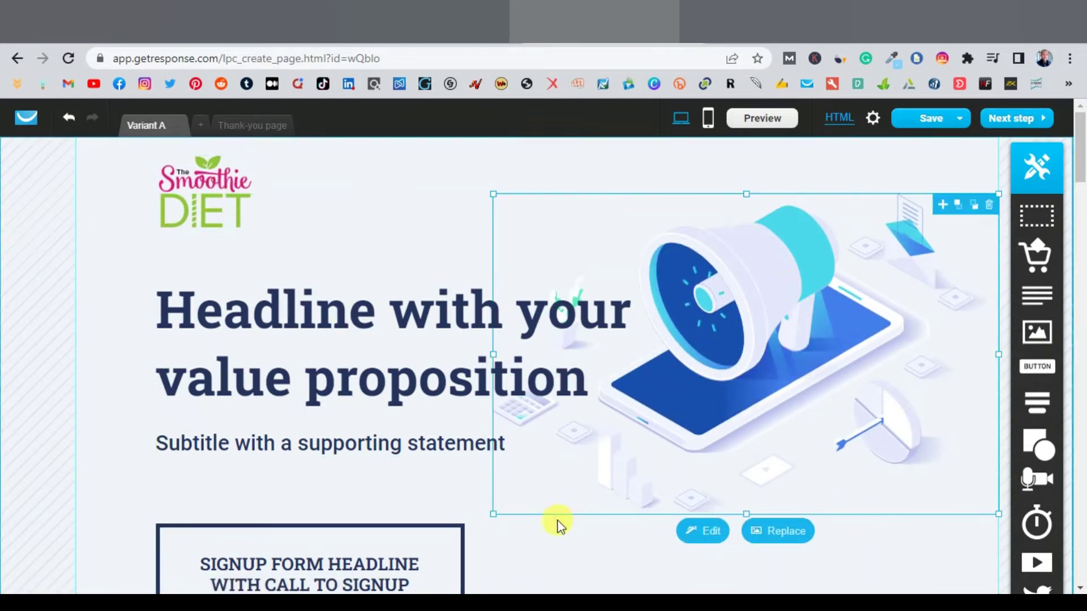
drag(498, 515, 672, 430)
drag(834, 307, 813, 307)
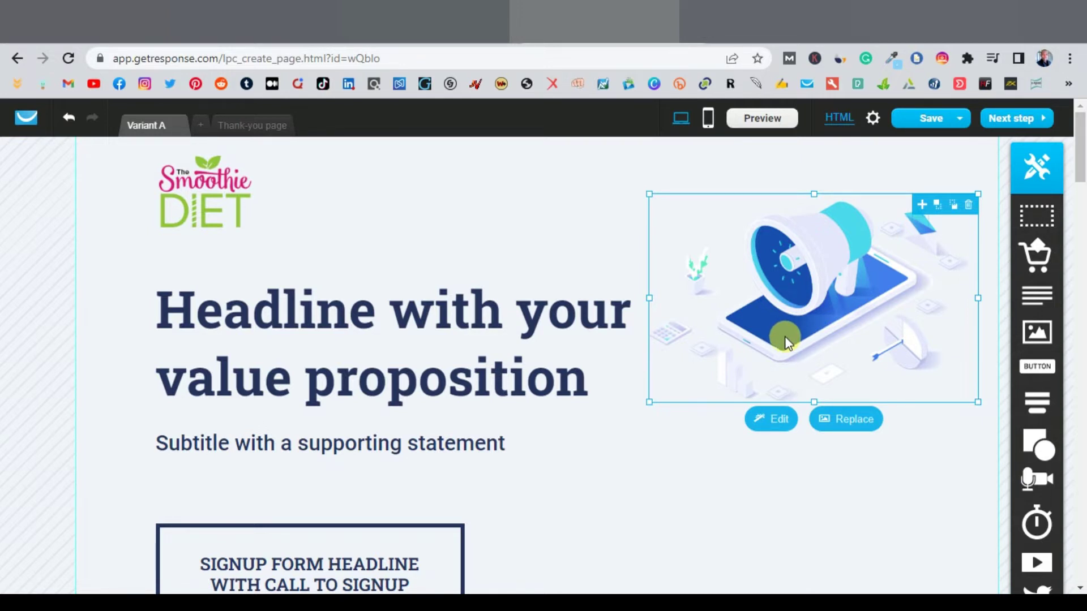
Step: Go to pexels.com in a new tab and search for smoothie photos
key(ctrl+t)
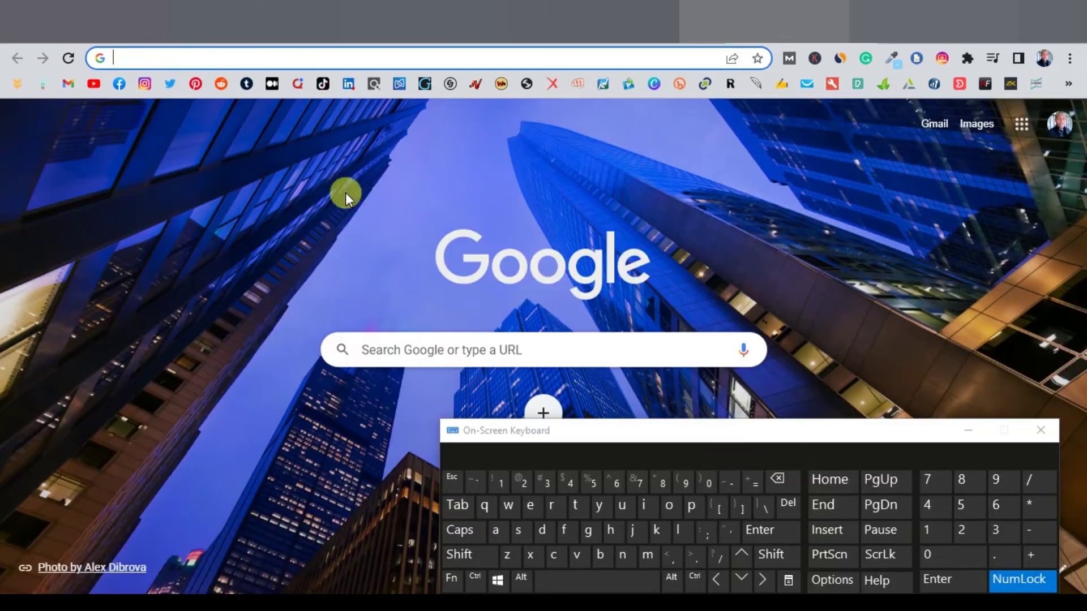
click(691, 506)
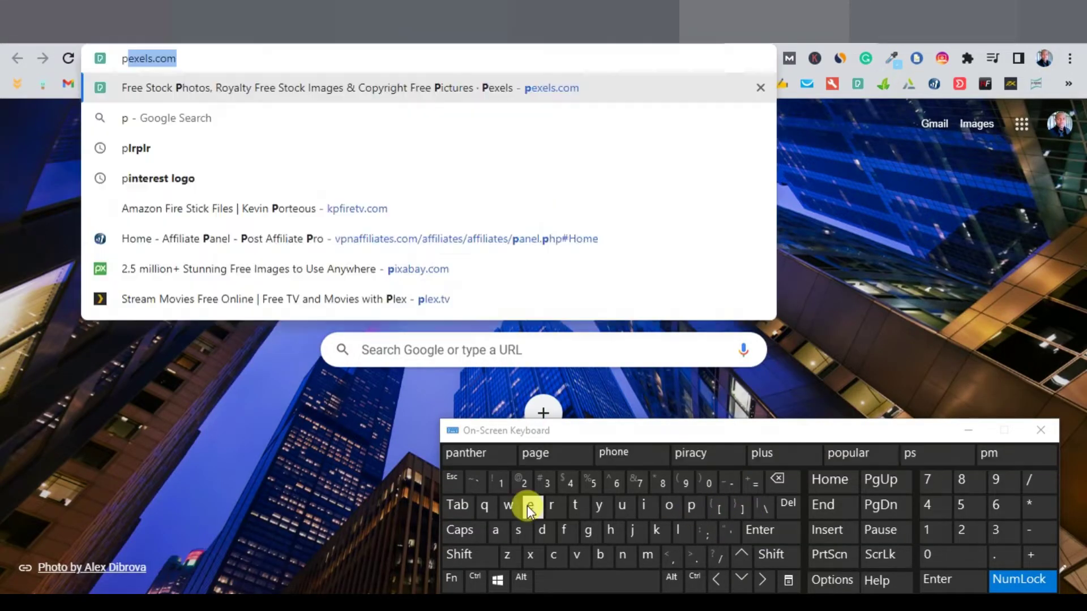
click(530, 505)
click(223, 94)
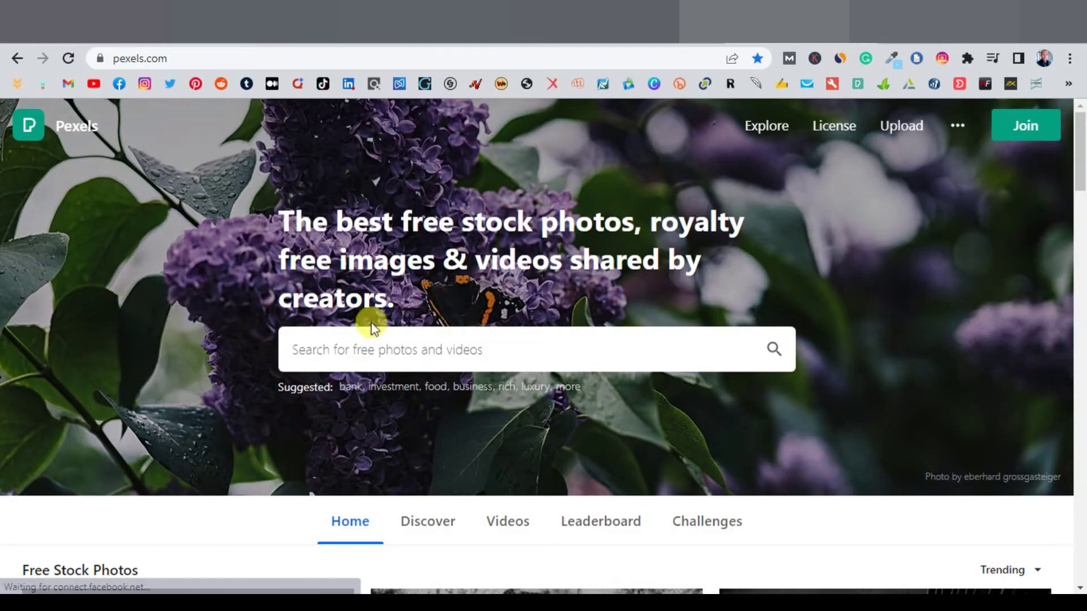
click(760, 603)
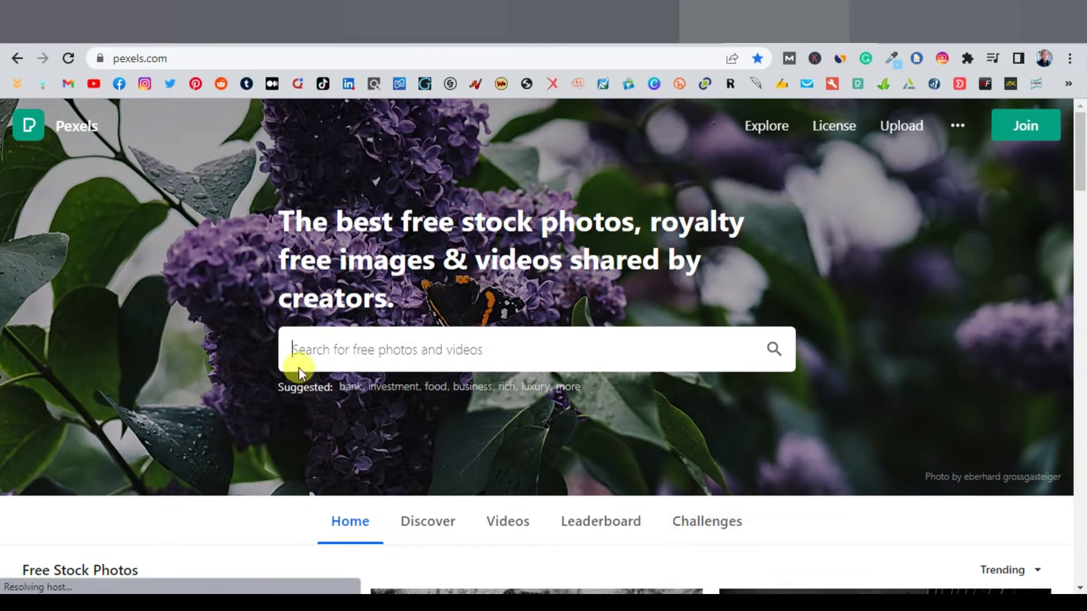
click(315, 347)
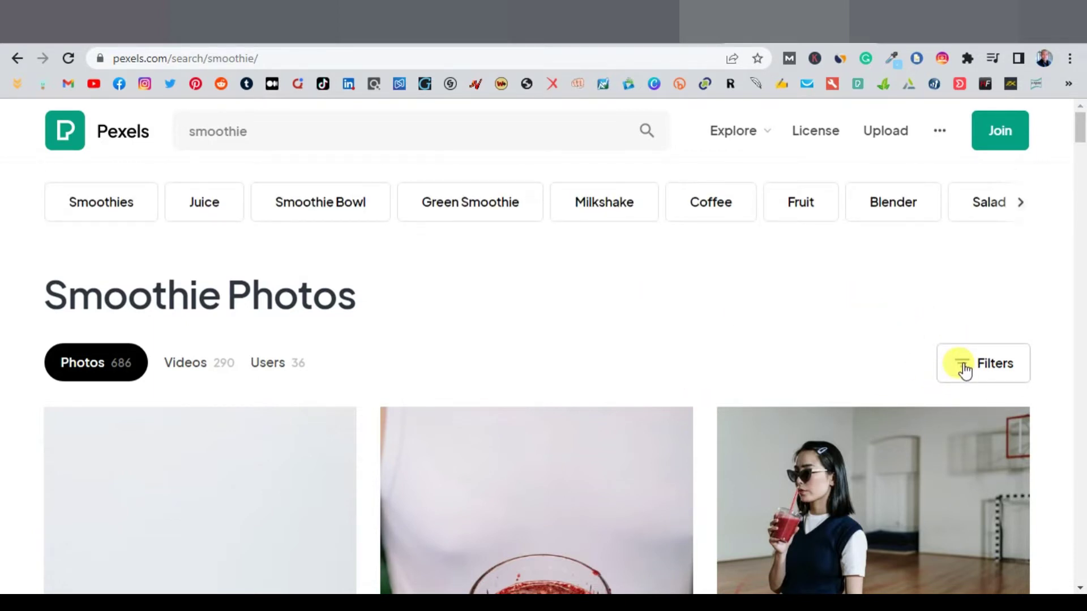
scroll(710, 400, down, 7)
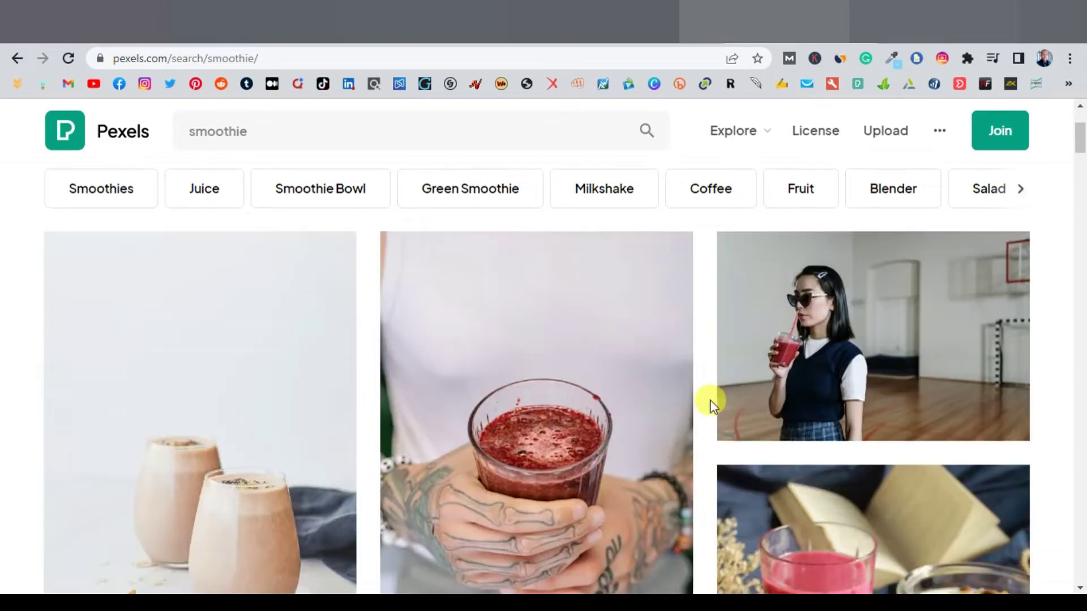
scroll(710, 400, up, 5)
scroll(710, 399, down, 15)
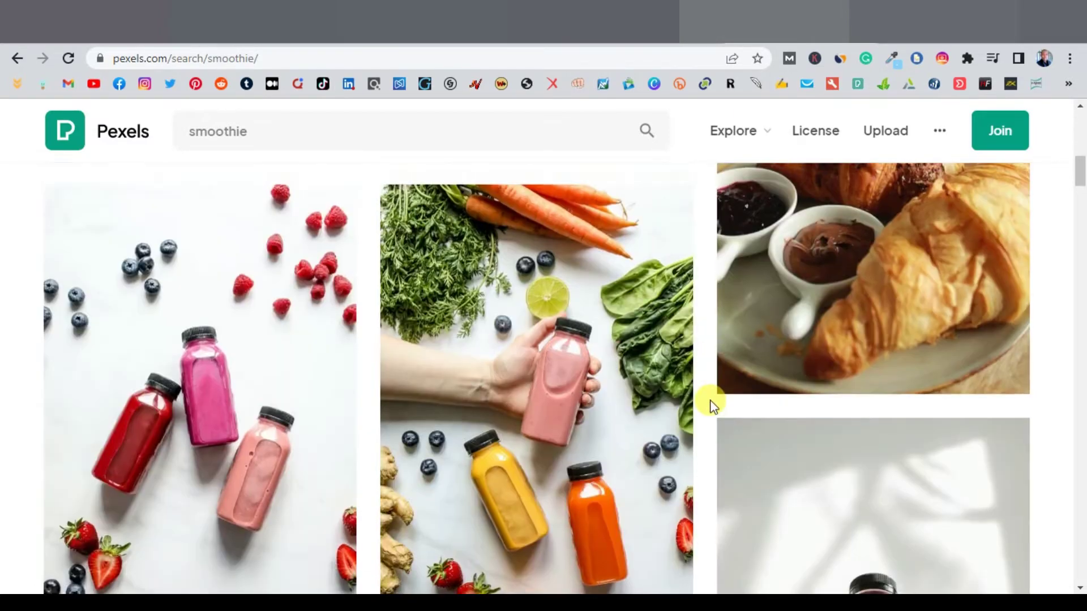
scroll(710, 400, up, 7)
scroll(710, 400, up, 10)
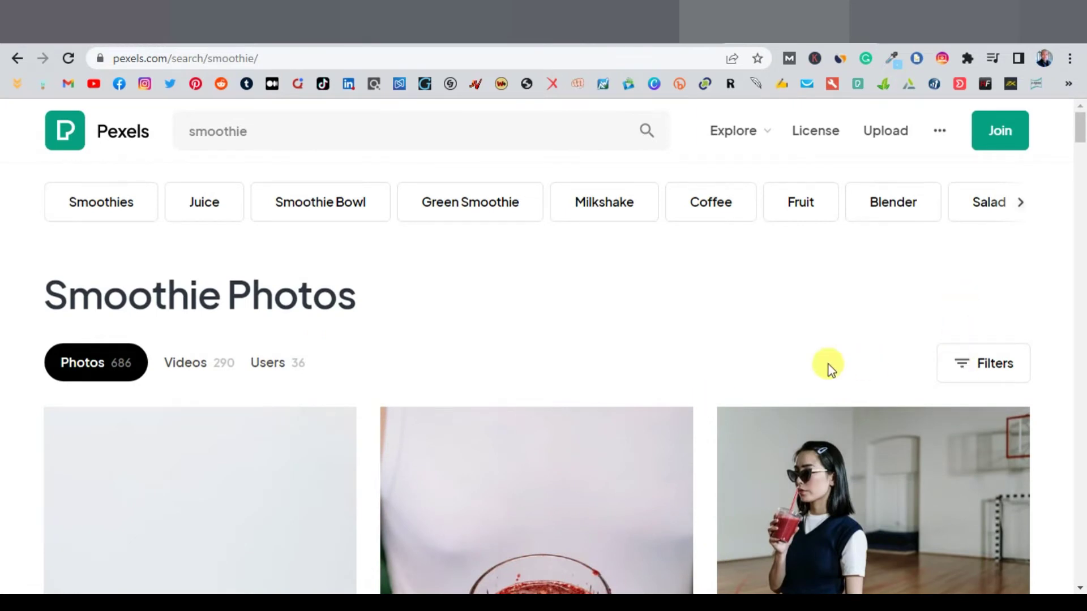
Step: Filter the smoothie results to Horizontal orientation
click(963, 367)
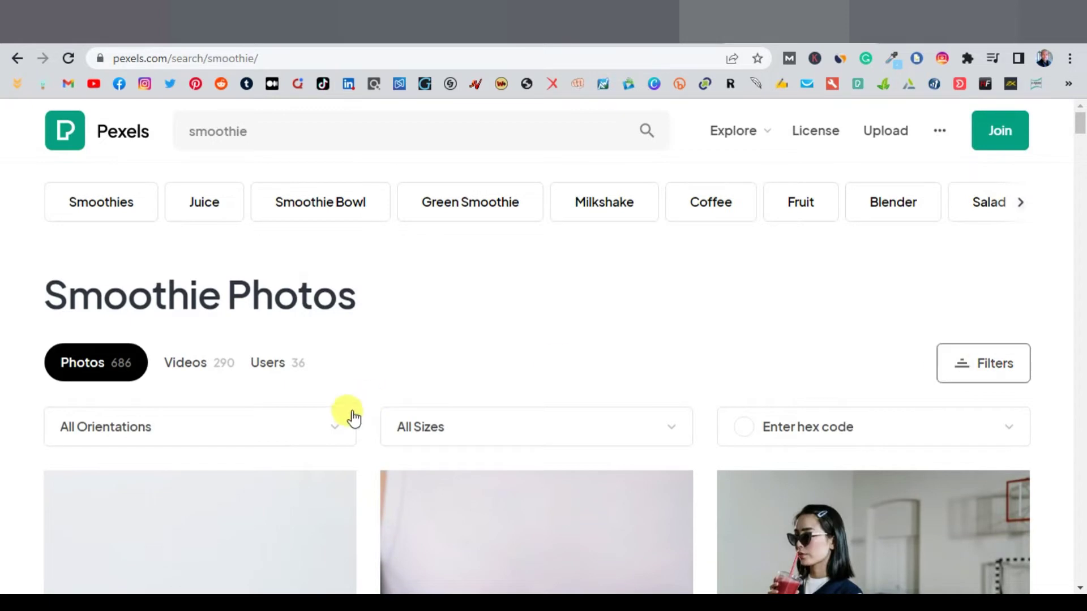
click(335, 431)
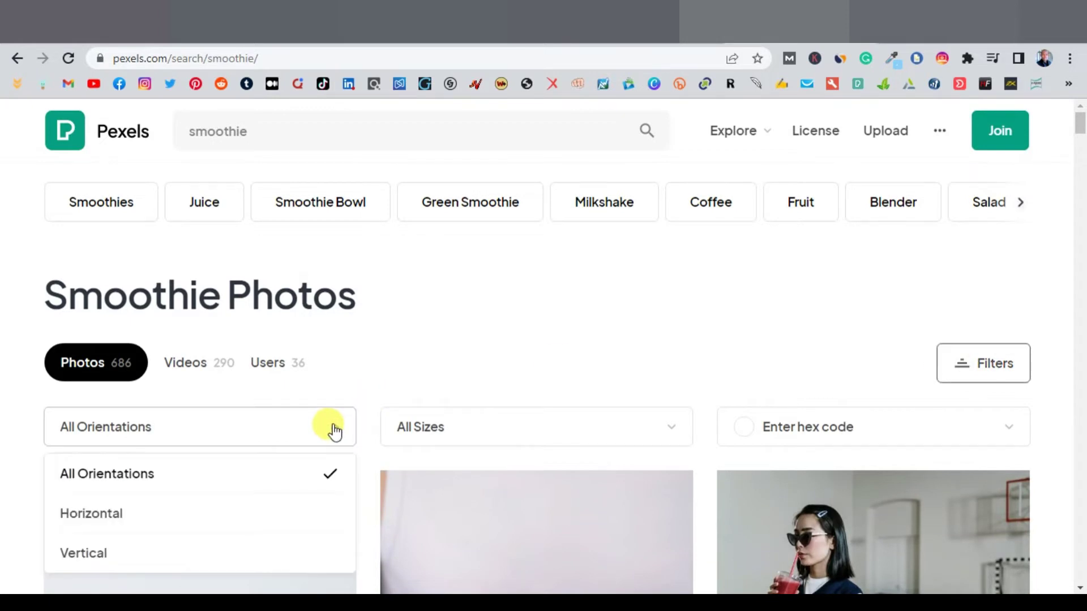
click(120, 524)
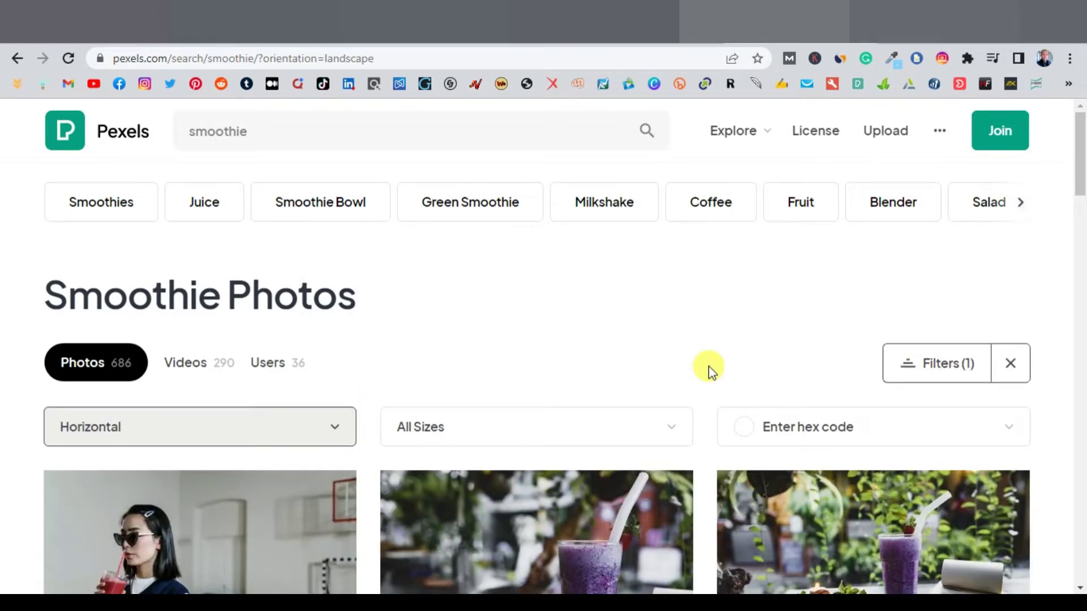
scroll(712, 372, down, 7)
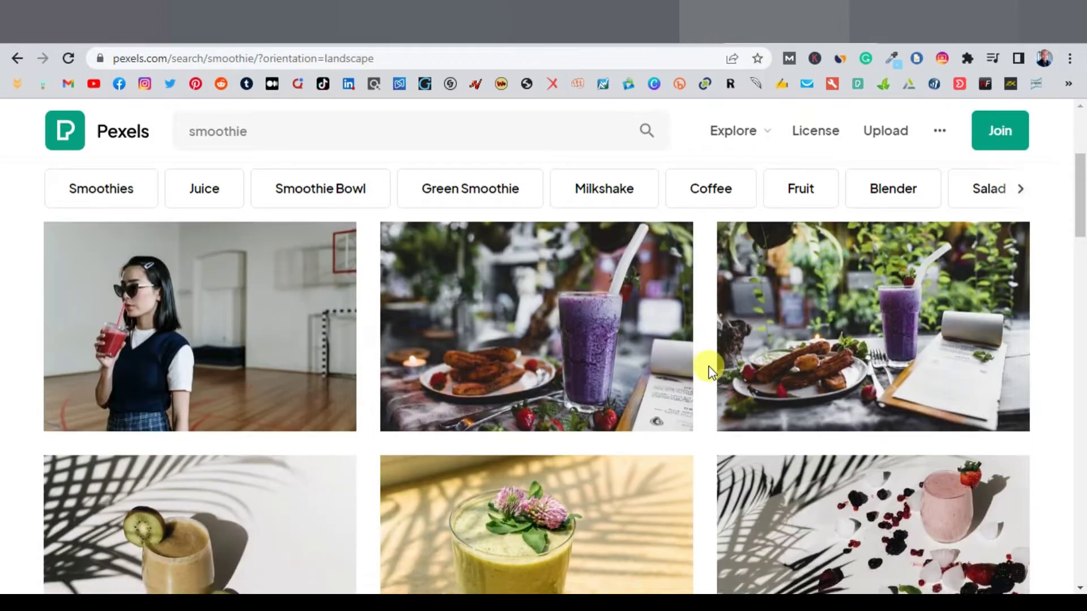
scroll(712, 371, down, 4)
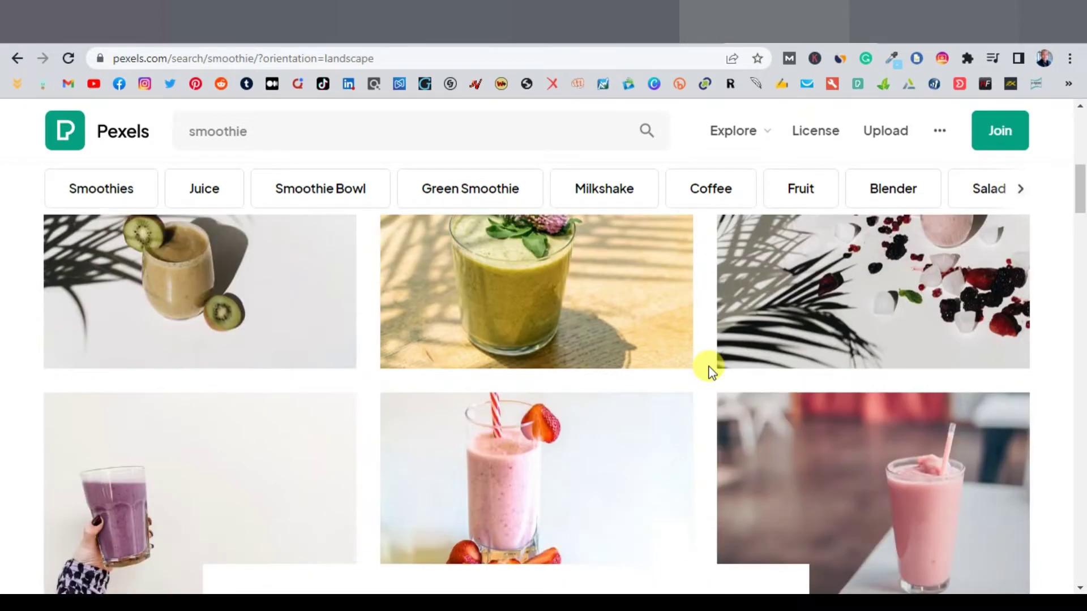
scroll(712, 371, down, 5)
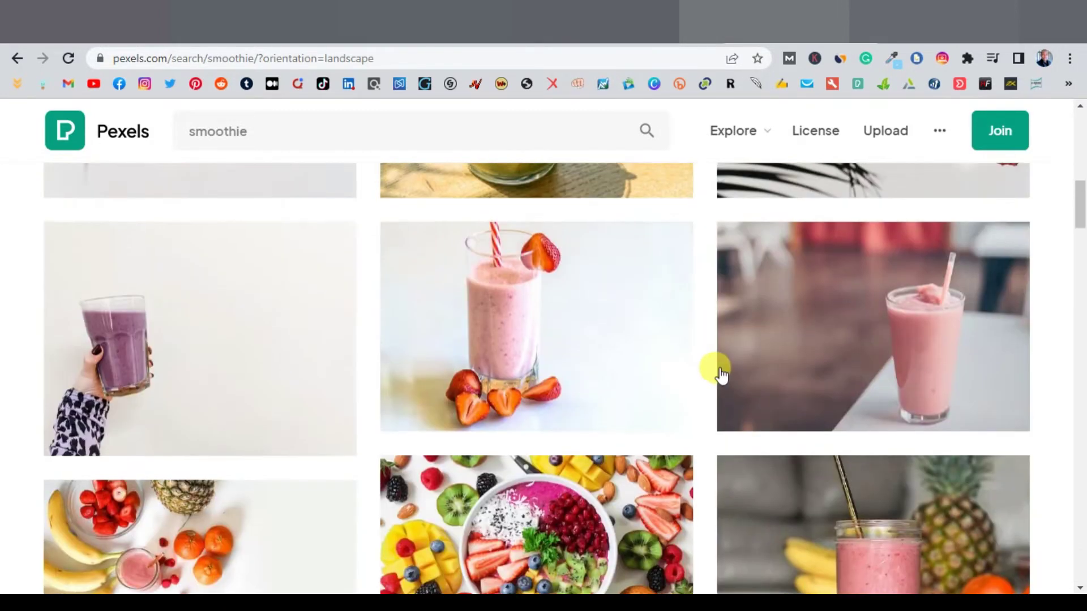
scroll(720, 374, down, 6)
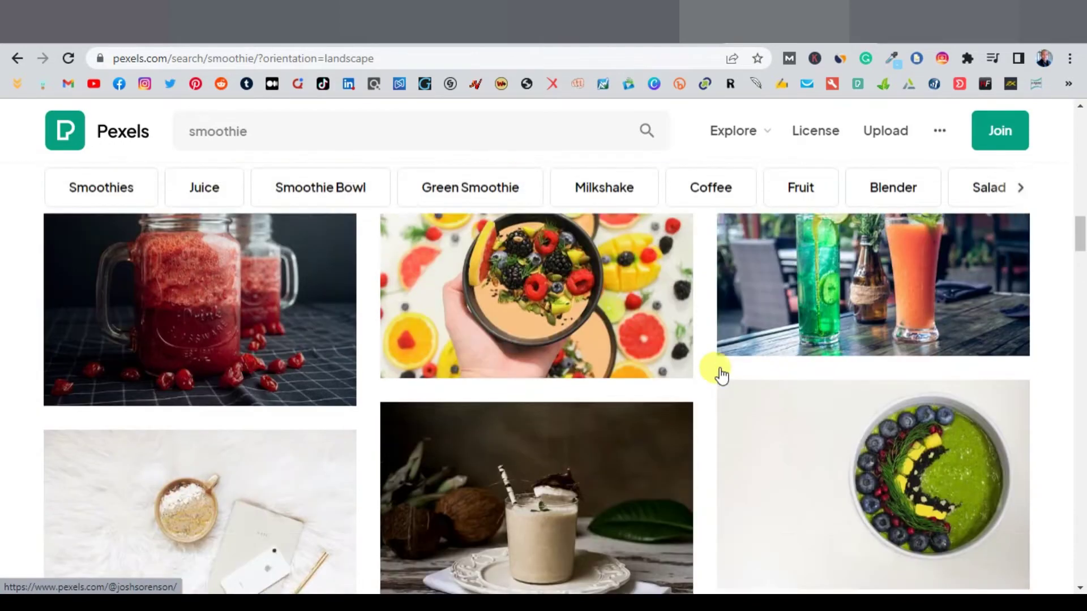
scroll(716, 368, up, 2)
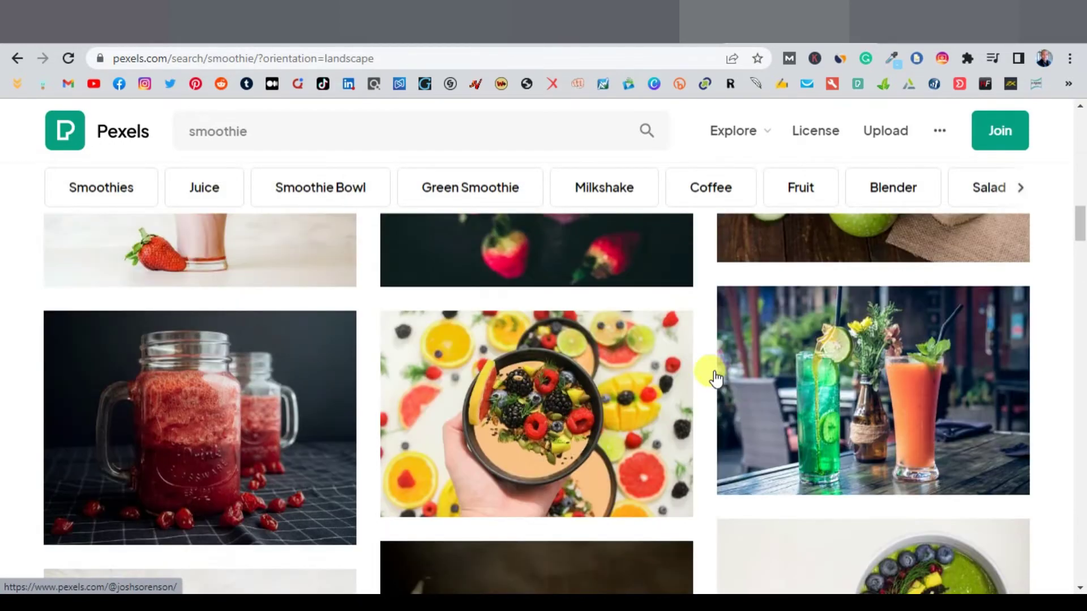
scroll(919, 451, up, 3)
scroll(919, 451, down, 1)
Step: Free-download the lime juice and fruit shake photo
click(1002, 461)
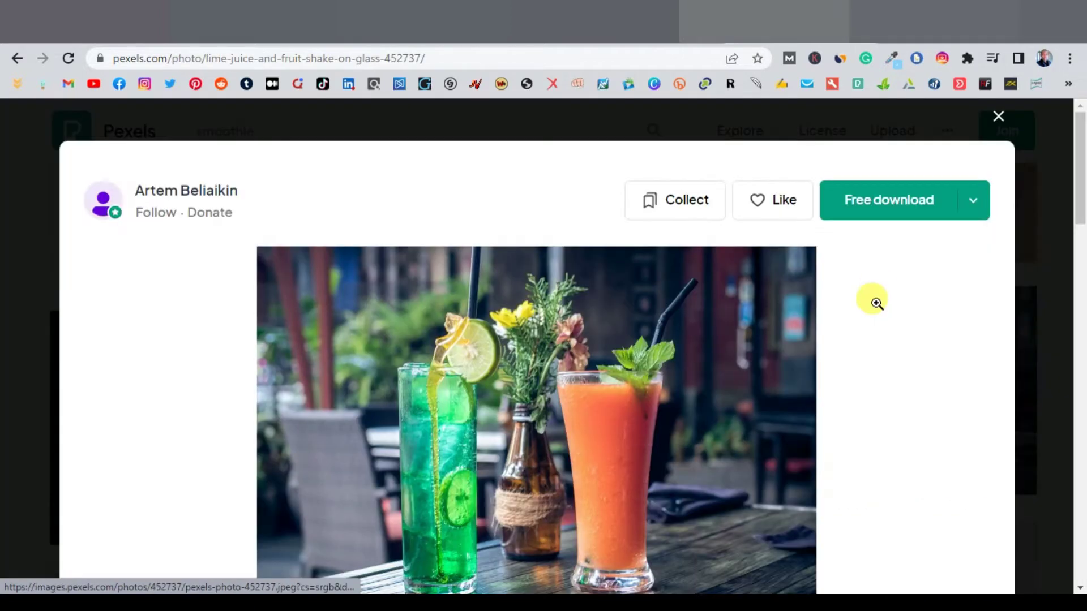
click(885, 211)
key(ctrl+shift+Tab)
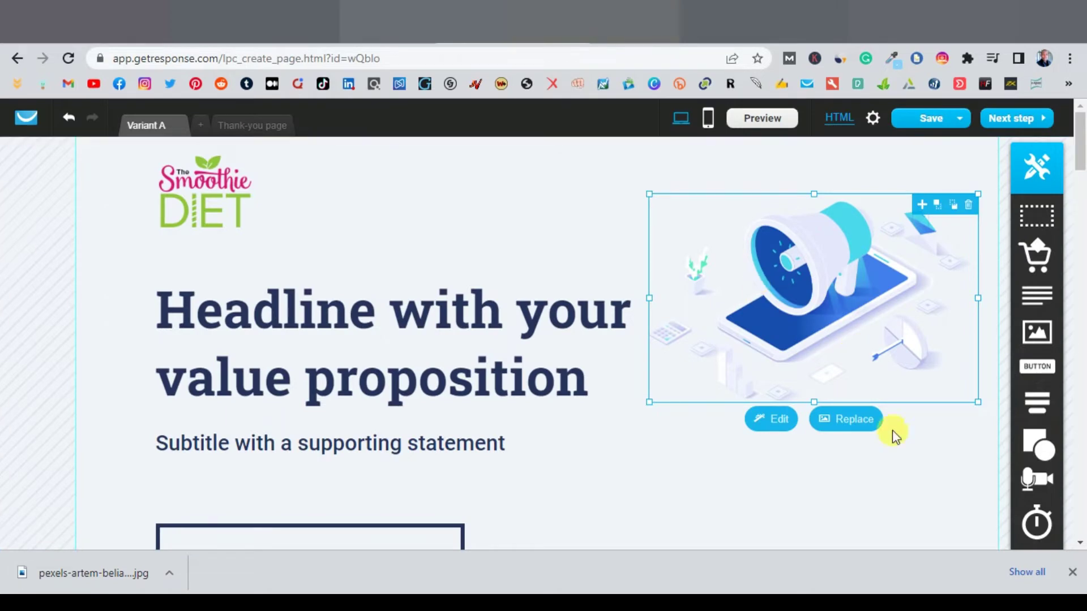
Step: Upload the downloaded Pexels drinks jpg and use it to replace the megaphone image
click(852, 422)
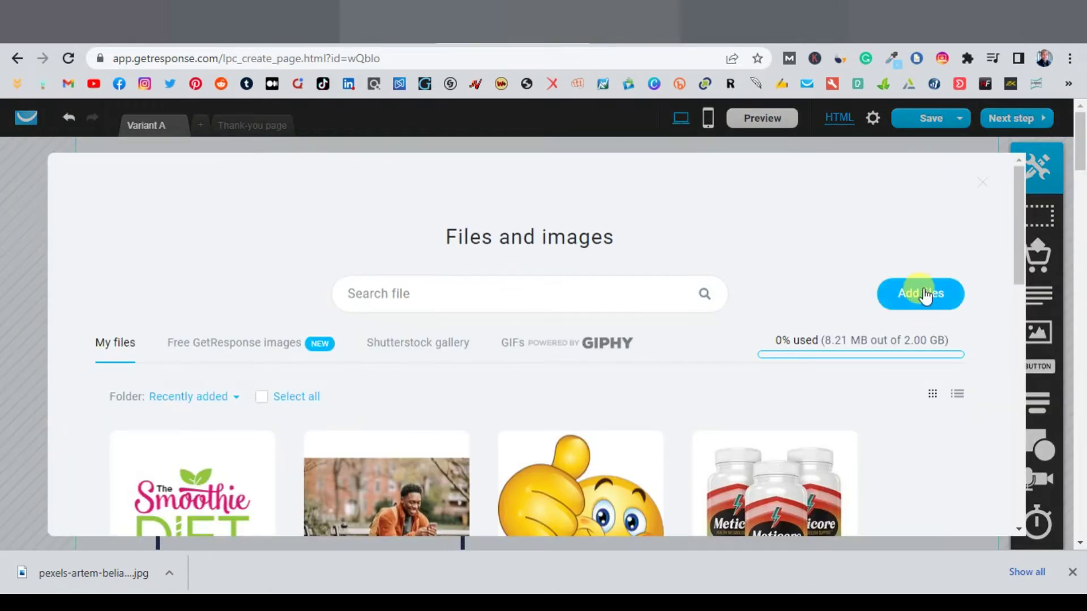
click(923, 294)
drag(58, 574, 523, 328)
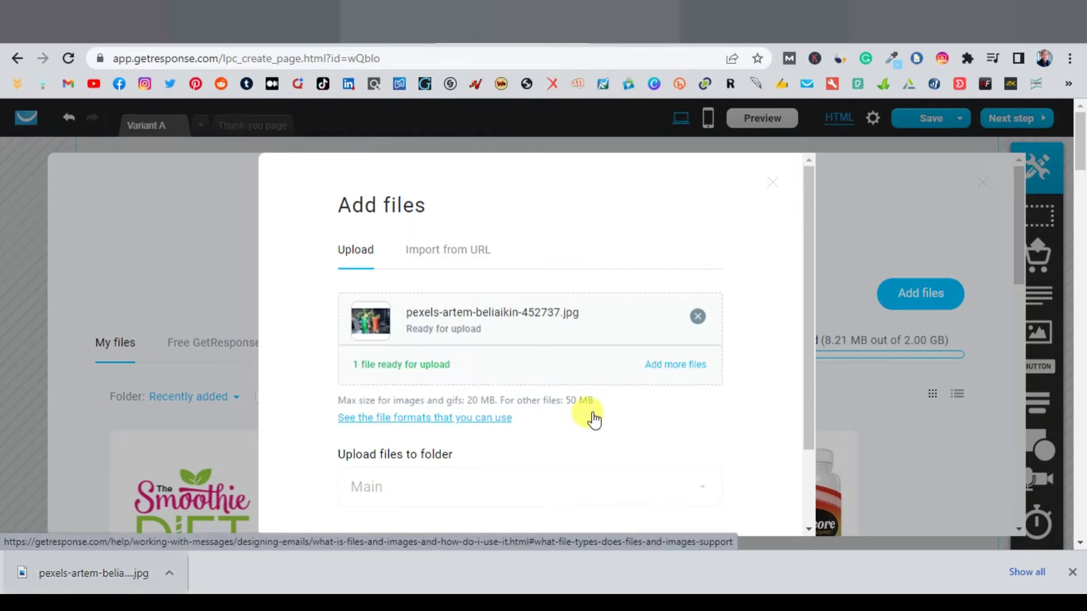
scroll(623, 429, down, 2)
click(685, 458)
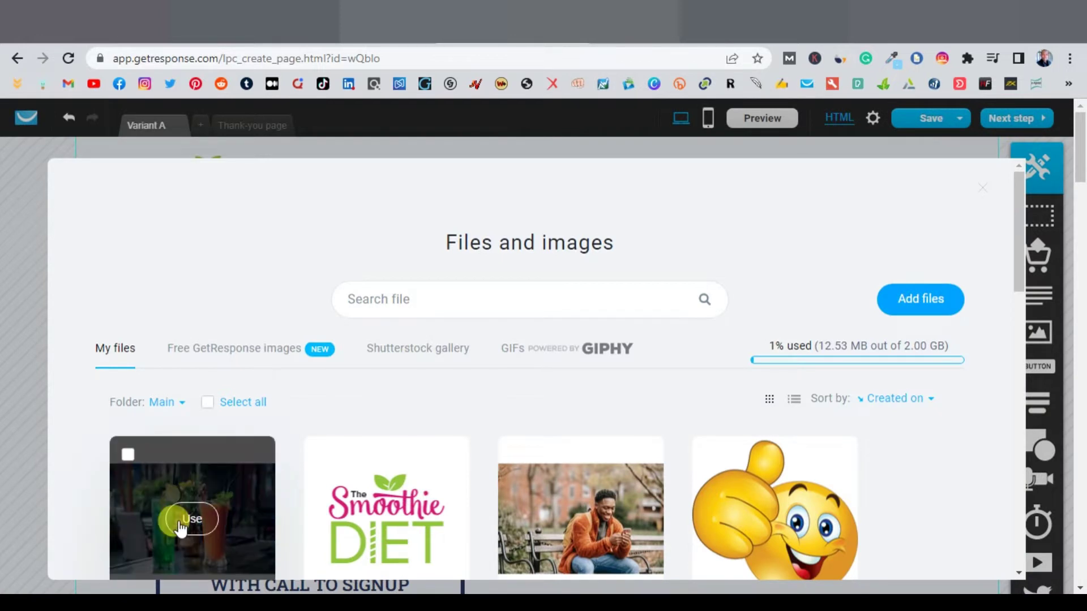
click(180, 527)
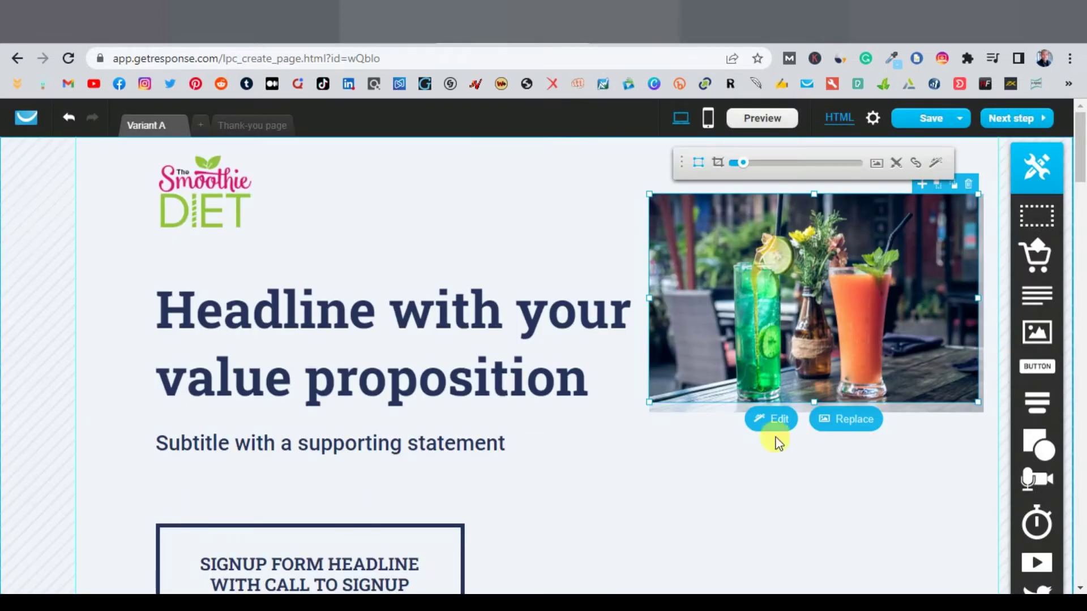
Step: Crop the drinks photo downward and resize it to about 338 by 221
click(716, 170)
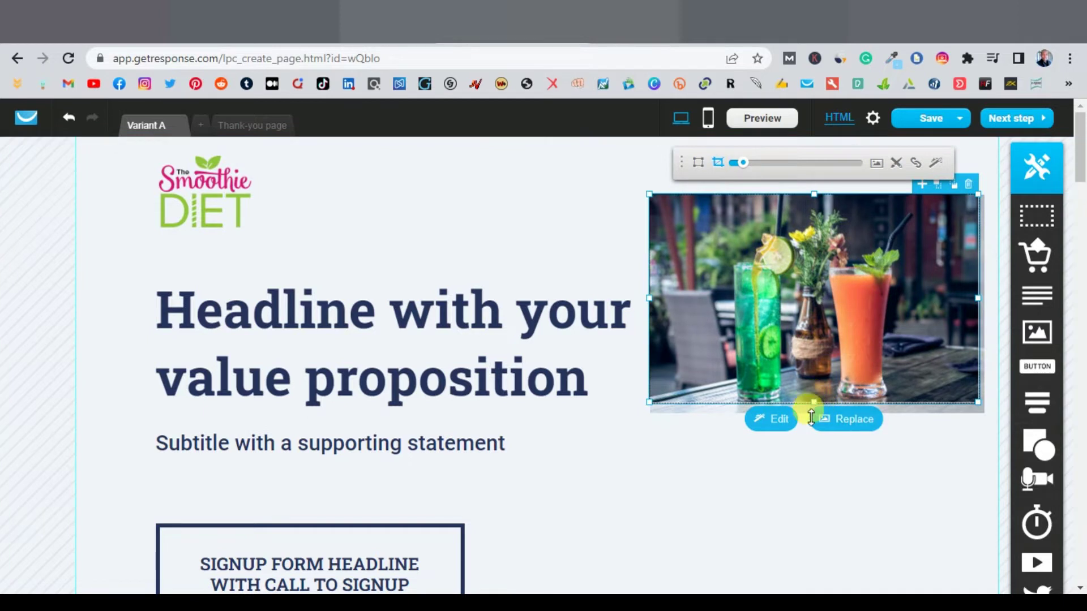
drag(814, 403, 812, 413)
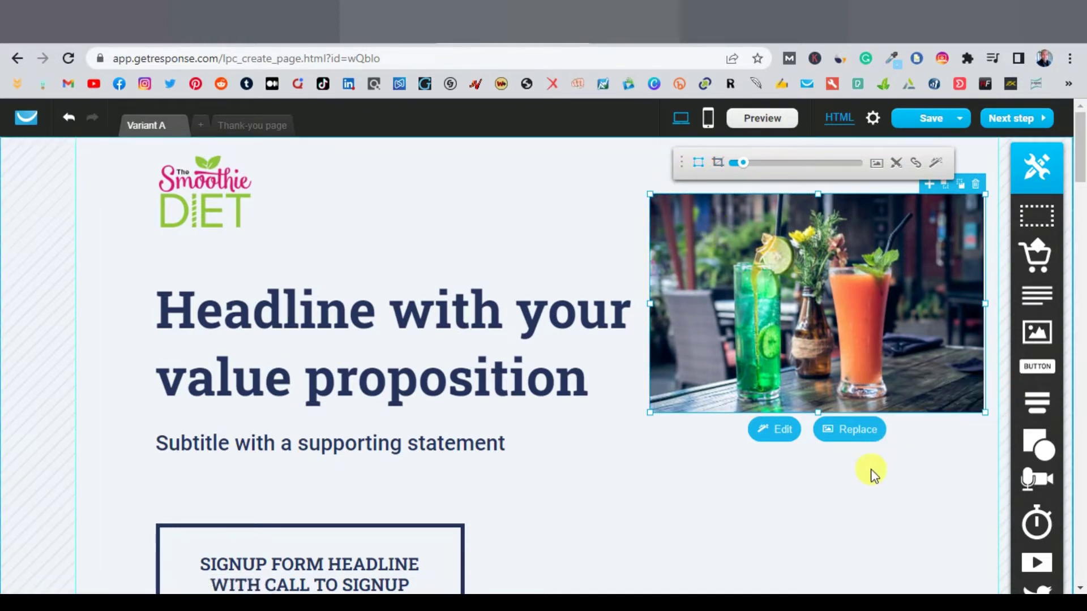
drag(982, 419, 989, 415)
click(716, 483)
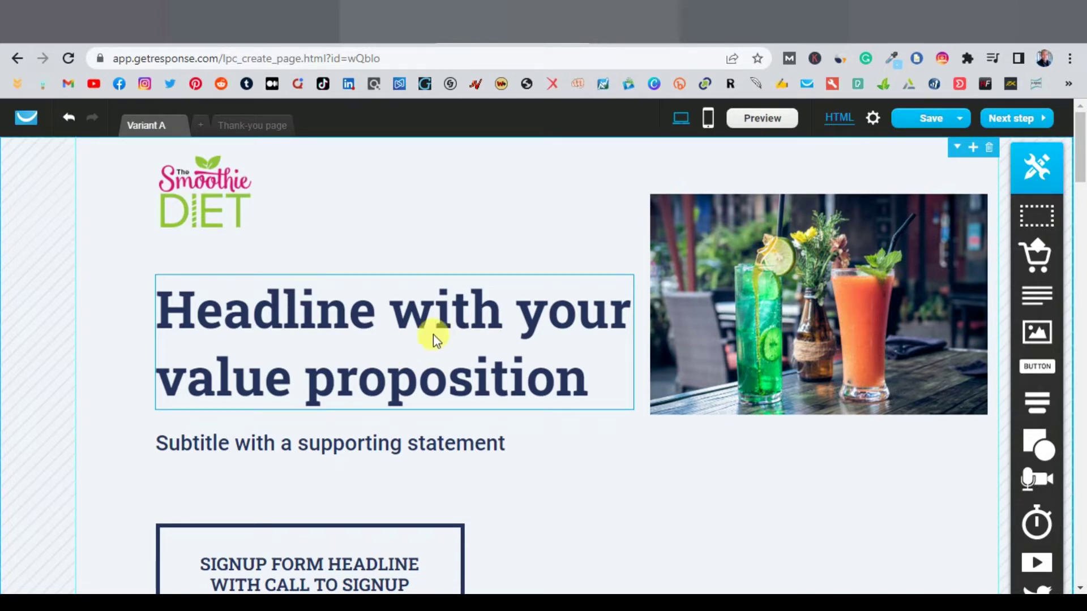
Step: Go back to the ClickBank marketplace results and open The Smoothie Diet sales page
click(425, 23)
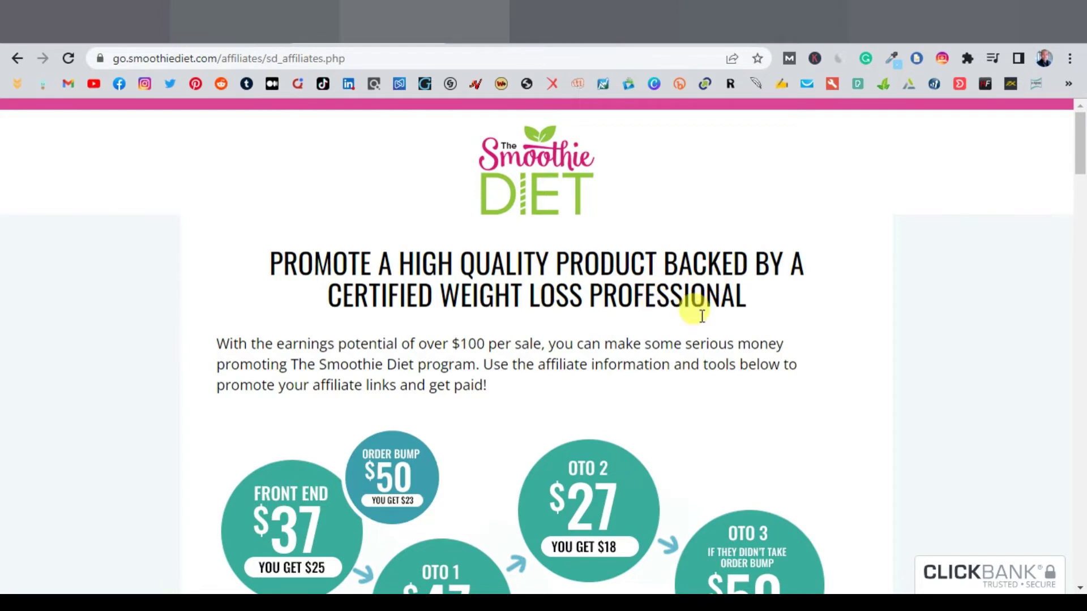
scroll(679, 363, down, 2)
scroll(672, 382, up, 2)
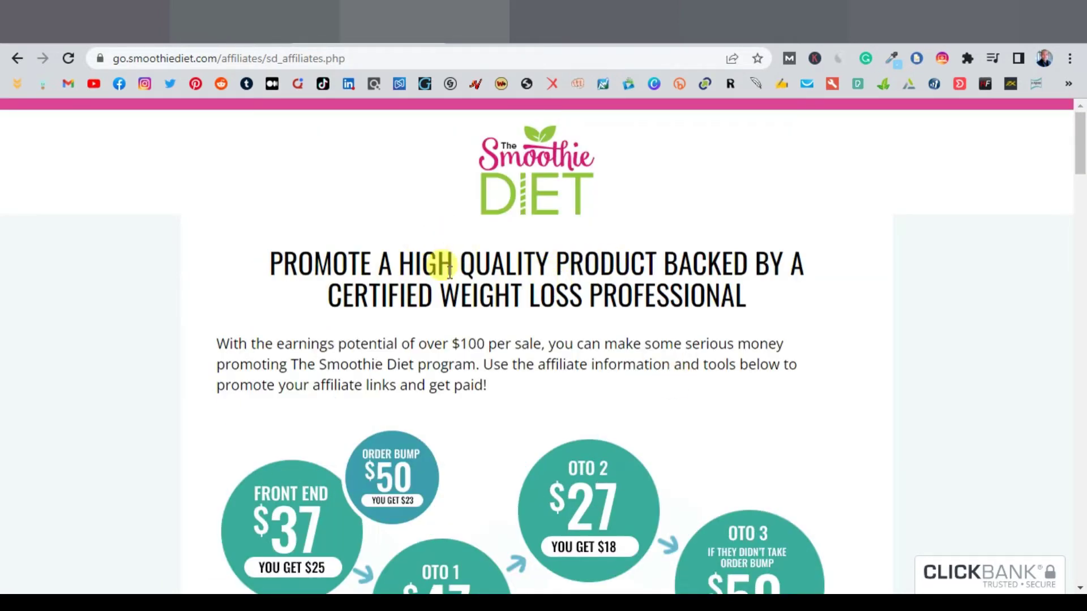
key(alt+Left)
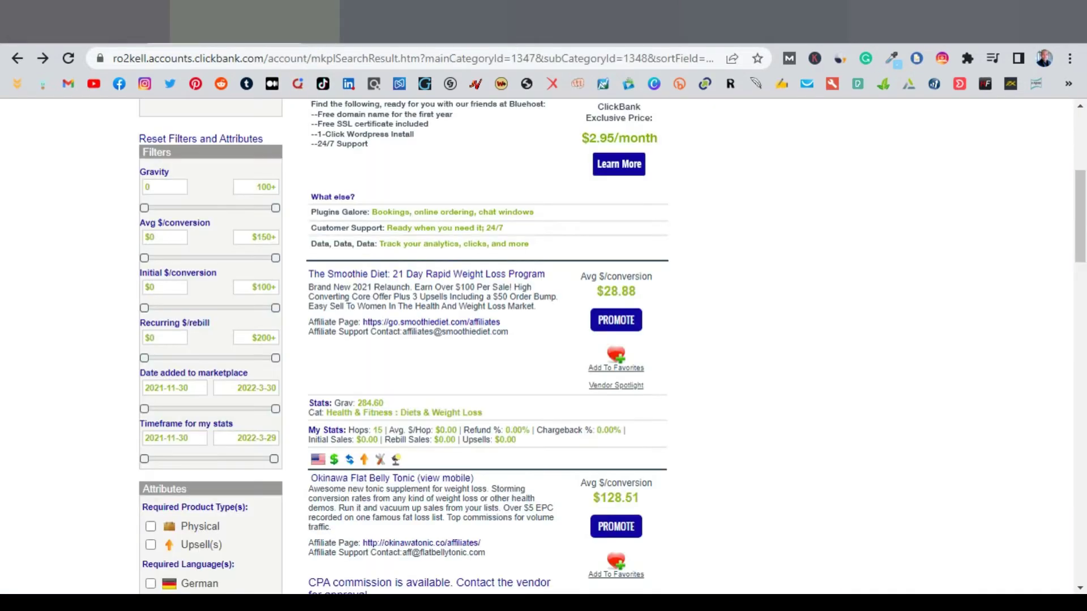
click(451, 275)
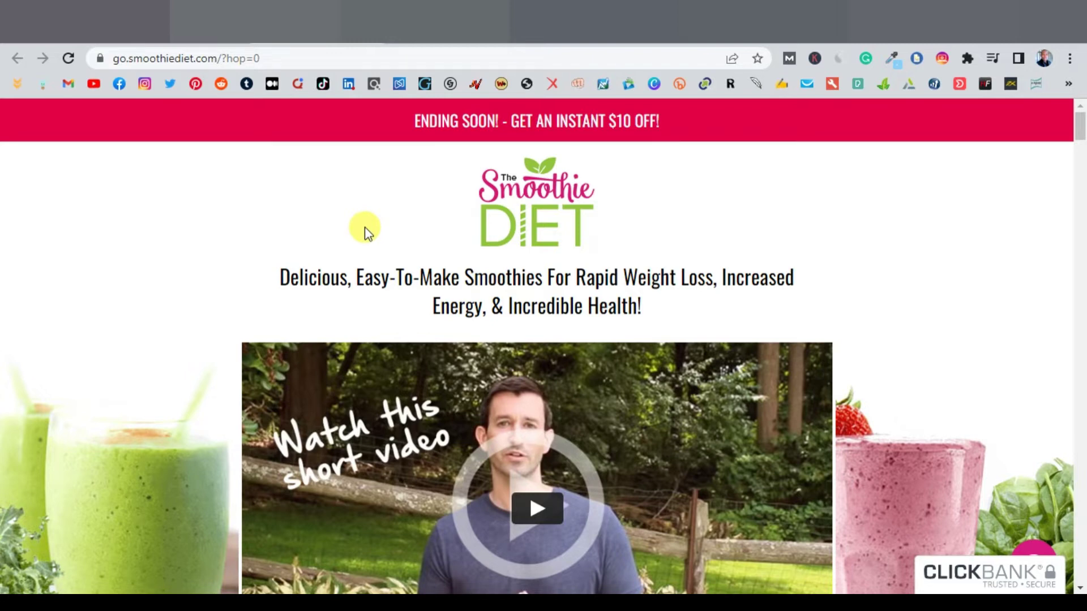
Step: Copy the phrase 'Easy-To-Make Smoothies For Rapid Weight Loss' from beneath the sales page logo
scroll(367, 230, down, 7)
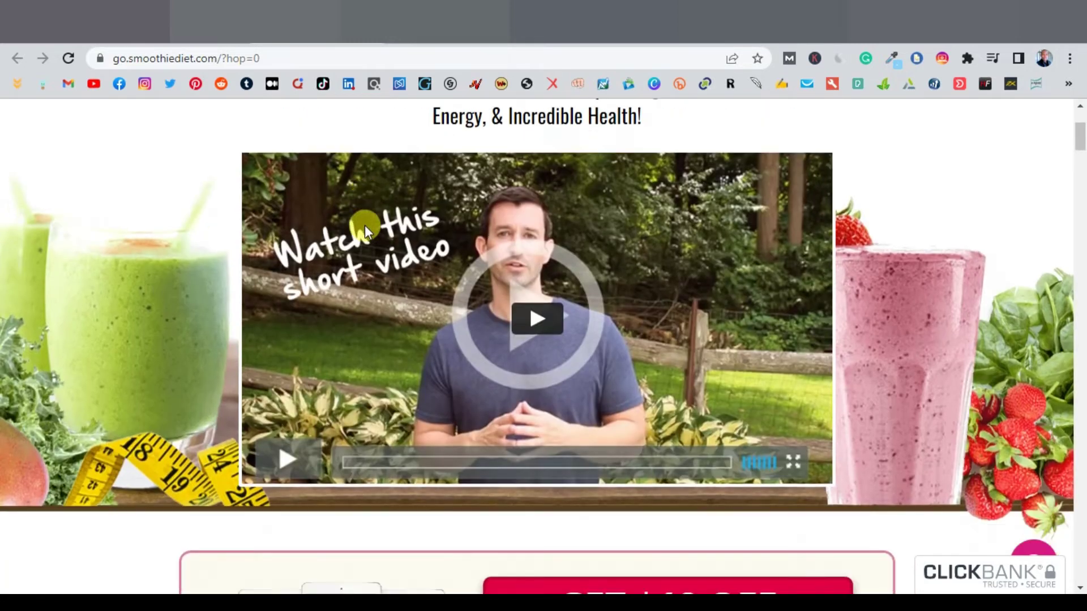
scroll(365, 226, down, 14)
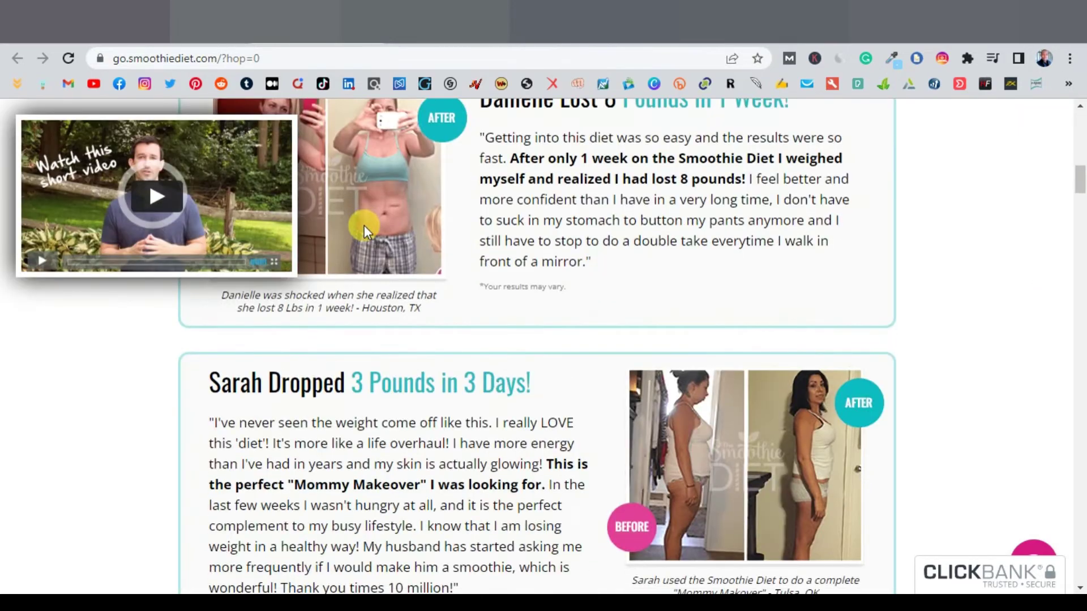
scroll(431, 225, down, 20)
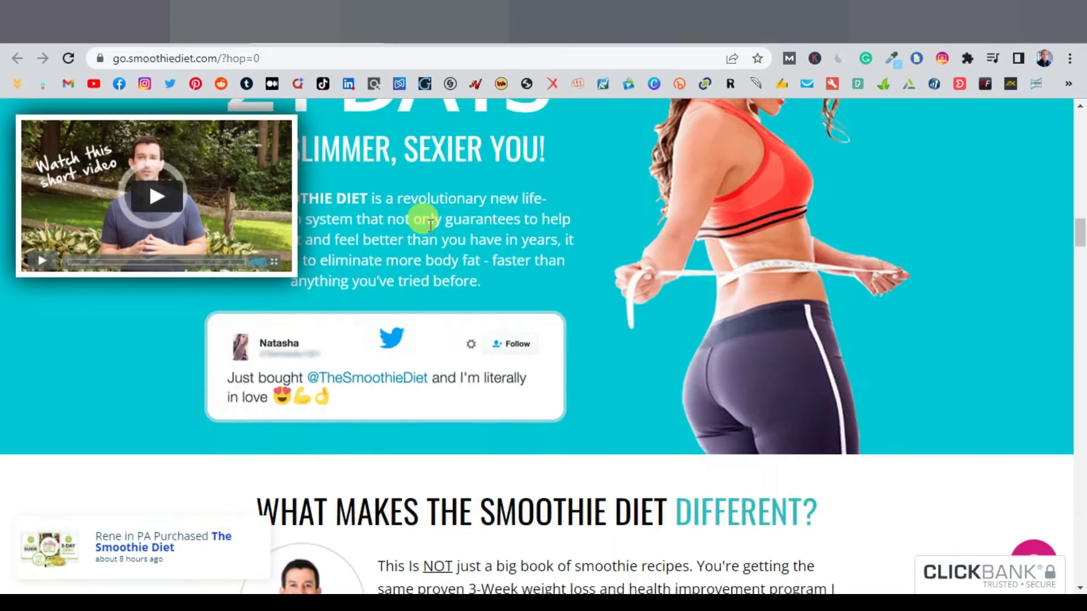
scroll(430, 226, up, 20)
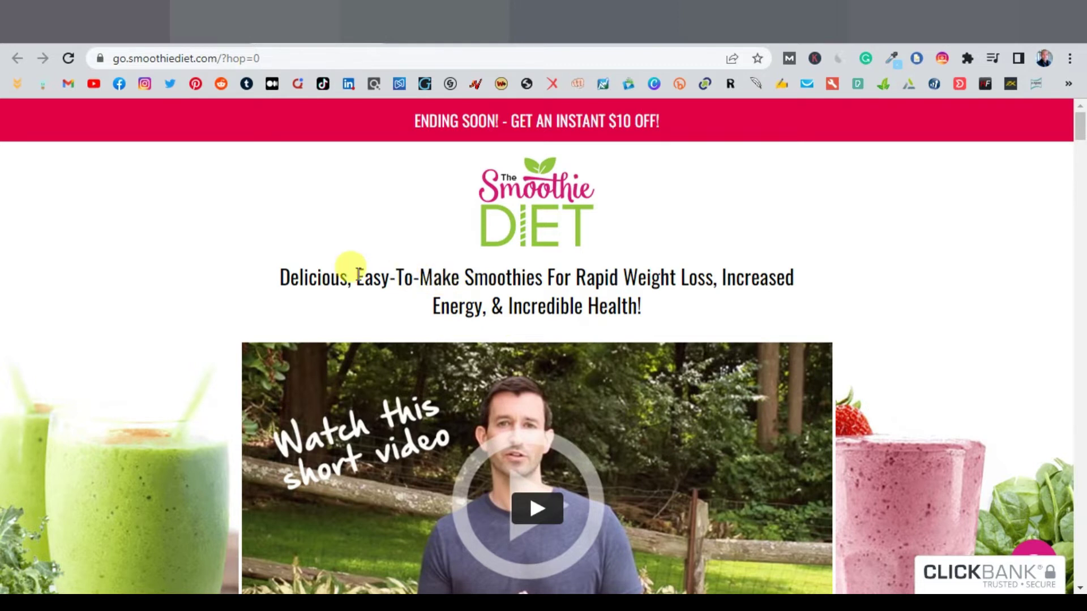
drag(356, 277, 712, 281)
right_click(578, 283)
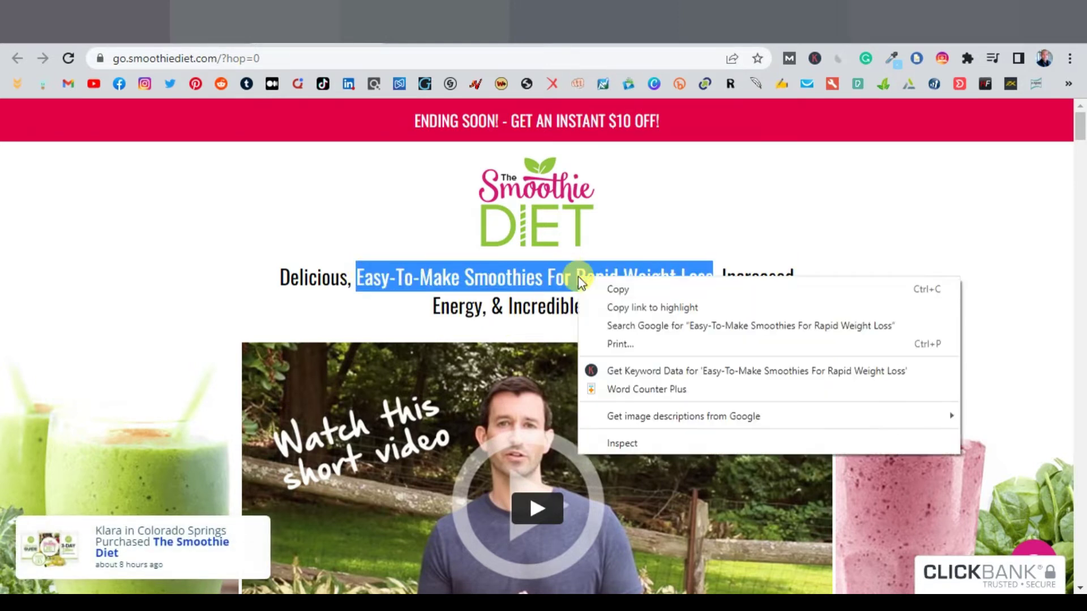
click(611, 289)
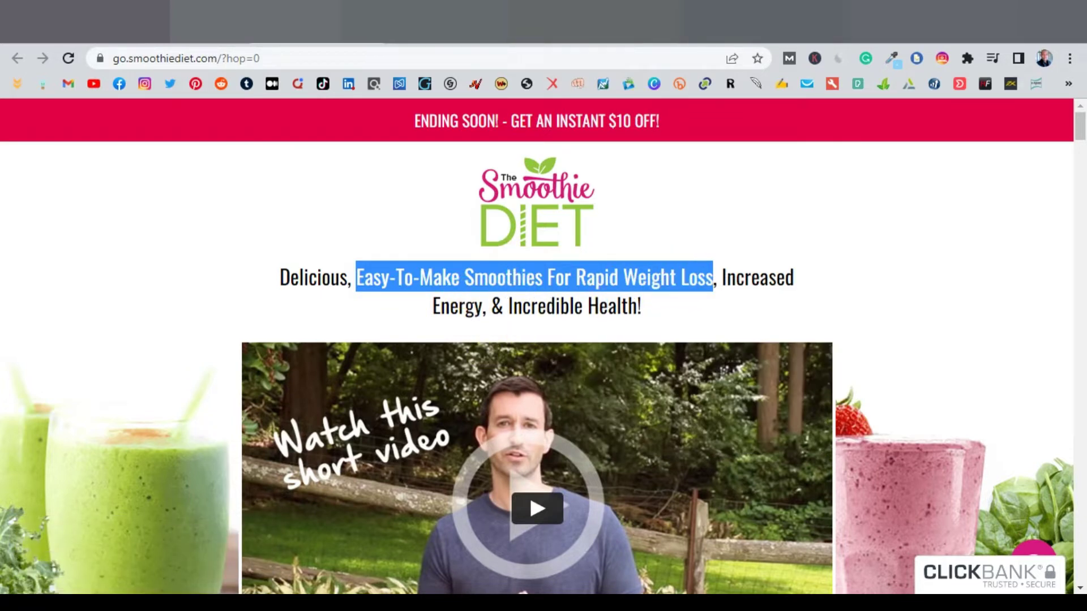
click(595, 22)
Step: Paste 'Easy-To-Make Smoothies For Rapid Weight Loss' over the existing headline text
click(396, 334)
double_click(393, 334)
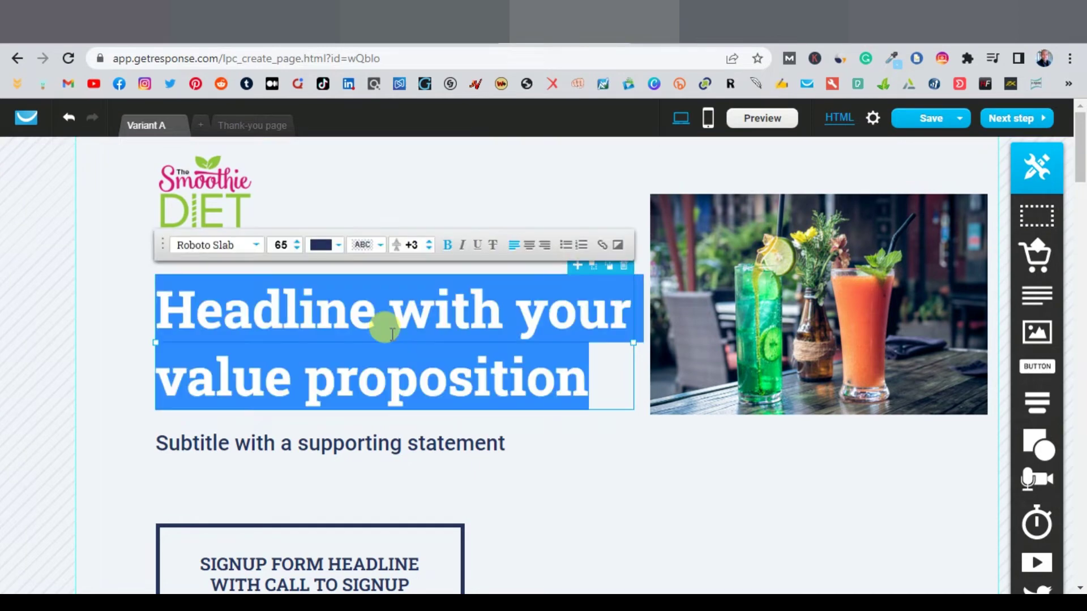
click(752, 585)
click(478, 578)
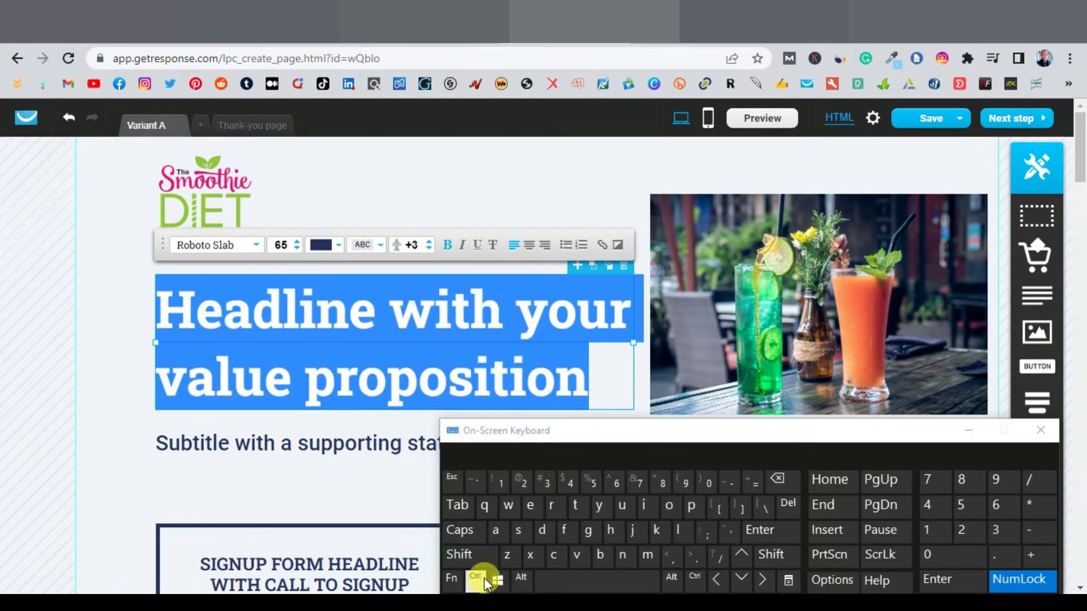
click(565, 556)
click(583, 555)
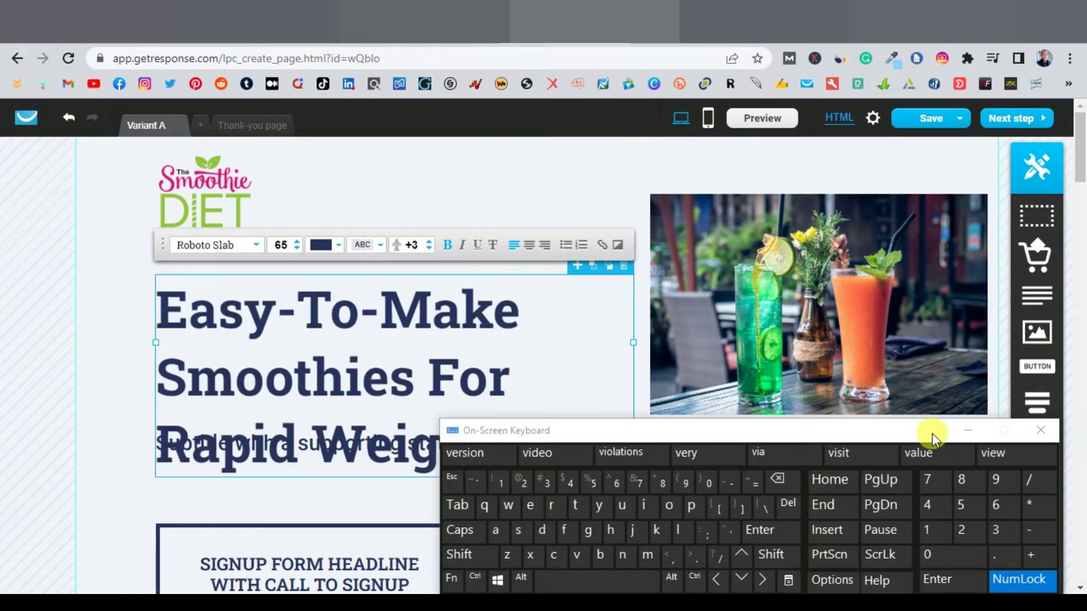
click(968, 430)
Step: Reduce the headline font size to 52 and move the headline block up slightly
double_click(474, 351)
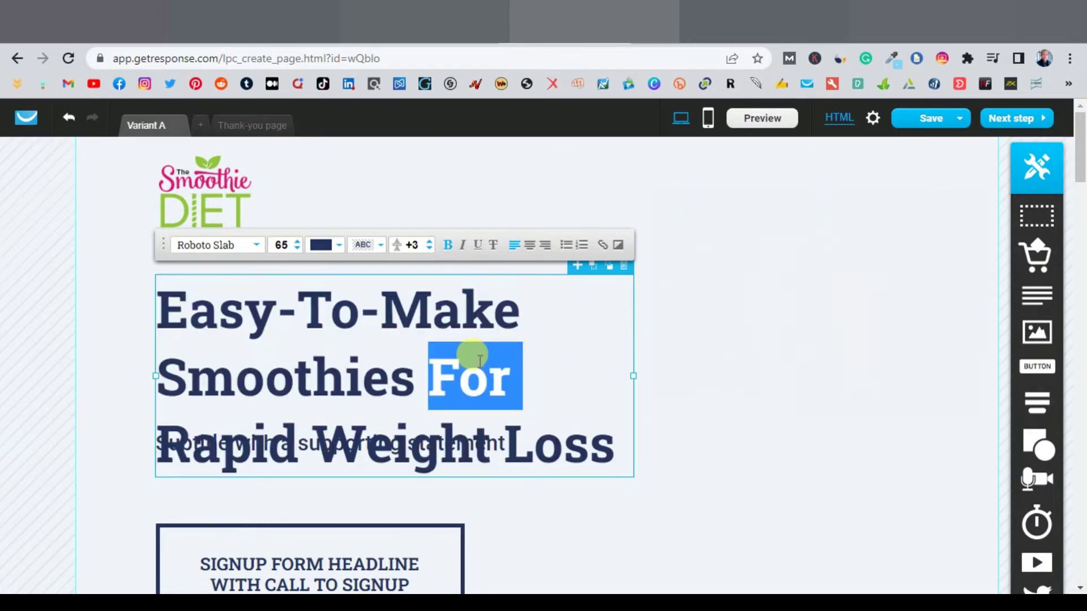
triple_click(439, 304)
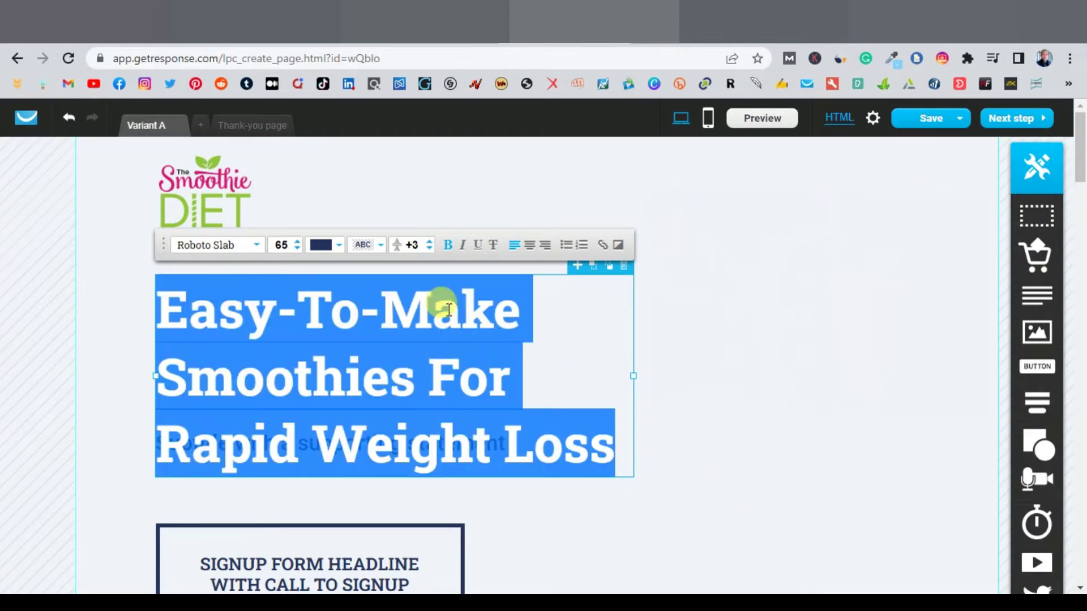
click(298, 250)
click(297, 250)
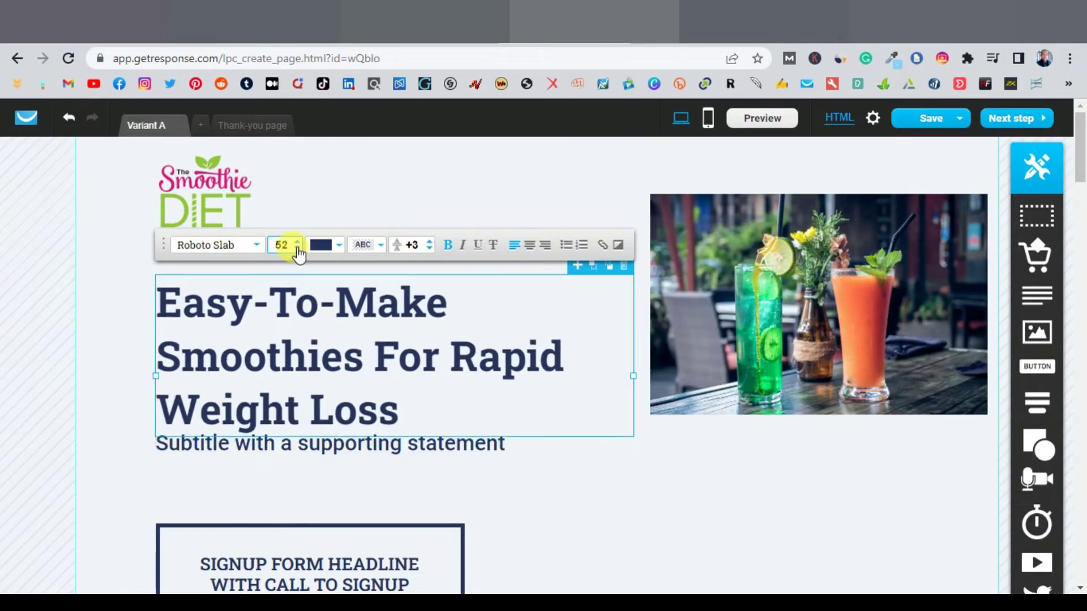
click(298, 250)
click(651, 526)
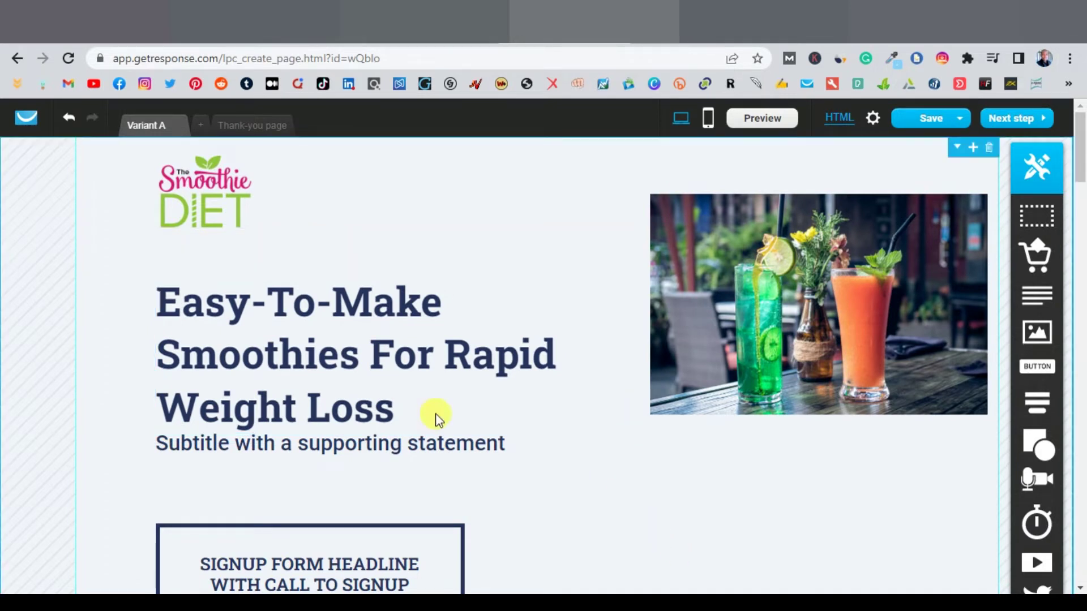
drag(359, 376, 441, 201)
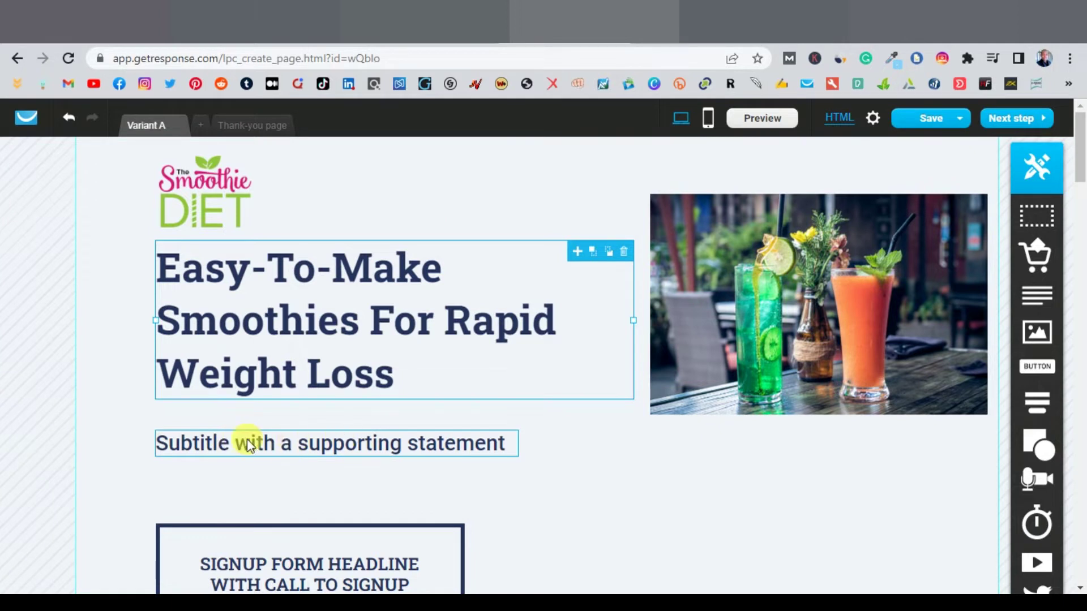
Step: Delete the subtitle block and drag the signup form up beneath the headline
click(306, 445)
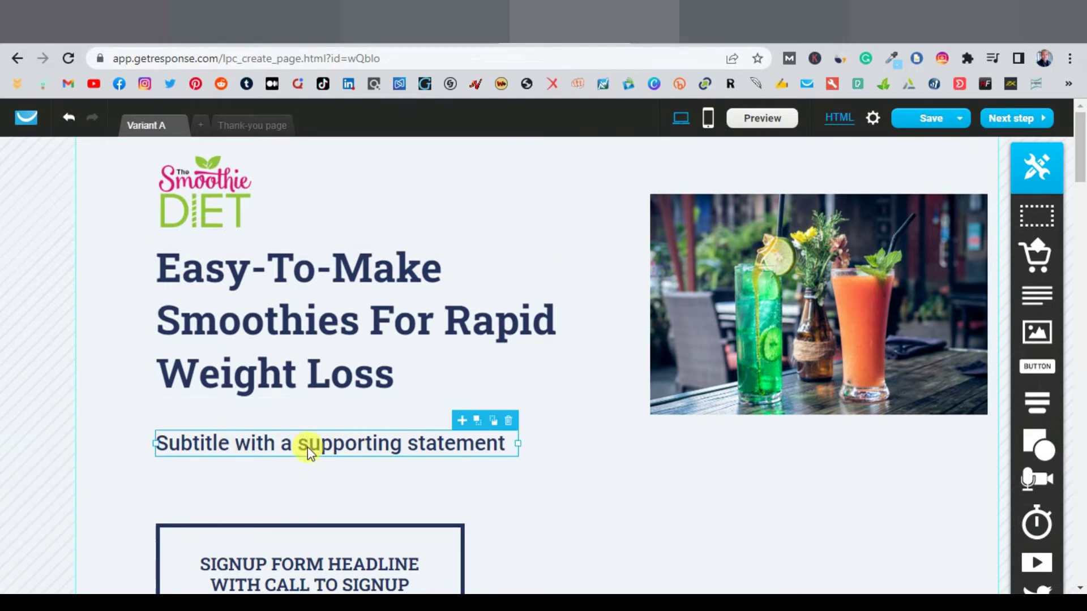
click(510, 422)
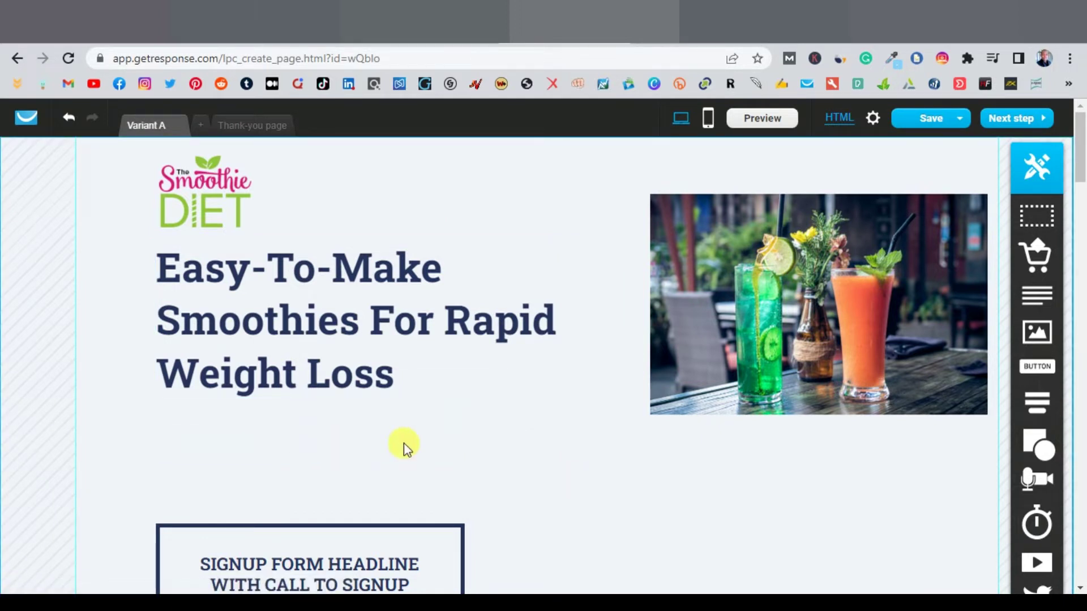
scroll(403, 442, down, 2)
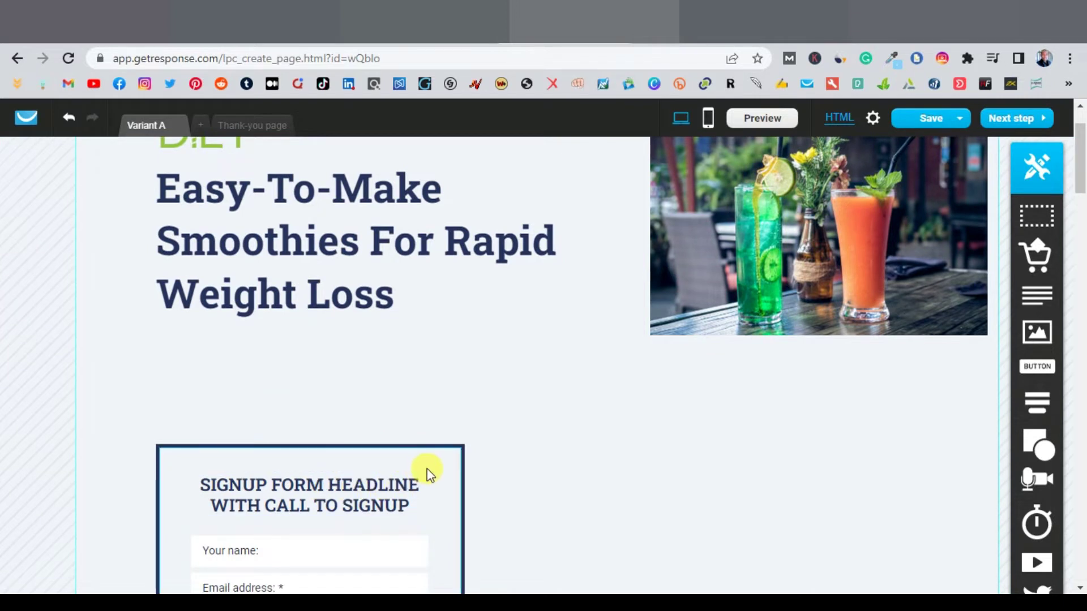
drag(427, 469, 420, 346)
Step: Retype the signup form heading as 'PLEASE ENTER YOUR NAME AND EMAIL'
scroll(505, 395, down, 2)
click(257, 335)
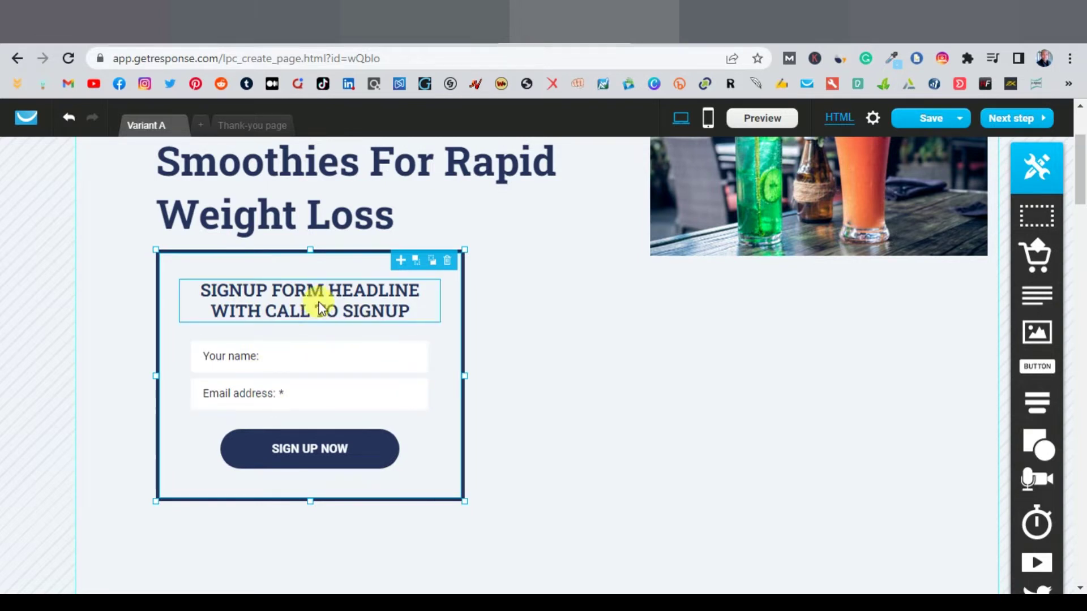
click(358, 300)
double_click(357, 300)
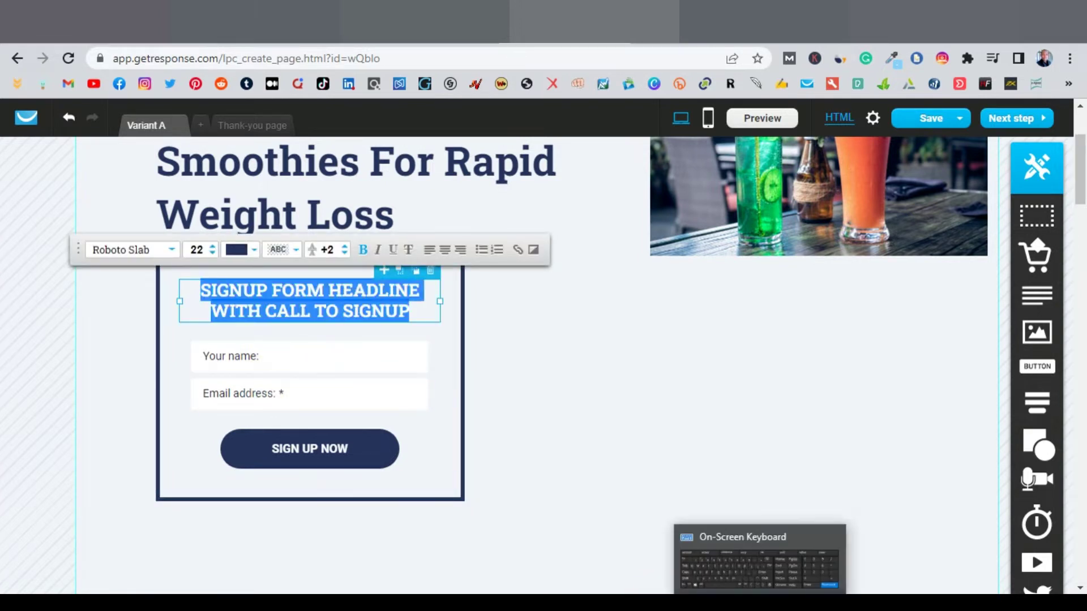
click(759, 558)
text(PLEASE ENTER YOUR NAME AND EMAIL)
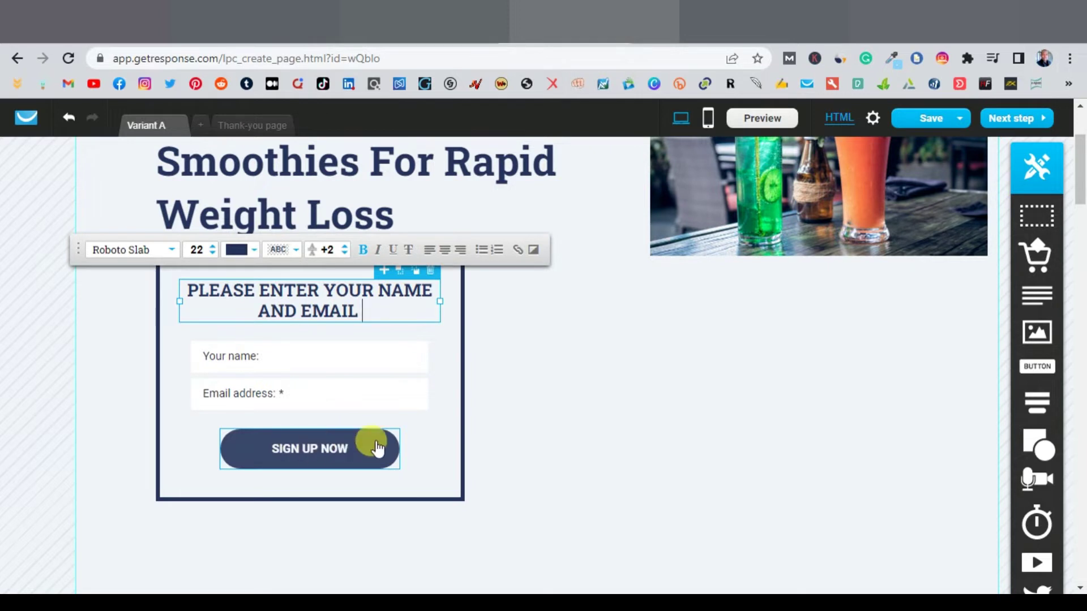
Step: Select the SIGN UP NOW button for text editing, then deselect it
click(365, 452)
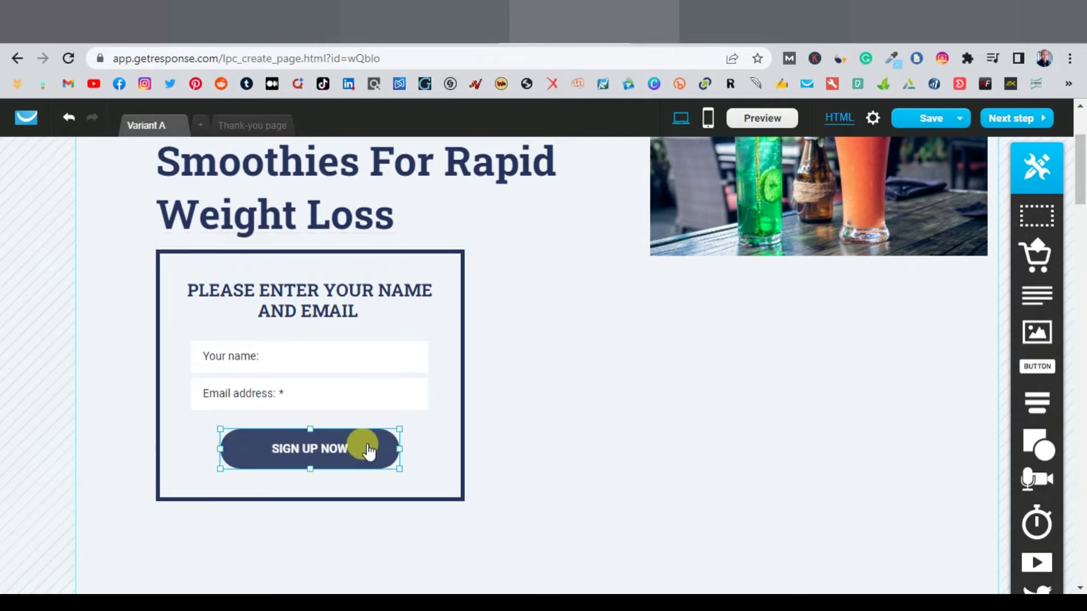
click(370, 448)
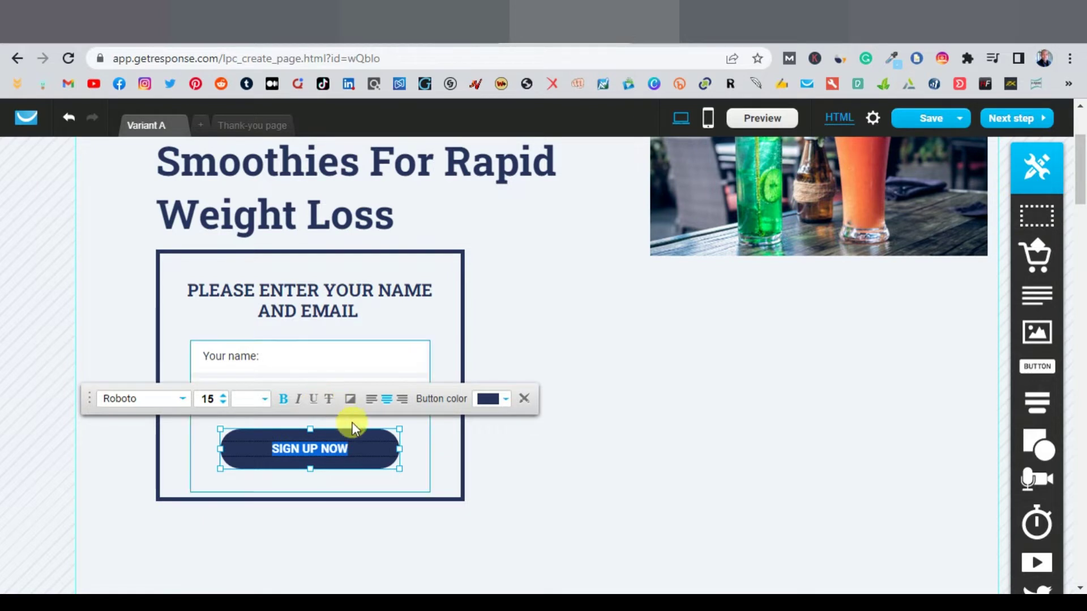
click(530, 463)
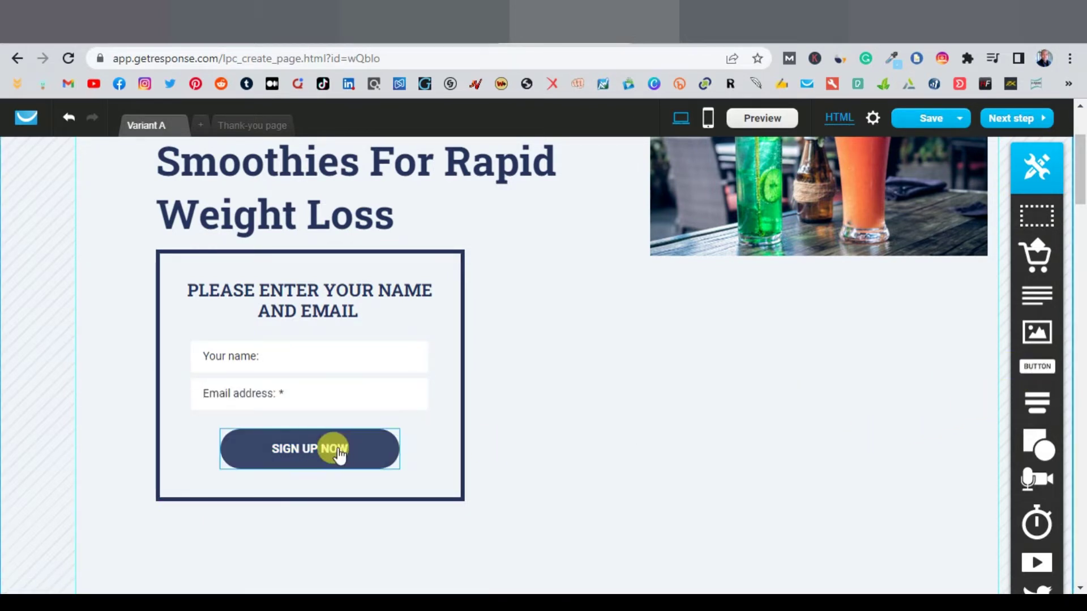
scroll(517, 459, down, 10)
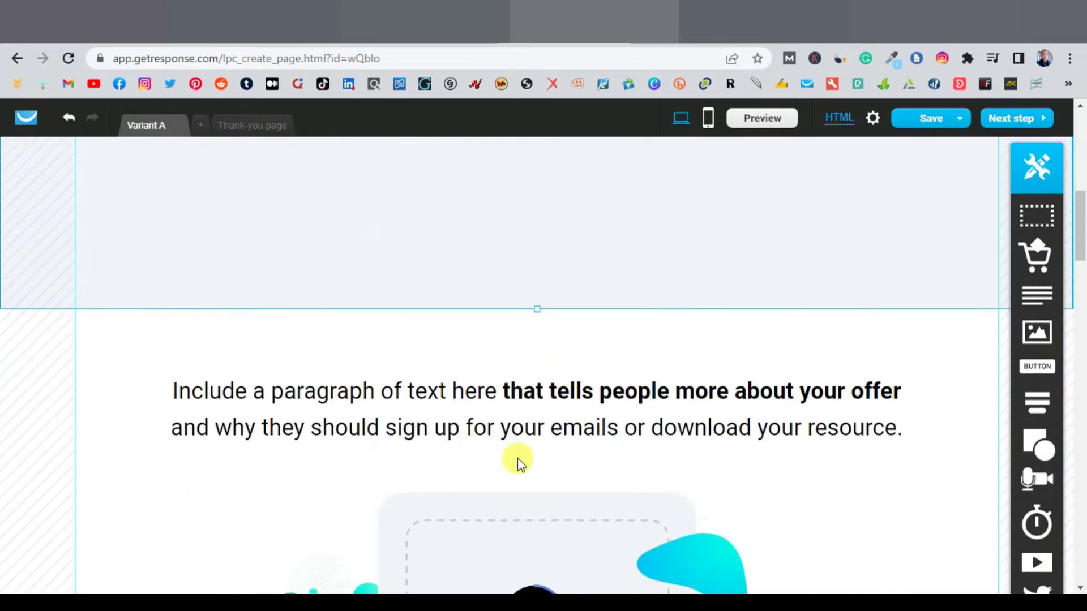
Step: Select the lower SIGN UP NOW button and drag it slightly upward
scroll(518, 458, down, 5)
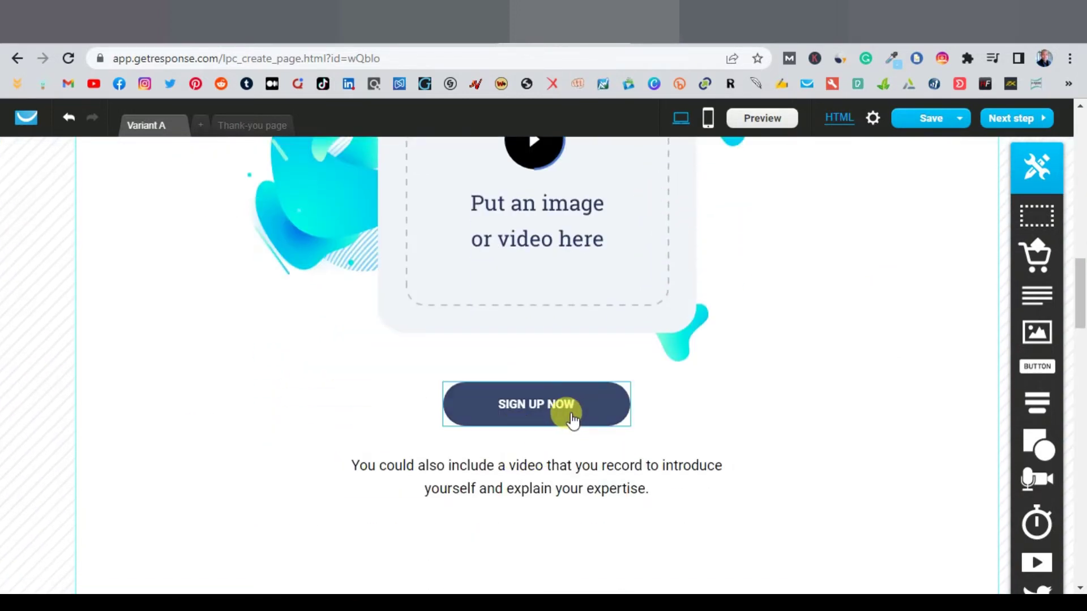
click(601, 413)
click(597, 406)
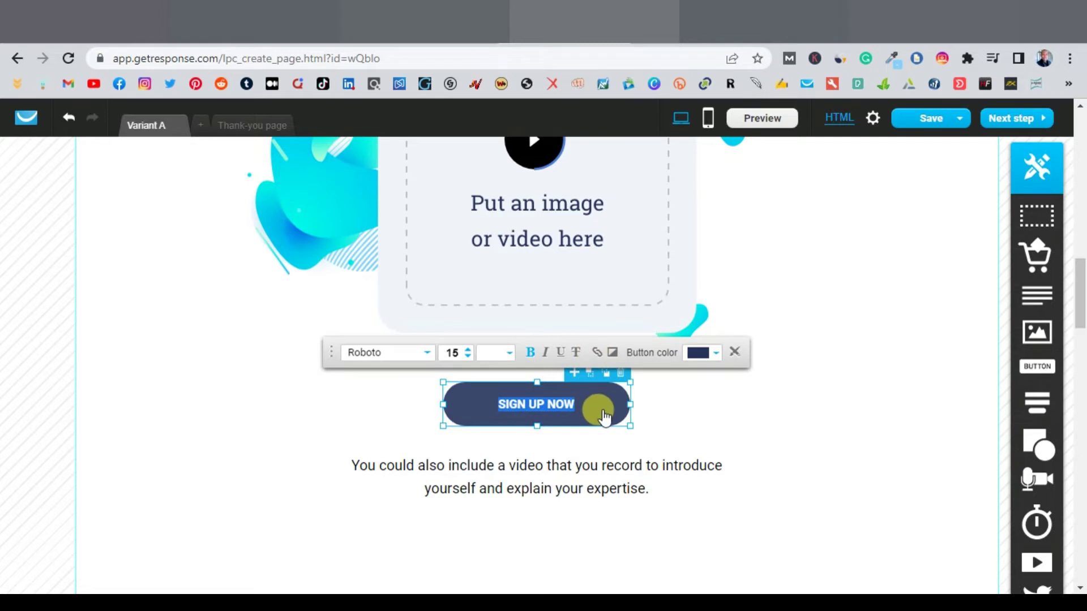
drag(604, 416, 589, 388)
Step: Delete the image or video placeholder section
scroll(589, 391, up, 3)
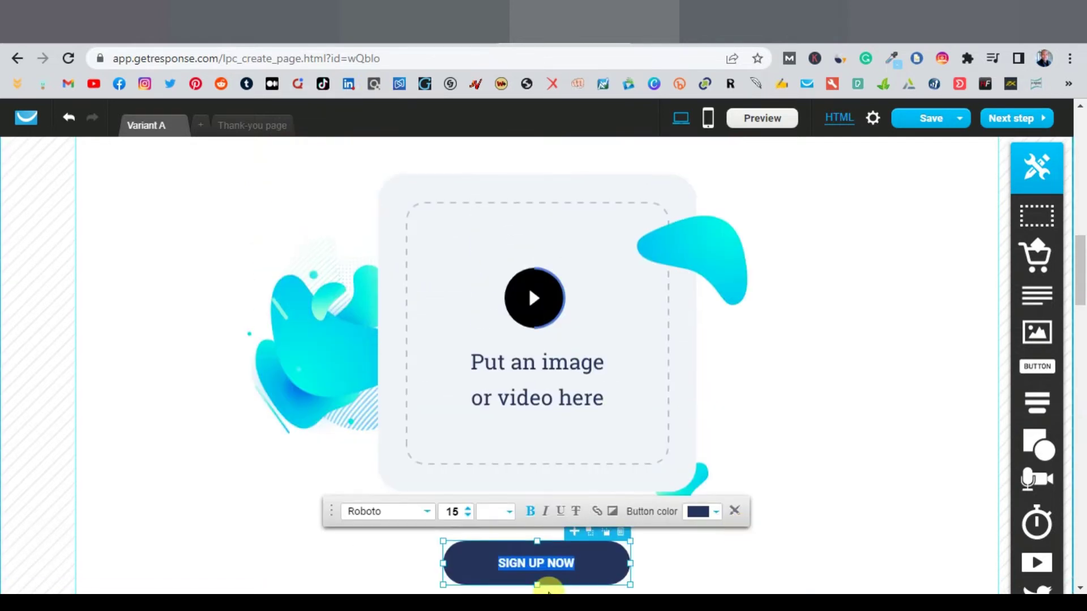
click(520, 334)
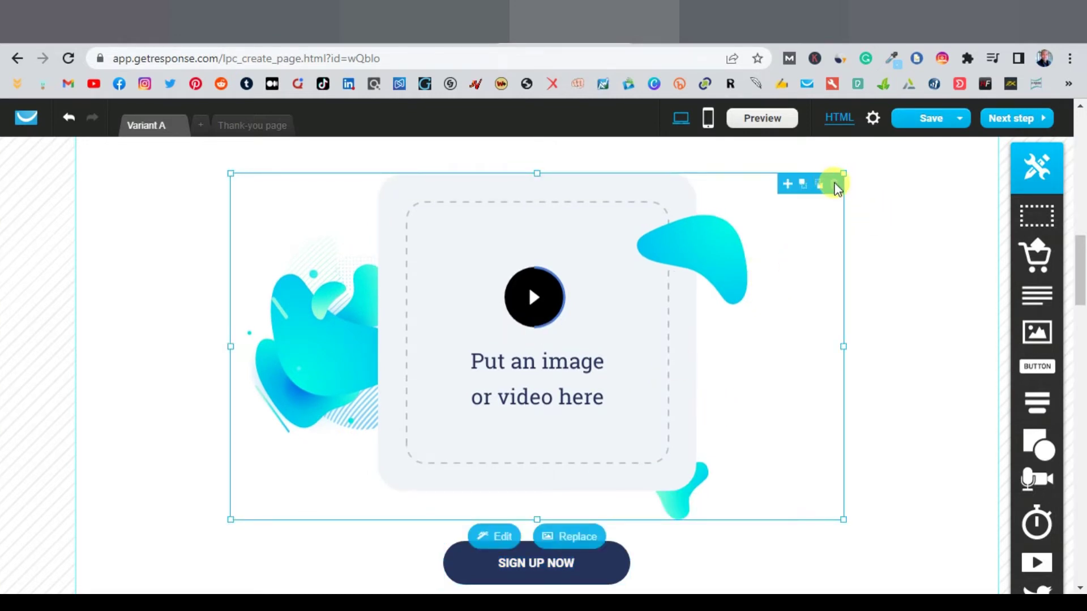
click(837, 185)
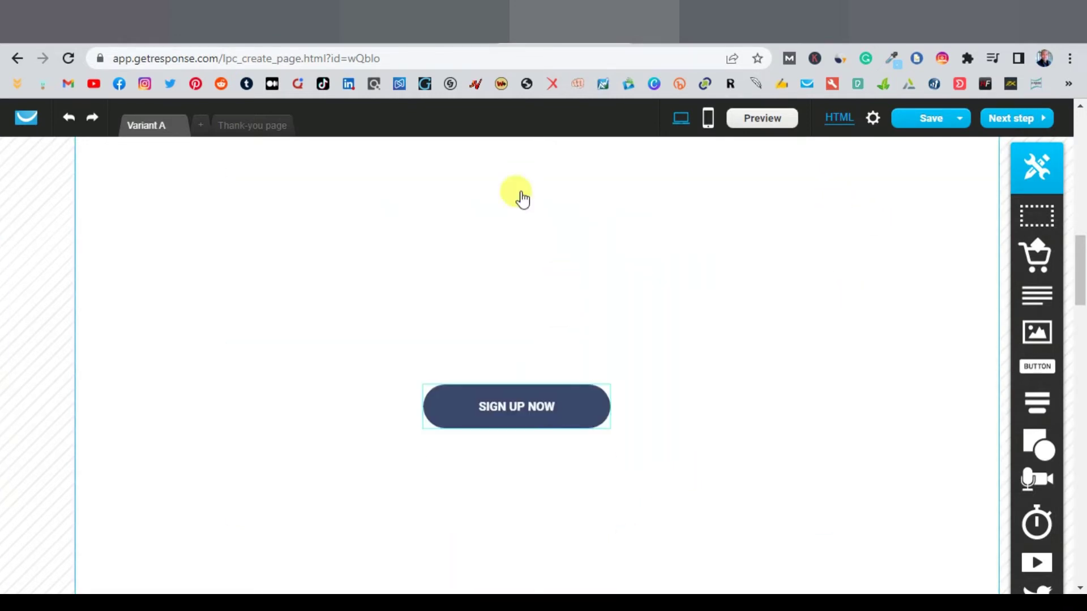
scroll(626, 347, up, 8)
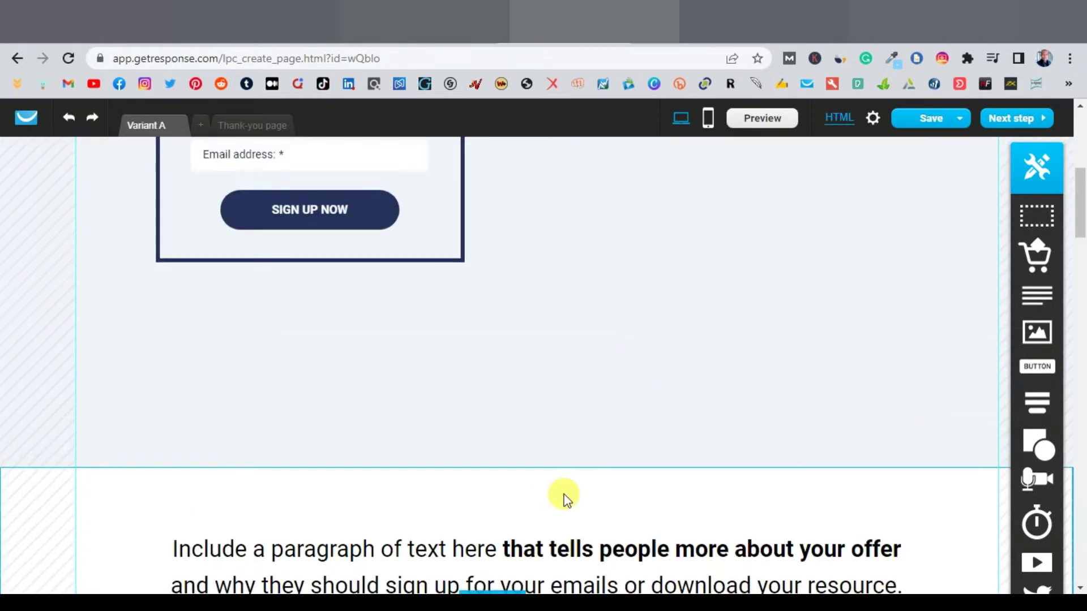
scroll(566, 498, down, 1)
Step: Delete the placeholder paragraph and drag the SIGN UP NOW button inside the signup form
click(699, 500)
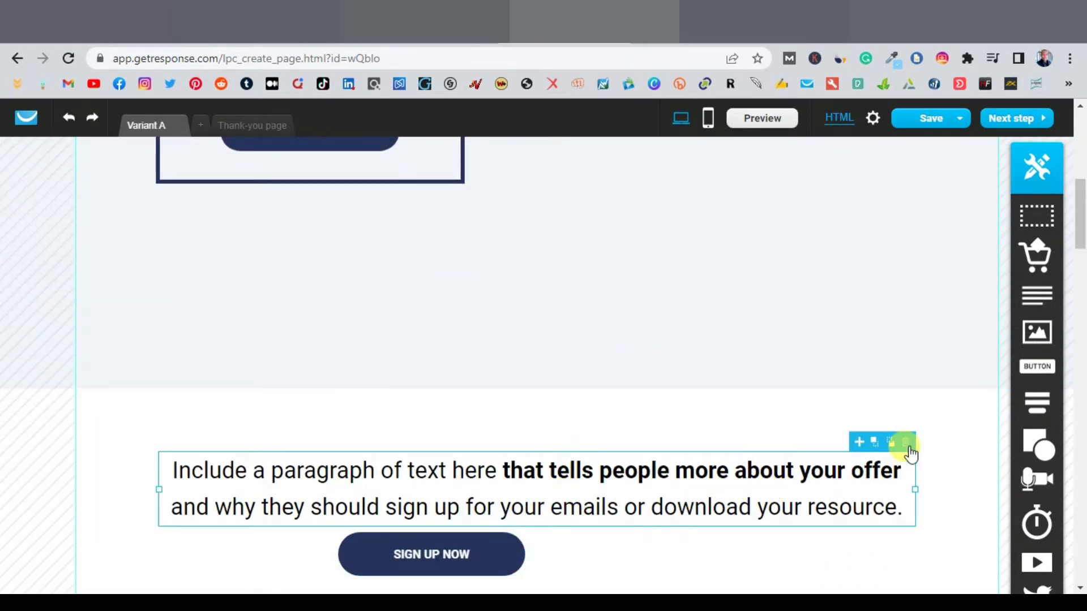
click(908, 446)
drag(483, 553, 395, 274)
click(438, 423)
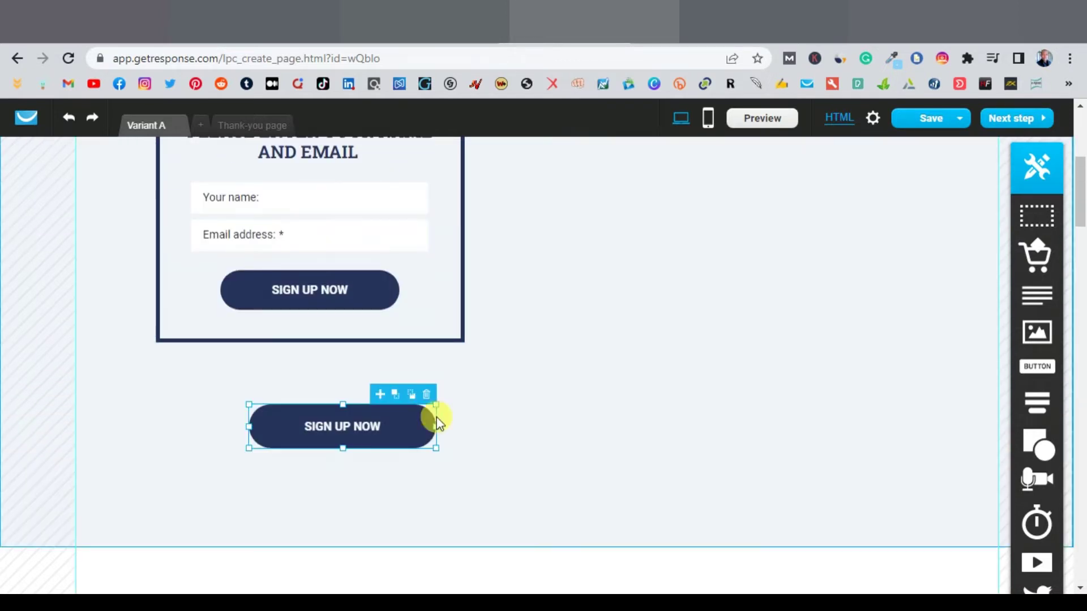
drag(400, 430, 373, 304)
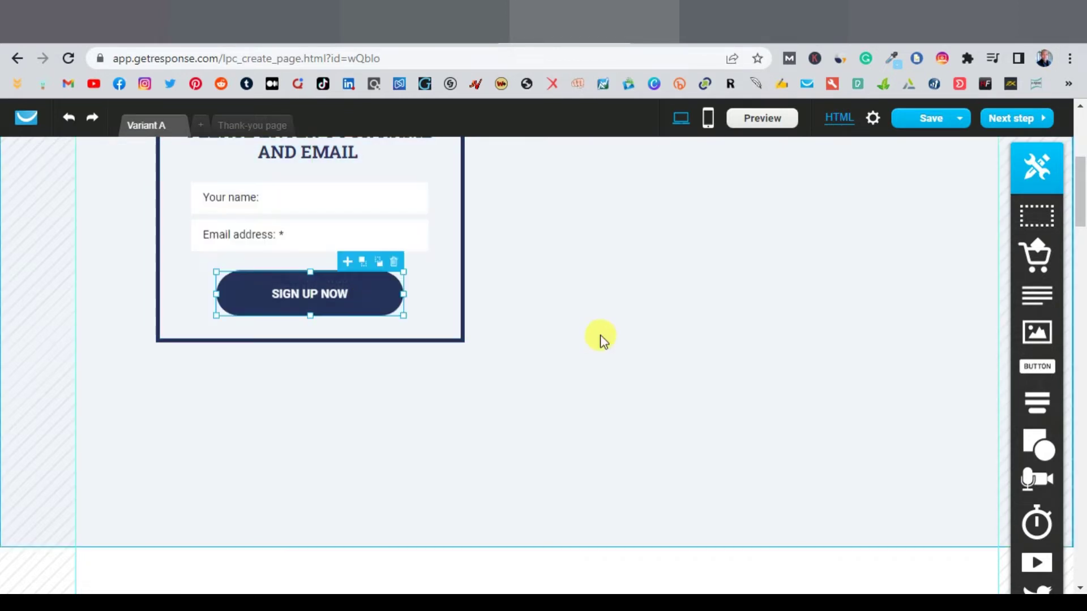
click(586, 340)
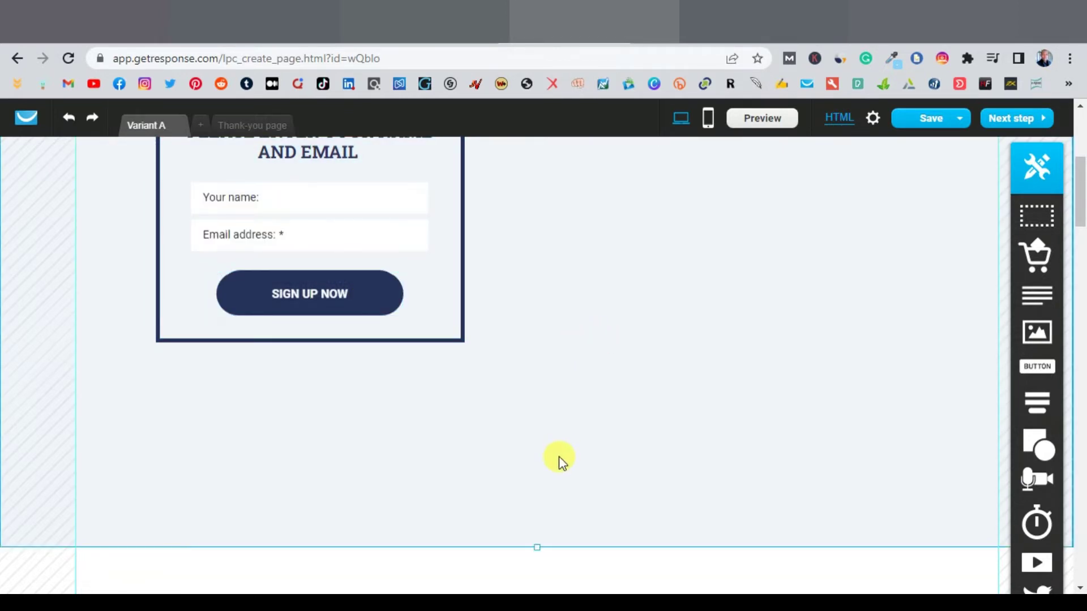
scroll(559, 457, up, 4)
scroll(559, 456, down, 1)
Step: Open the Link URL field for the form's SIGN UP NOW button, then return to ClickBank
click(382, 453)
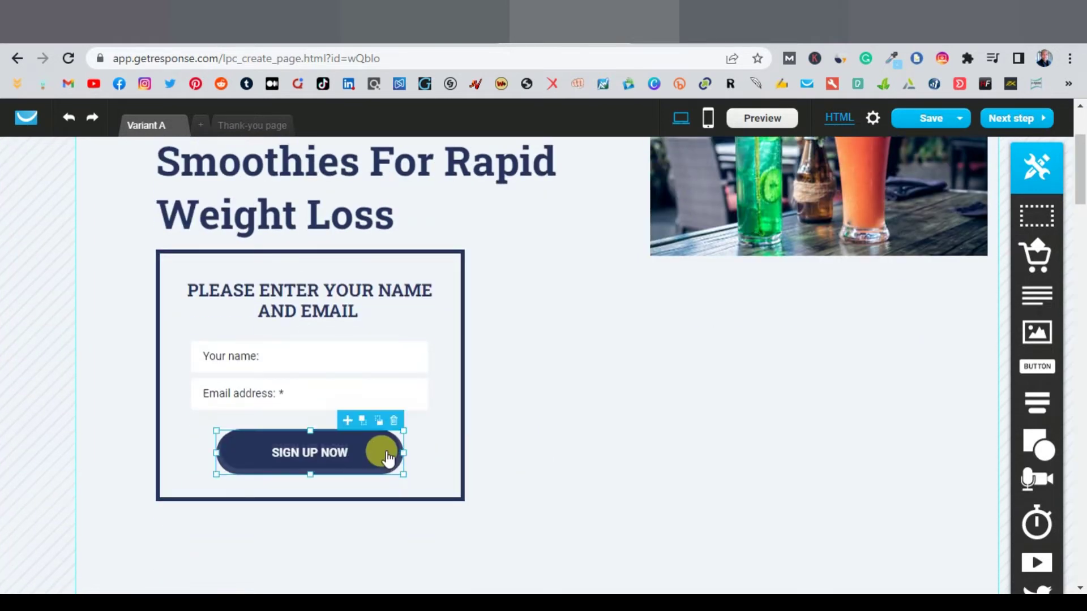
click(387, 456)
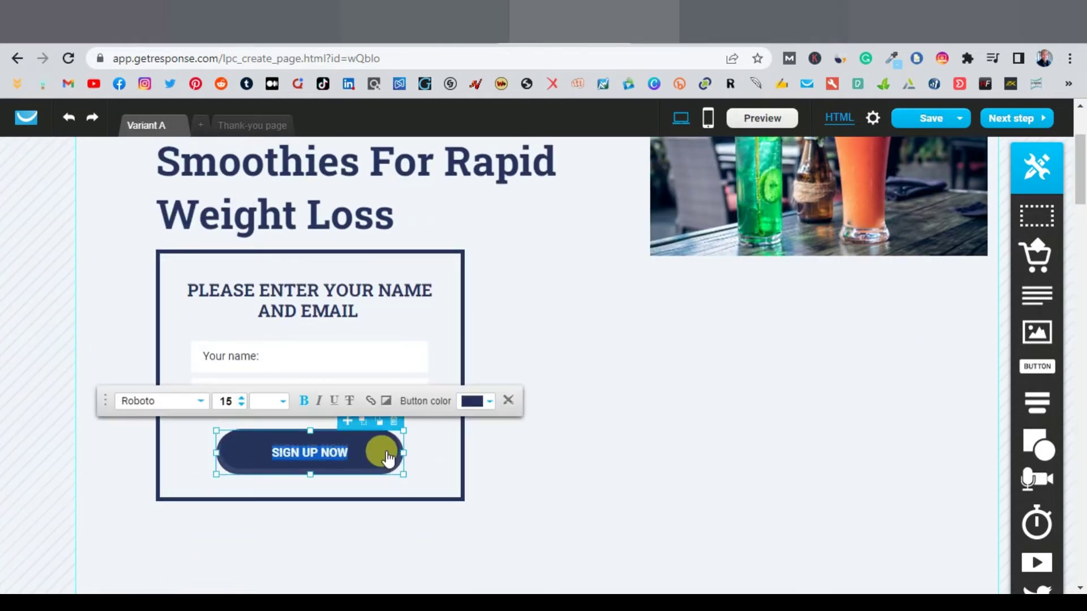
click(370, 403)
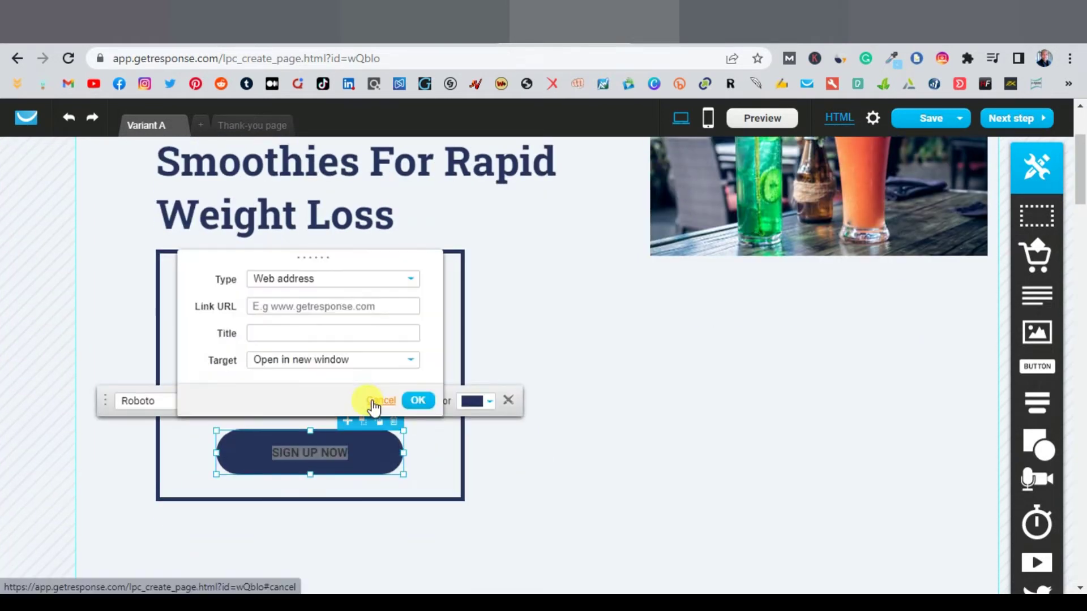
click(296, 306)
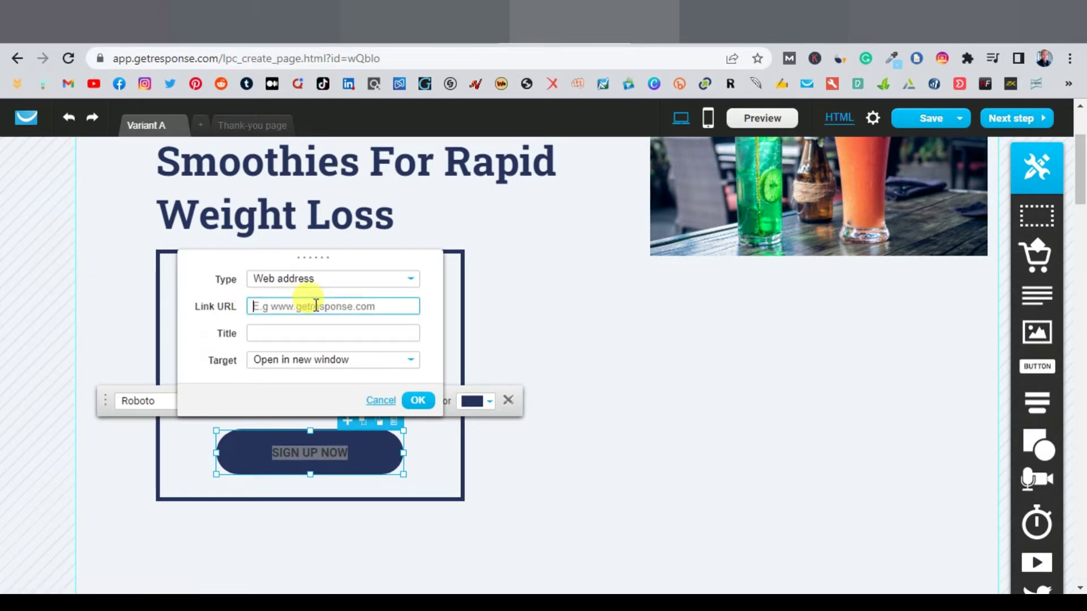
click(255, 22)
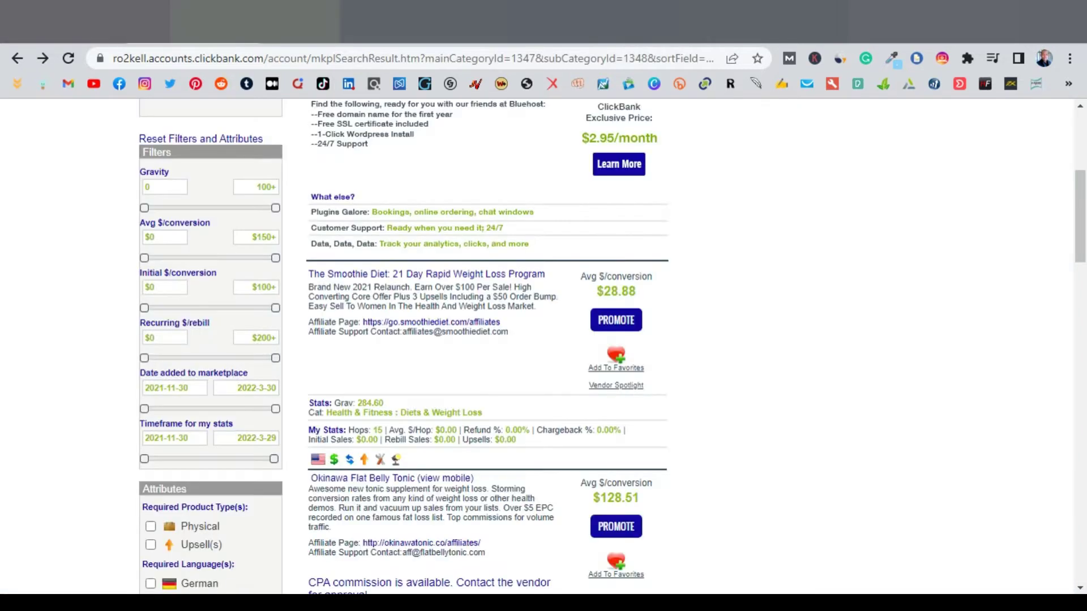
Step: Generate and copy The Smoothie Diet's HopShield-encrypted HopLink in ClickBank, then go back to GetResponse
click(628, 322)
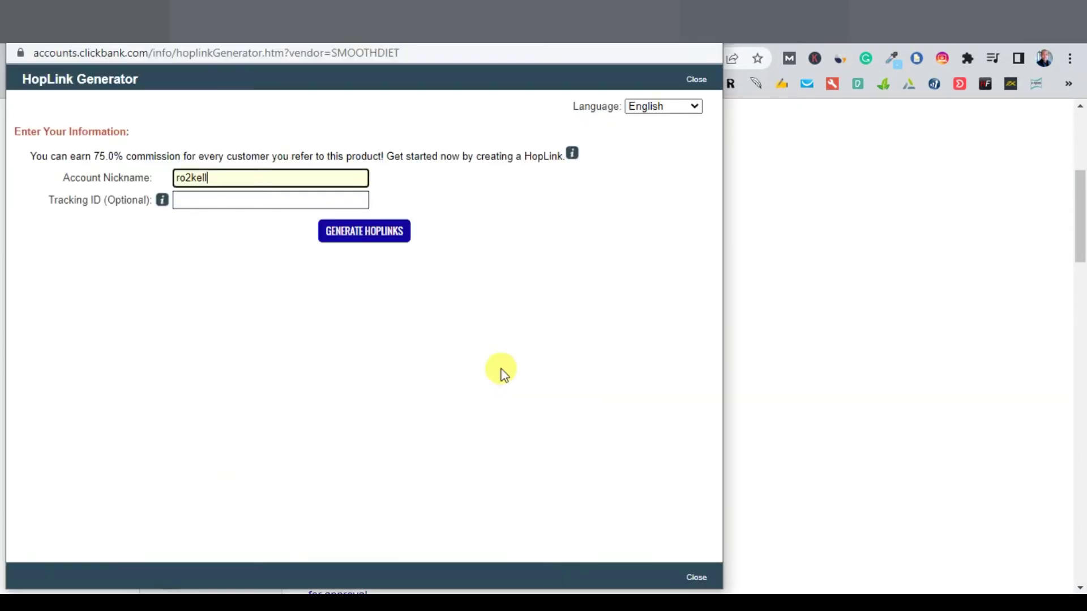
click(372, 236)
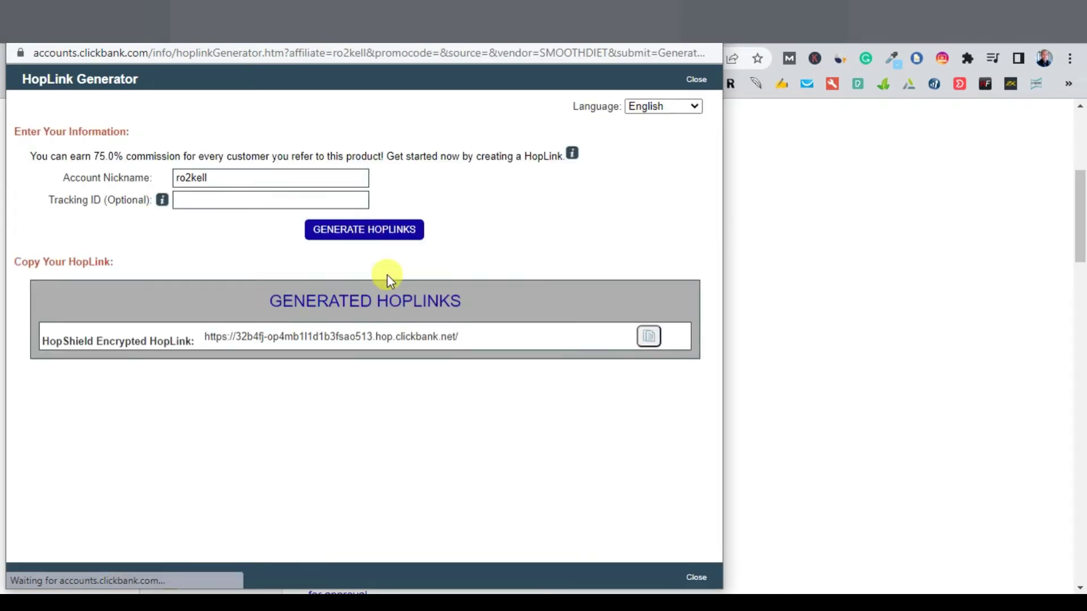
click(649, 344)
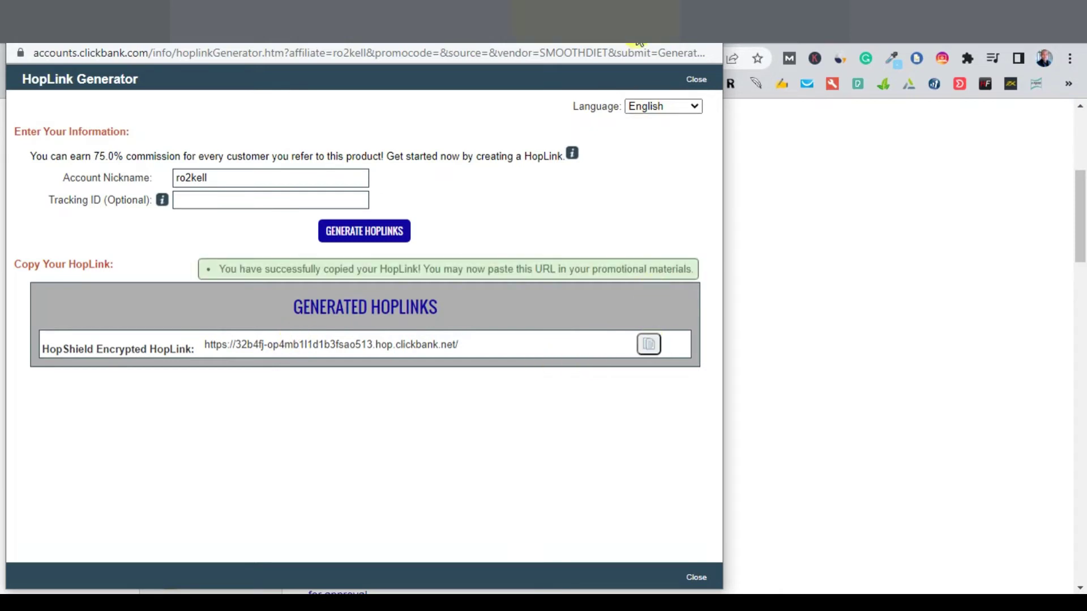
click(637, 42)
click(637, 39)
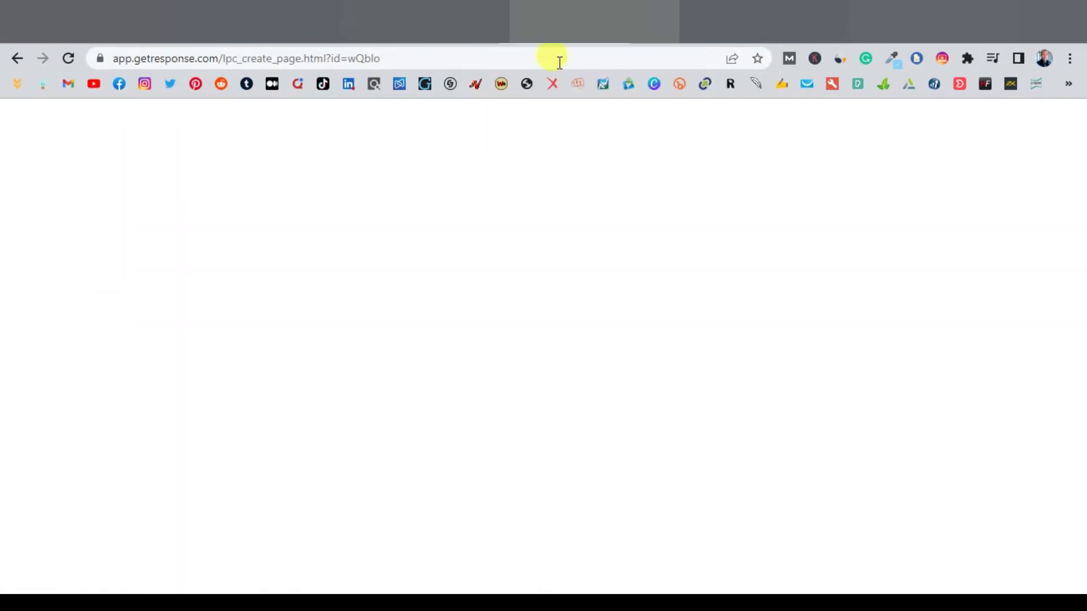
Step: Paste the HopLink as the SIGN UP NOW button's Link URL with target 'Open in same window'
right_click(271, 306)
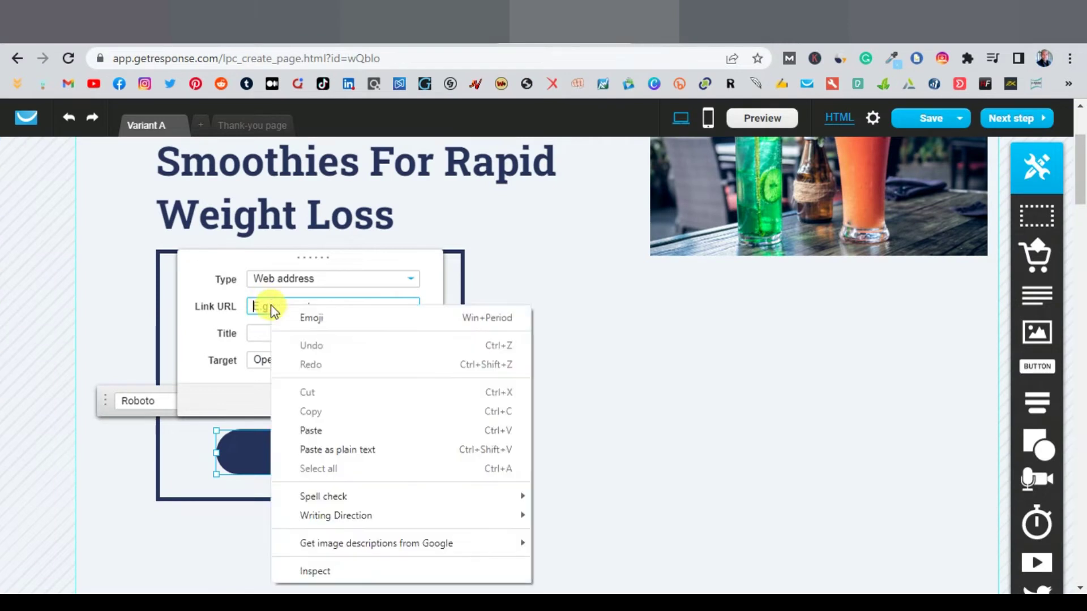
click(347, 430)
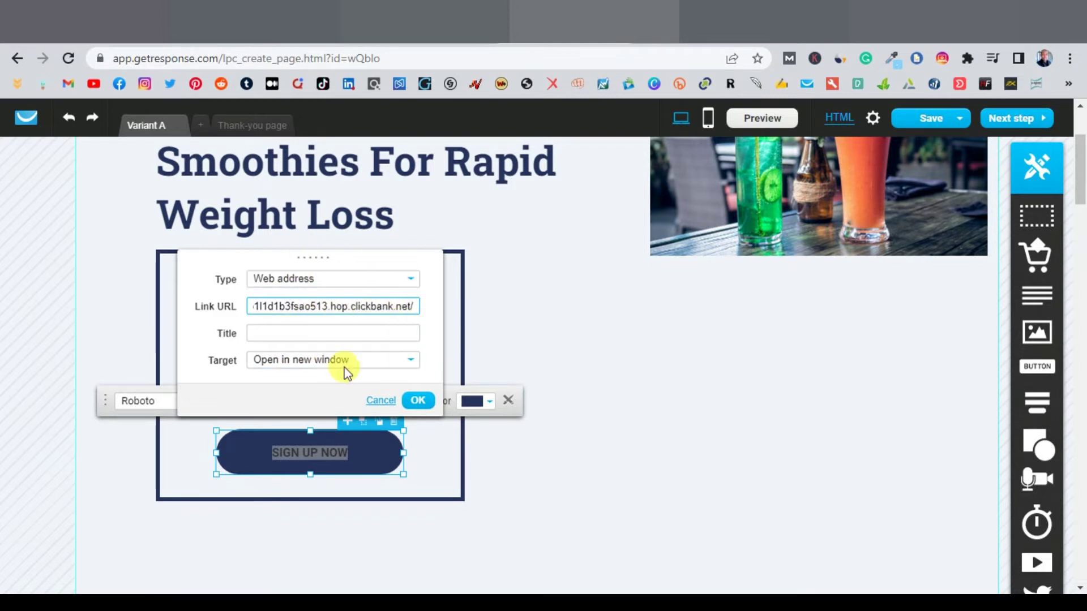
click(406, 359)
click(318, 392)
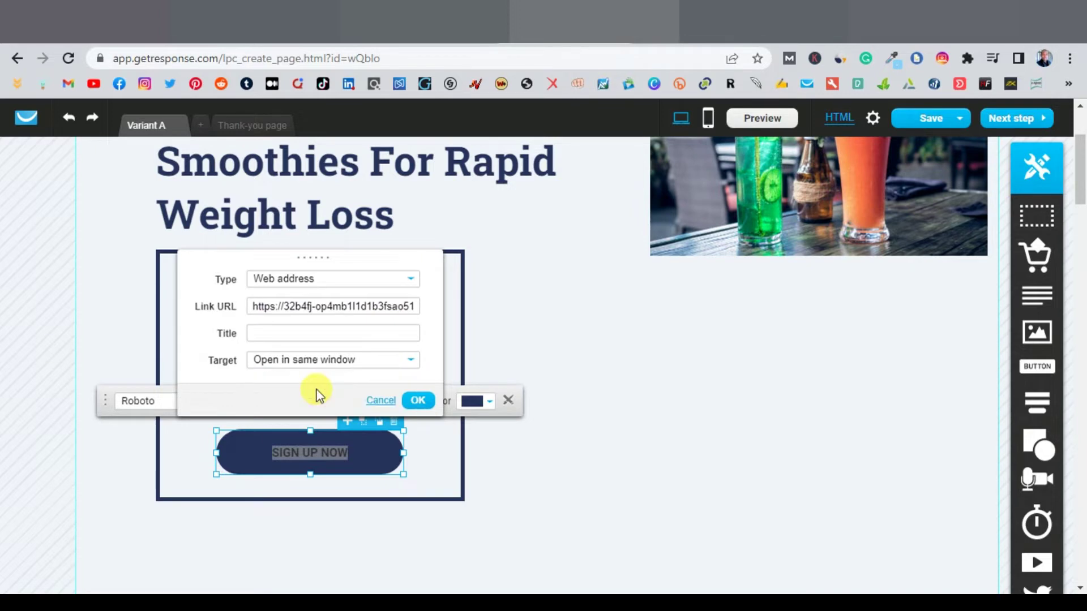
click(423, 401)
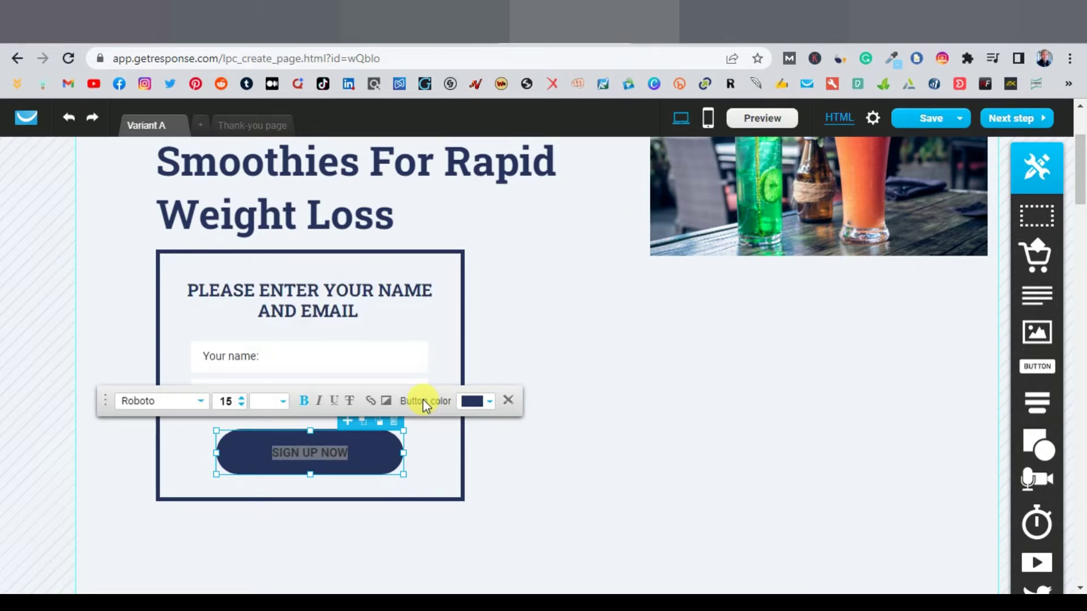
click(610, 418)
Step: Delete the value-proposition, 'What others say' testimonials and dark closing sections below the form
scroll(609, 416, up, 3)
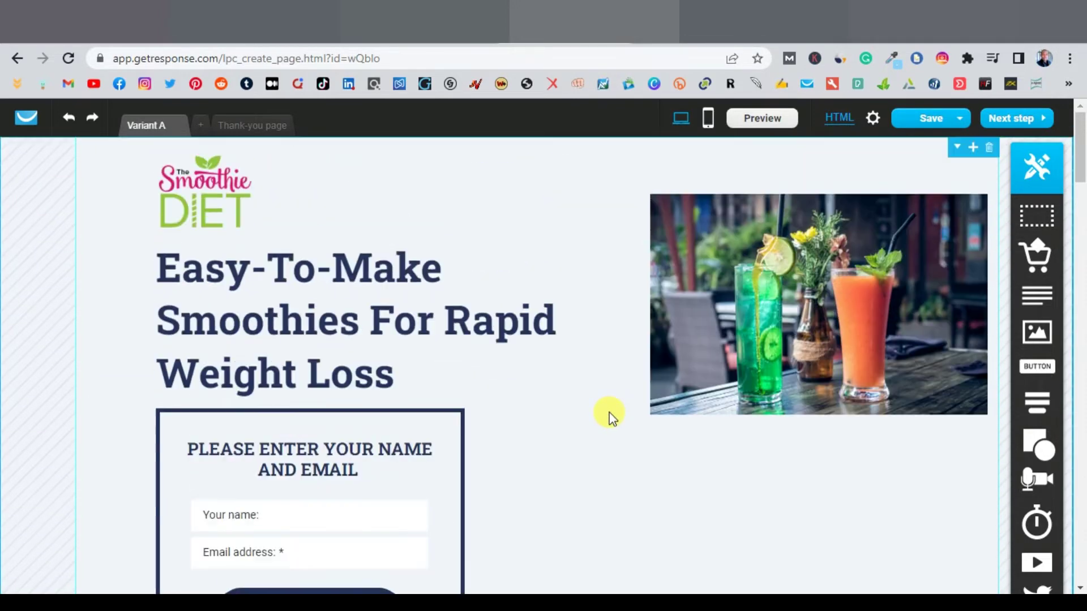
scroll(783, 341, down, 1)
scroll(724, 343, down, 1)
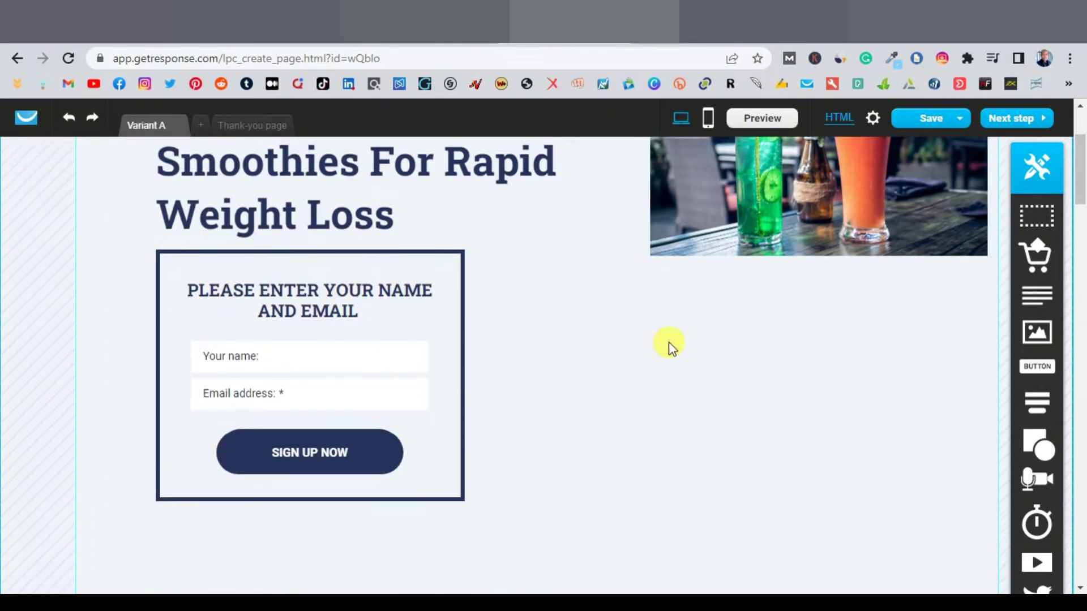
scroll(667, 344, up, 2)
scroll(621, 428, down, 1)
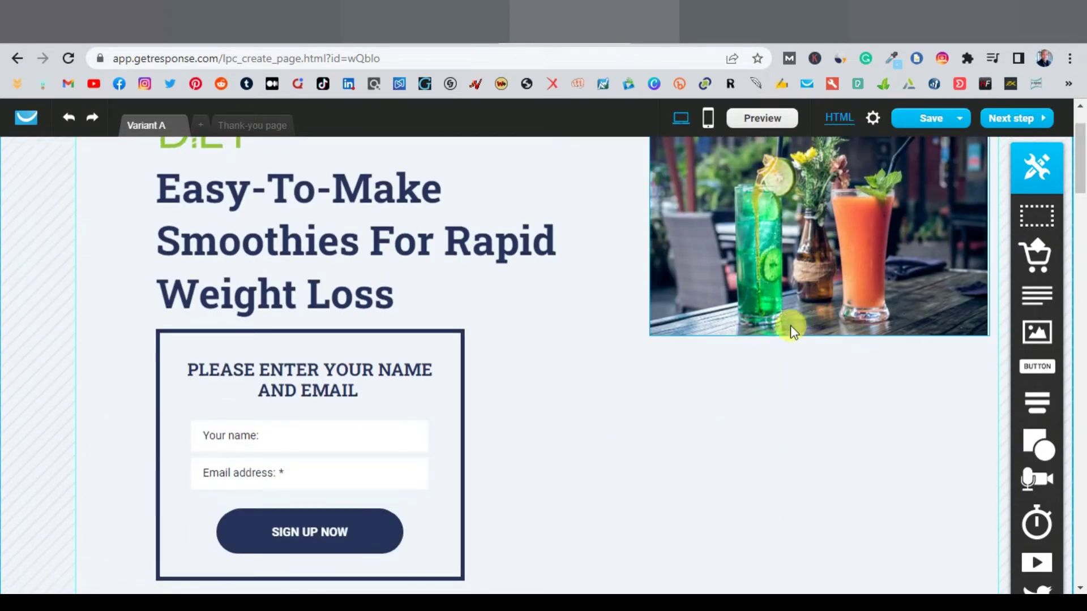
scroll(787, 370, up, 1)
scroll(759, 262, down, 1)
scroll(765, 250, up, 1)
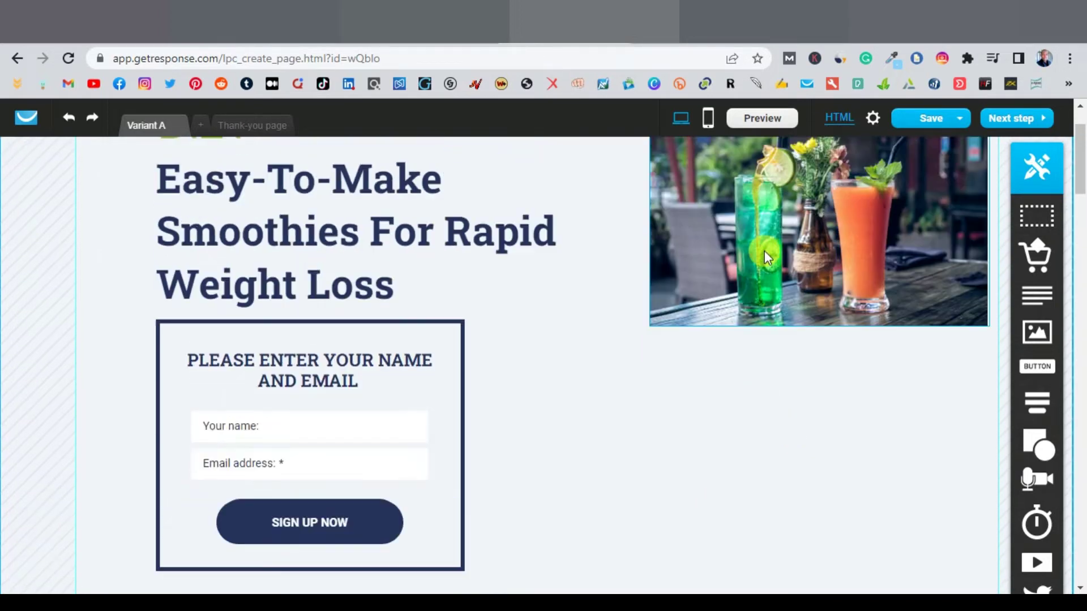
scroll(855, 473, up, 1)
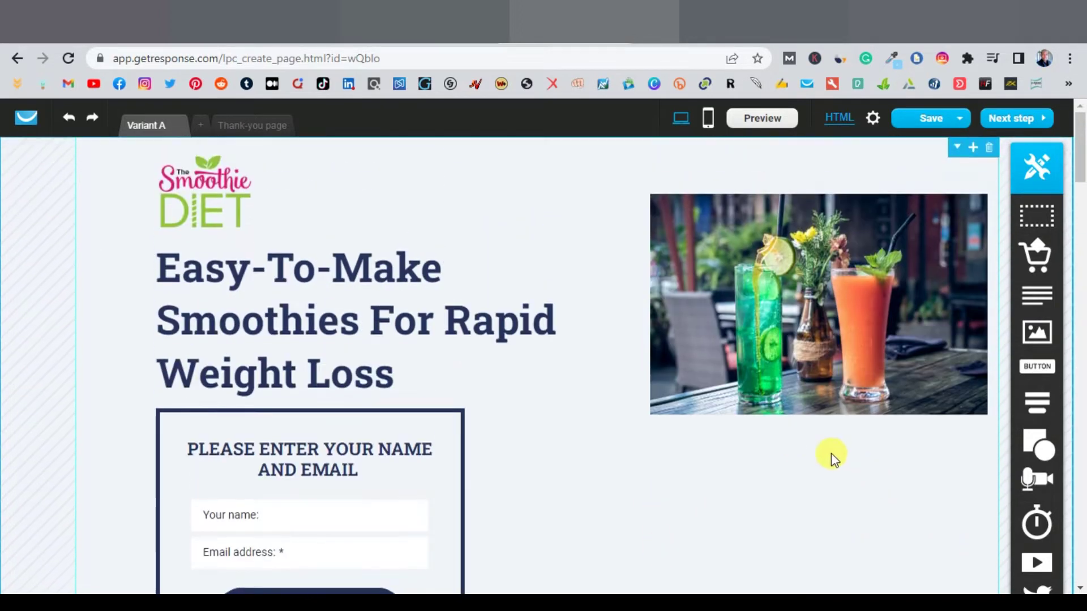
scroll(830, 454, down, 6)
scroll(651, 408, down, 1)
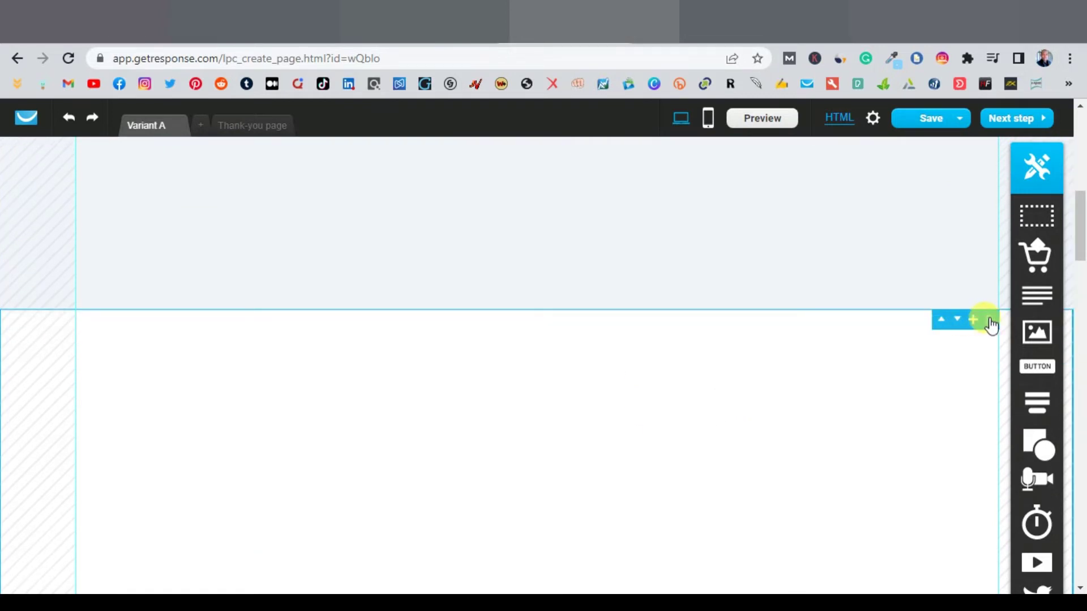
scroll(883, 351, down, 1)
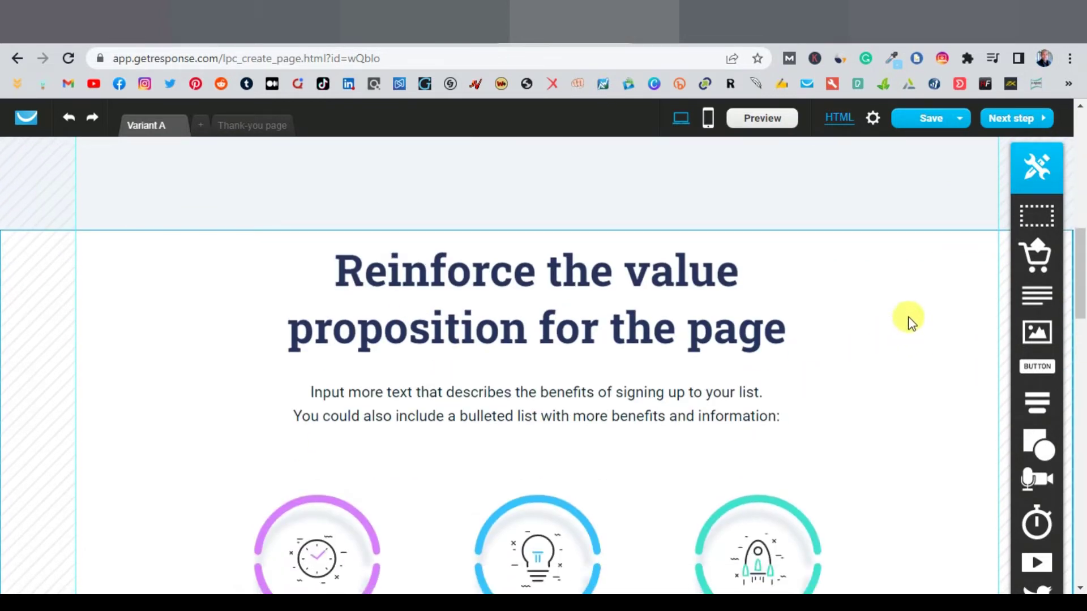
mouse_move(961, 259)
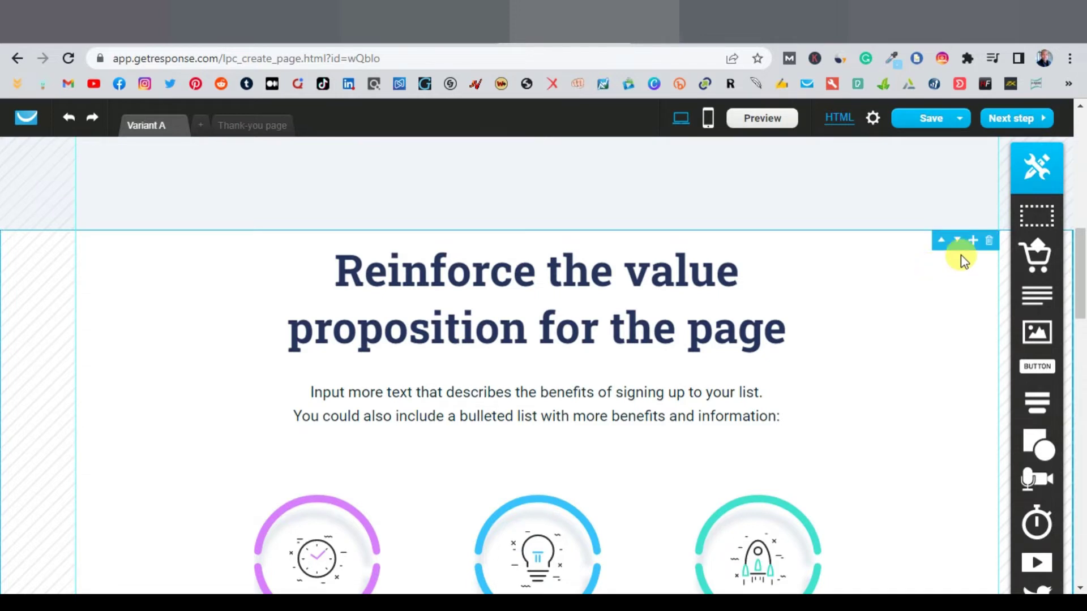
click(986, 244)
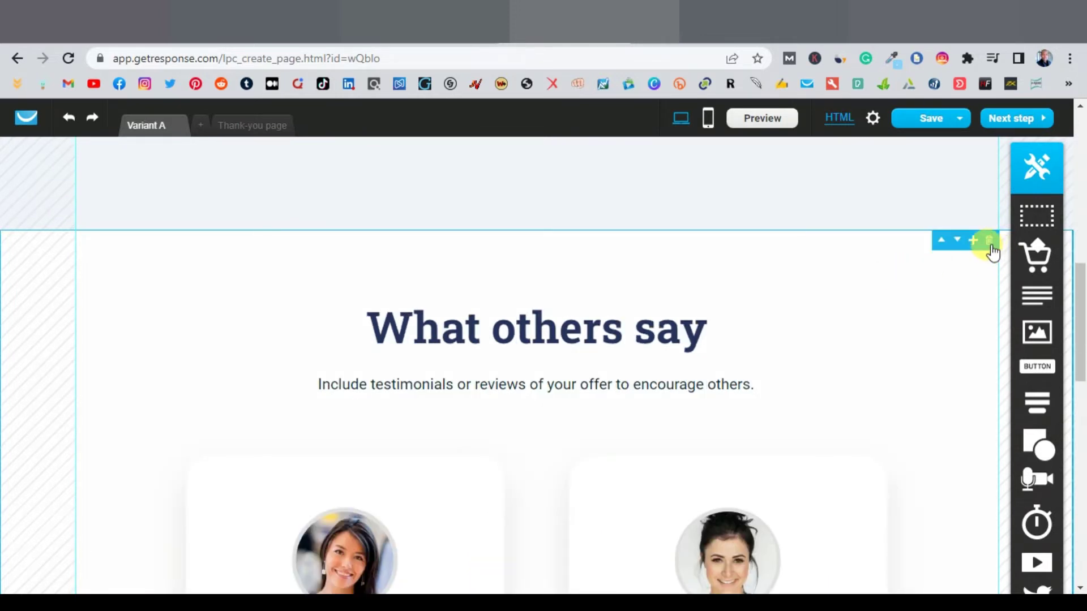
click(989, 243)
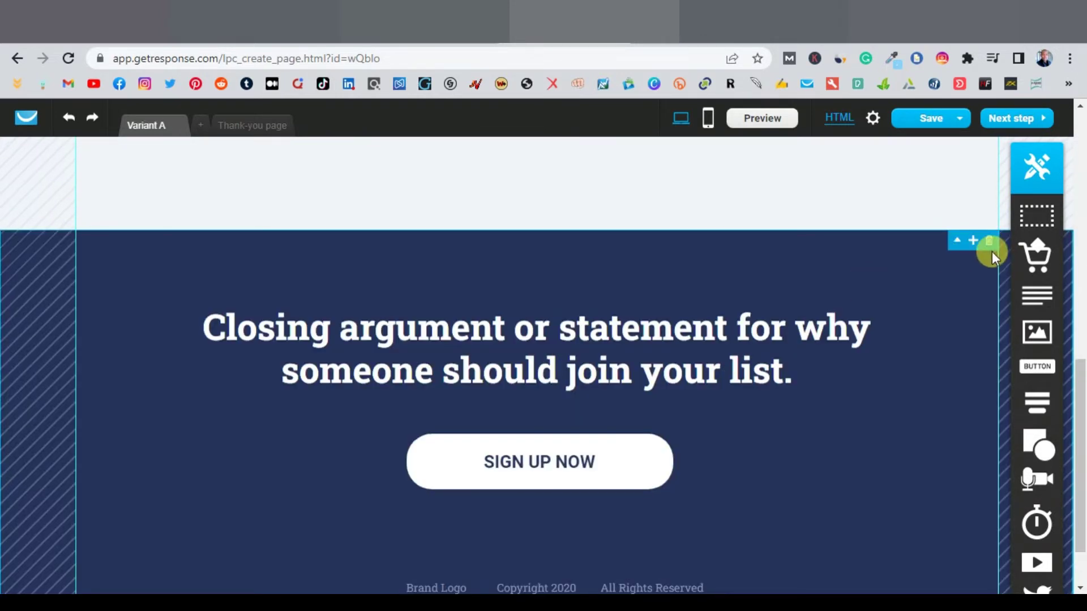
click(989, 243)
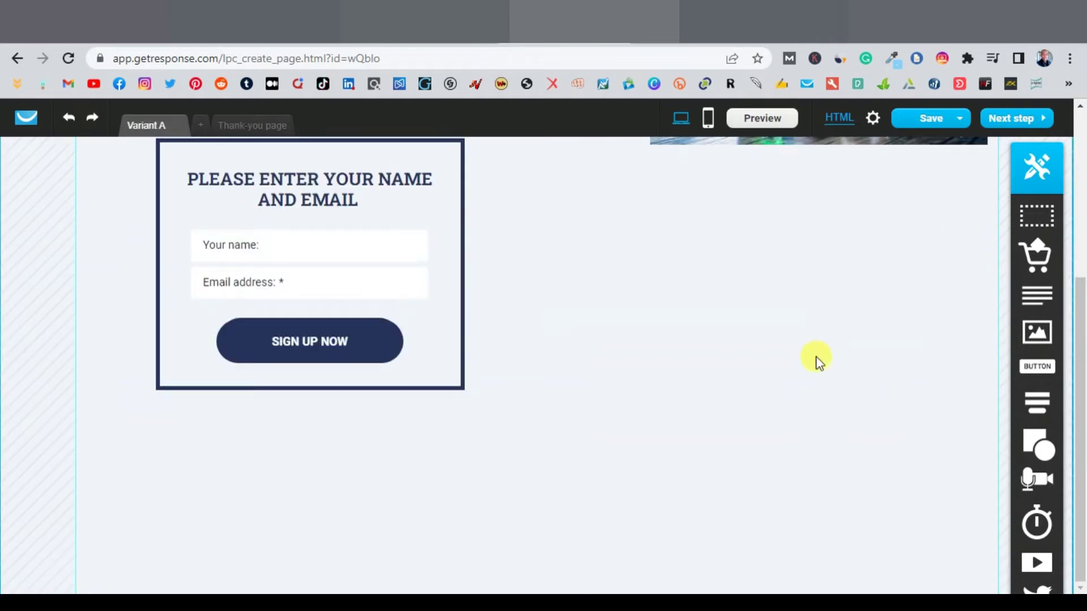
scroll(813, 368, up, 5)
scroll(813, 382, down, 5)
scroll(675, 446, up, 5)
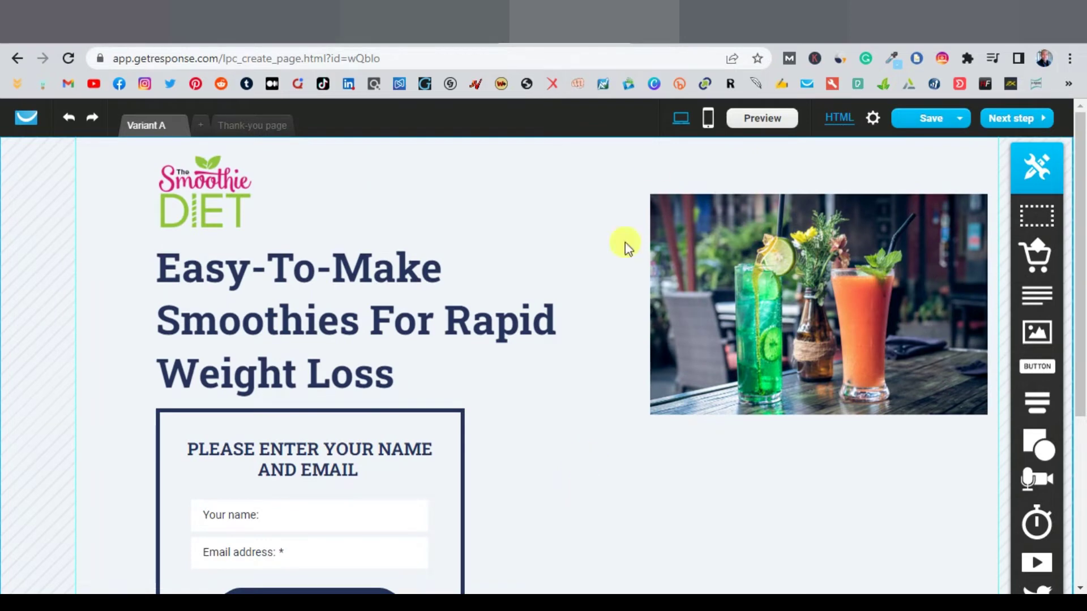
Step: Create the mobile version, fold the extra SIGN UP NOW button into the form, and shorten the form block
click(708, 120)
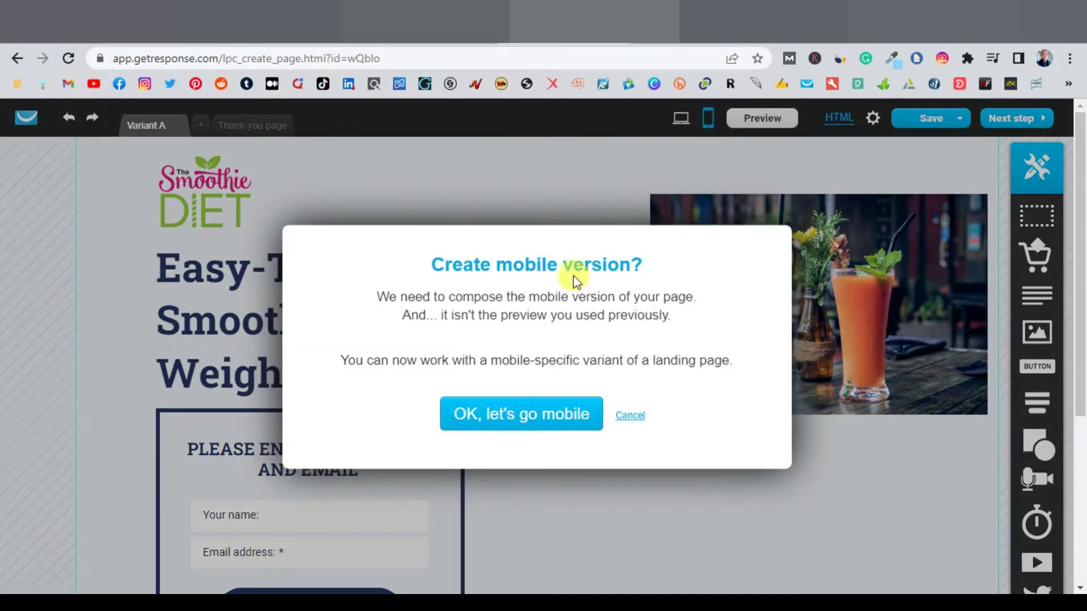
click(529, 415)
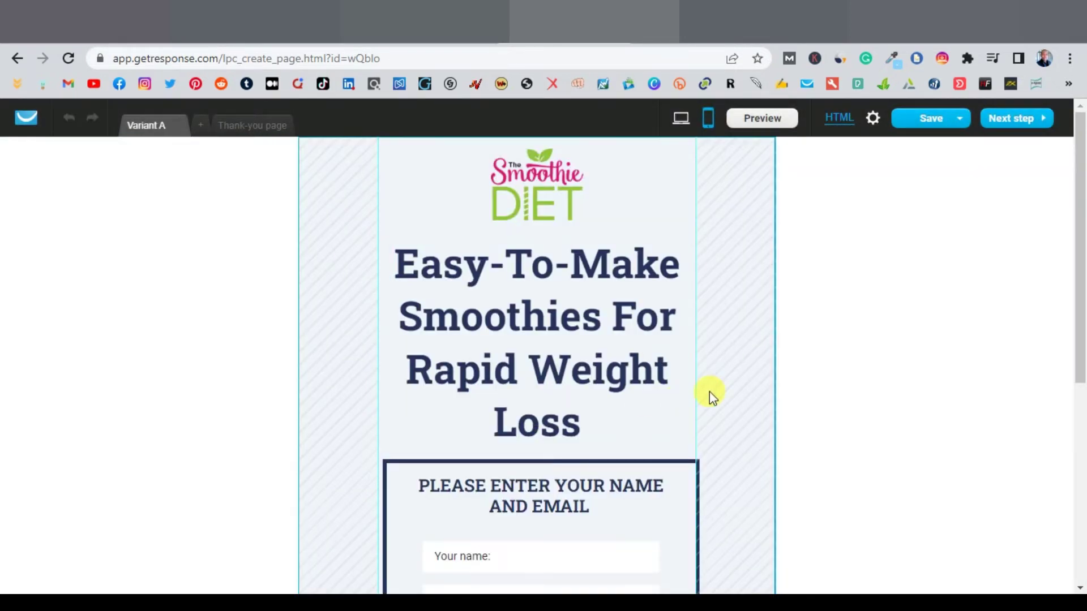
scroll(728, 391, down, 6)
scroll(728, 391, up, 1)
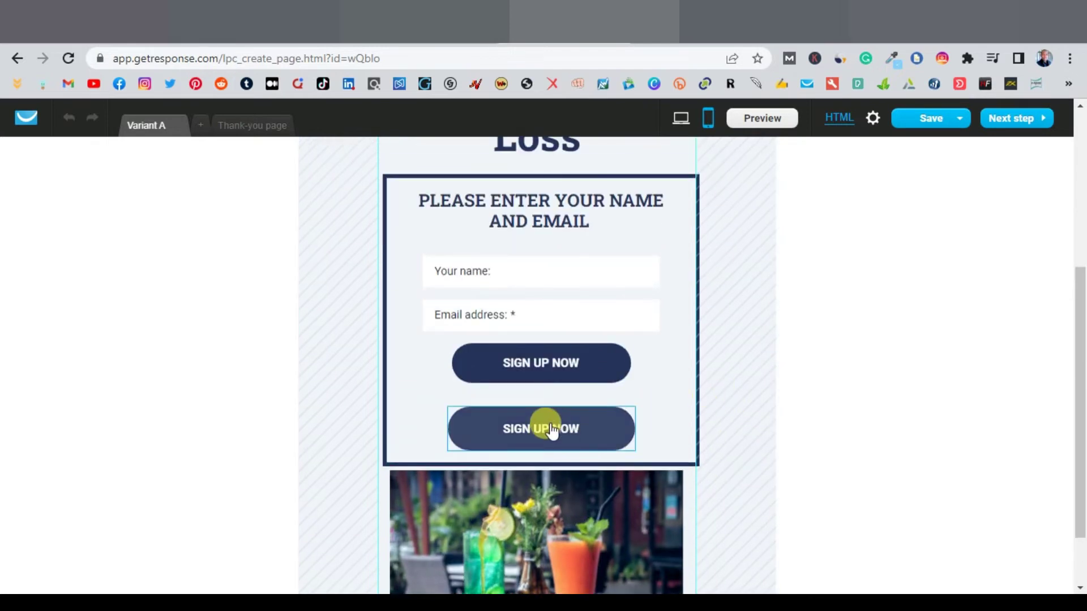
drag(552, 431, 549, 391)
drag(552, 376, 553, 371)
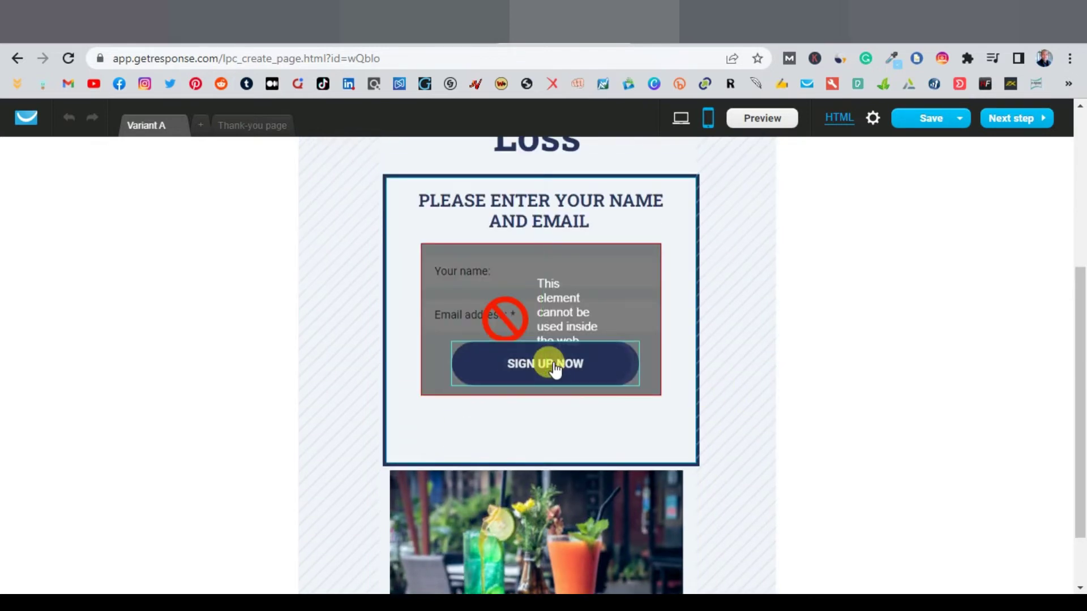
drag(669, 389, 739, 424)
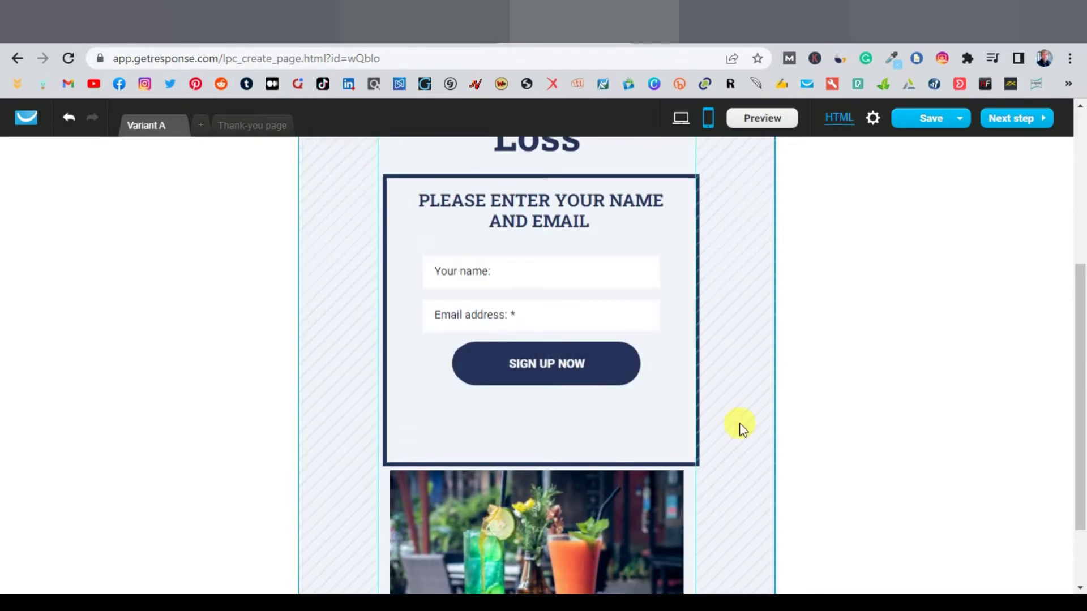
scroll(739, 425, down, 2)
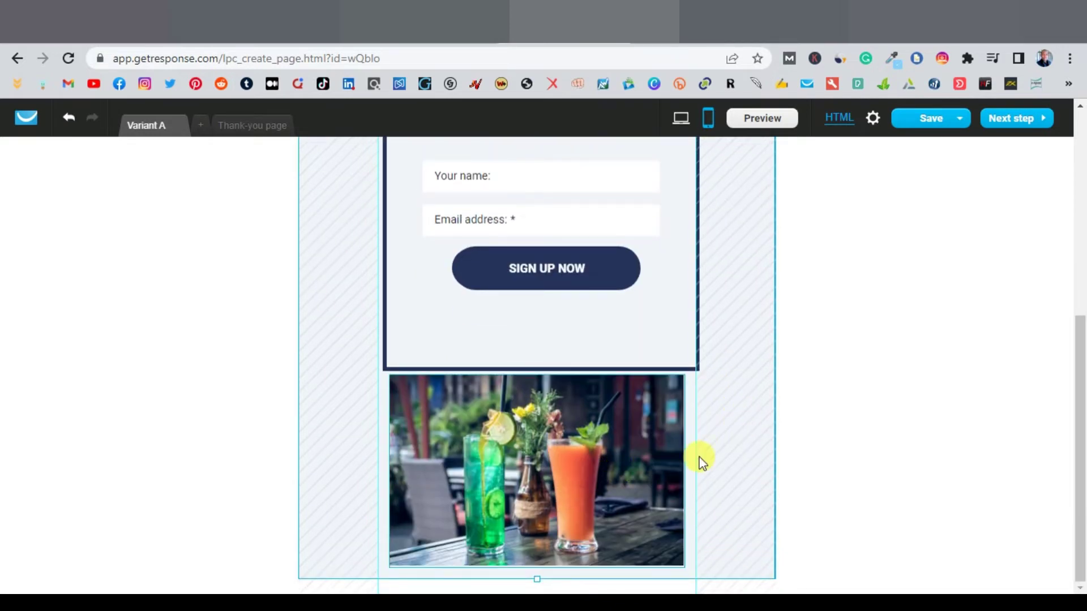
scroll(699, 456, up, 3)
click(539, 527)
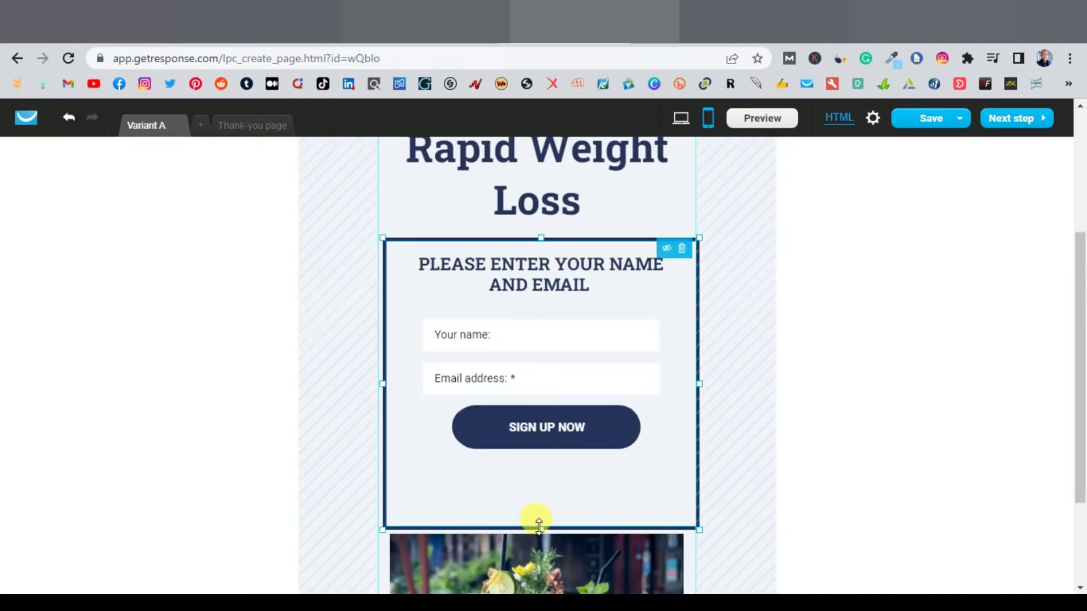
drag(539, 524, 553, 457)
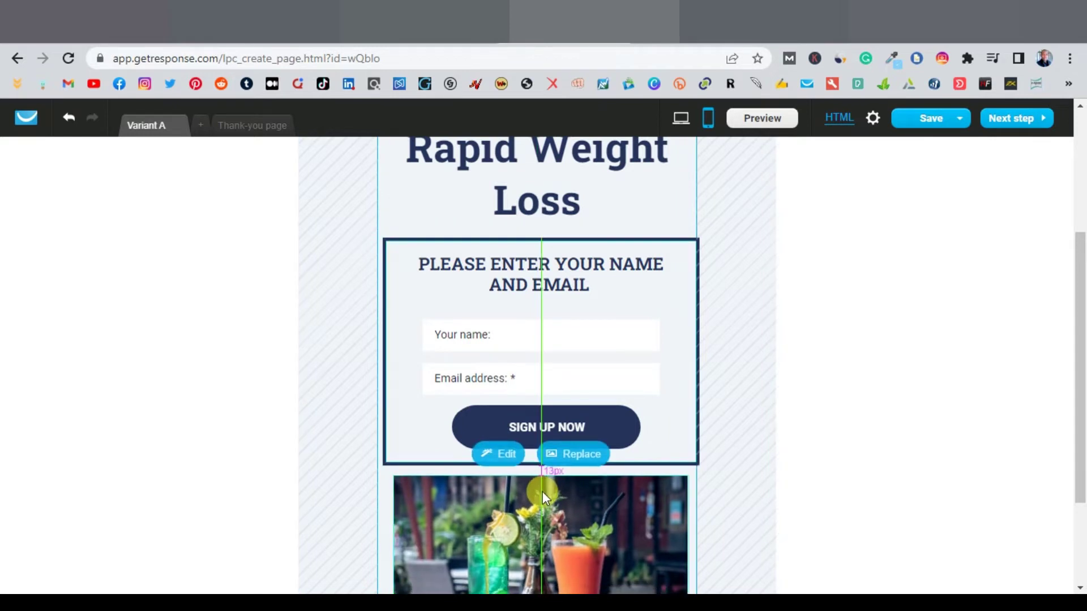
Step: Return to the desktop layout and open the Thank-you page for editing
scroll(729, 478, up, 4)
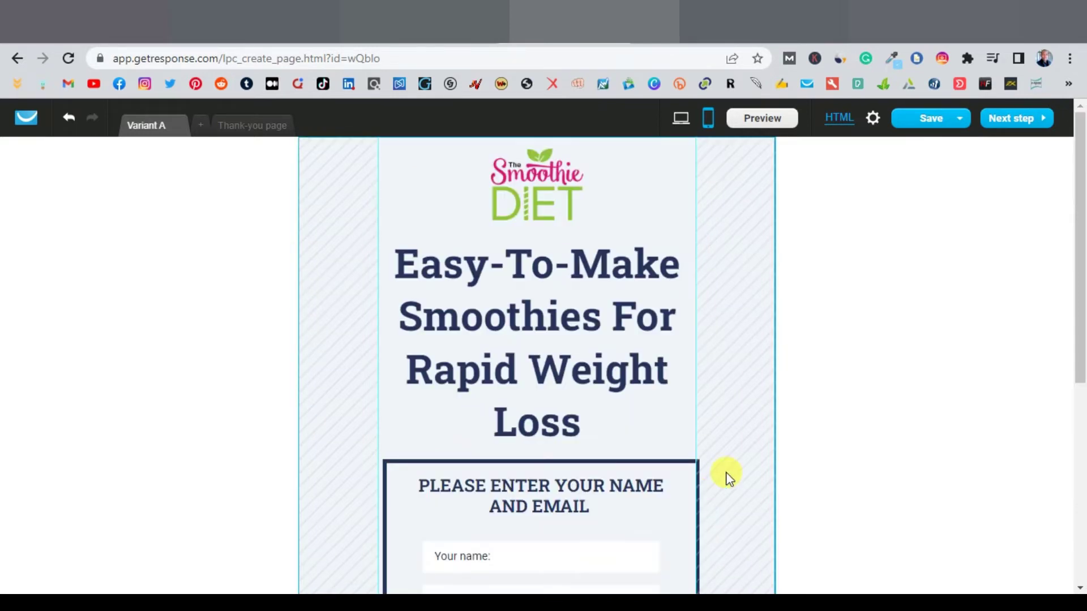
scroll(726, 476, down, 5)
scroll(726, 474, up, 5)
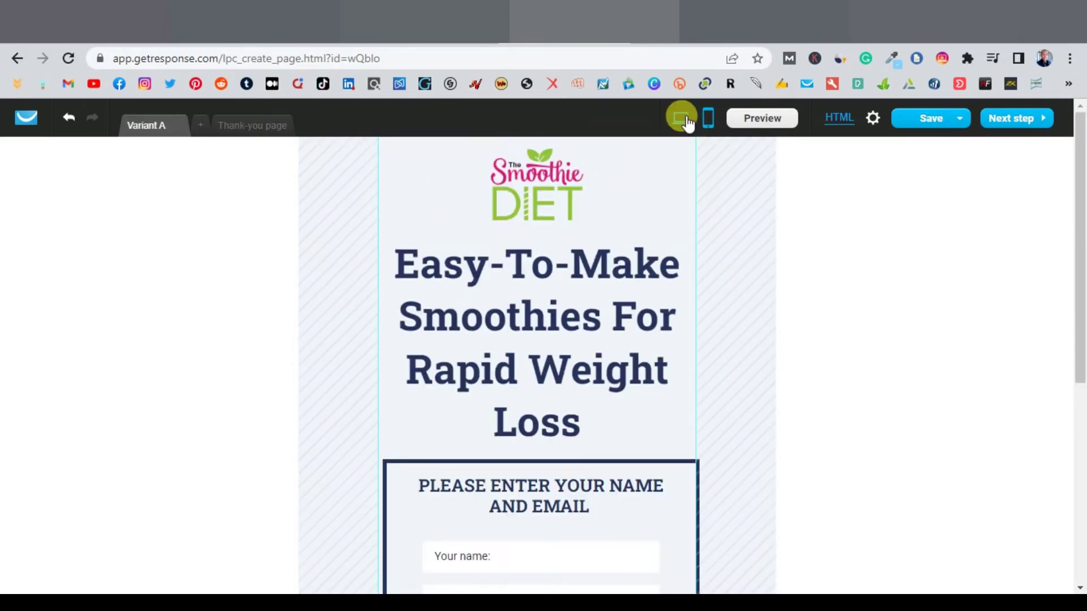
click(683, 119)
scroll(566, 501, down, 4)
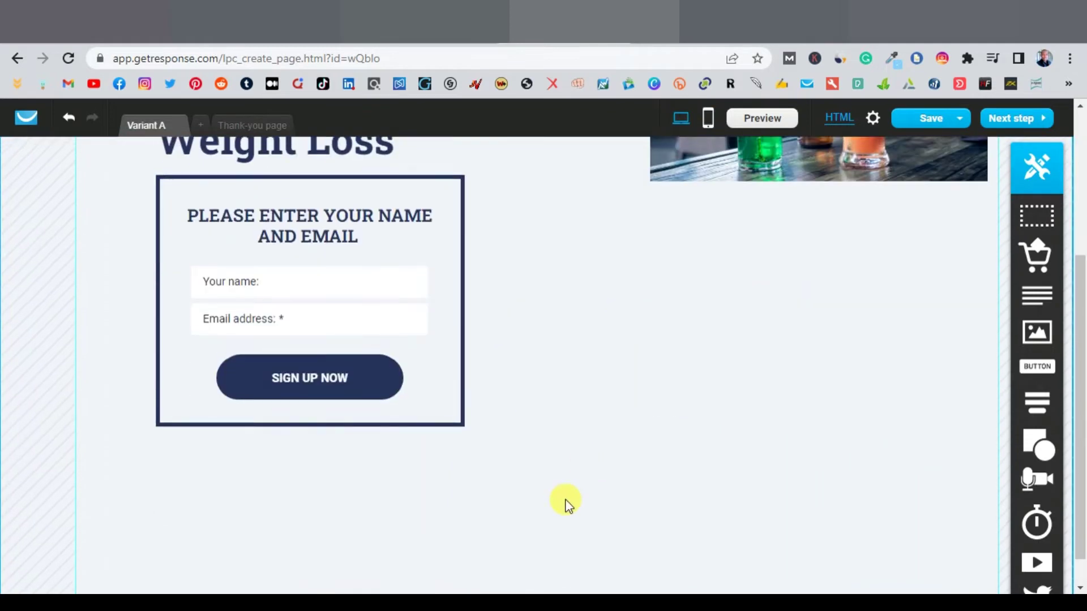
scroll(566, 501, up, 4)
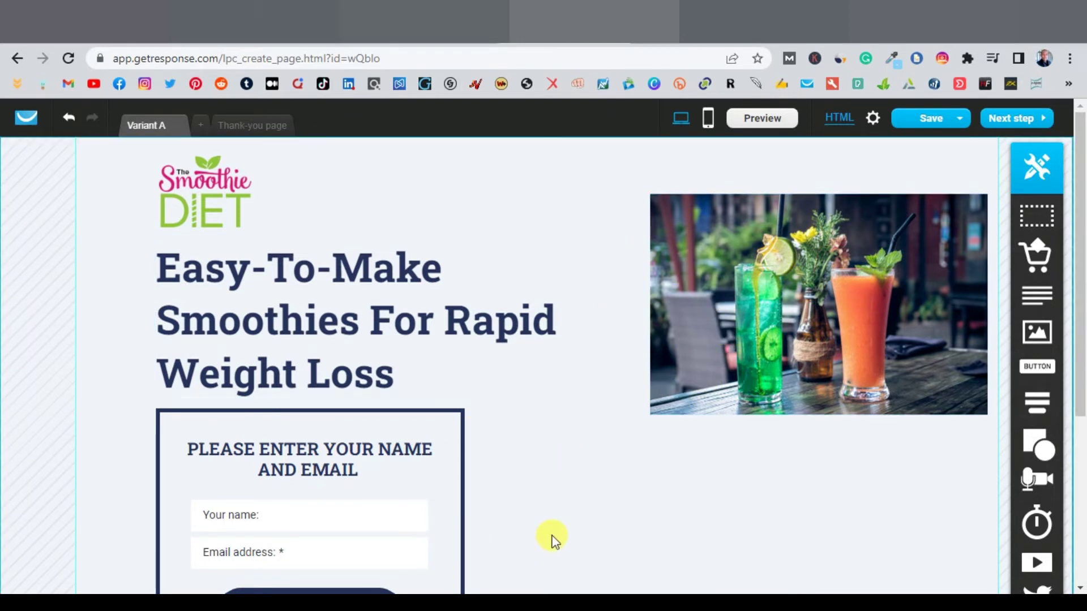
click(247, 127)
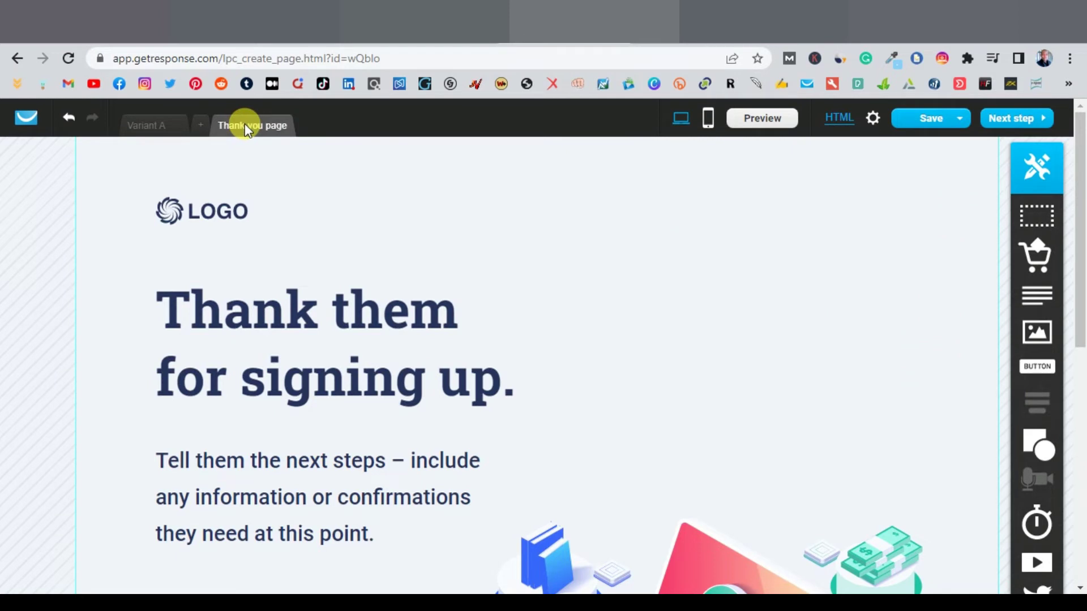
Step: Replace the placeholder logo with the smoothie photo and move it toward the page centre
click(226, 218)
click(217, 240)
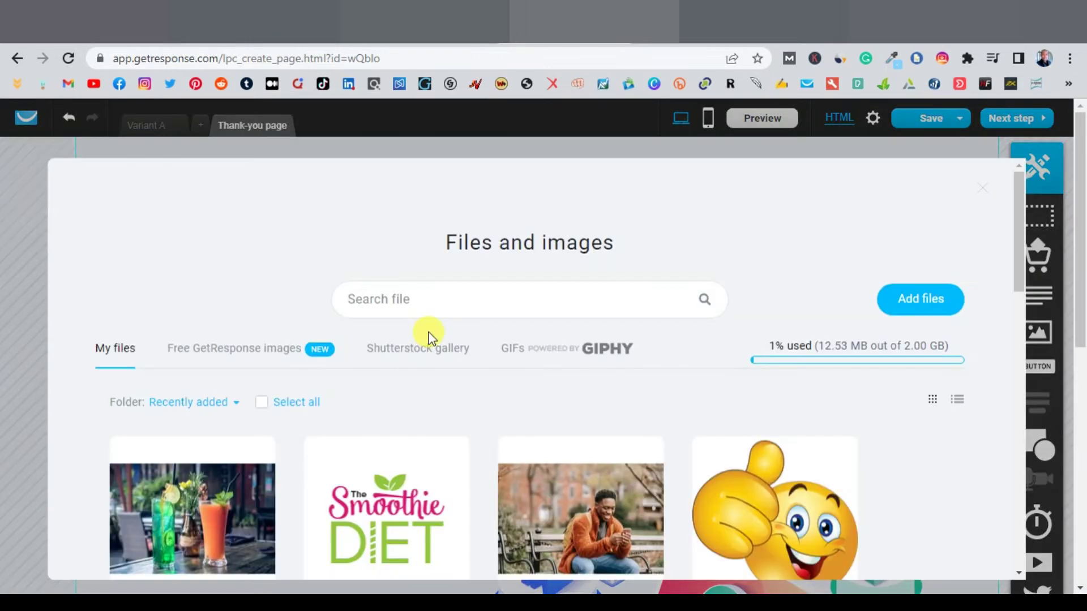
click(255, 467)
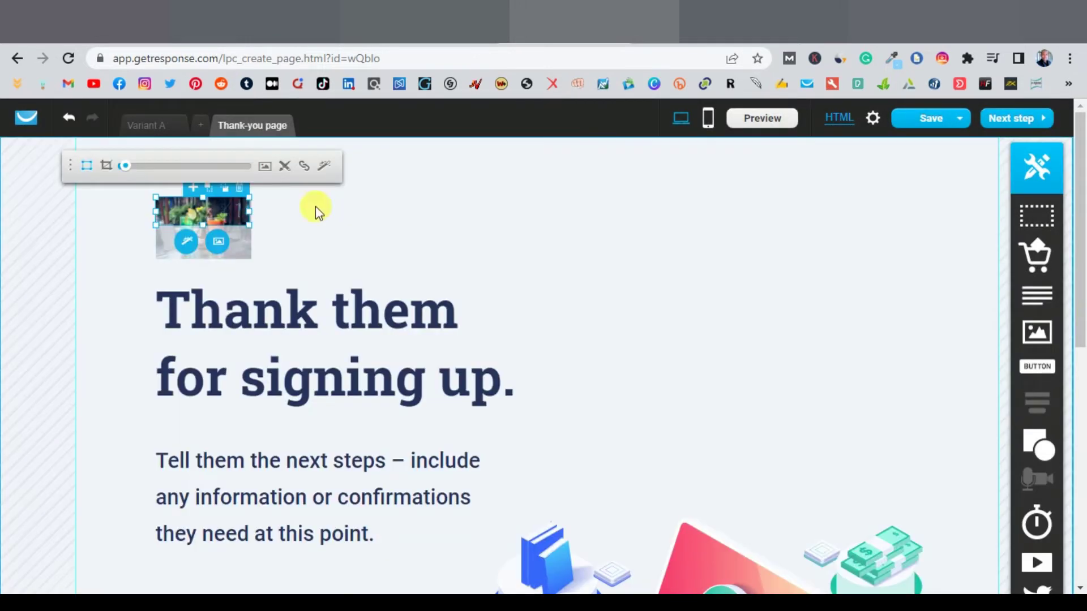
click(107, 167)
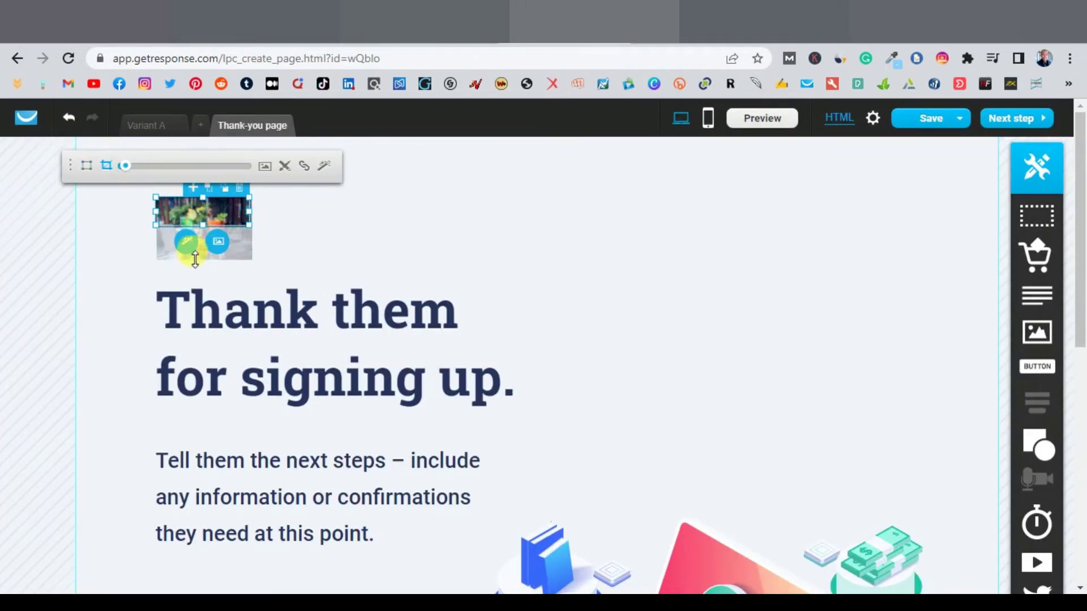
click(301, 243)
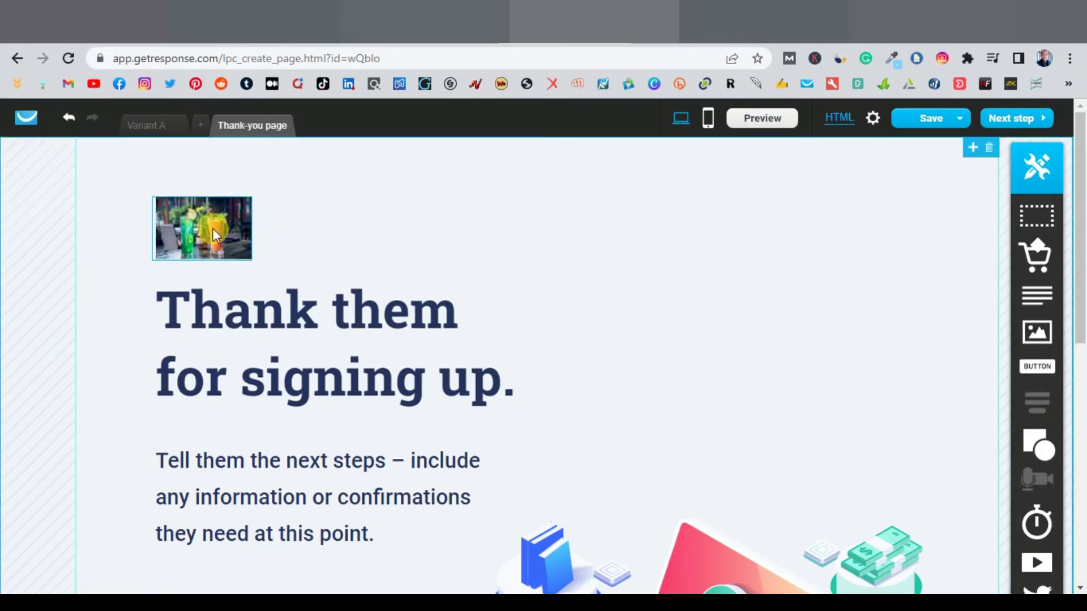
drag(213, 229, 559, 204)
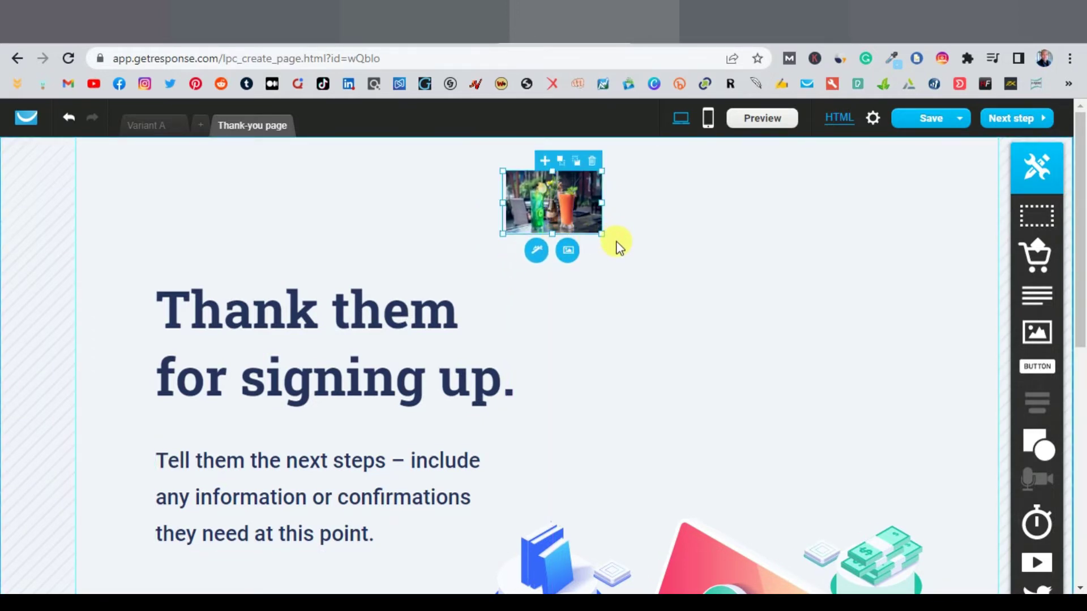
Step: Swap that image for the Smoothie Diet logo and nudge it higher above the heading
click(567, 251)
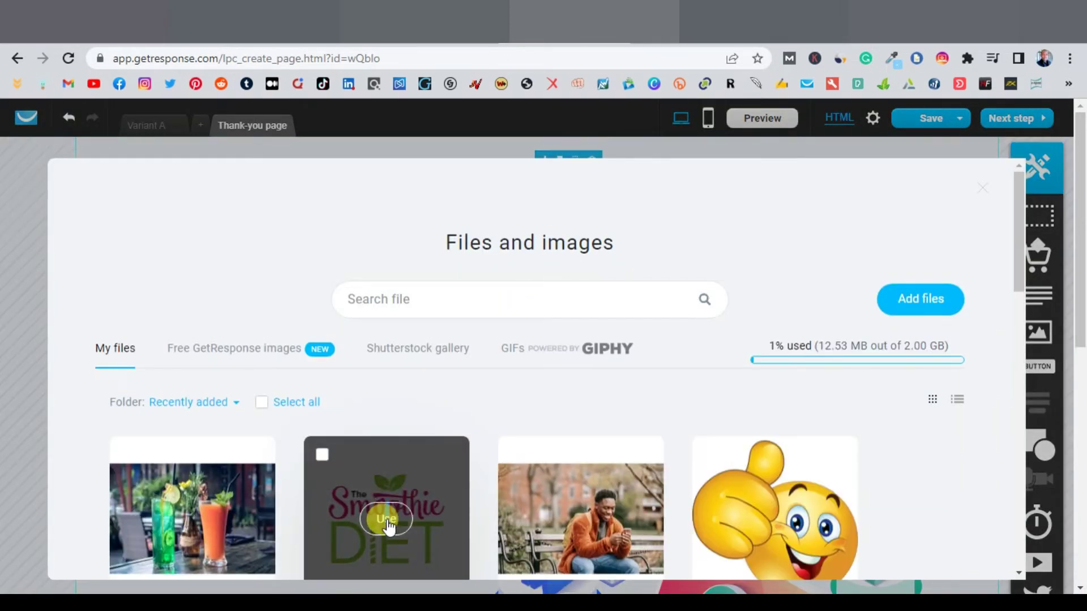
click(386, 518)
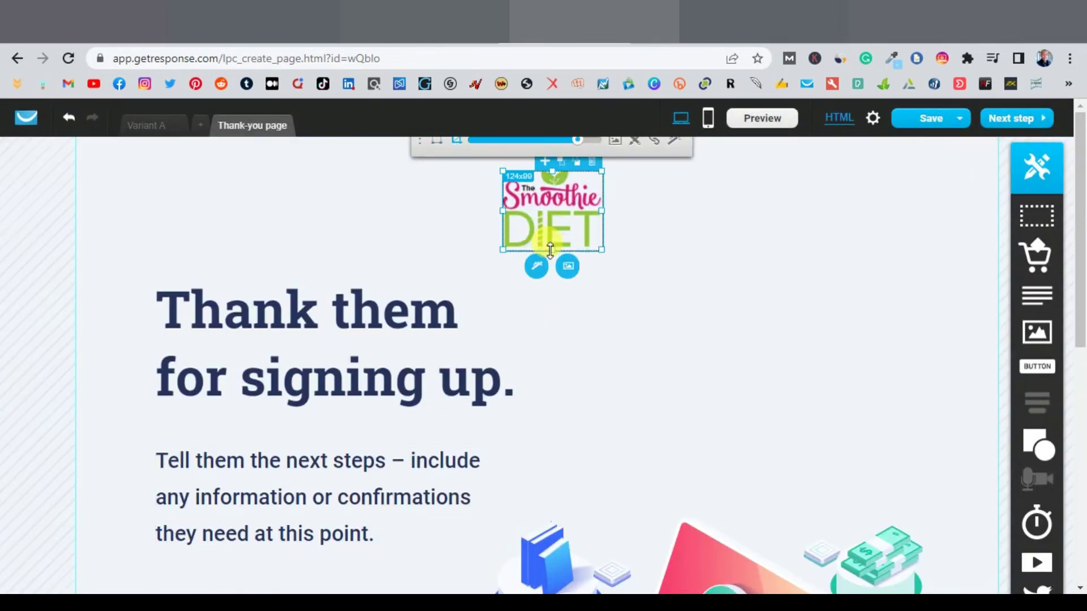
click(625, 244)
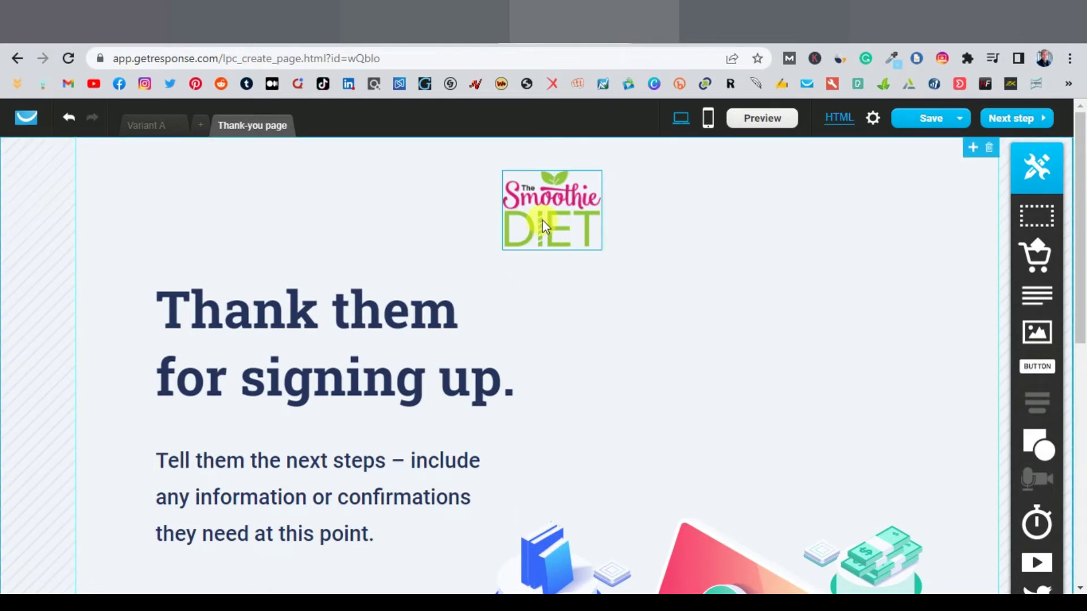
drag(547, 218, 543, 197)
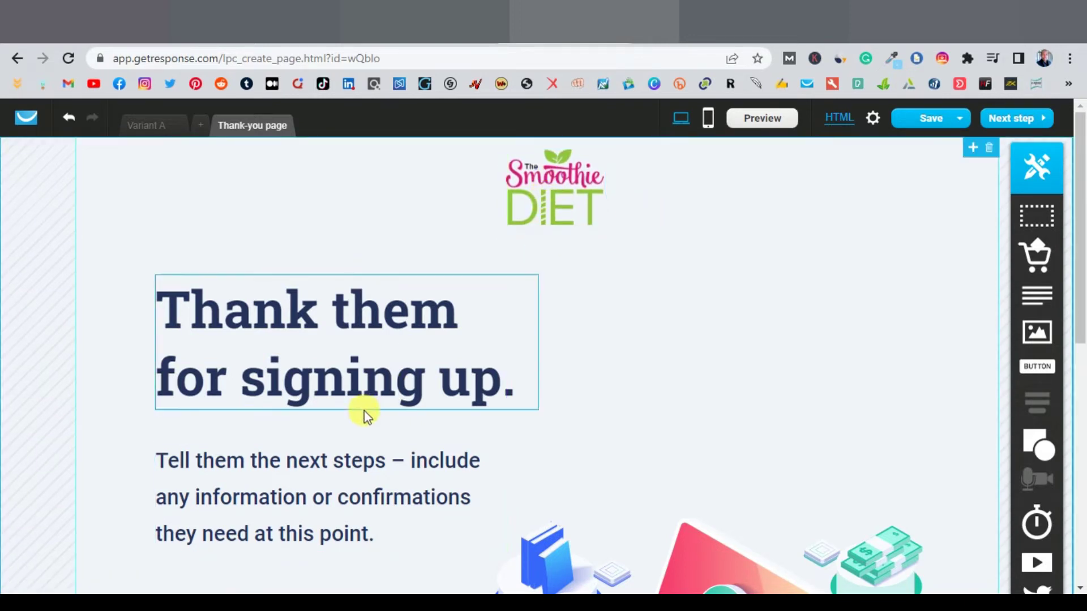
Step: Remove the placeholder body text and centre the heading under the logo
click(350, 493)
drag(480, 436, 658, 464)
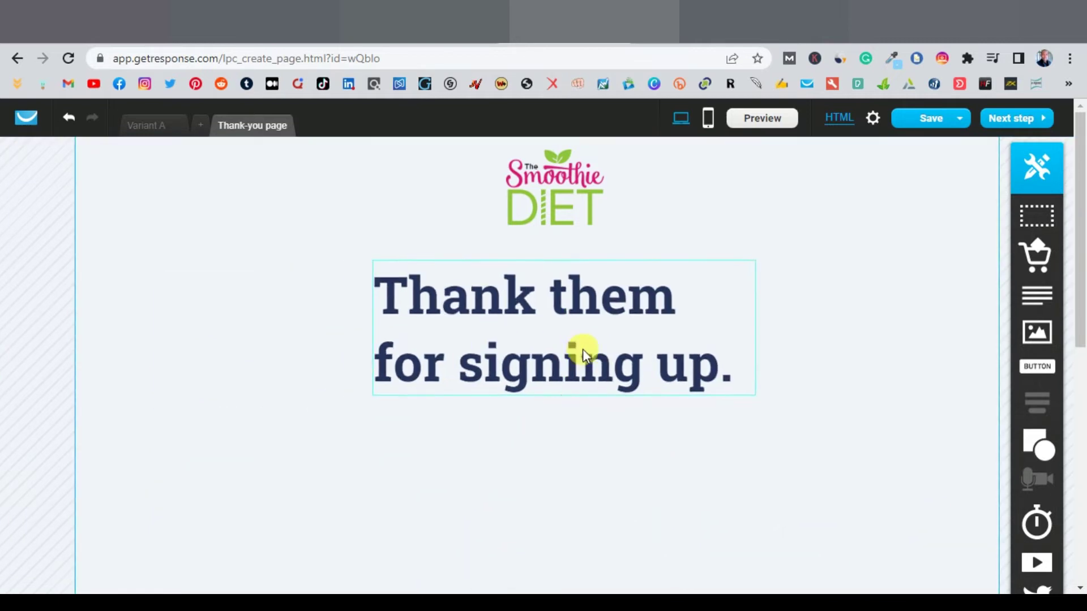
drag(583, 349, 588, 374)
Step: Change the heading to 'Thank you for signing up.' and switch to the mobile layout
double_click(589, 365)
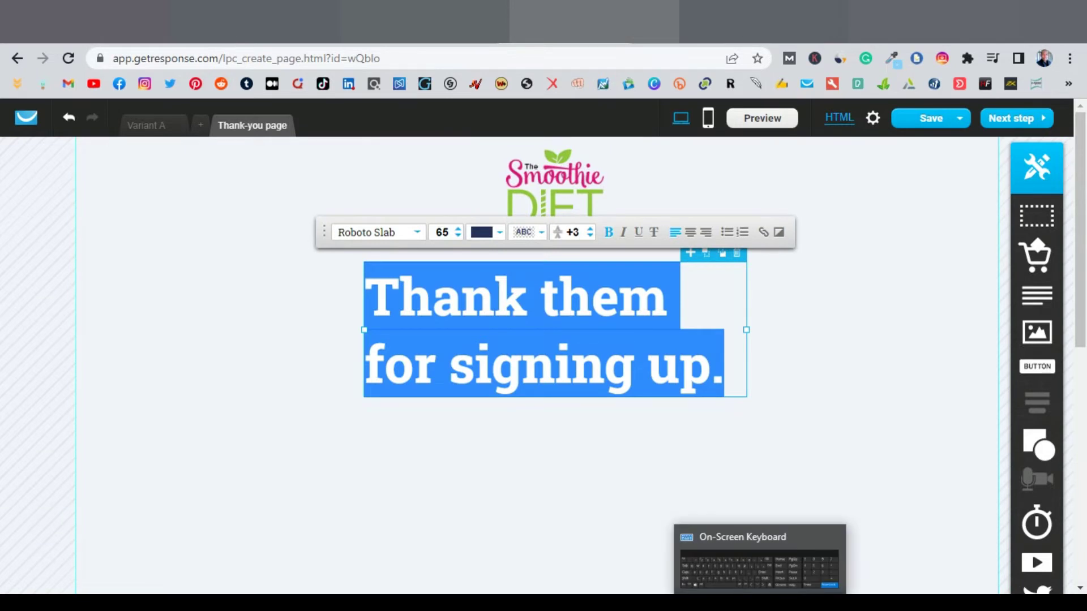
click(760, 602)
drag(668, 301, 560, 303)
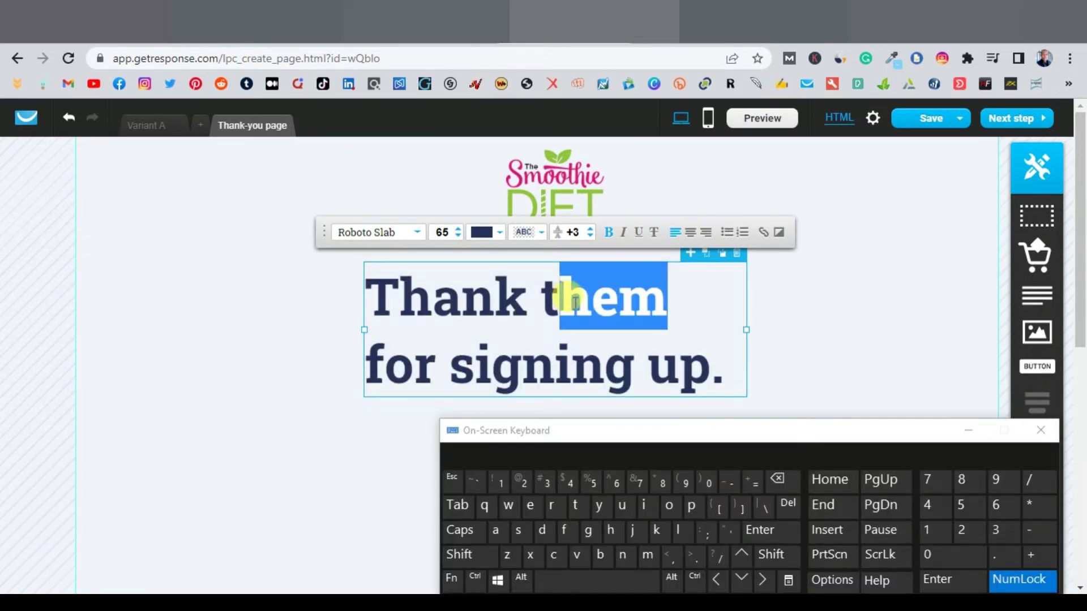
shift+click(540, 297)
click(599, 505)
click(456, 451)
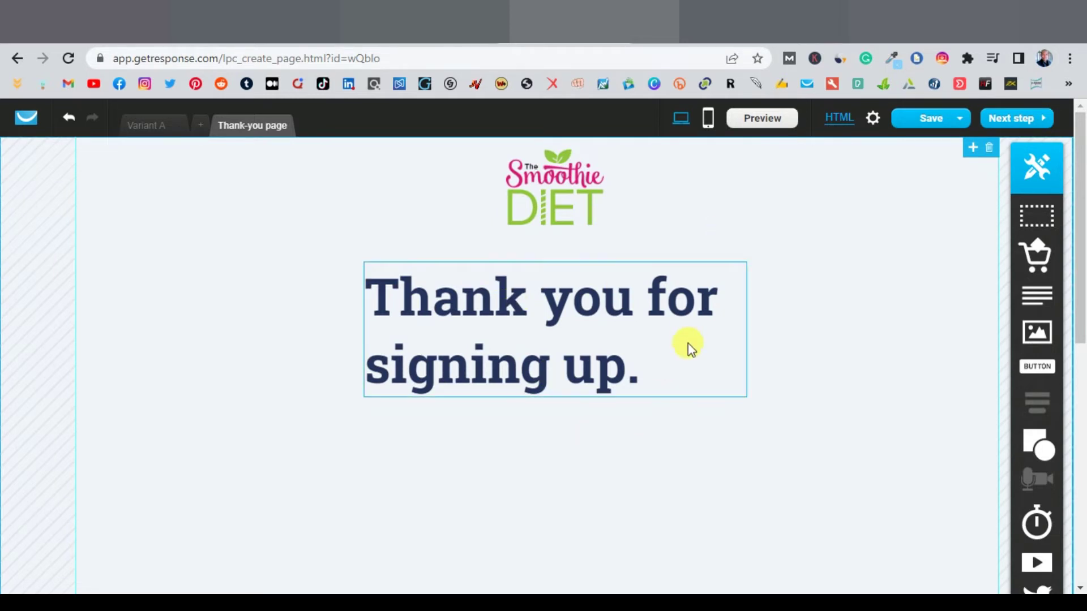
click(707, 118)
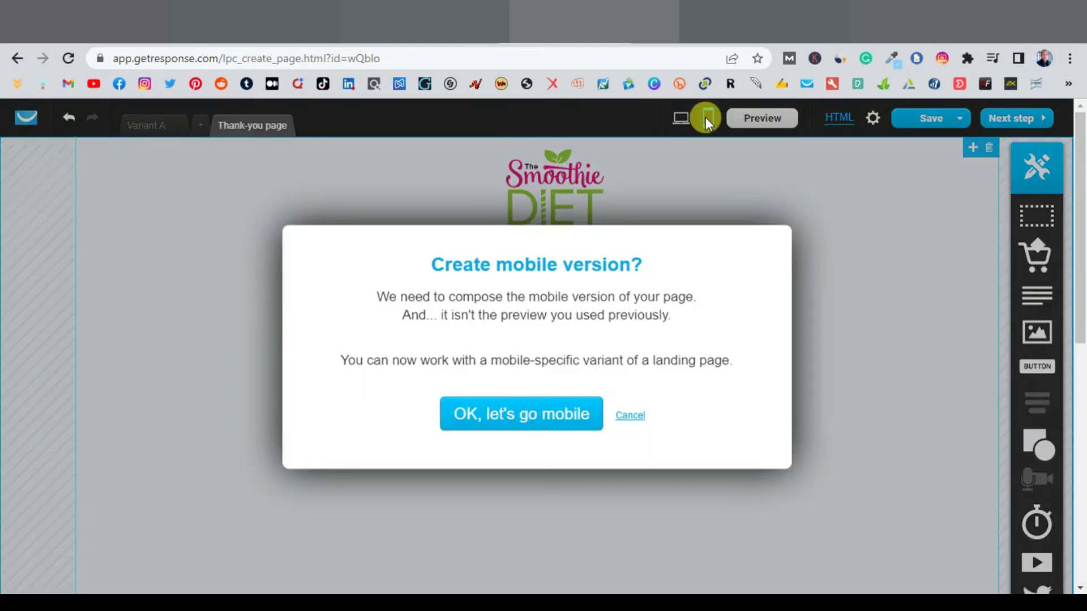
Step: Confirm the mobile version, then delete the small text line and the Brand Logo placeholder
click(529, 426)
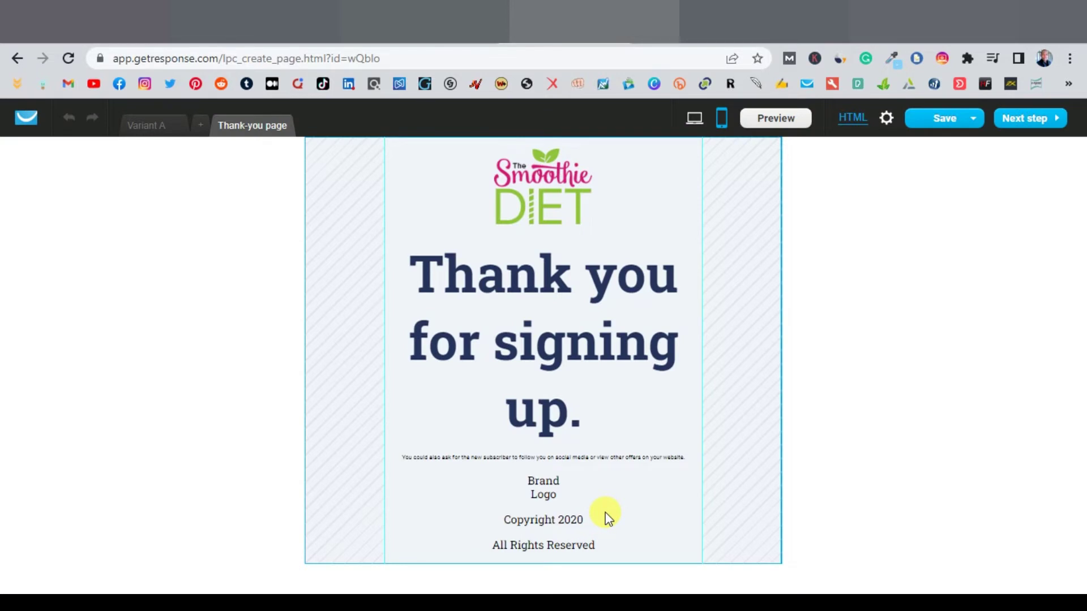
click(634, 460)
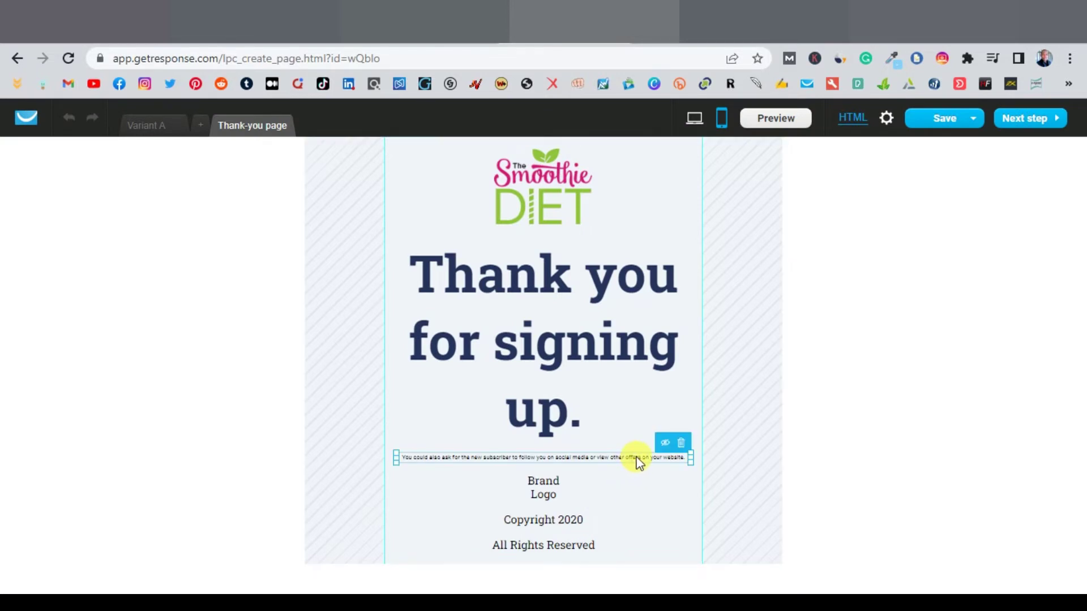
click(683, 444)
click(529, 487)
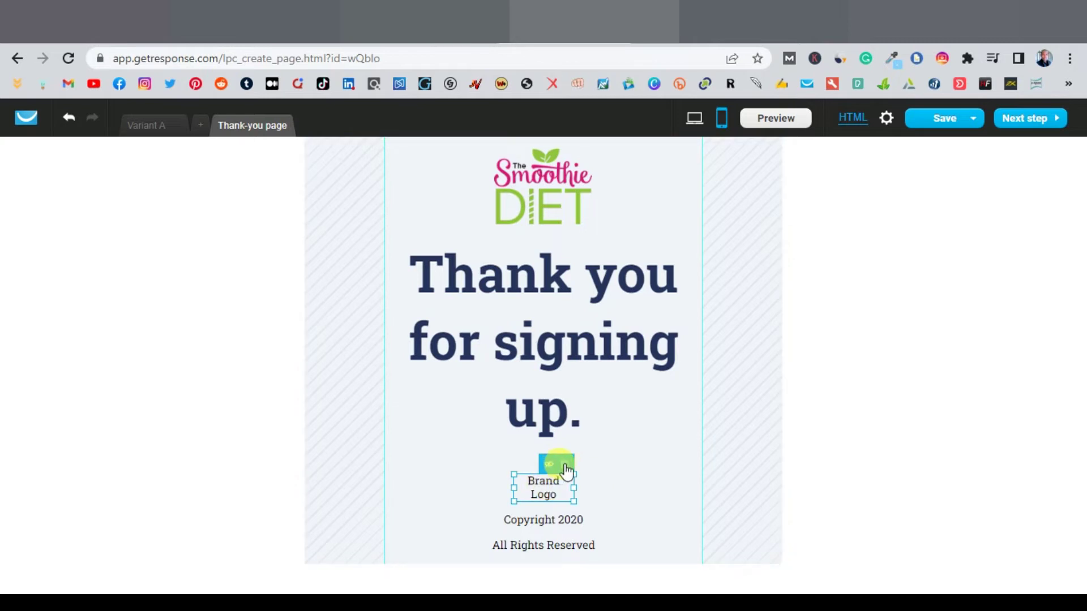
click(564, 464)
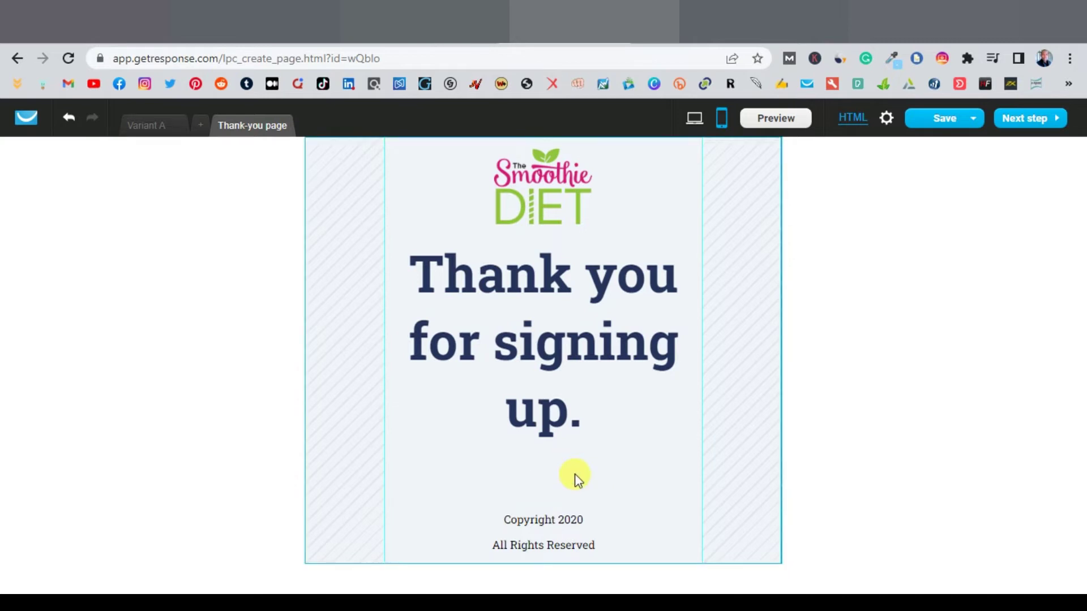
Step: Delete the Copyright 2020 and All Rights Reserved texts, then return to Variant A
click(565, 520)
click(578, 504)
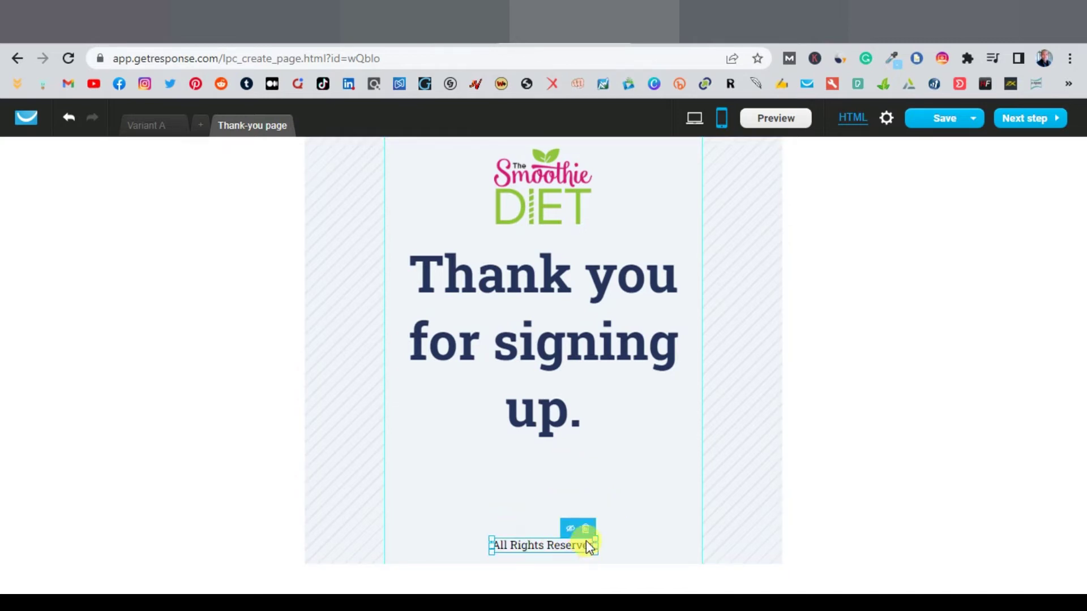
click(589, 531)
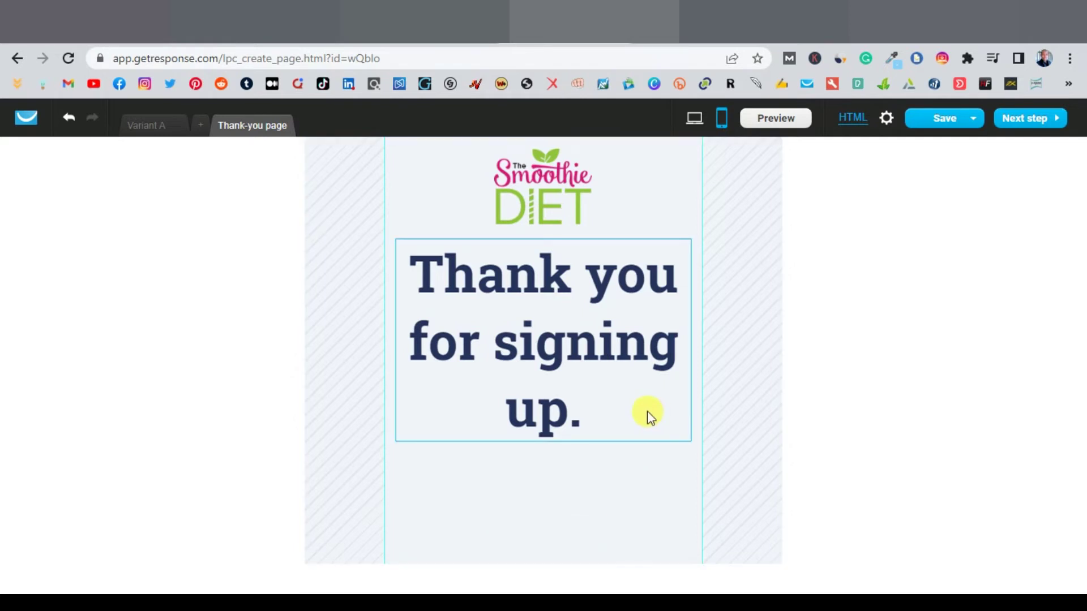
click(163, 125)
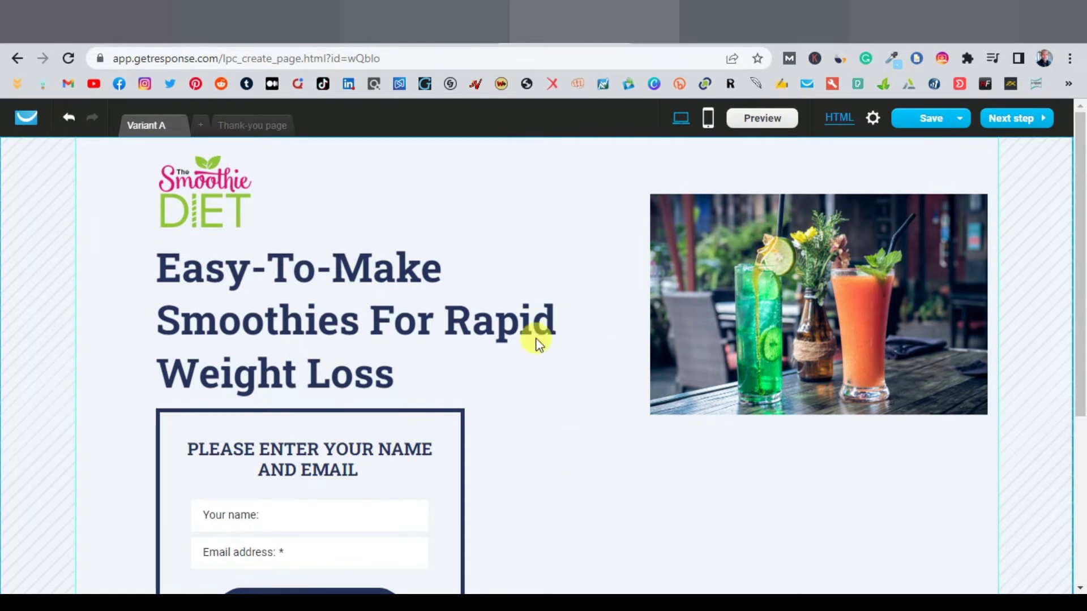
Step: Check the mobile layout, return to desktop, and choose Save and exit
click(708, 117)
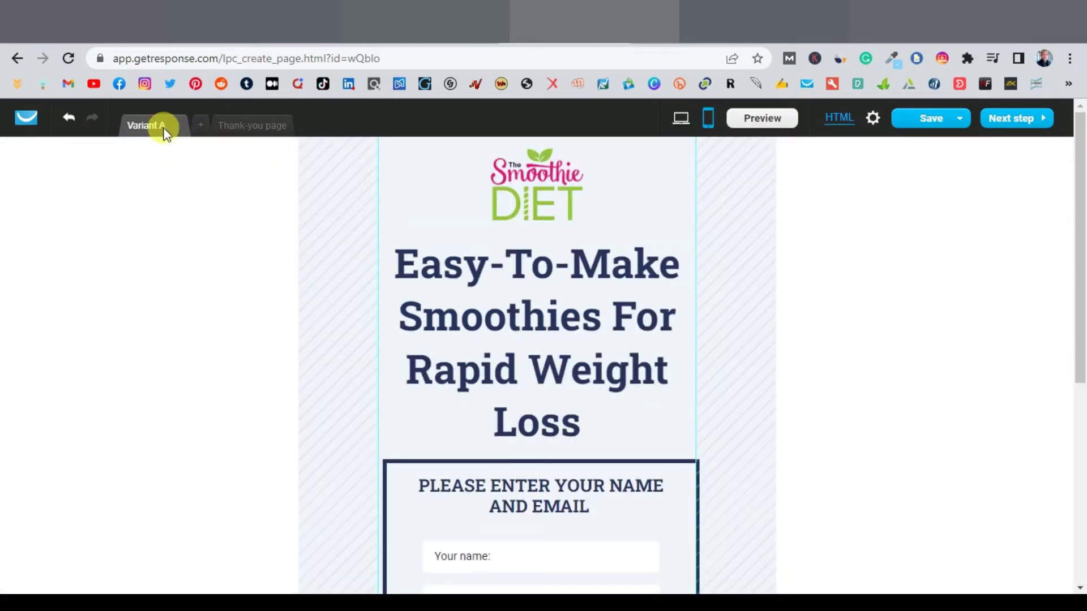
click(680, 119)
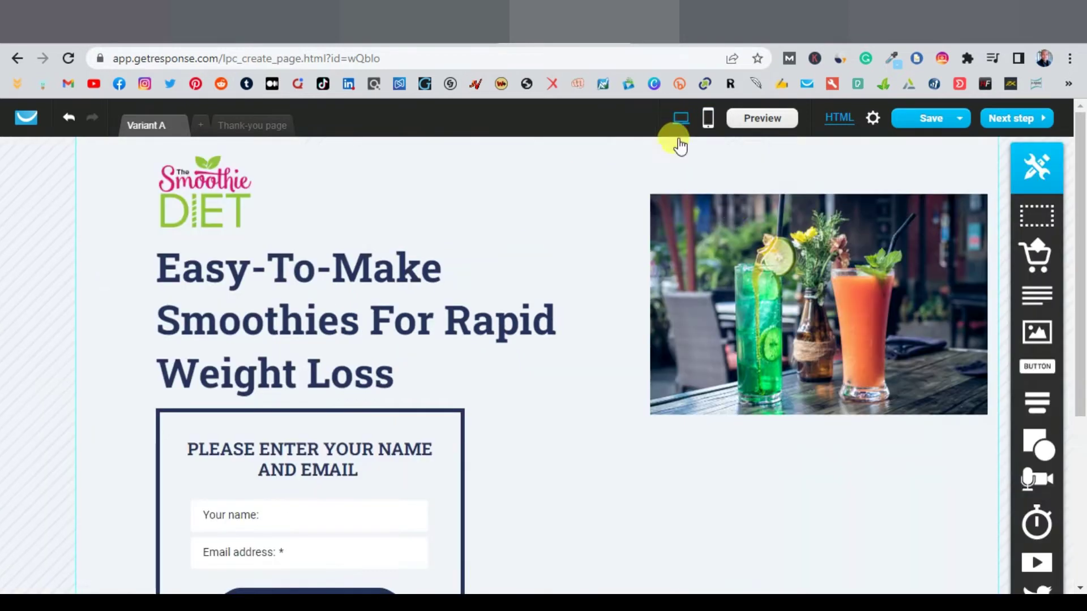
click(962, 121)
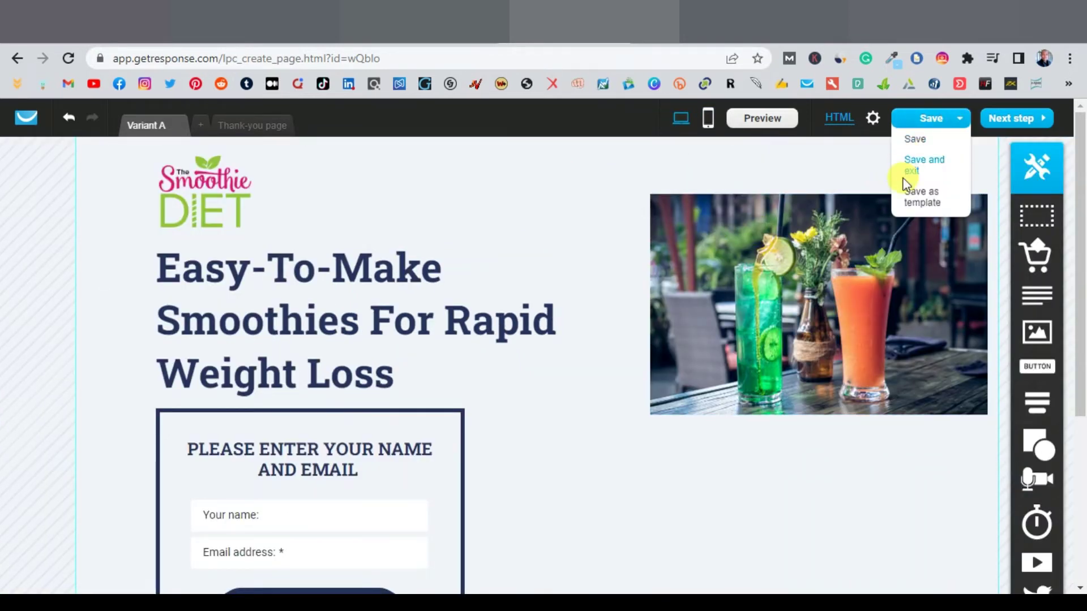
click(920, 165)
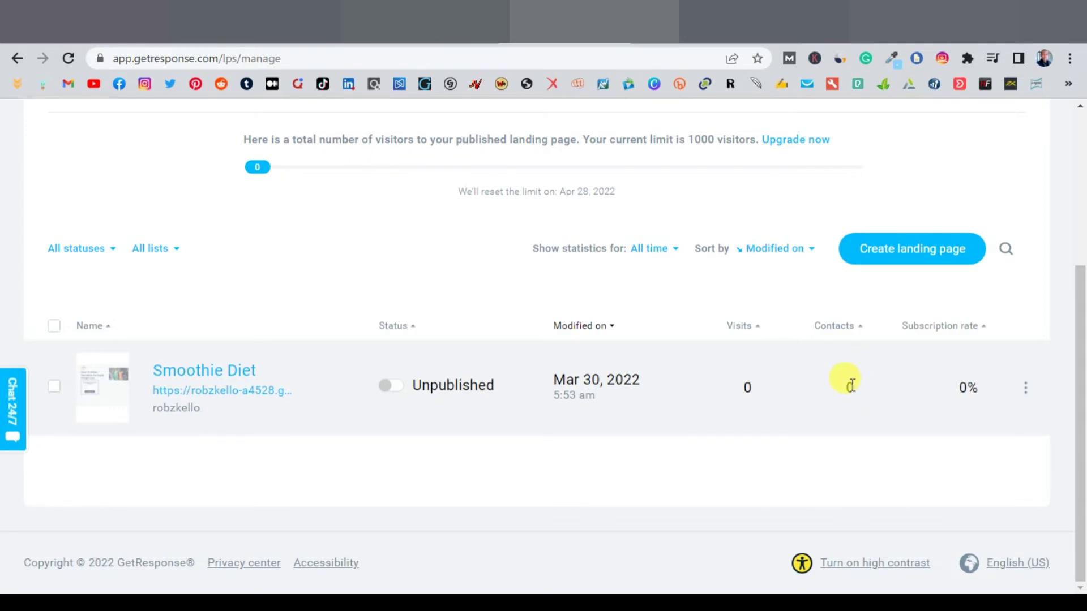
Step: Open the Smoothie Diet page with View online and bring up the On-Screen Keyboard
click(1025, 391)
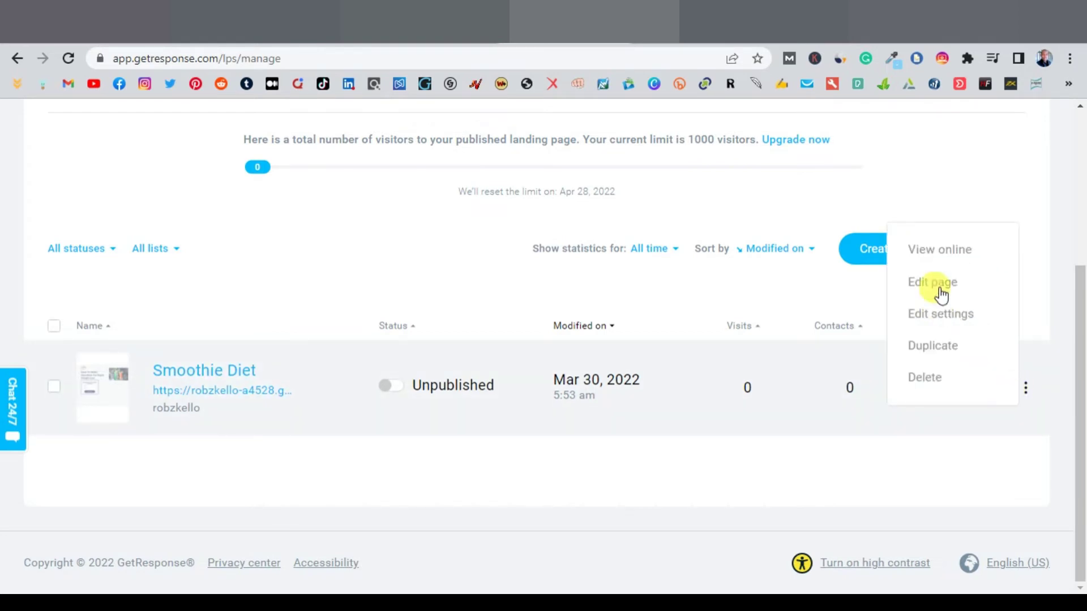
click(932, 251)
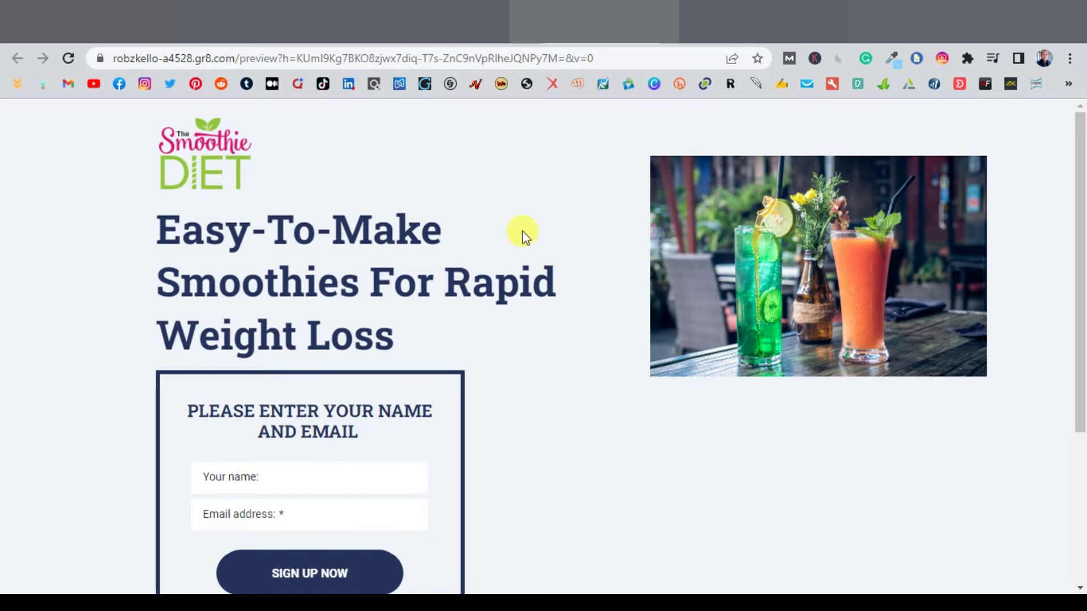
mouse_move(759, 603)
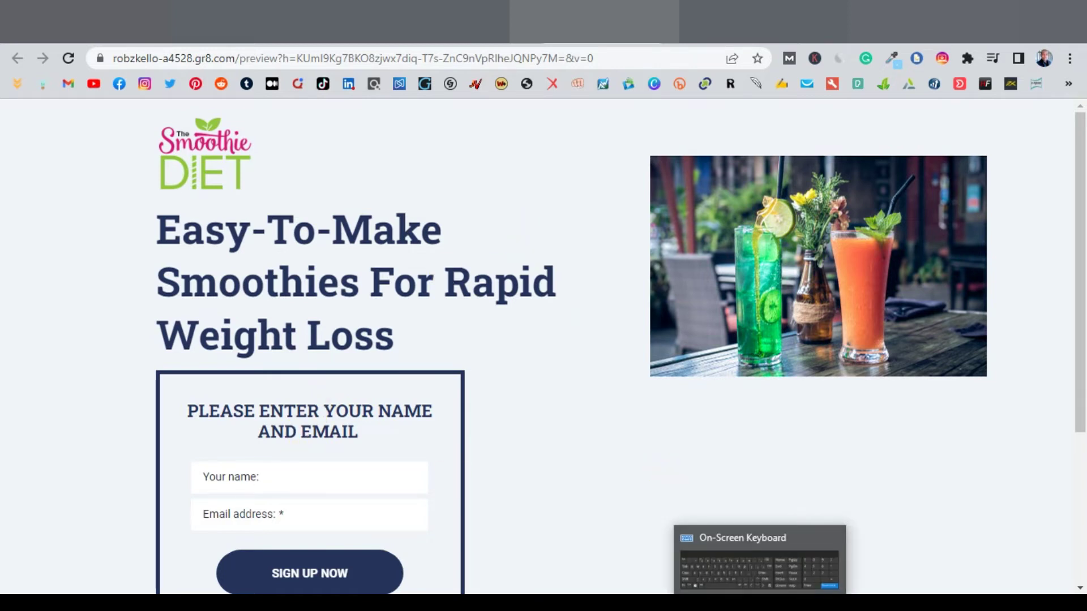
click(759, 560)
Step: Submit a test signup with a first name and an email address via SIGN UP NOW
click(266, 478)
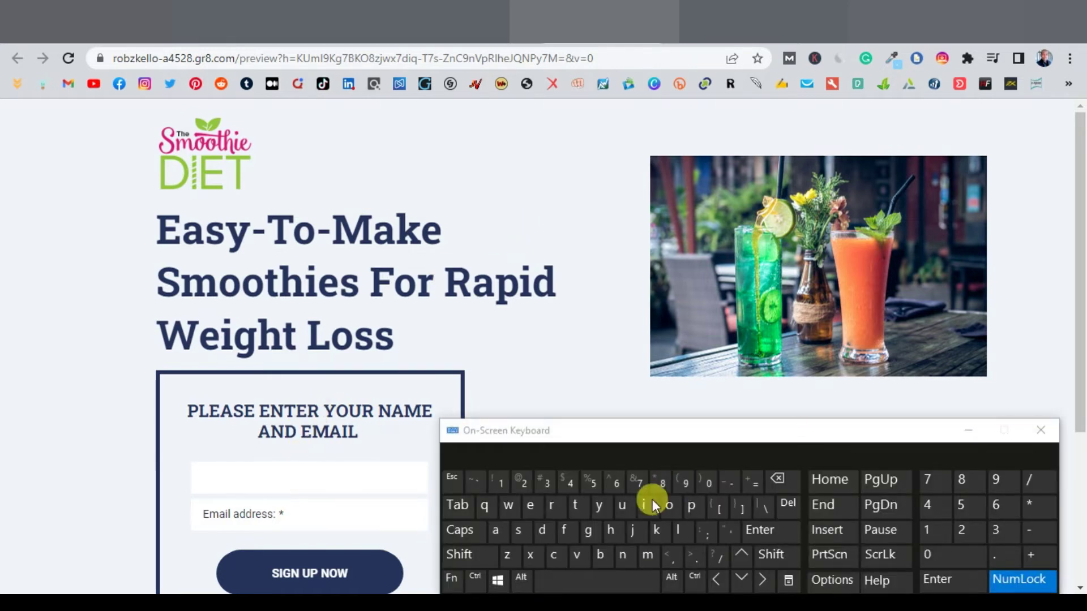
text(Robert)
click(304, 510)
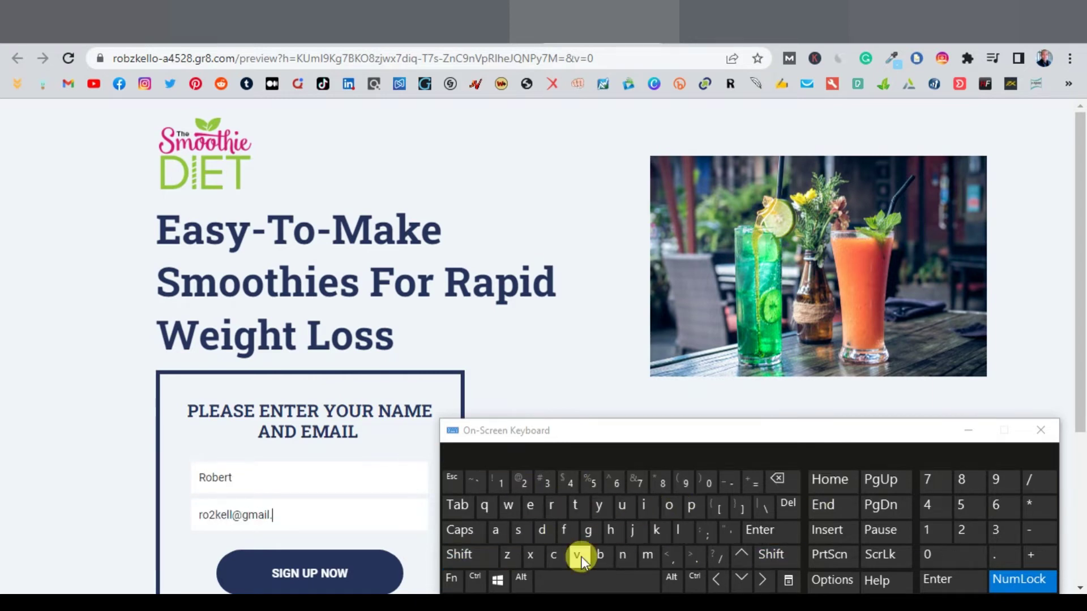
click(965, 430)
click(330, 574)
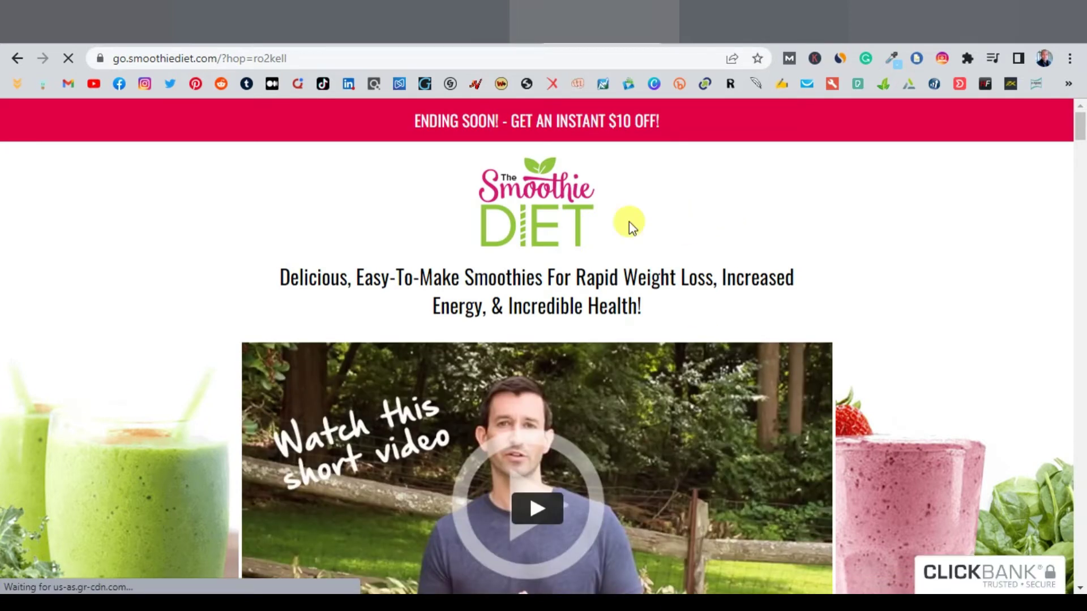
Step: Scroll through The Smoothie Diet sales page, then switch back to the GetResponse landing pages tab
scroll(419, 210, down, 1)
scroll(418, 210, down, 1)
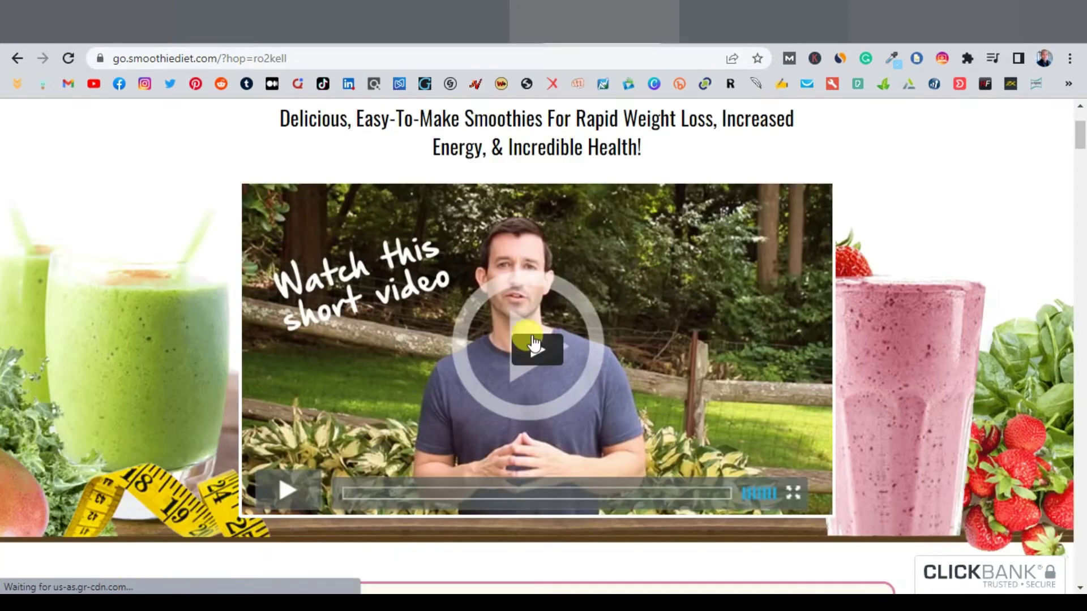
scroll(434, 335, down, 1)
scroll(434, 335, down, 10)
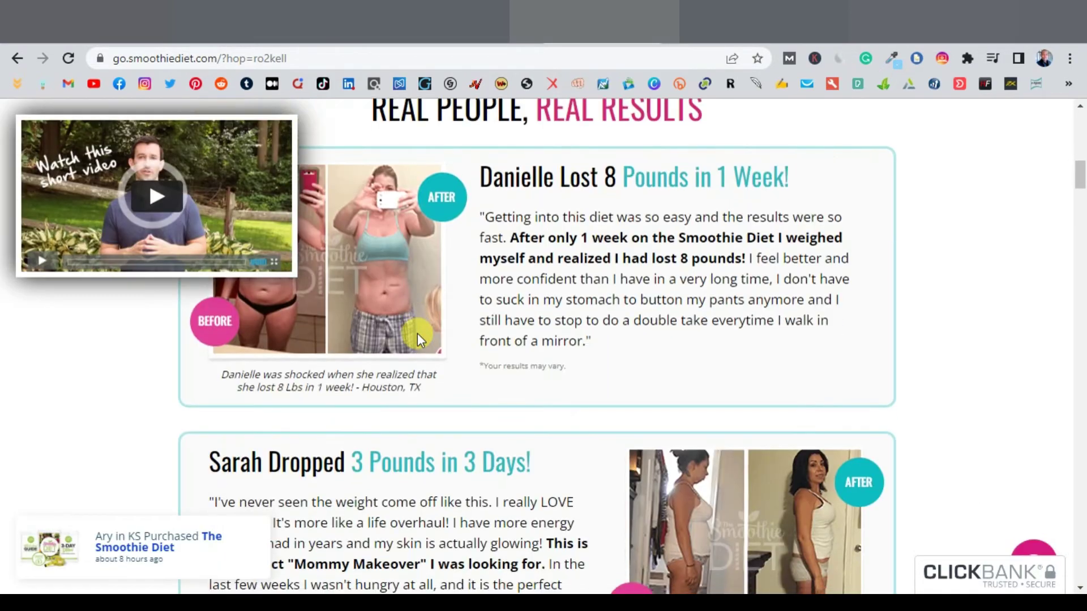
scroll(417, 333, down, 1)
scroll(453, 306, up, 5)
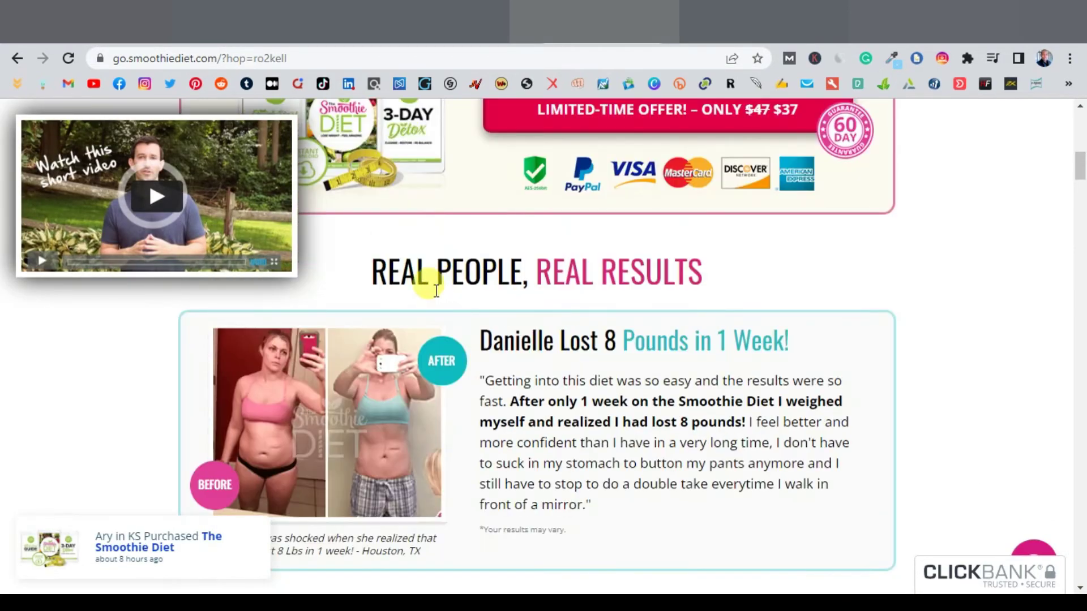
scroll(509, 316, down, 14)
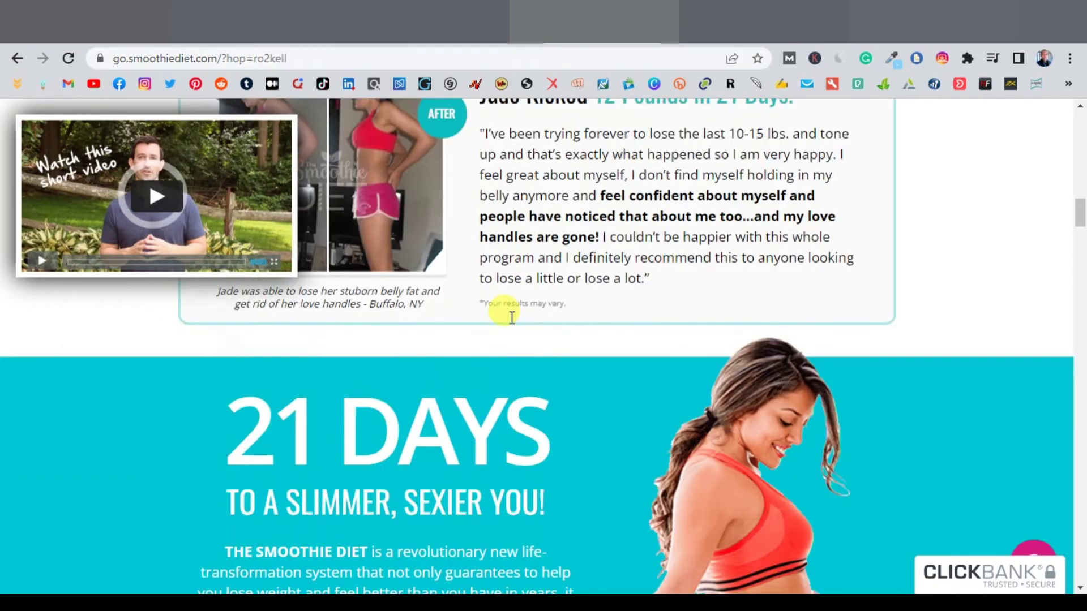
scroll(511, 317, down, 15)
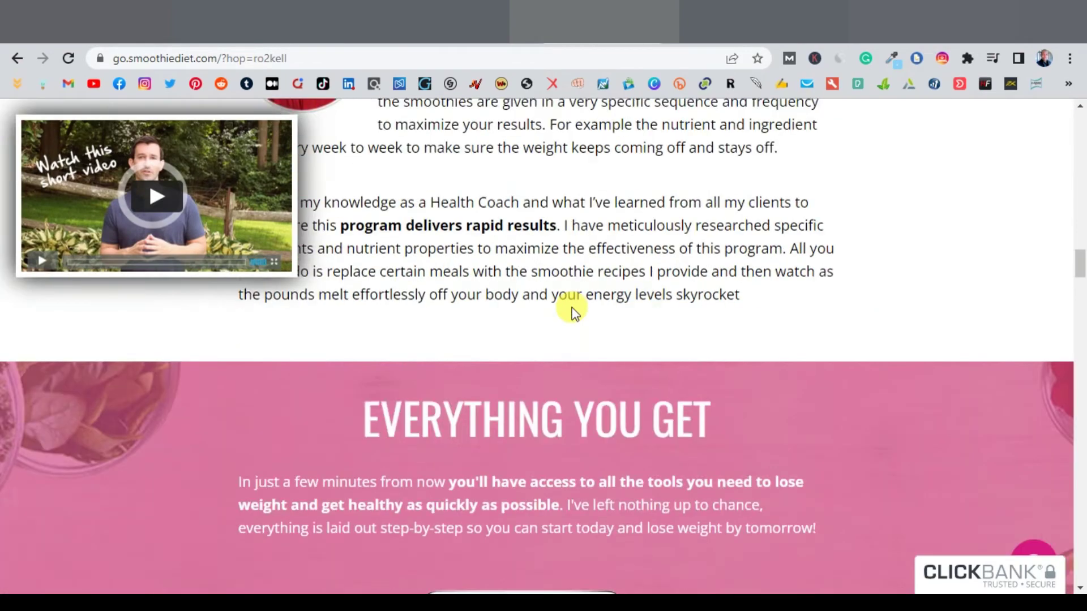
scroll(572, 308, down, 20)
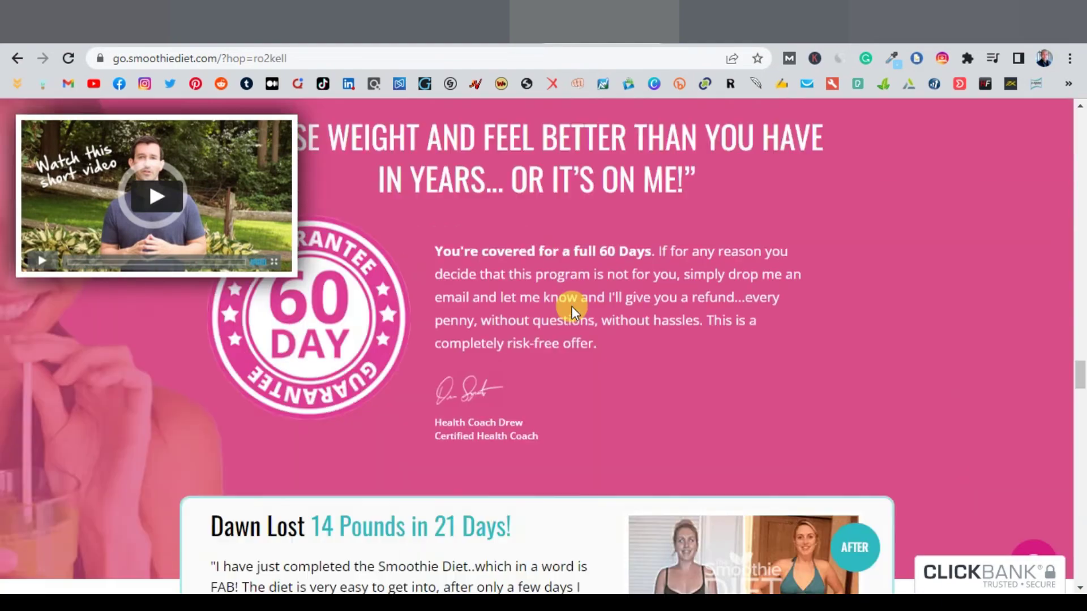
scroll(573, 311, down, 20)
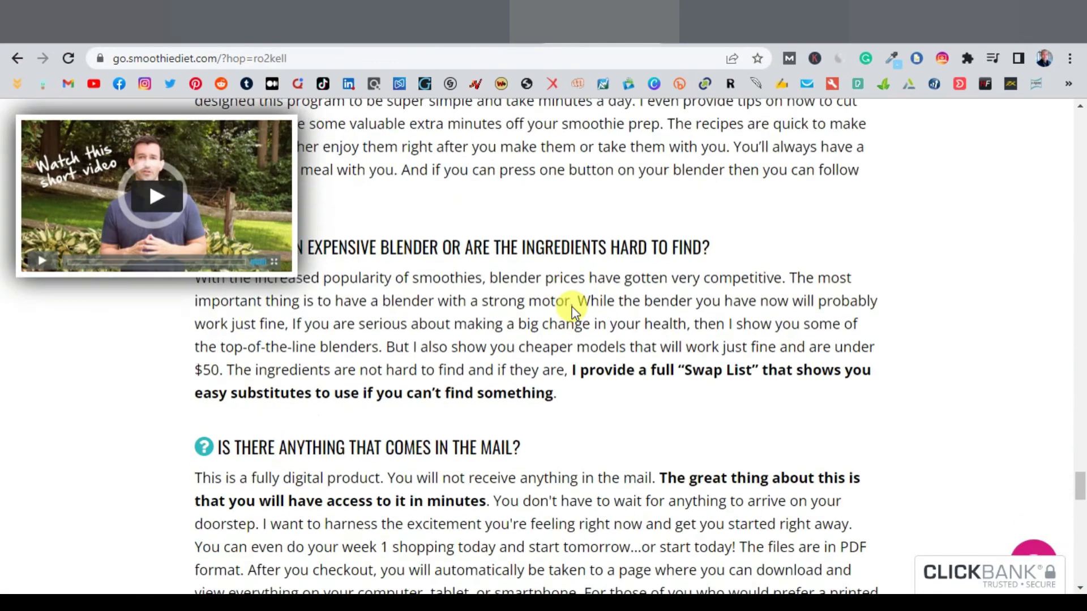
scroll(572, 308, down, 10)
scroll(571, 305, up, 5)
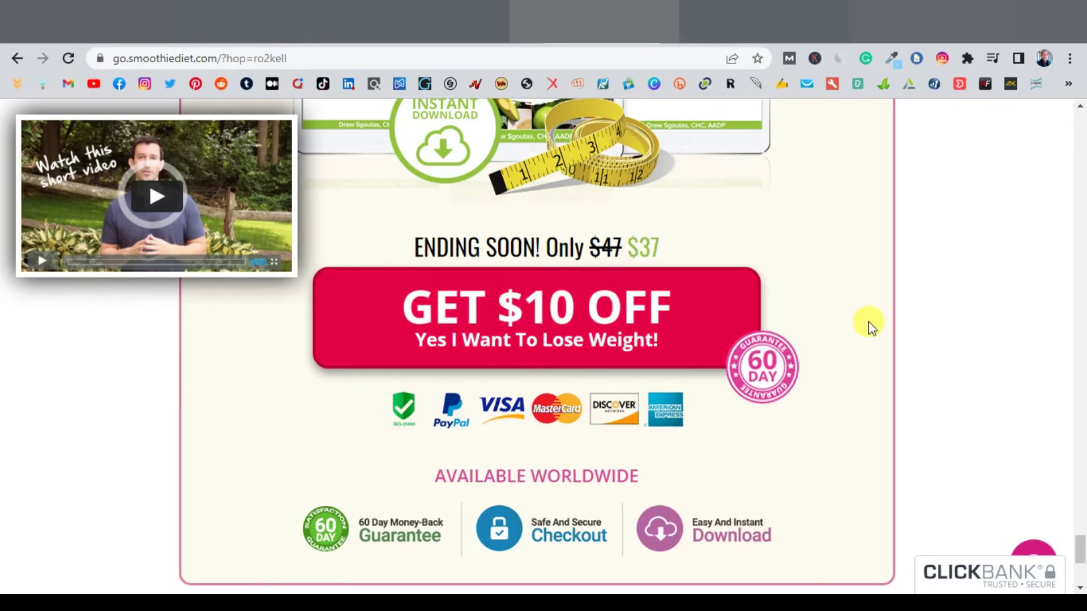
scroll(869, 321, up, 6)
scroll(868, 321, up, 10)
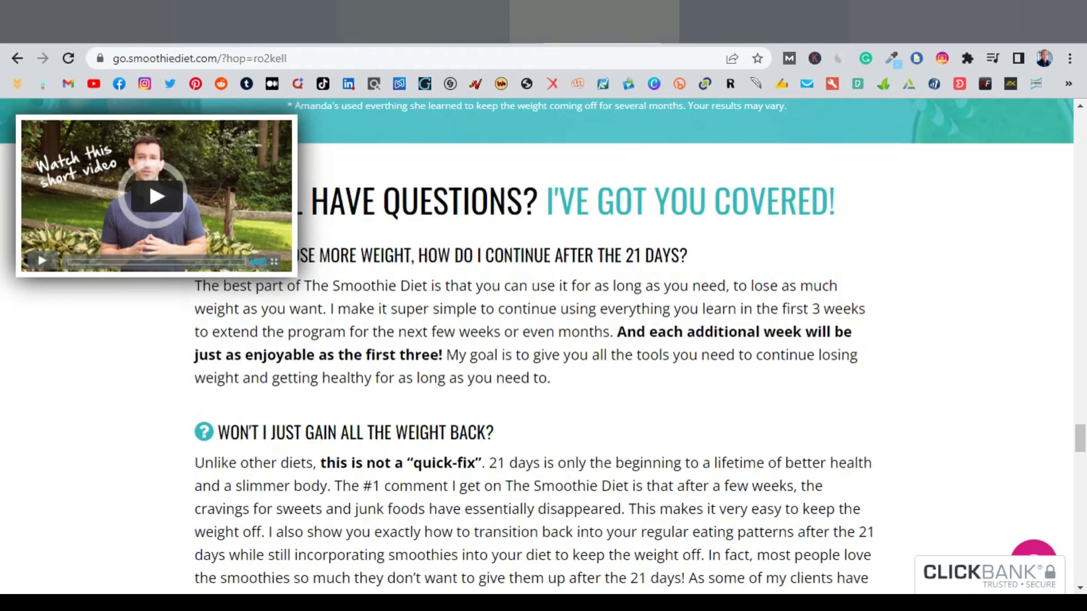
key(ctrl+shift+Tab)
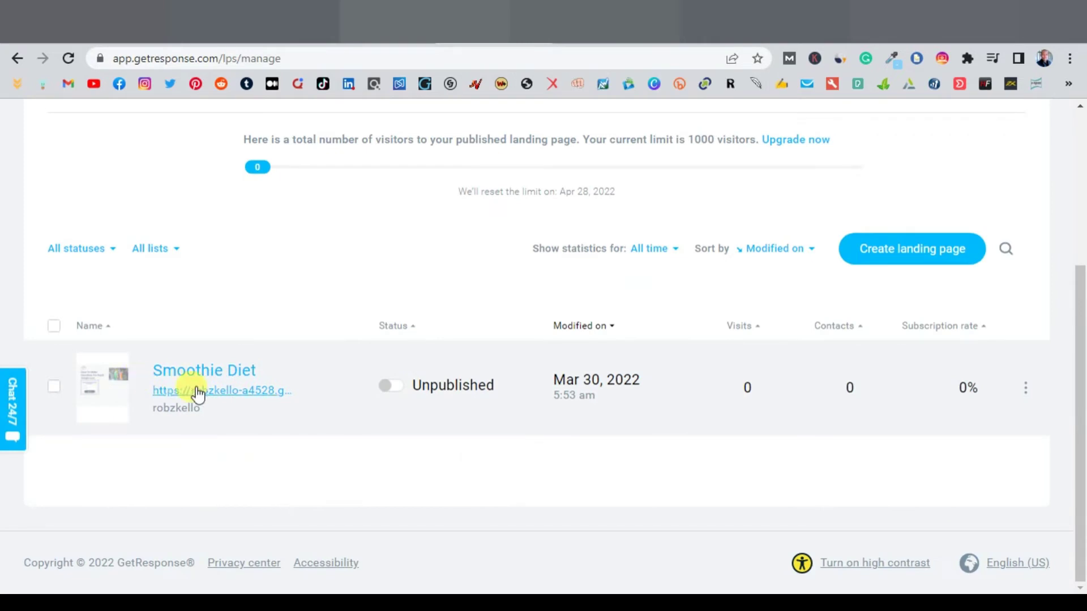
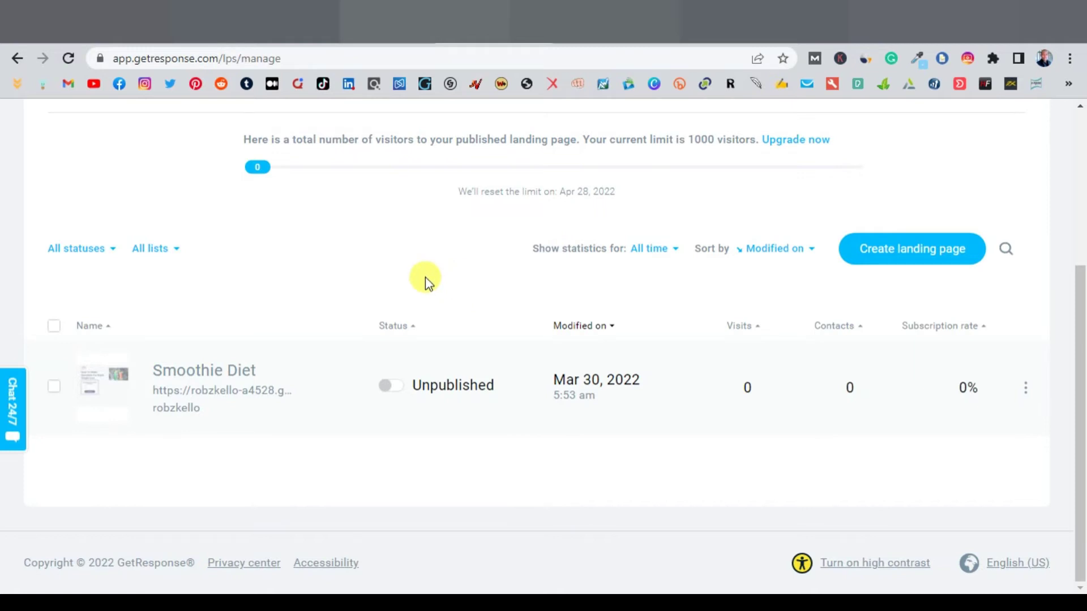
Step: Switch from the GetResponse landing-pages list to the Shoutcart influencer marketing tab
click(136, 22)
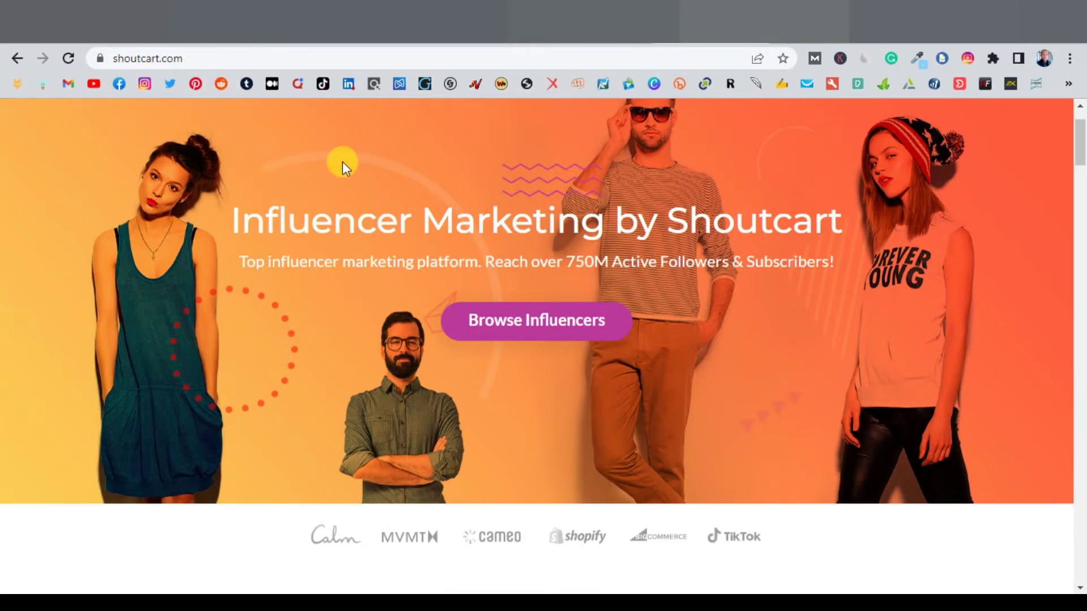
Step: Skim the Shoutcart home page, then go to Browse Influencers
scroll(469, 200, down, 3)
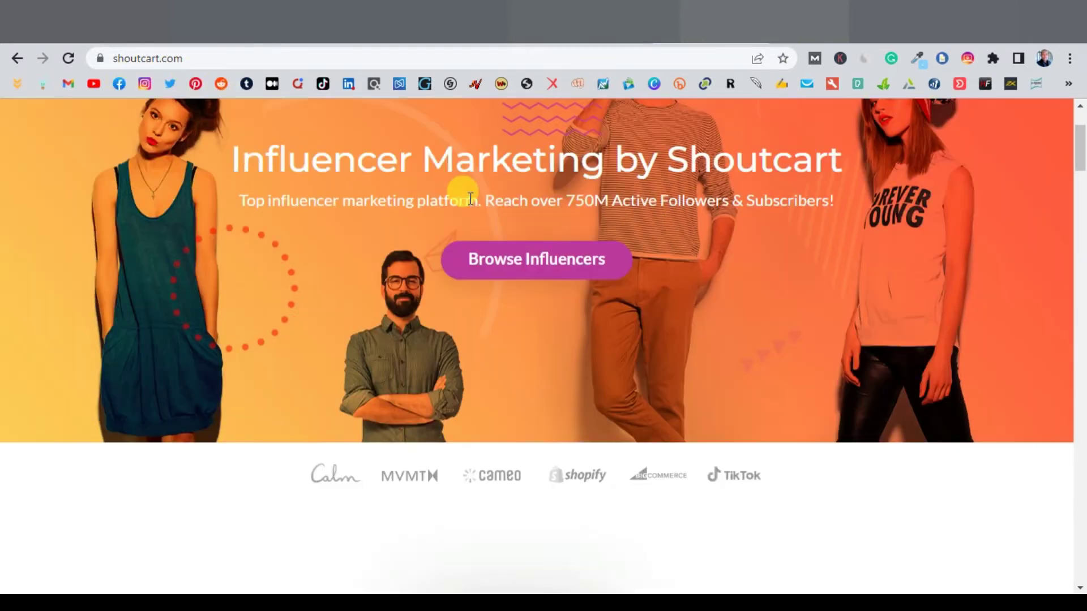
scroll(456, 227, down, 1)
scroll(440, 298, down, 5)
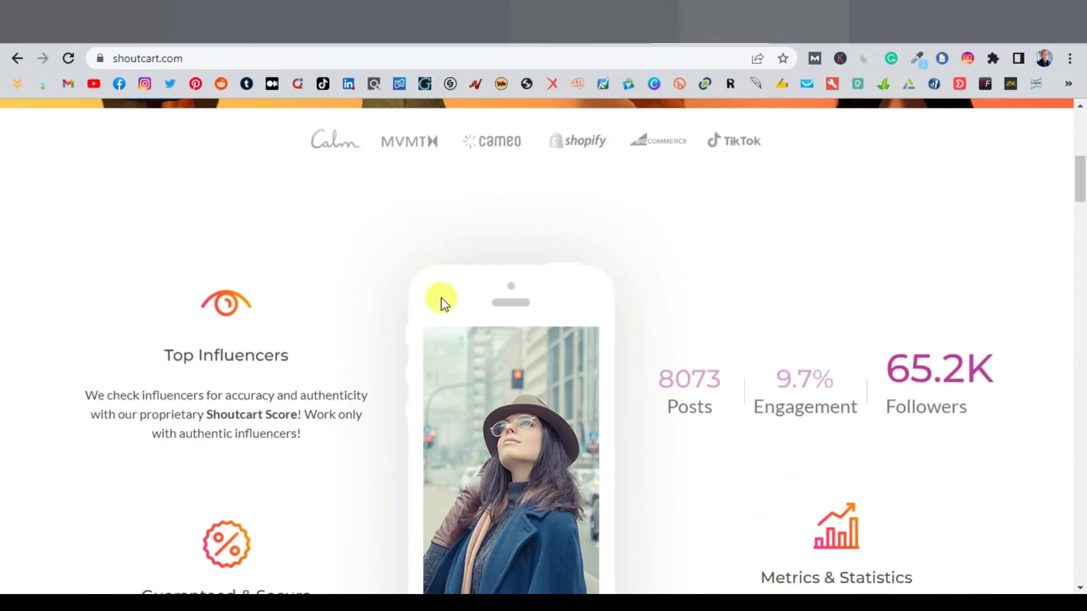
scroll(443, 301, up, 4)
scroll(441, 298, up, 4)
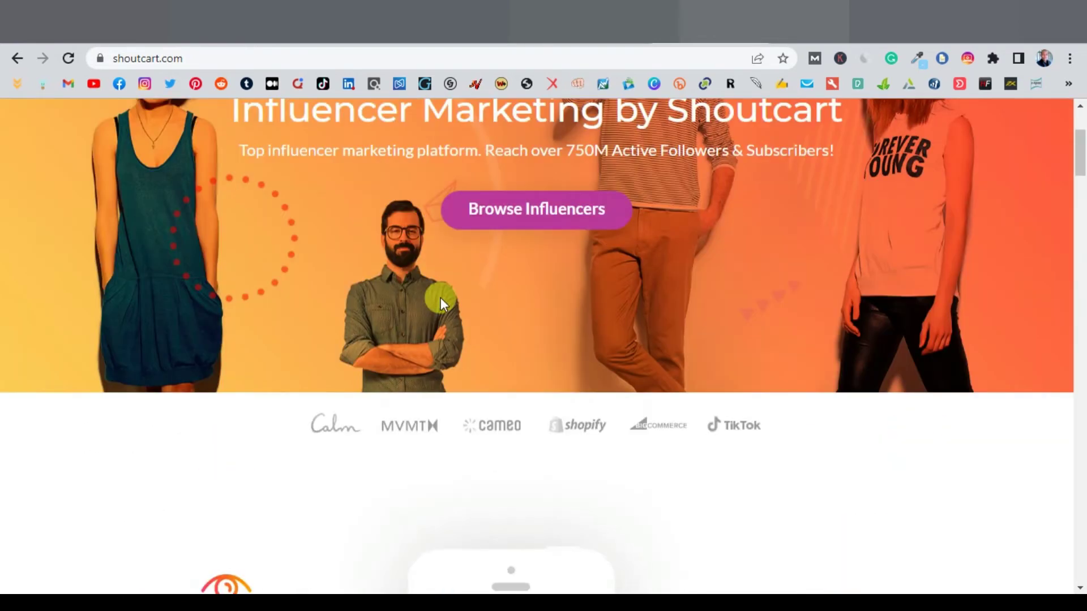
scroll(927, 229, up, 1)
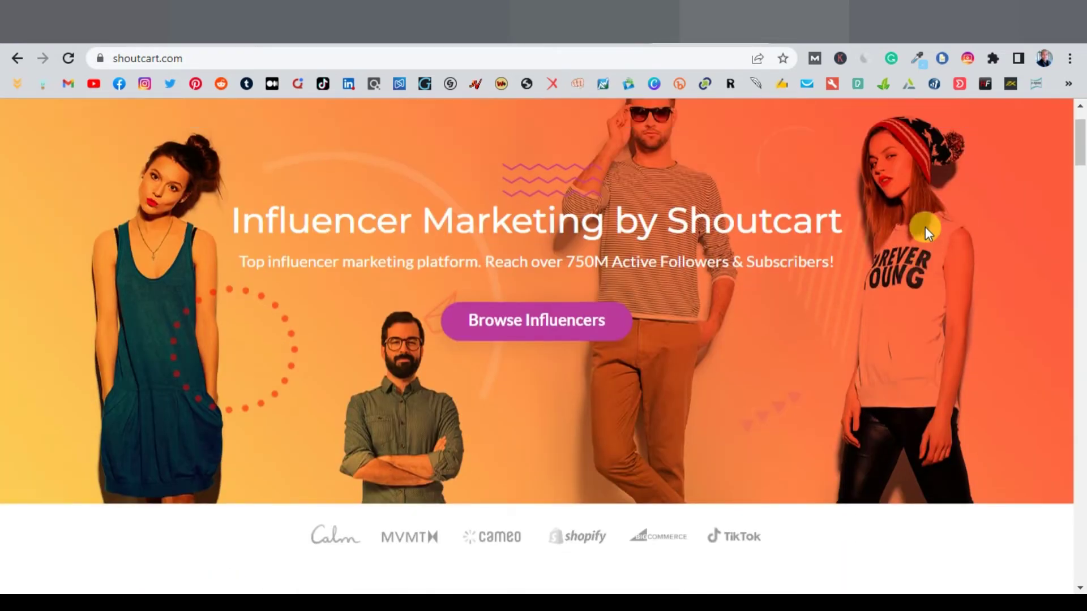
click(530, 328)
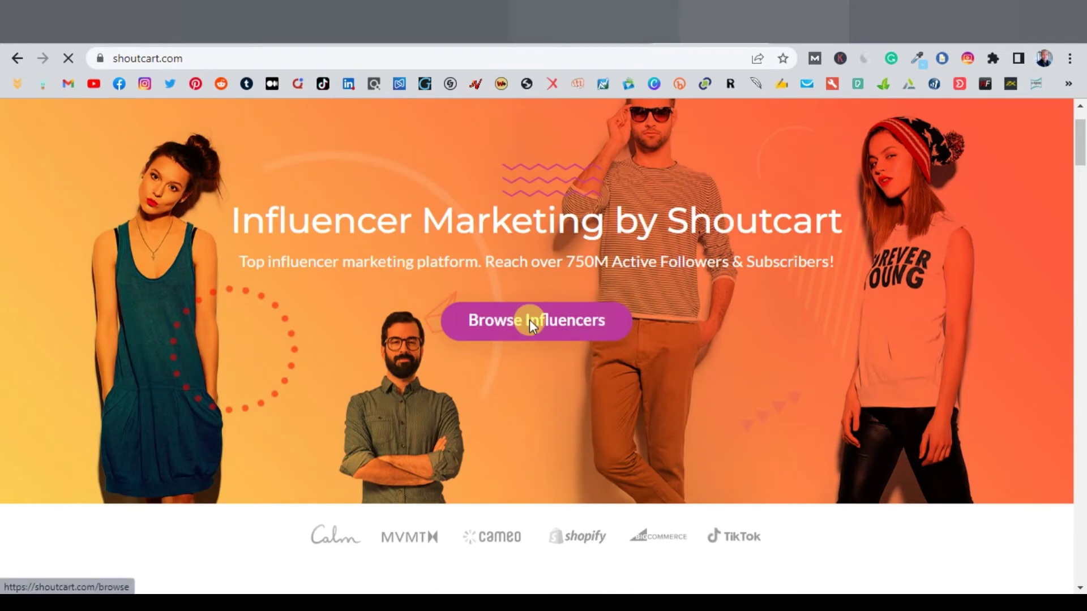
Step: Scan the influencer table and channel filters, then focus the keyword search box
scroll(804, 325, down, 1)
scroll(803, 325, down, 2)
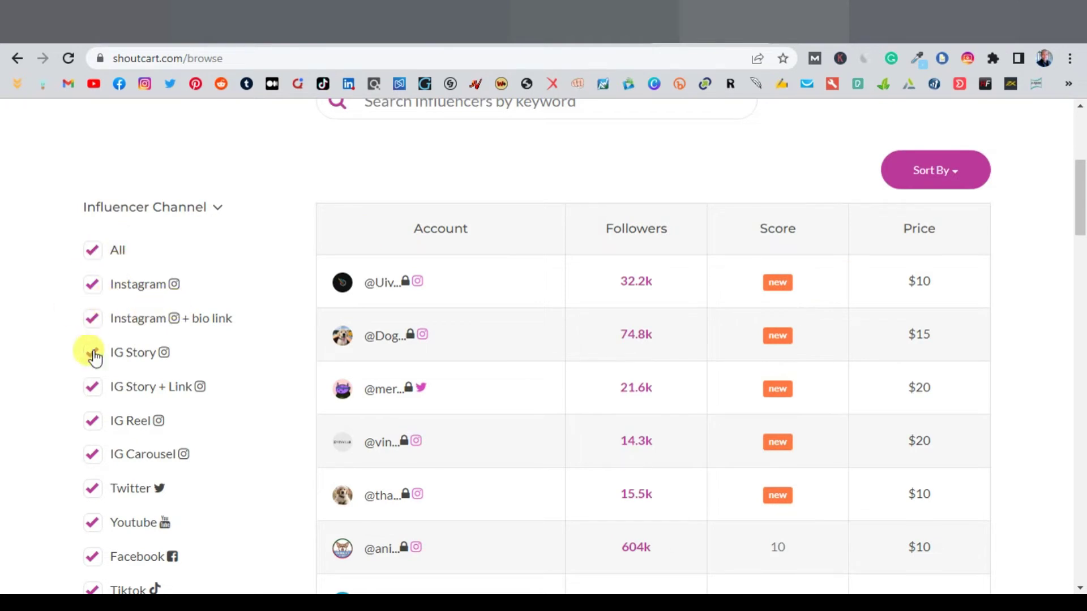
scroll(88, 417, down, 2)
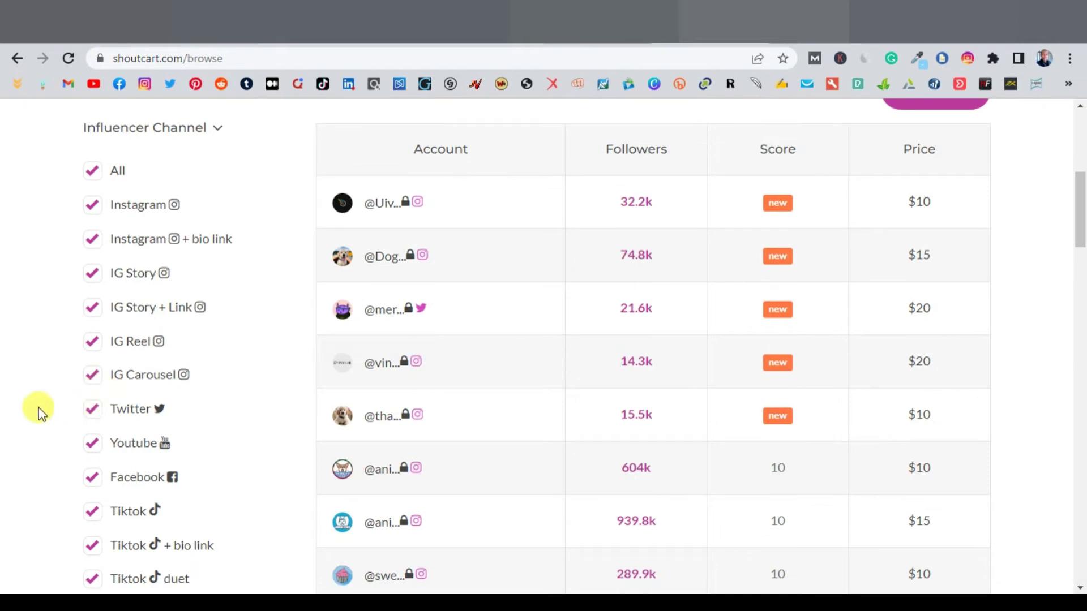
scroll(121, 345, down, 2)
scroll(86, 434, down, 2)
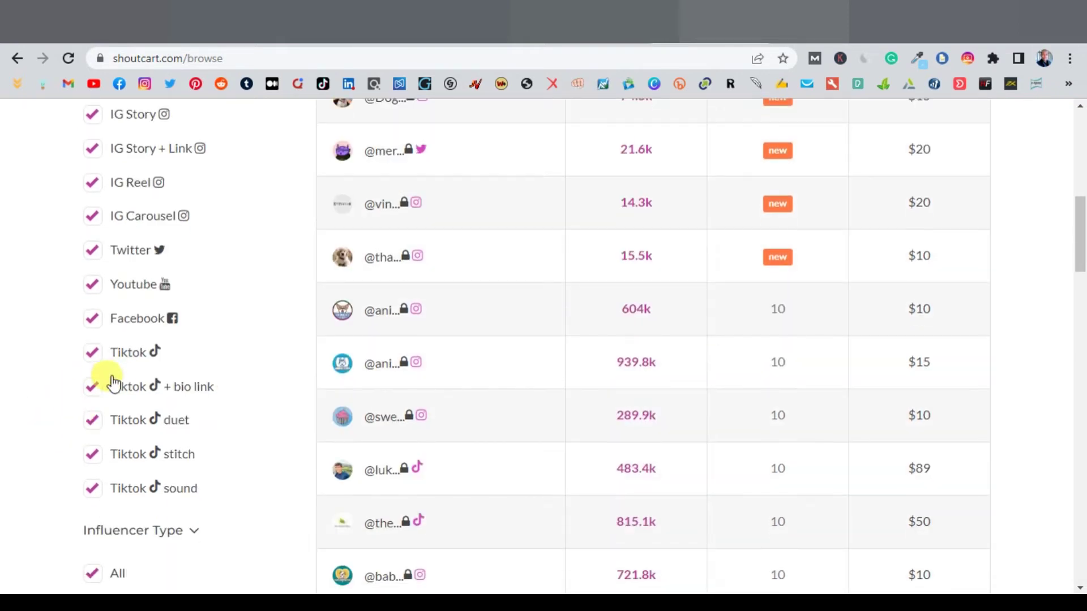
scroll(61, 449, down, 2)
scroll(204, 412, up, 8)
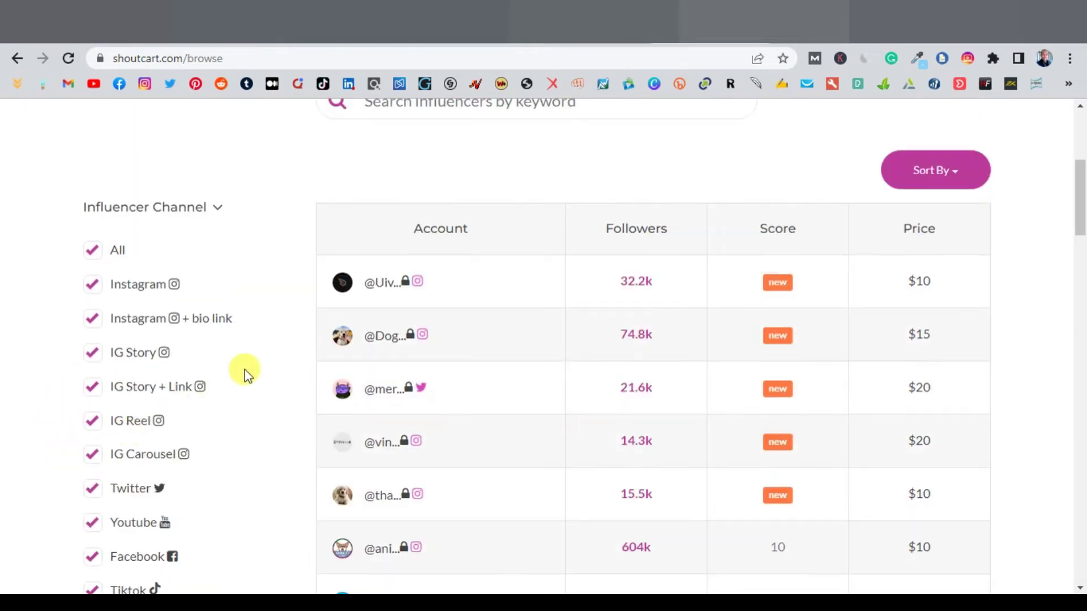
scroll(245, 371, down, 1)
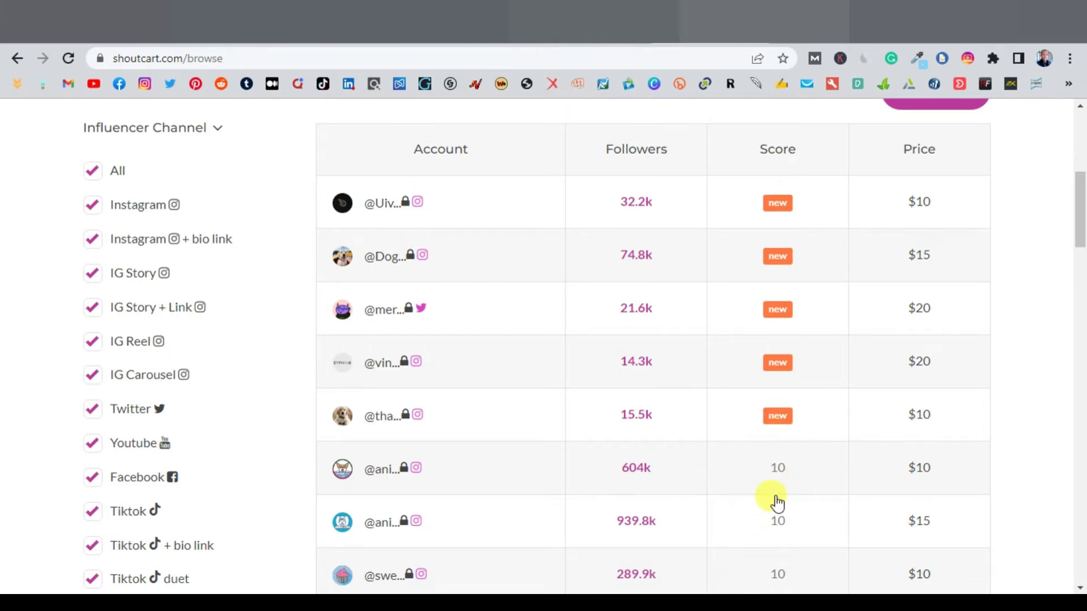
scroll(778, 498, down, 4)
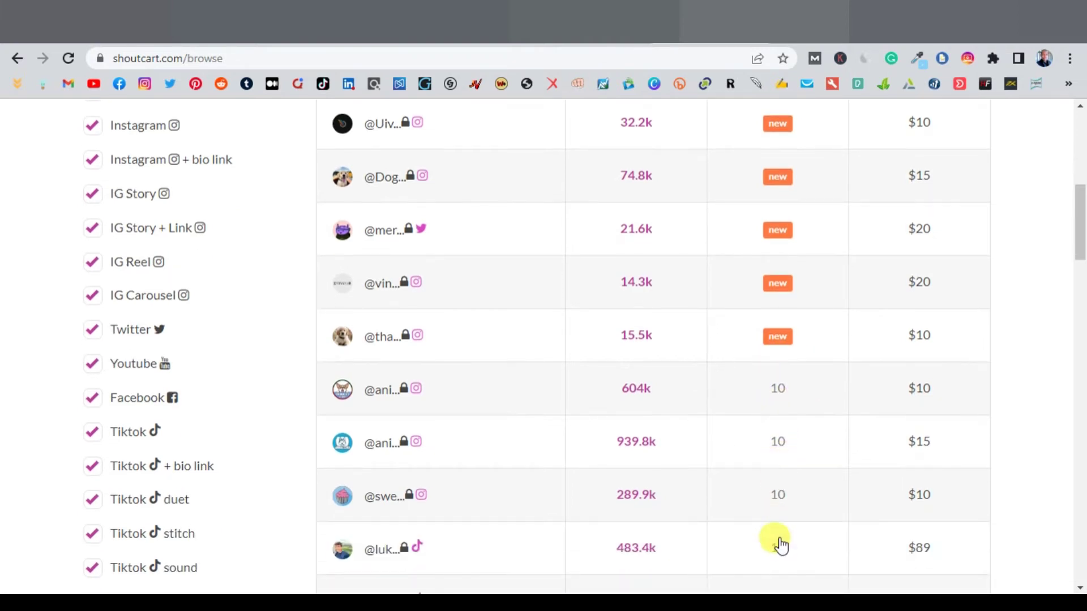
scroll(781, 547, up, 4)
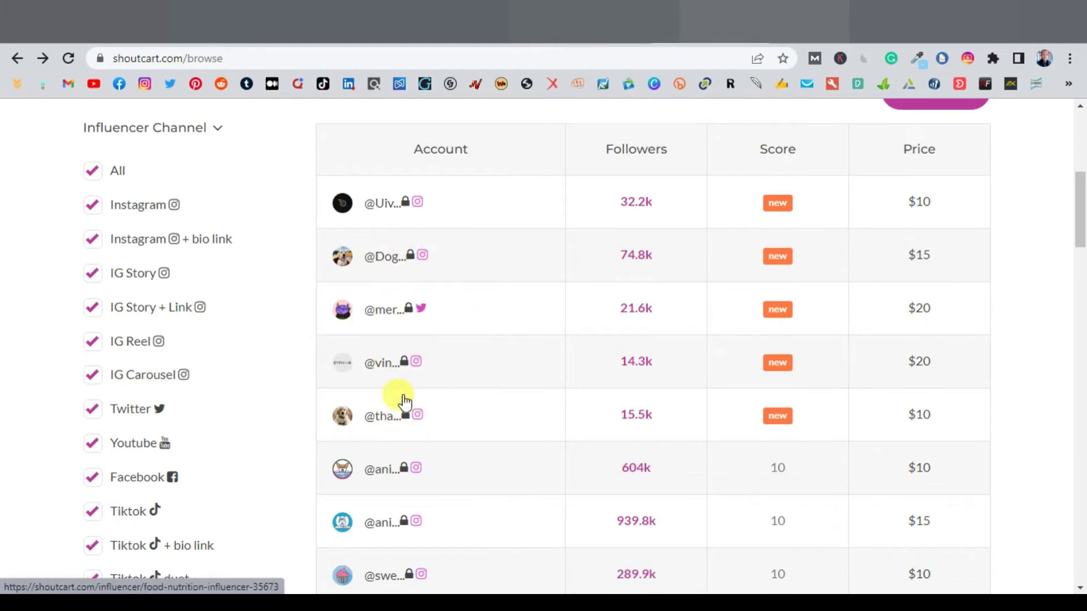
scroll(405, 399, down, 7)
scroll(405, 399, up, 14)
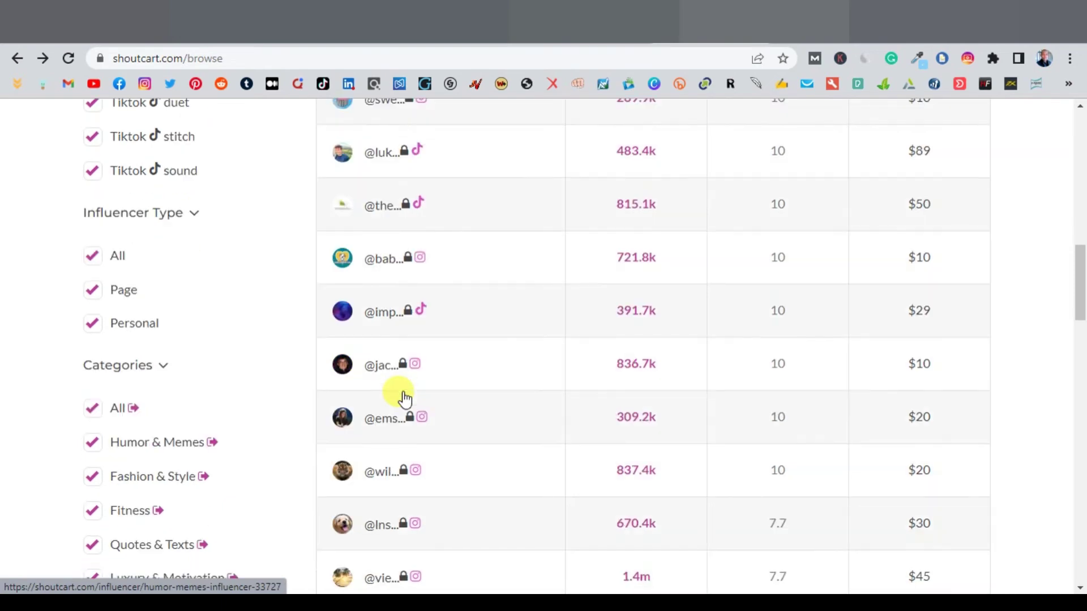
click(516, 429)
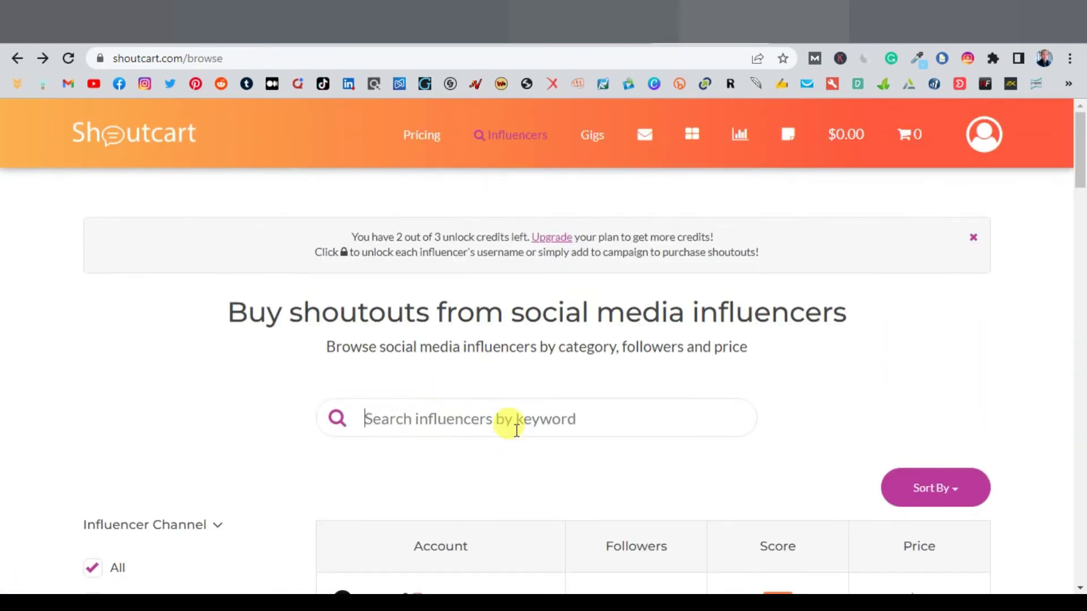
Step: Search influencers for 'health' using the On-Screen Keyboard and scroll to the results
scroll(487, 413, down, 1)
scroll(491, 417, up, 1)
key(ctrl+super+o)
scroll(393, 412, down, 1)
click(610, 530)
click(530, 505)
click(495, 530)
click(484, 456)
key(Return)
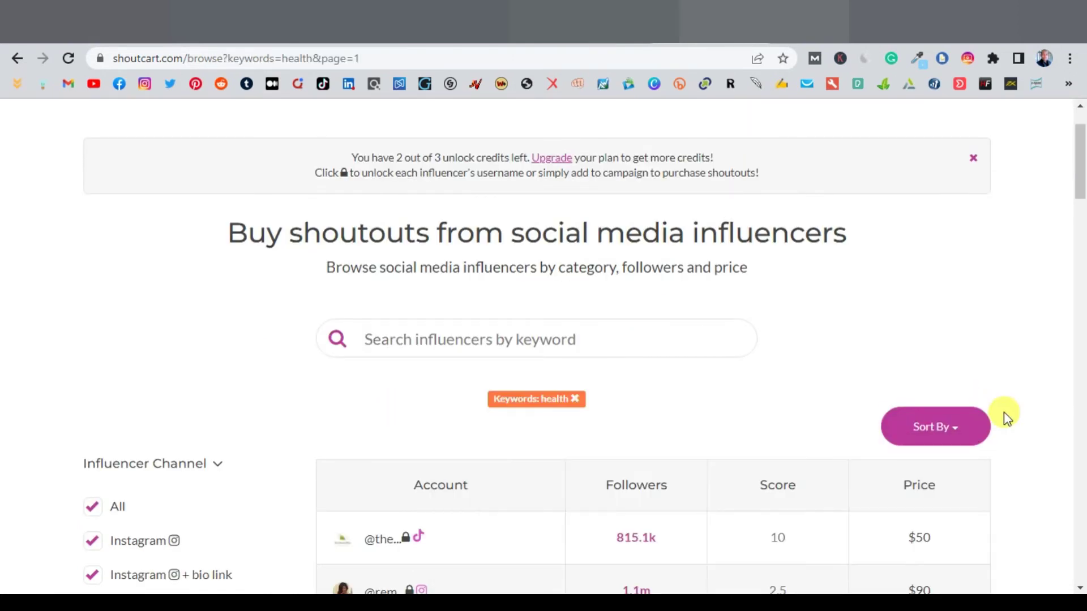
scroll(1004, 412, down, 5)
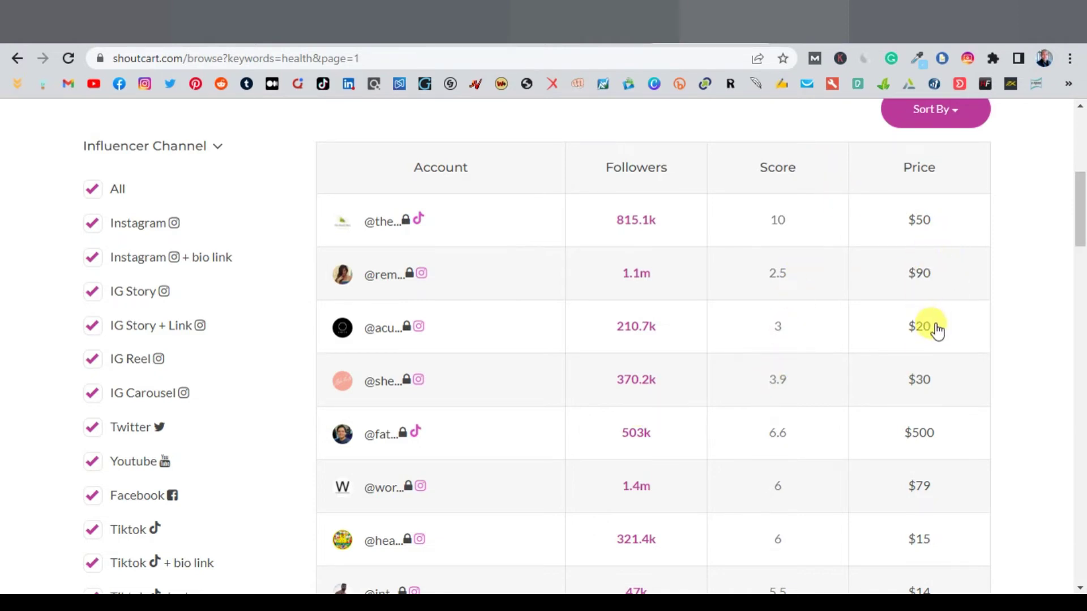
scroll(935, 331, down, 1)
scroll(934, 328, up, 1)
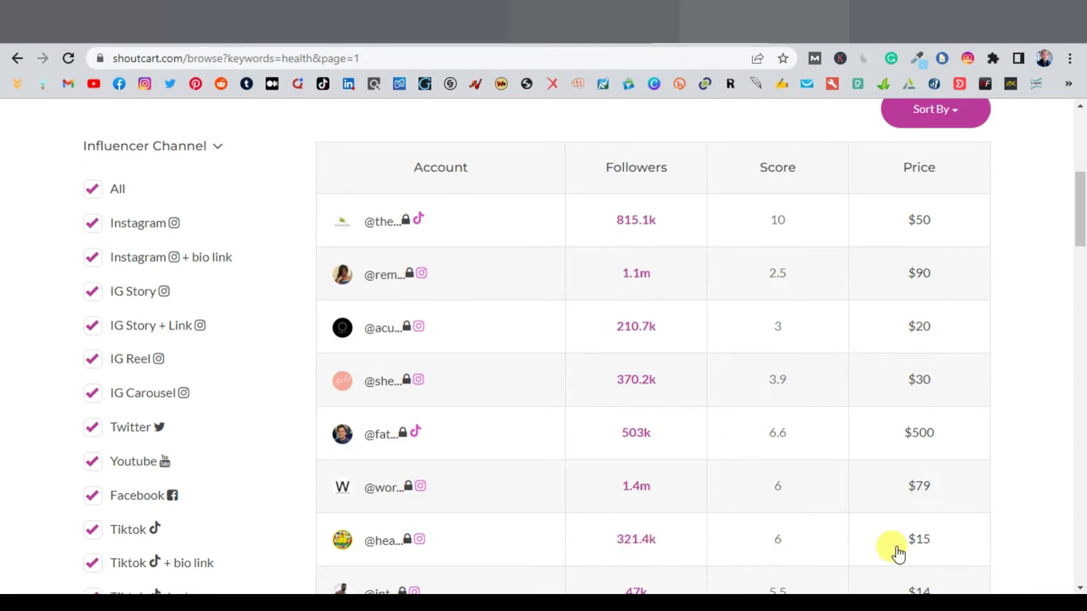
Step: Open the 321.4k-follower fitness influencer and show Shoutout+bio prices of $20, $55 and $85
click(934, 543)
scroll(917, 535, down, 1)
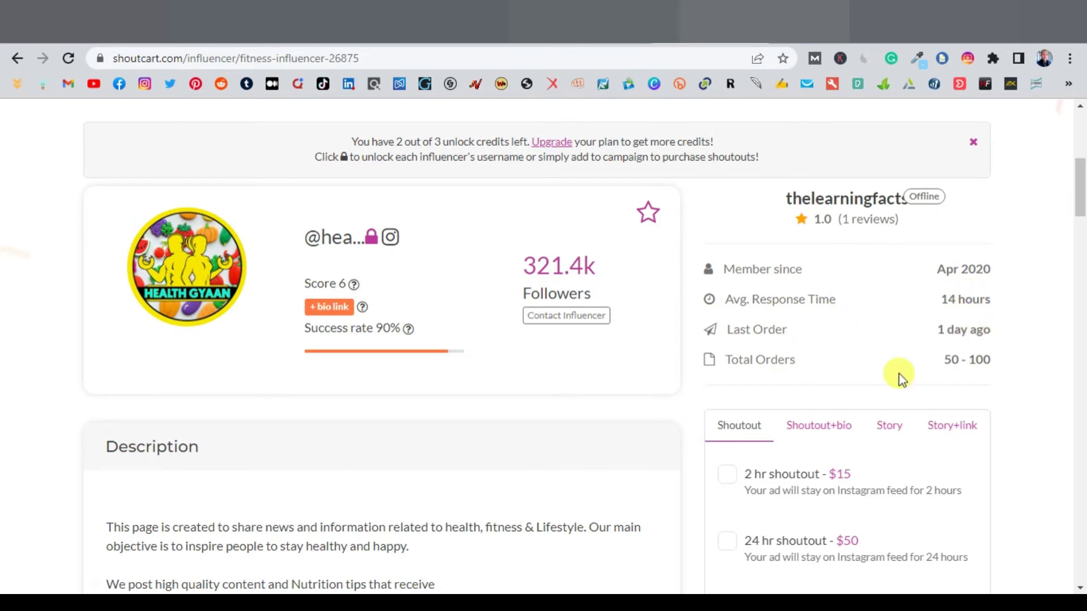
scroll(678, 375, down, 3)
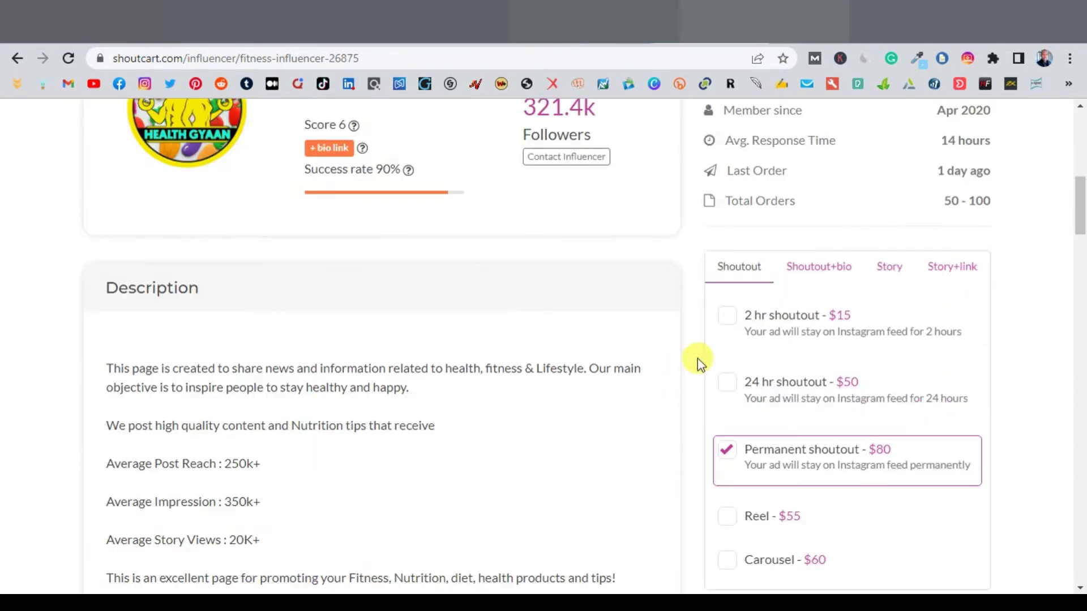
scroll(698, 359, down, 2)
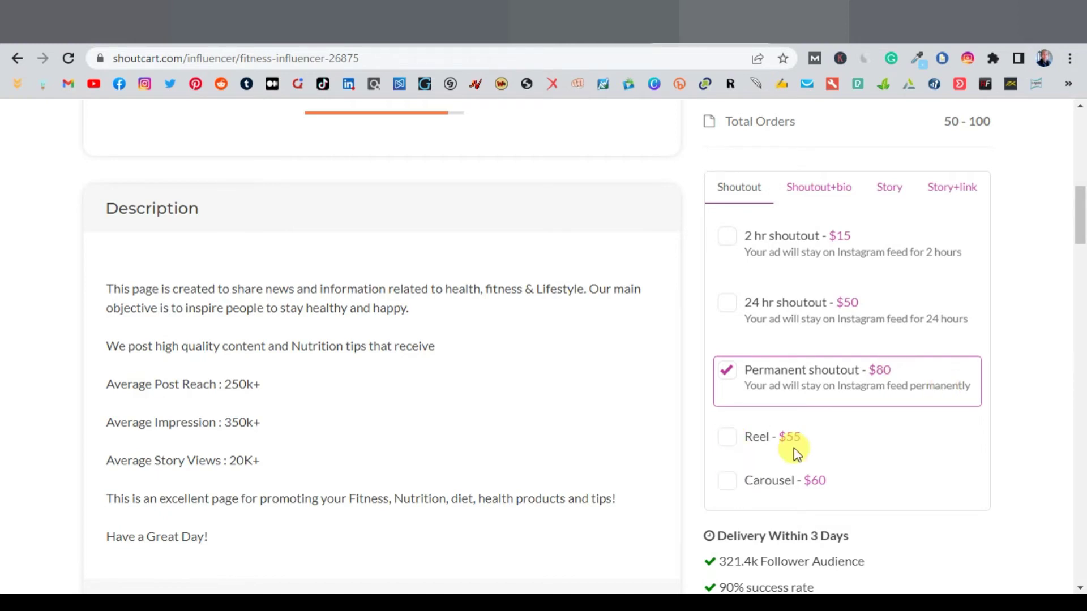
click(816, 192)
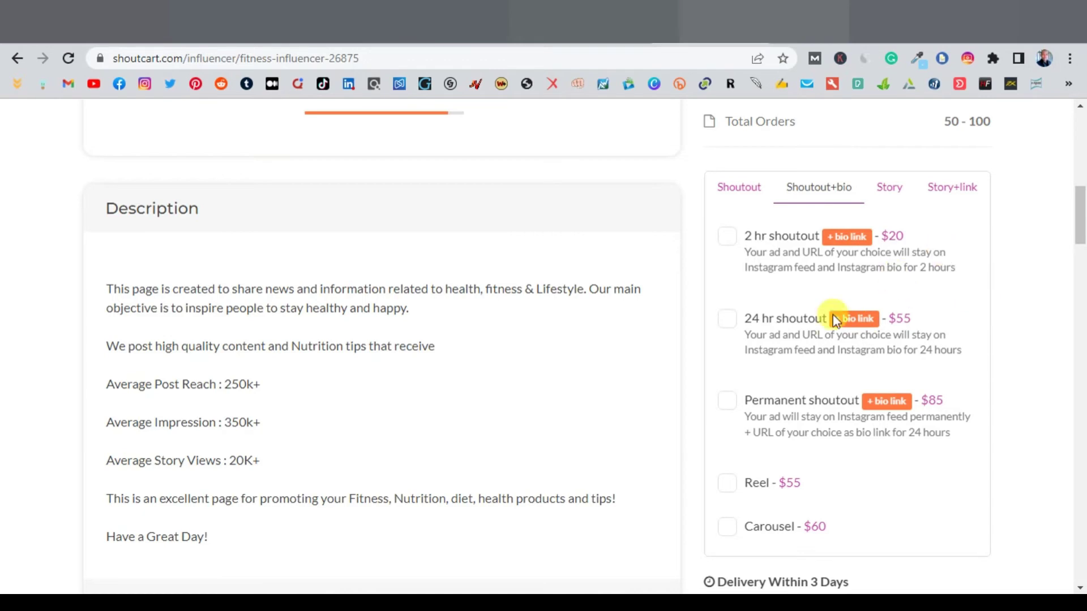
Step: Review the influencer's Follower Demographics and Pricing, then go back to the 'health' results
scroll(678, 334, down, 3)
scroll(679, 336, down, 3)
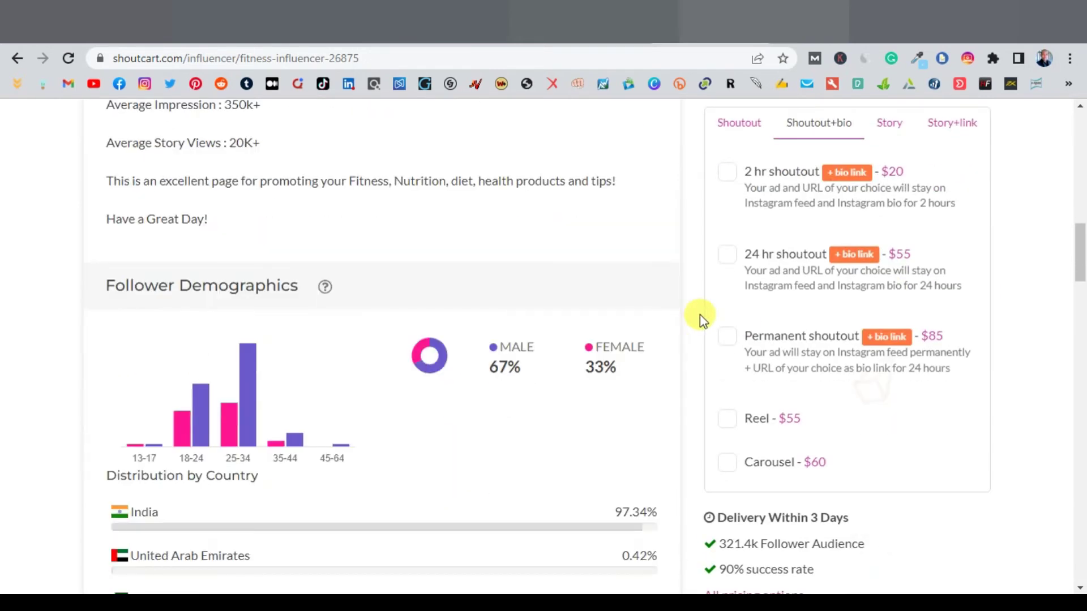
scroll(702, 320, down, 2)
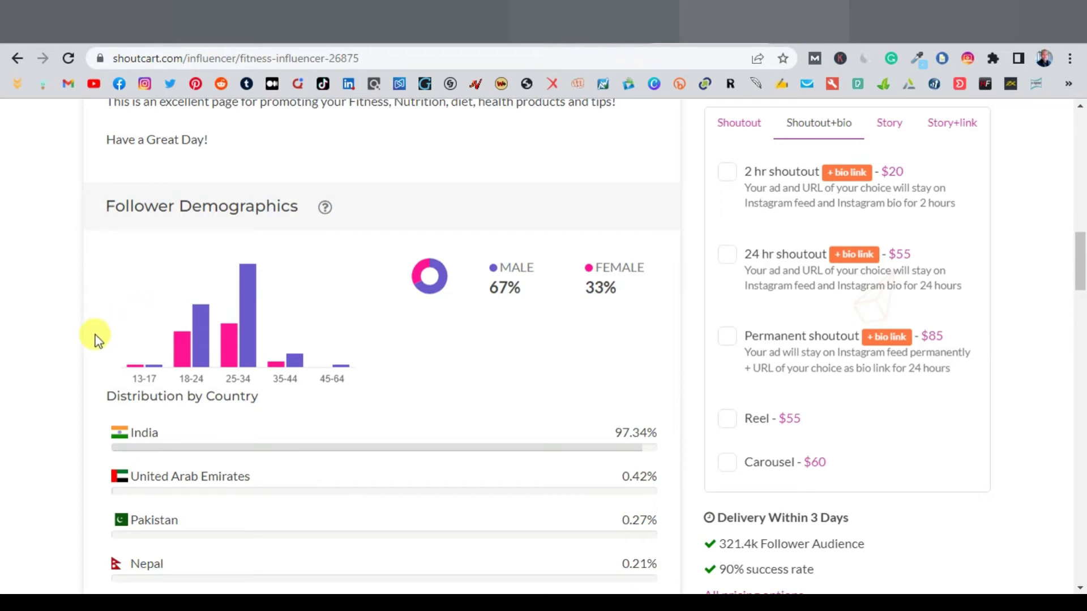
scroll(94, 337, down, 2)
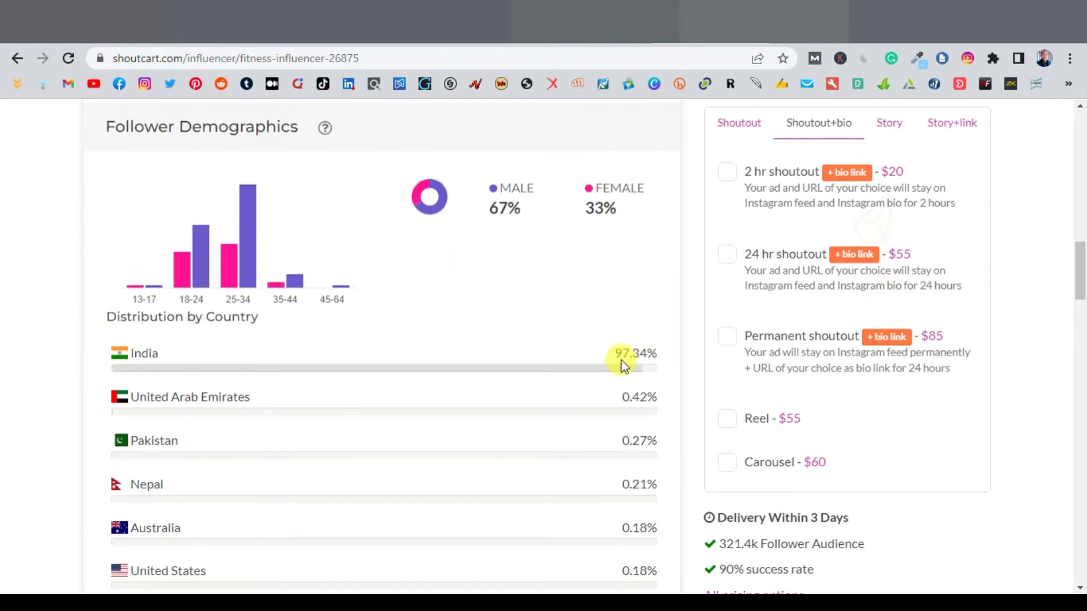
scroll(631, 352, down, 2)
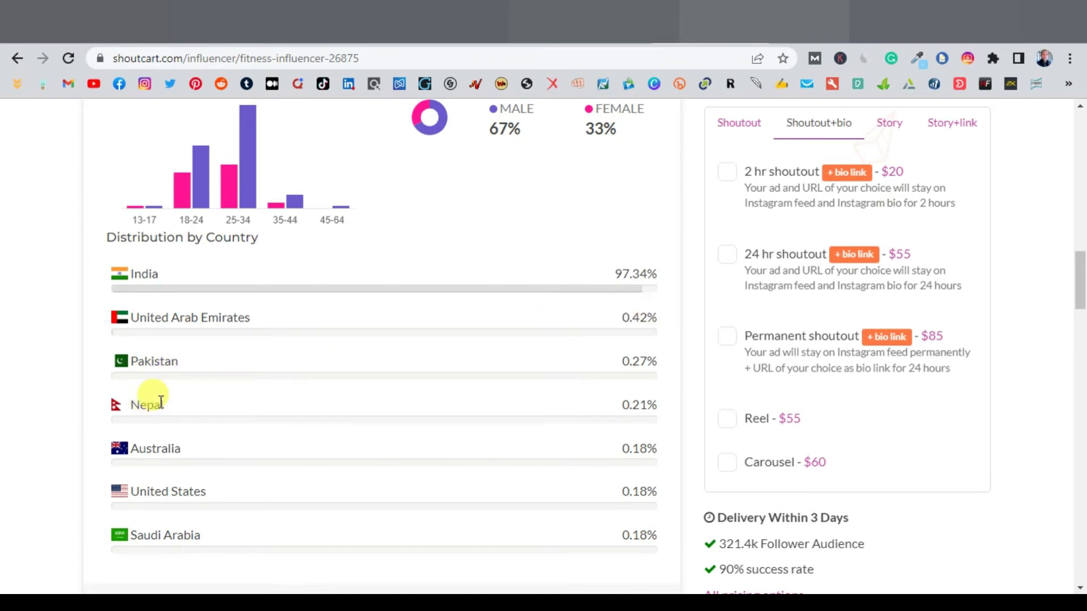
scroll(161, 402, down, 2)
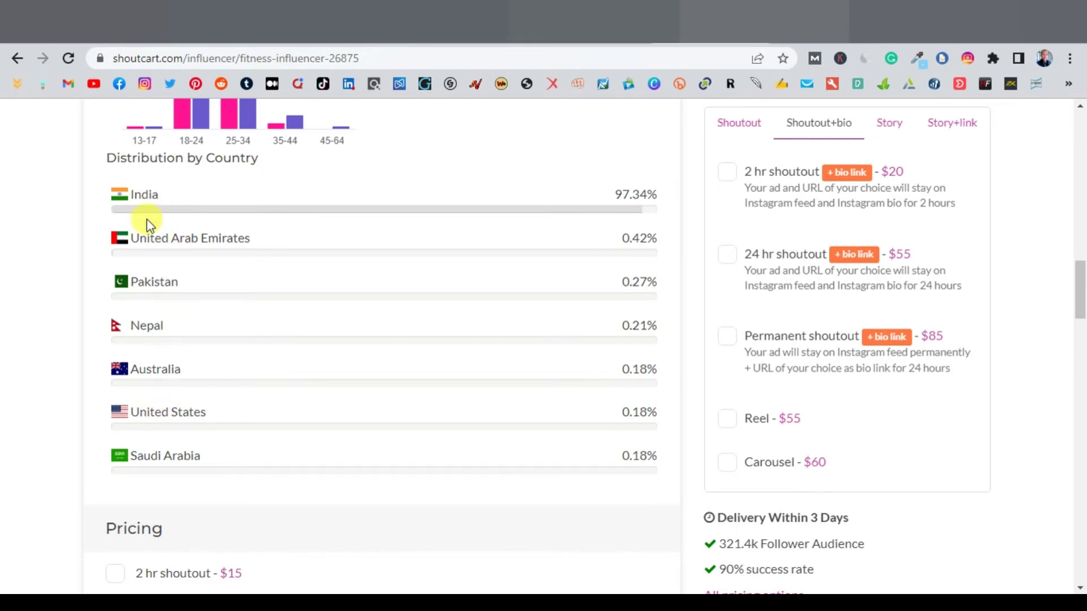
scroll(274, 487, down, 3)
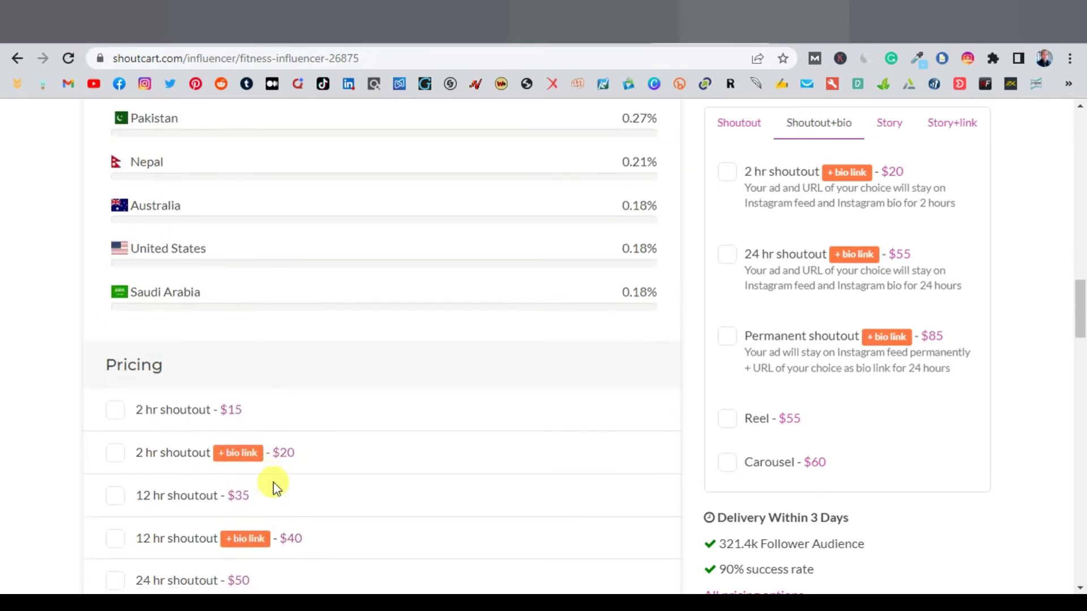
scroll(181, 318, down, 3)
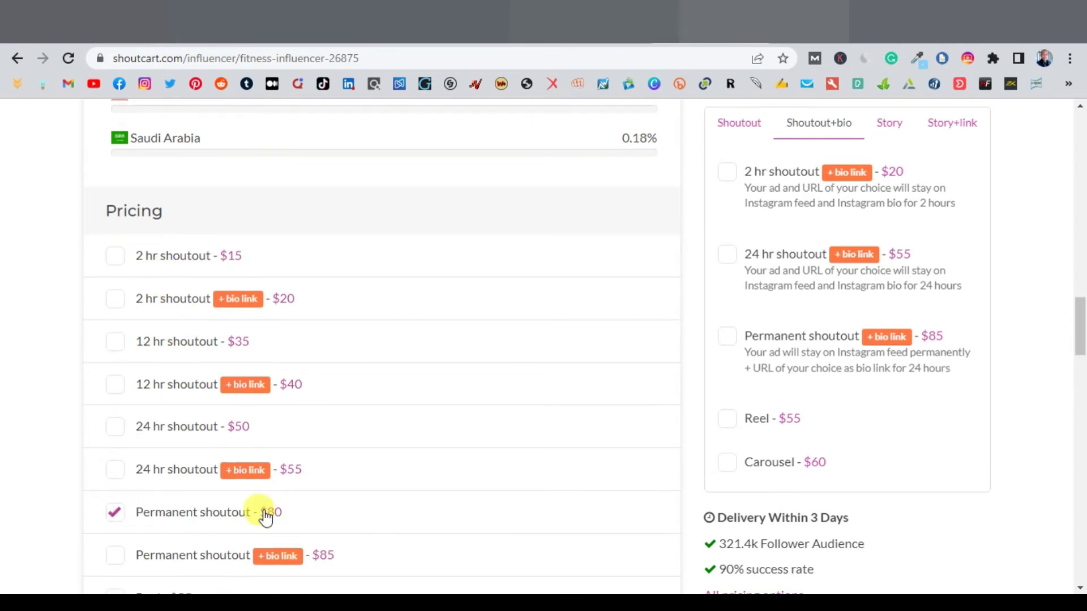
scroll(272, 516, down, 2)
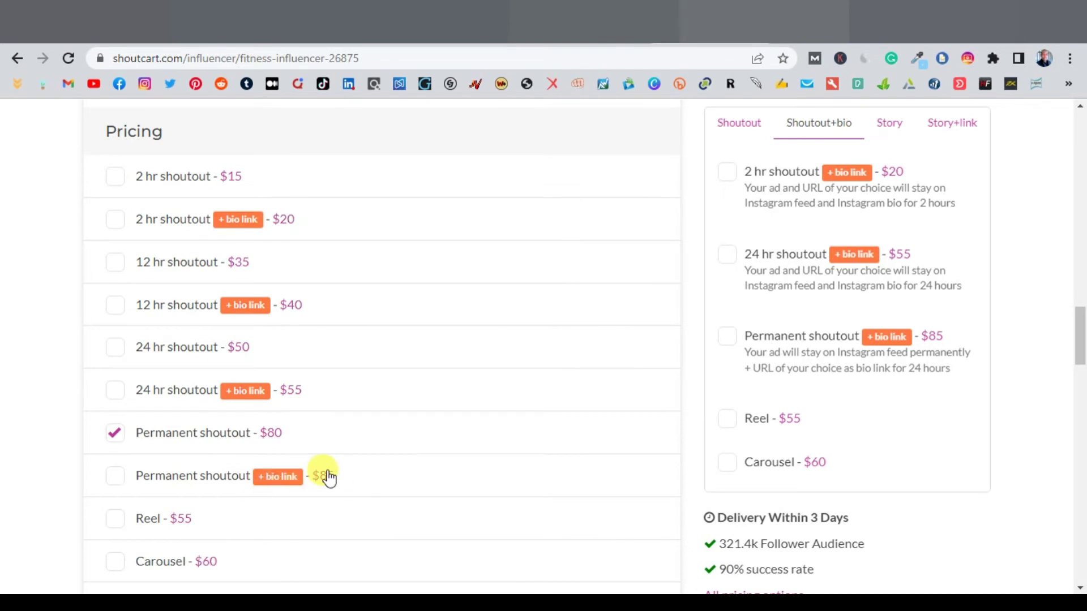
key(alt+Left)
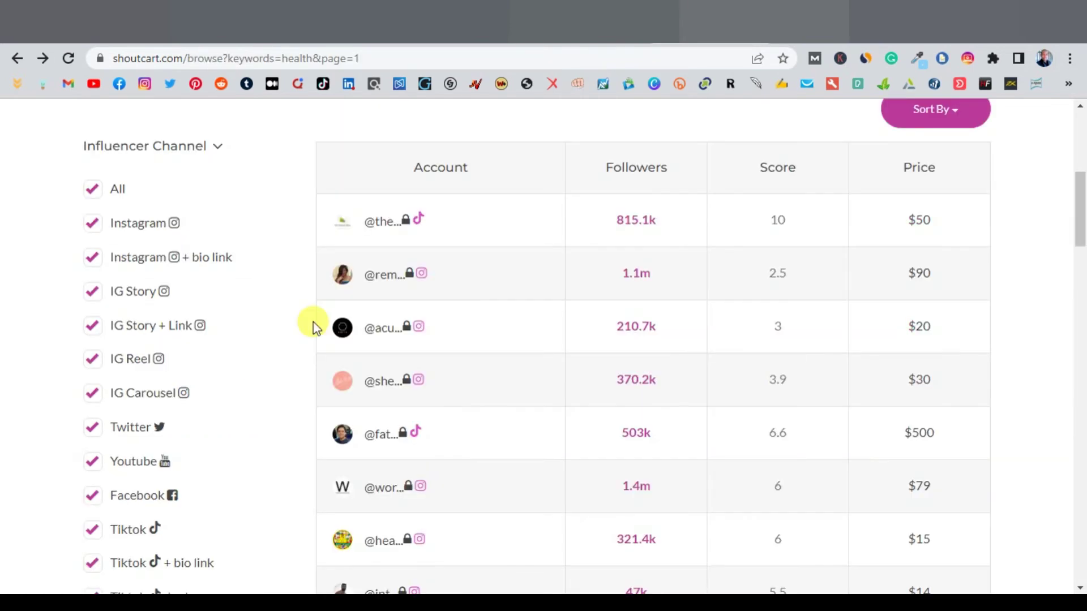
Step: Scroll through the remaining 'health' influencer results on Shoutcart
scroll(566, 306, up, 3)
scroll(601, 297, down, 5)
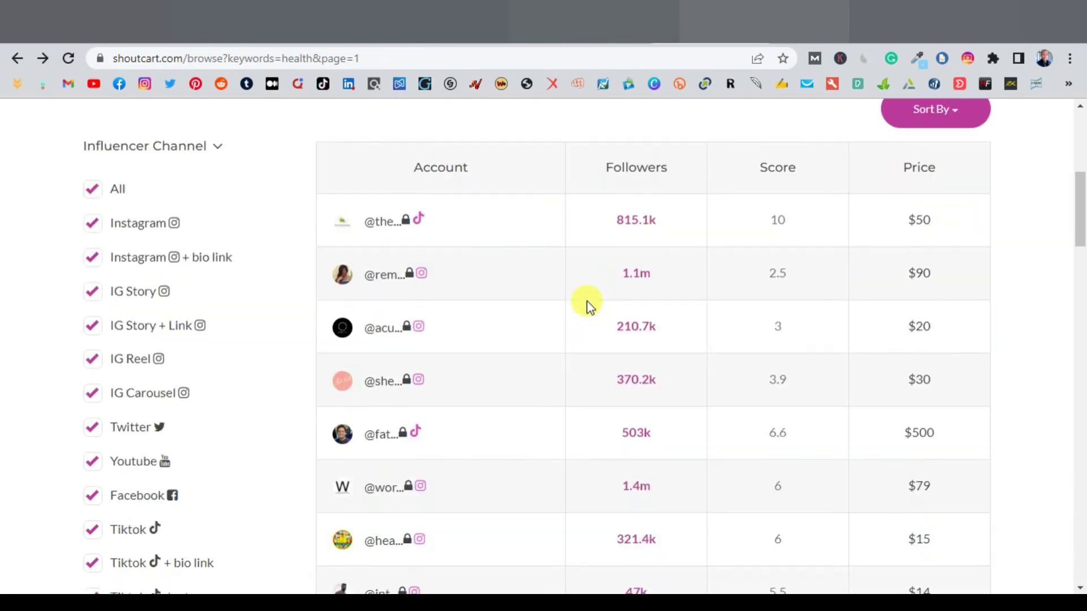
scroll(498, 312, down, 4)
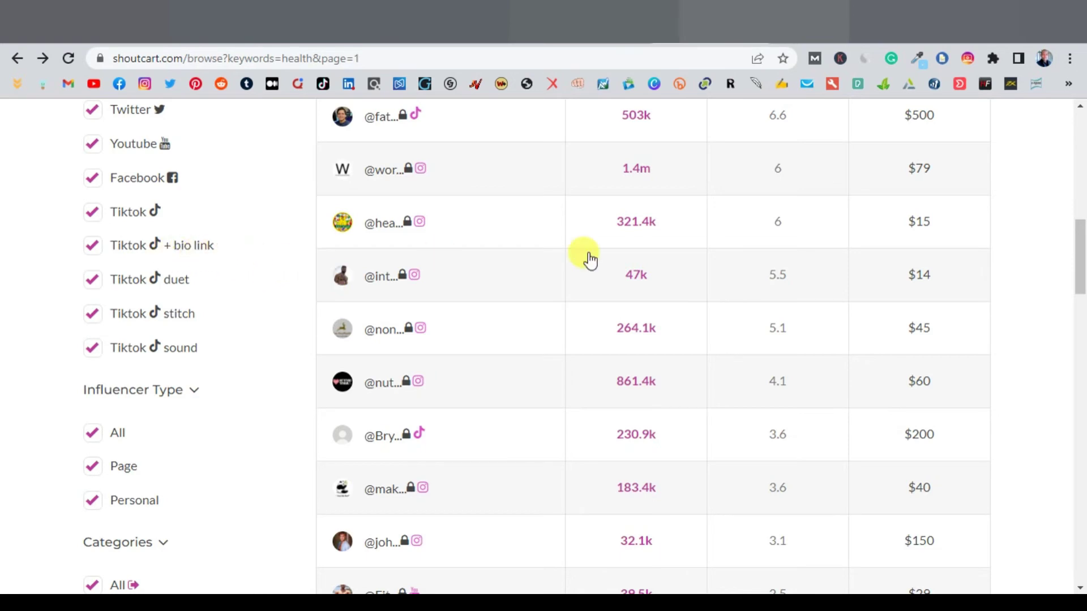
scroll(622, 272, up, 8)
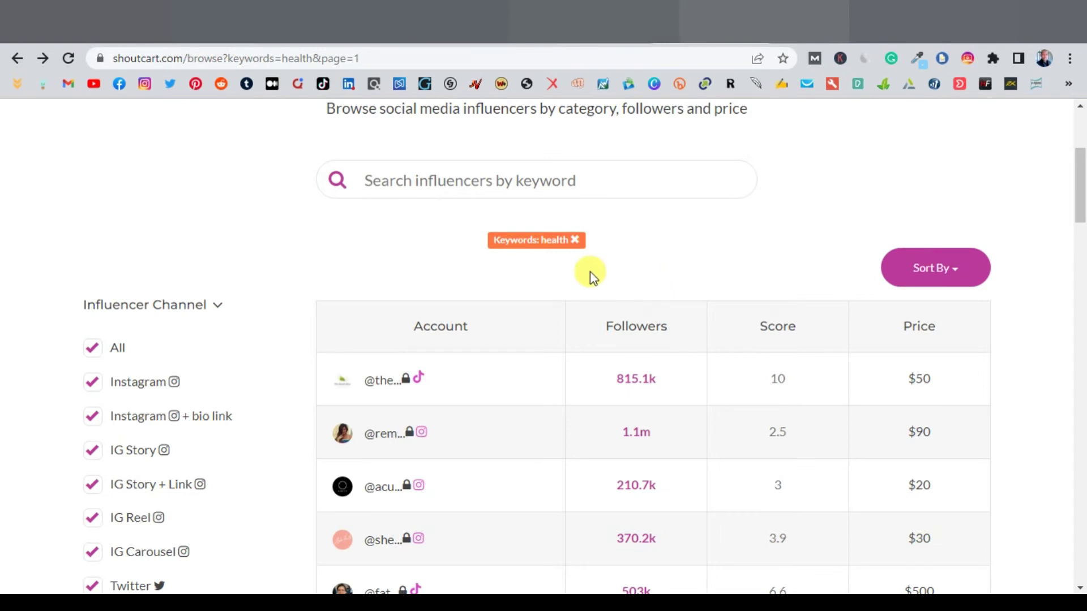
scroll(483, 413, down, 1)
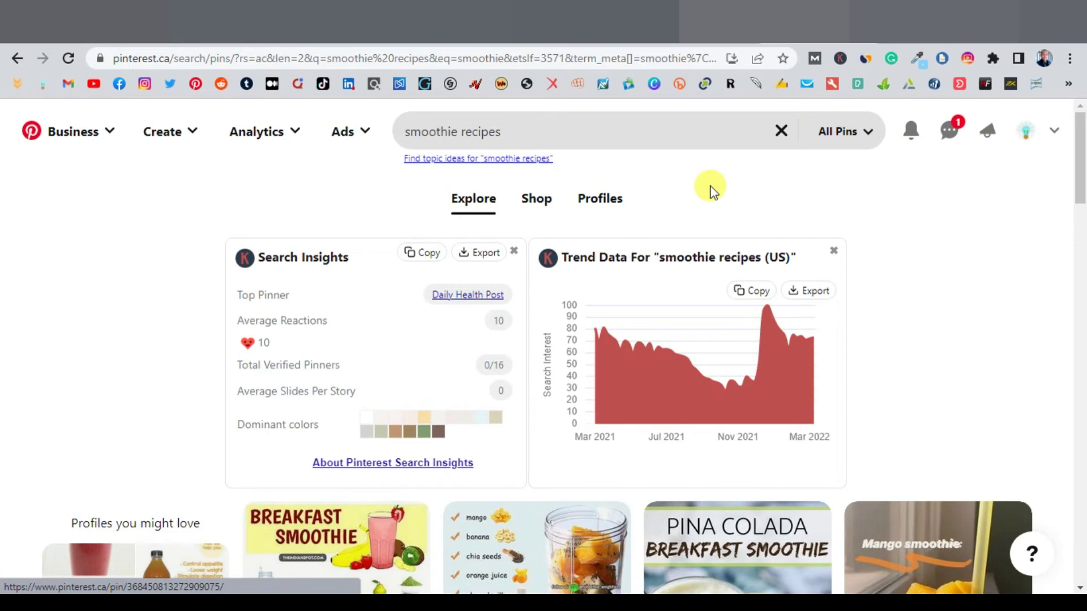
scroll(712, 191, down, 4)
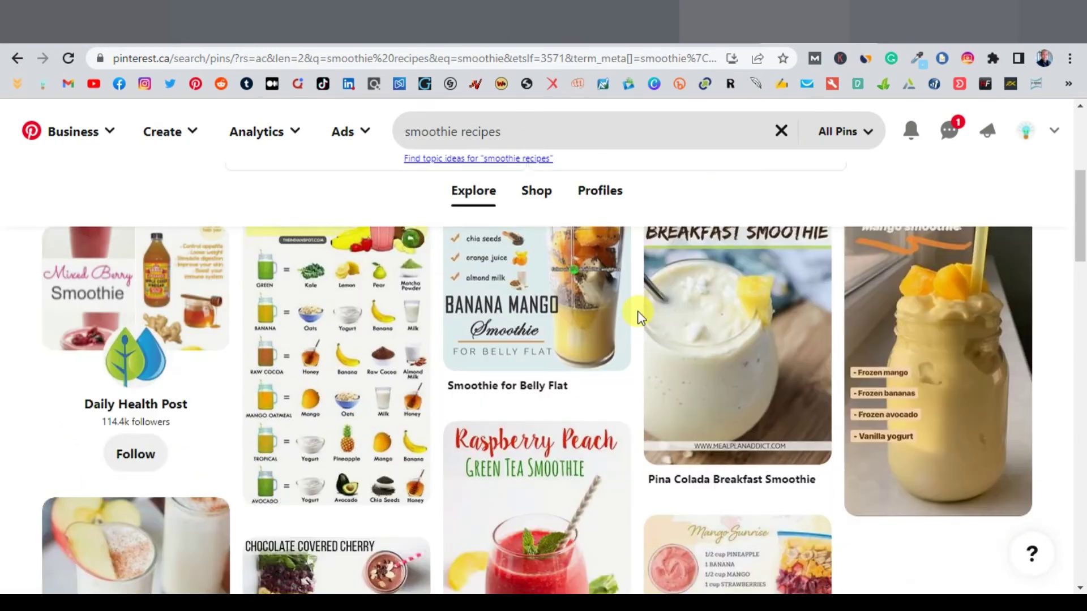
scroll(636, 312, down, 1)
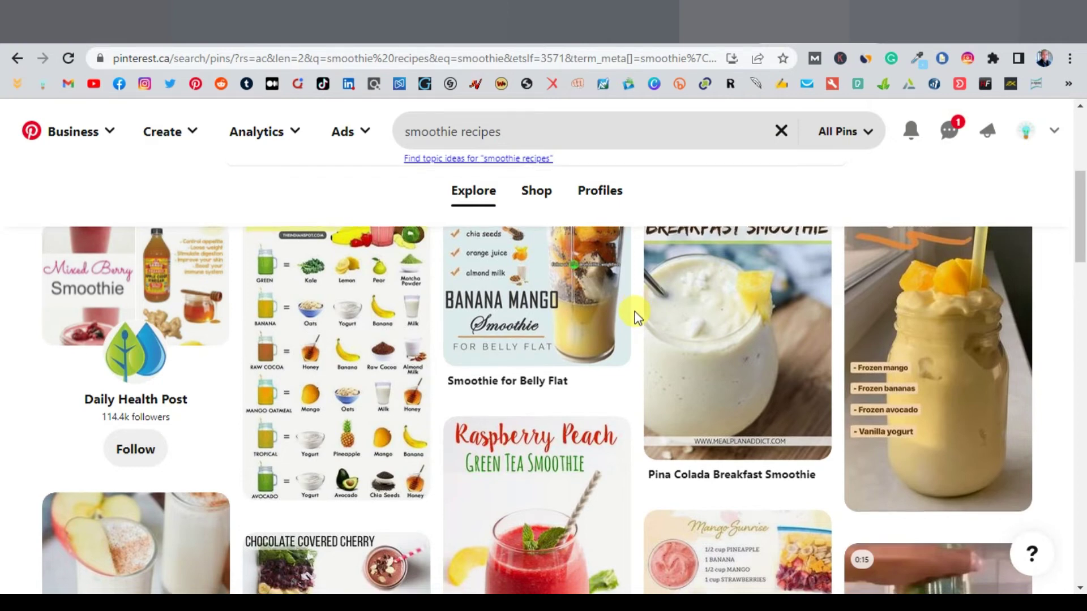
scroll(634, 311, down, 5)
scroll(634, 312, down, 3)
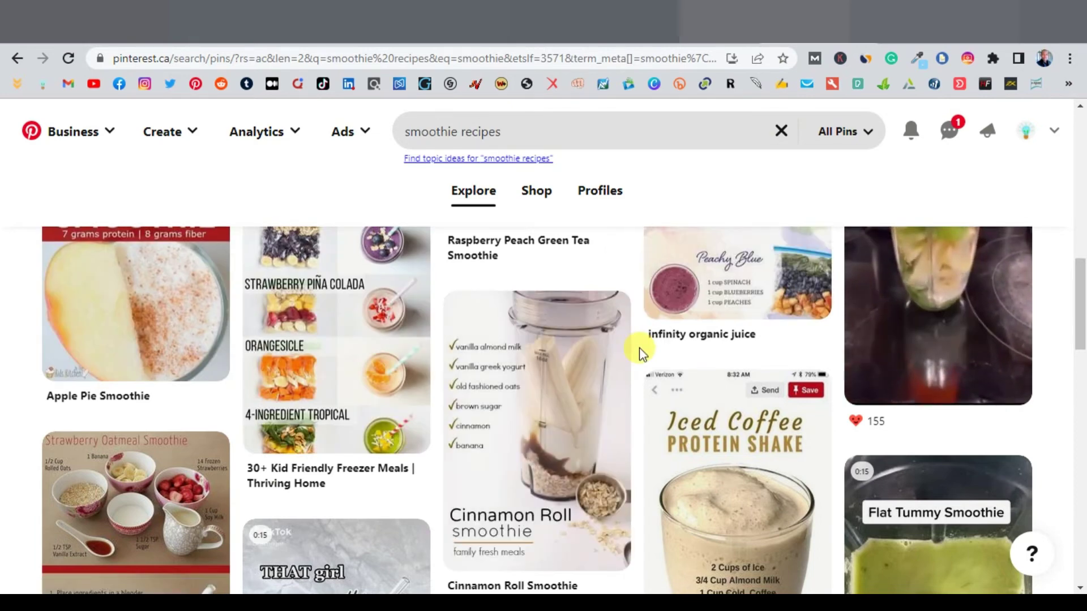
scroll(639, 353, down, 5)
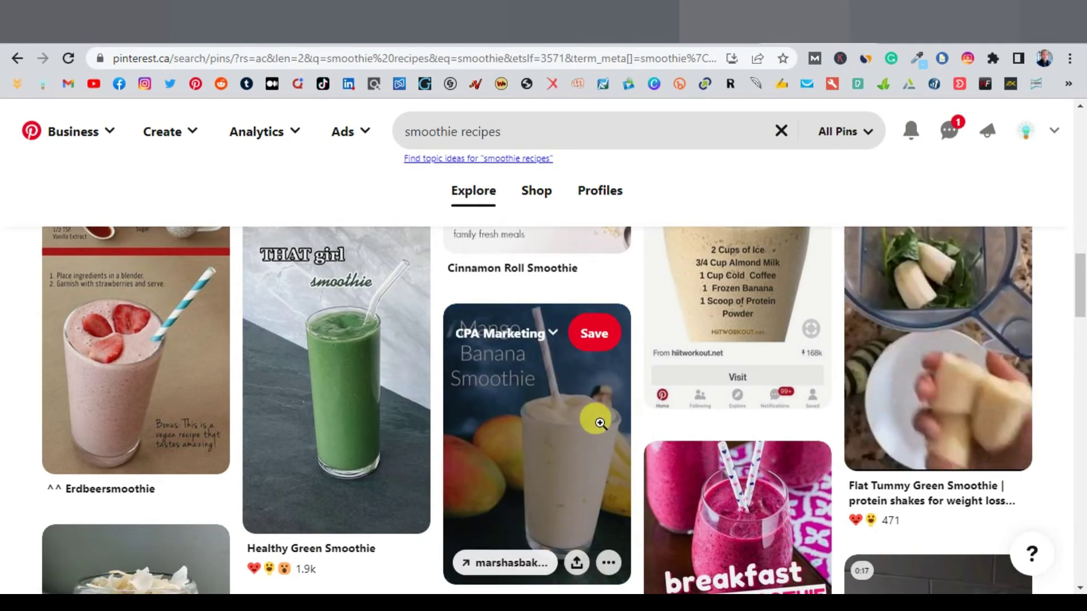
scroll(566, 396, down, 1)
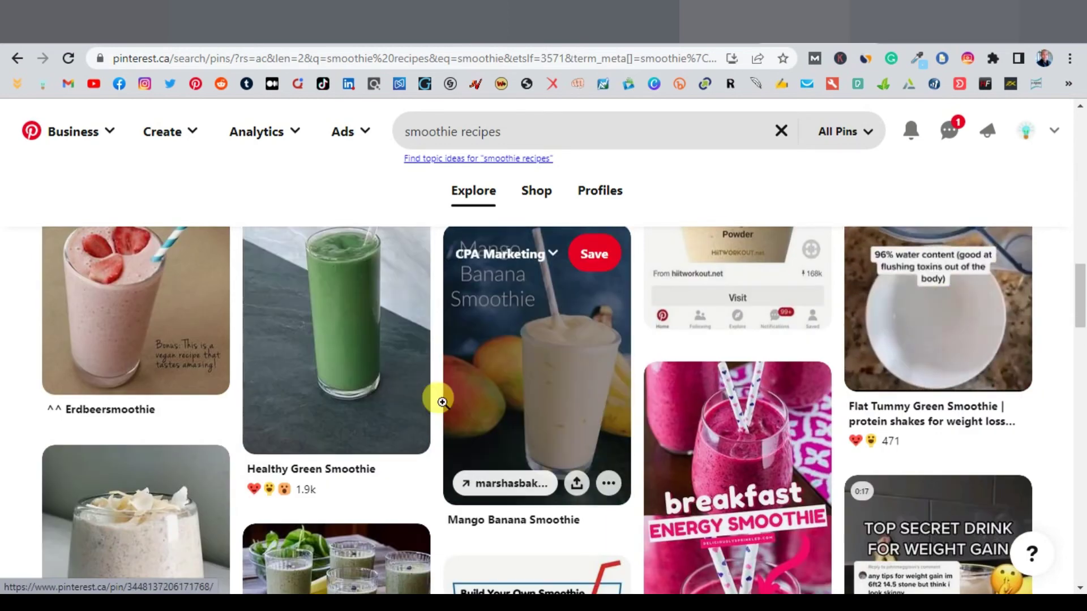
scroll(436, 403, down, 7)
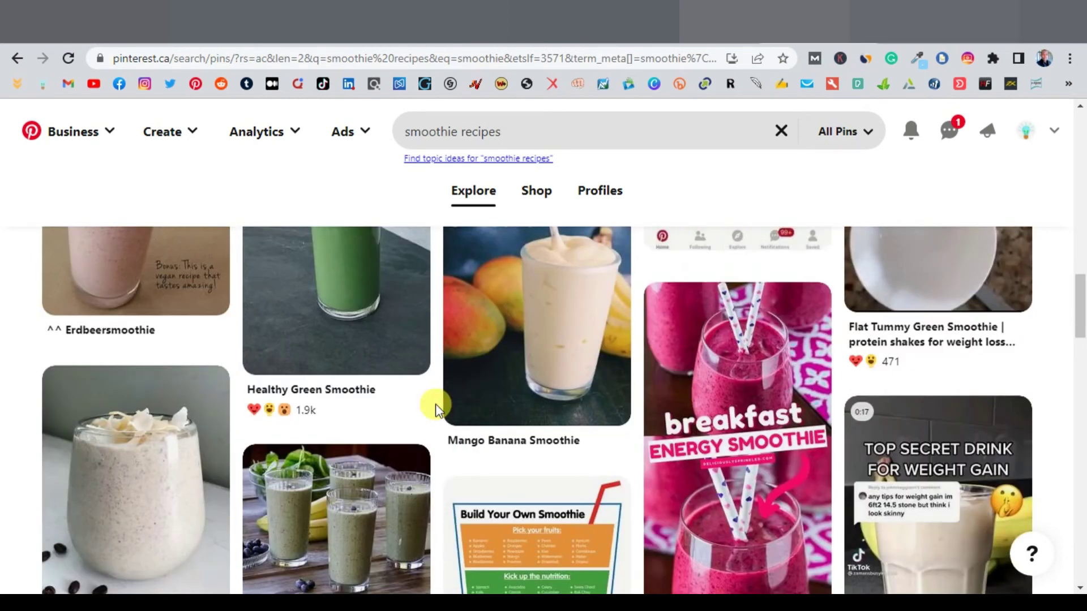
scroll(436, 405, down, 4)
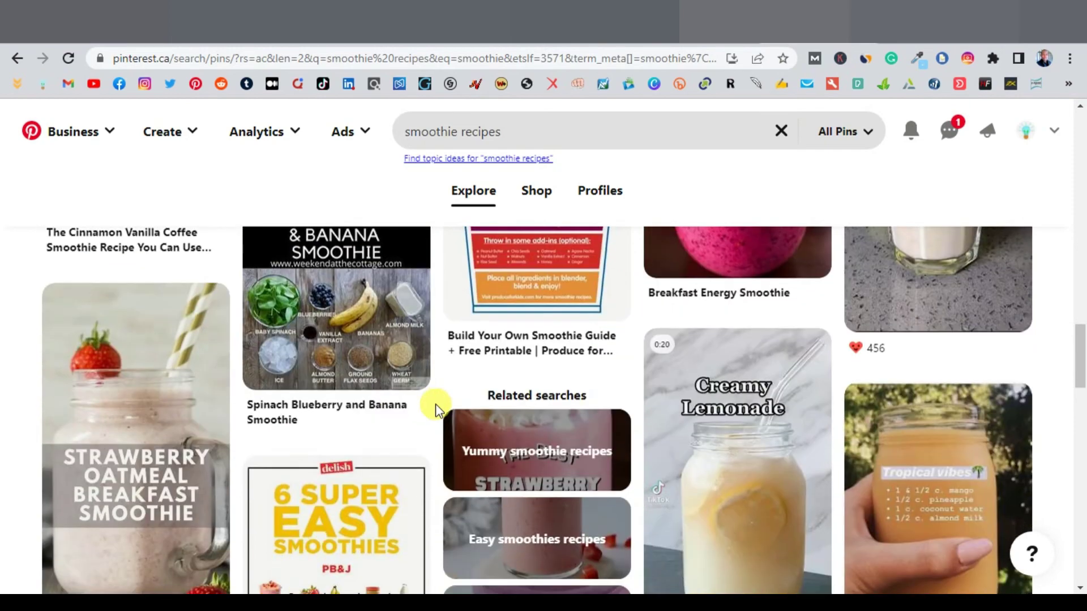
scroll(436, 403, down, 5)
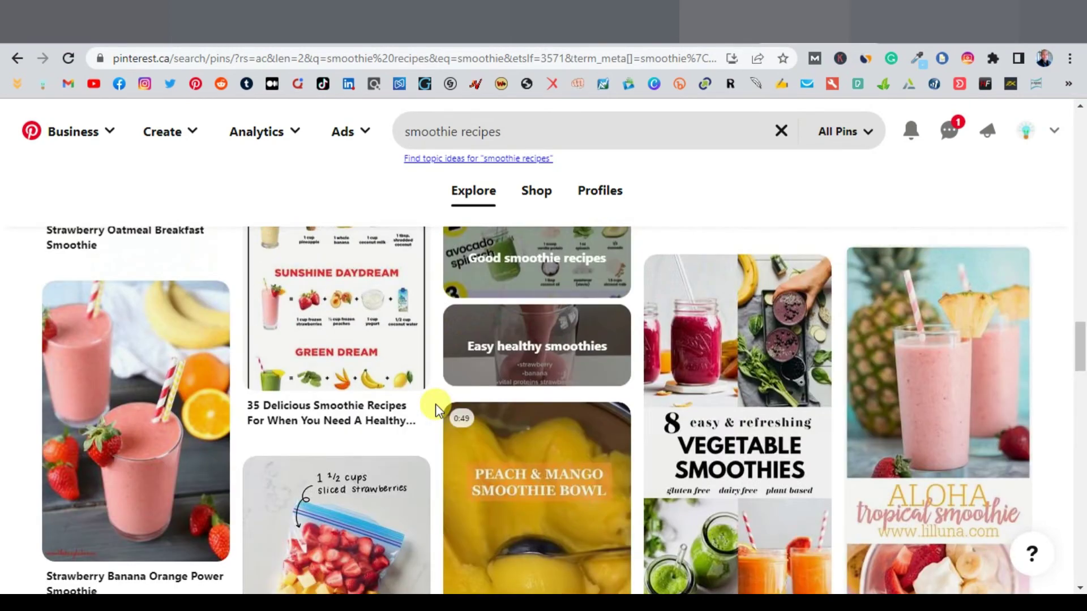
scroll(436, 403, down, 5)
scroll(436, 403, down, 3)
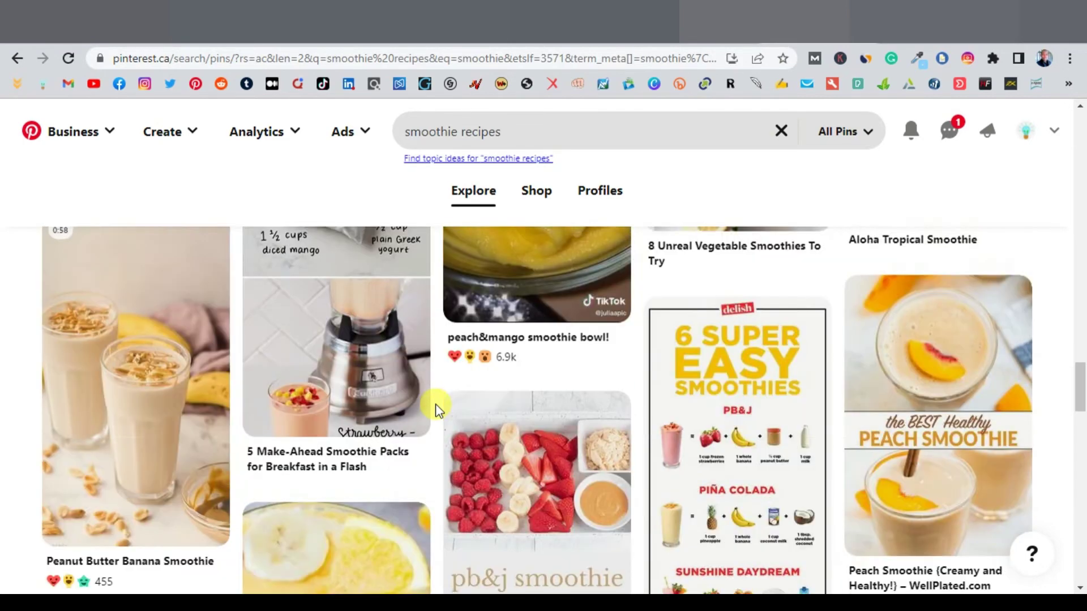
scroll(436, 404, up, 5)
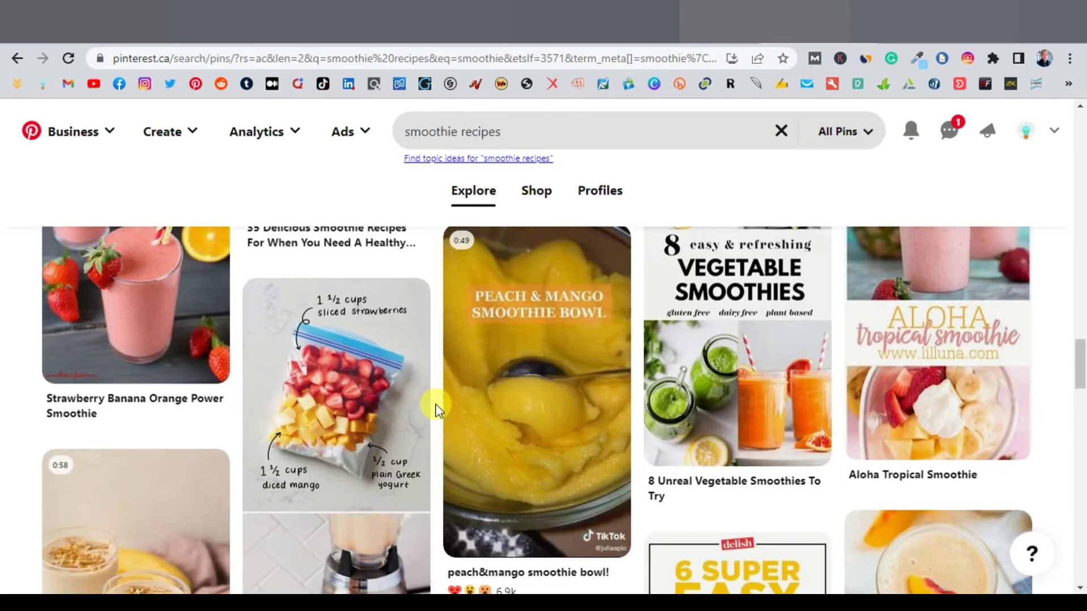
scroll(436, 403, up, 6)
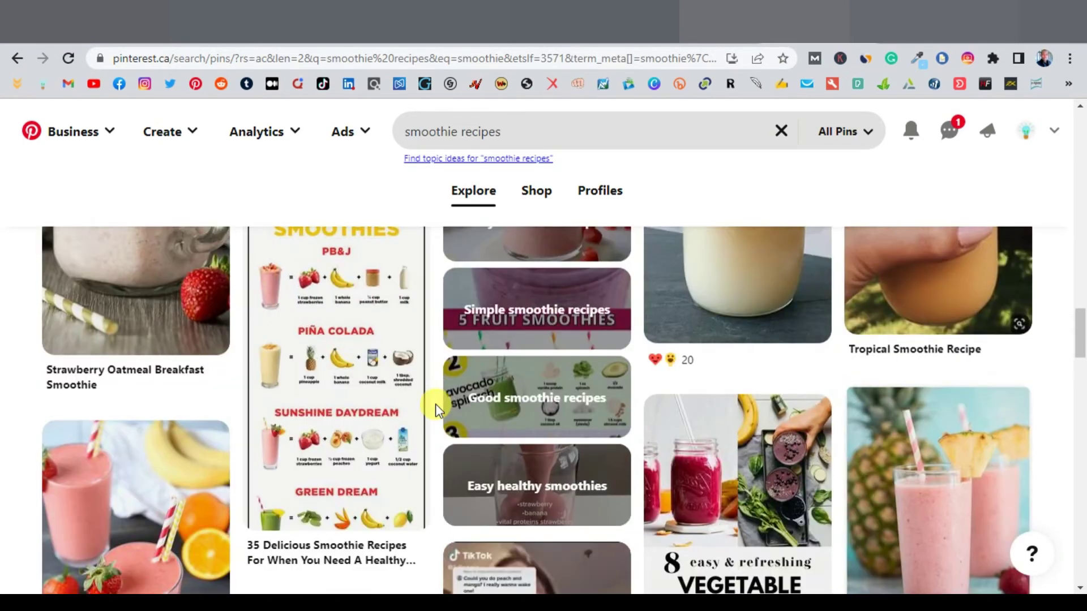
scroll(436, 403, up, 4)
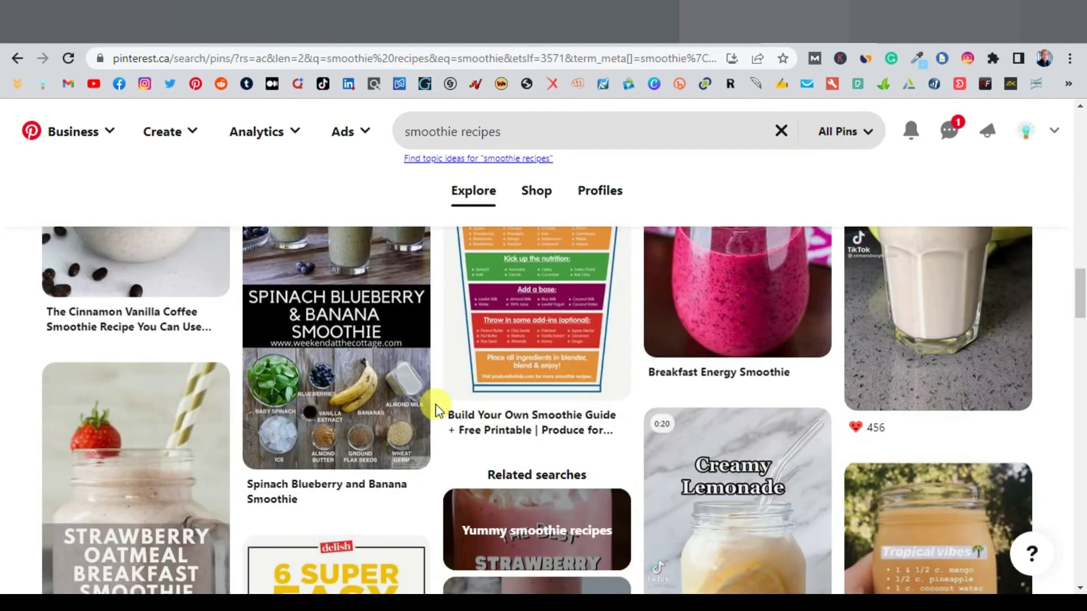
scroll(437, 406, down, 1)
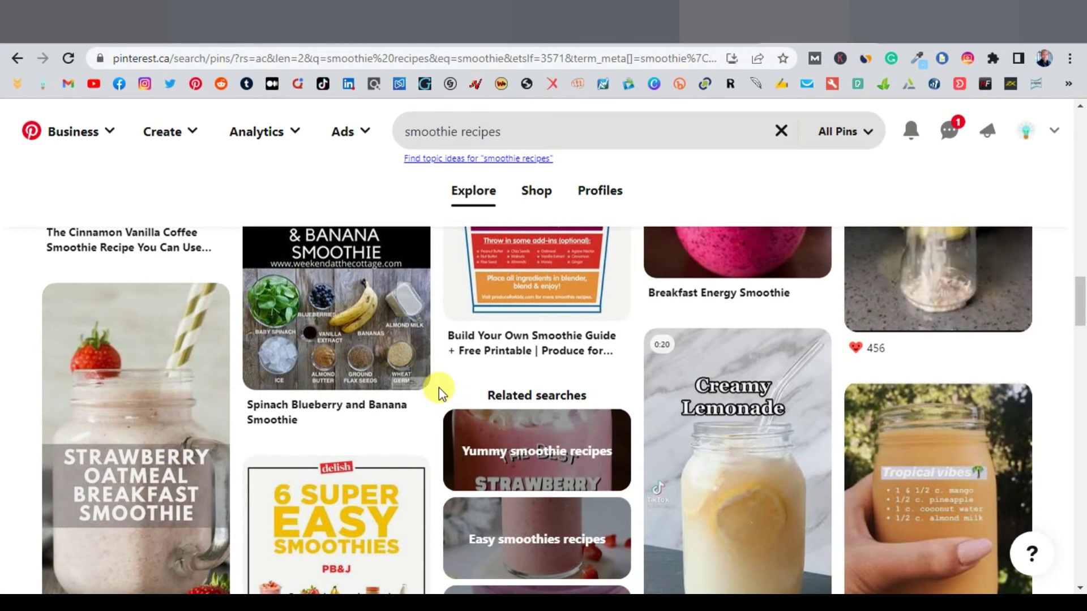
scroll(439, 387, up, 6)
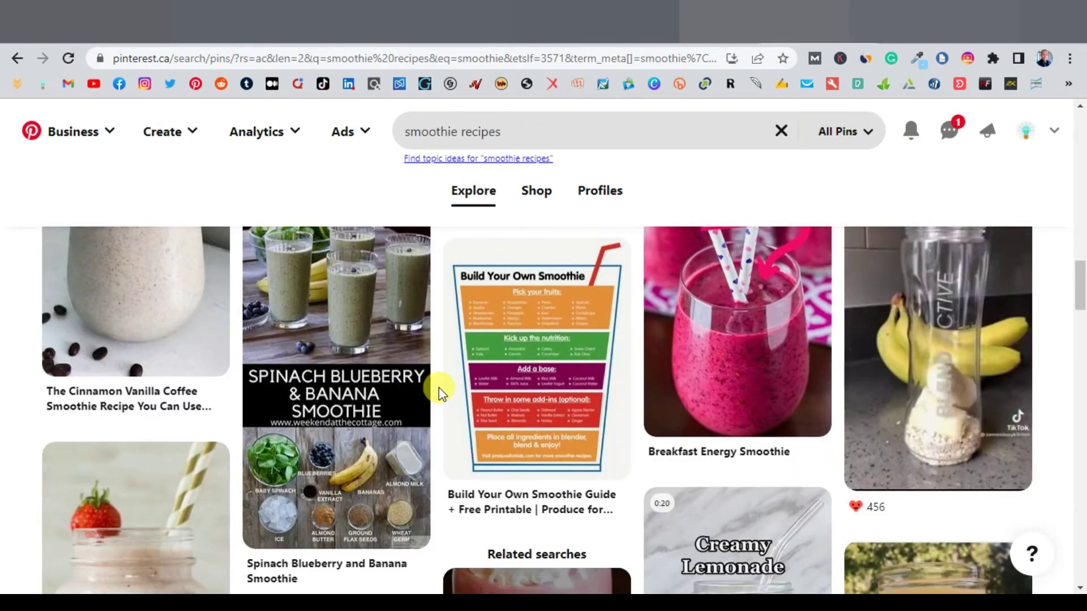
scroll(439, 388, up, 3)
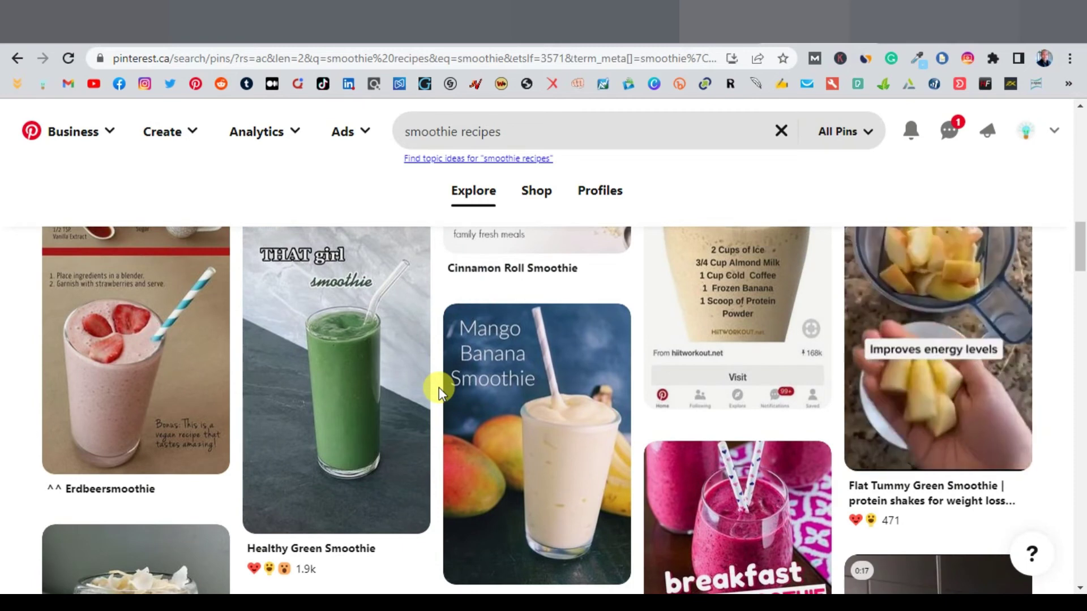
scroll(439, 388, up, 1)
scroll(439, 388, up, 5)
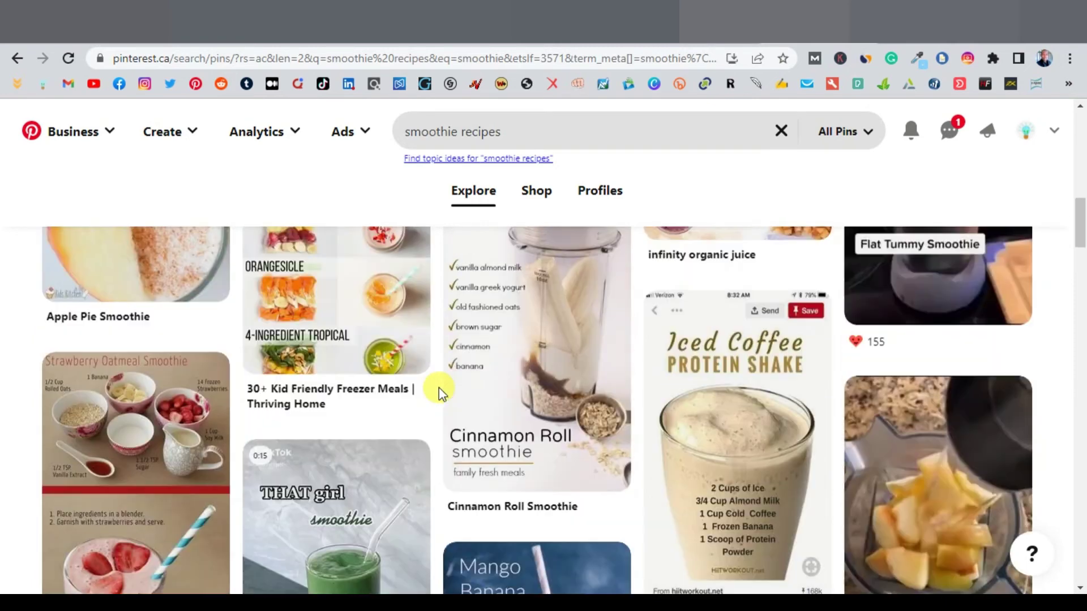
scroll(440, 392, up, 3)
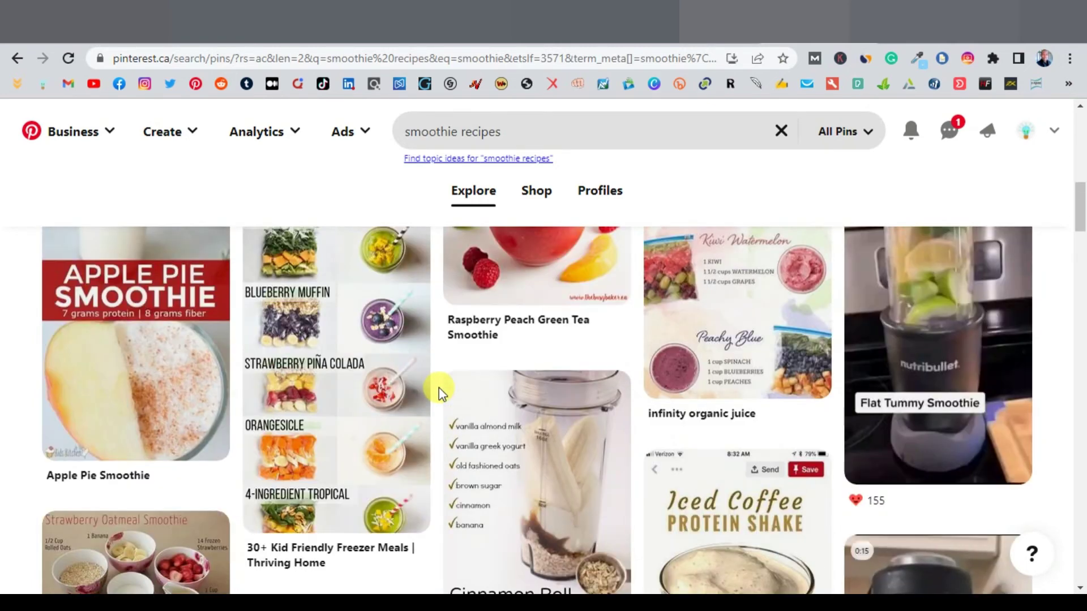
scroll(440, 392, up, 3)
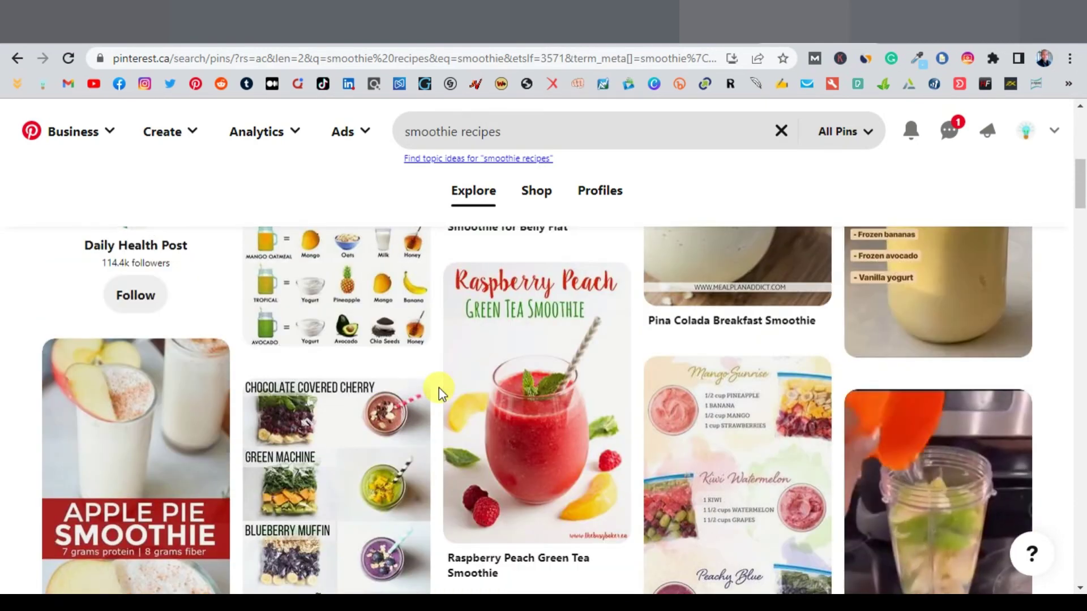
Step: Open an empty Pinterest pin builder via Create > Create Pin, then go to the Canva tab
click(191, 148)
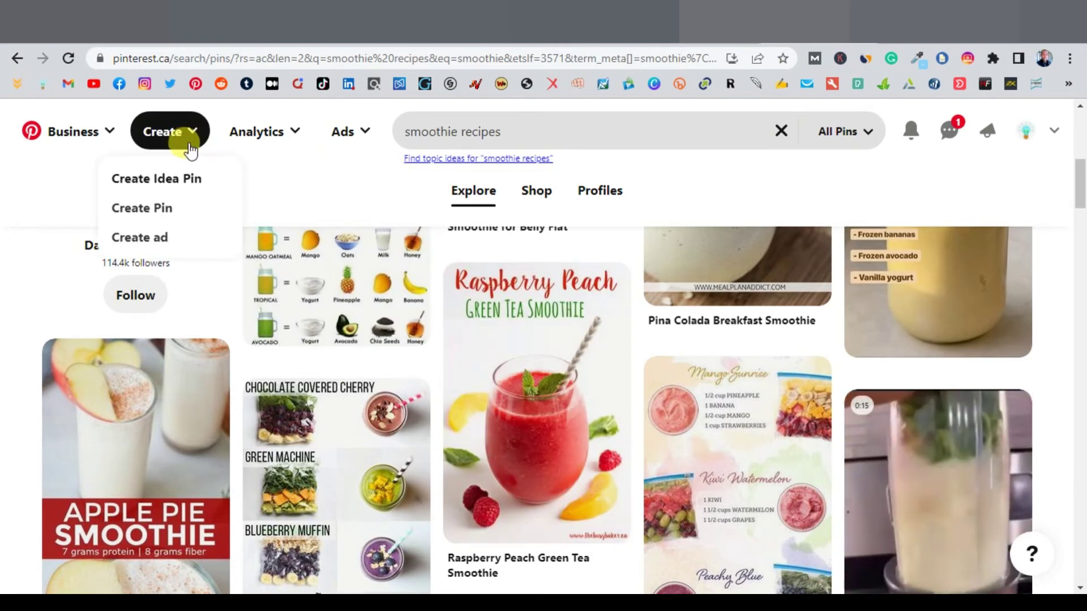
click(146, 208)
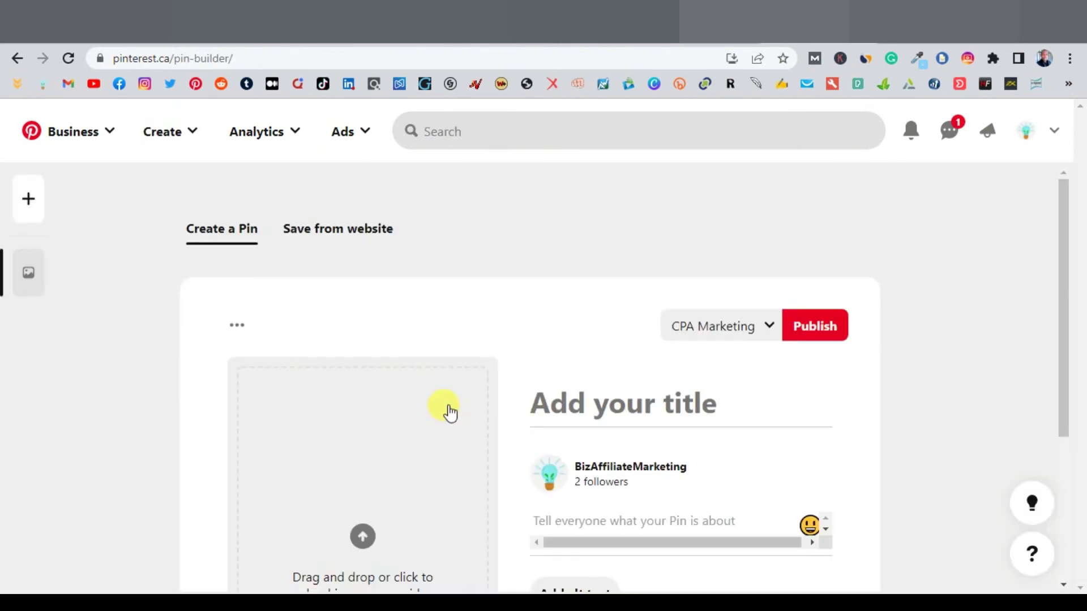
scroll(396, 391, down, 4)
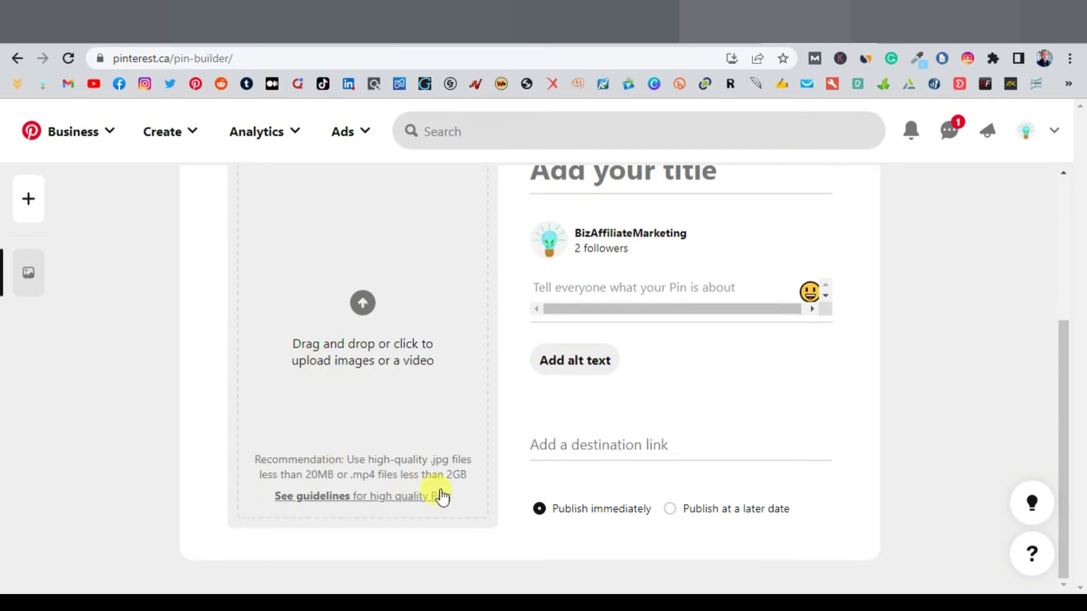
scroll(498, 332, up, 2)
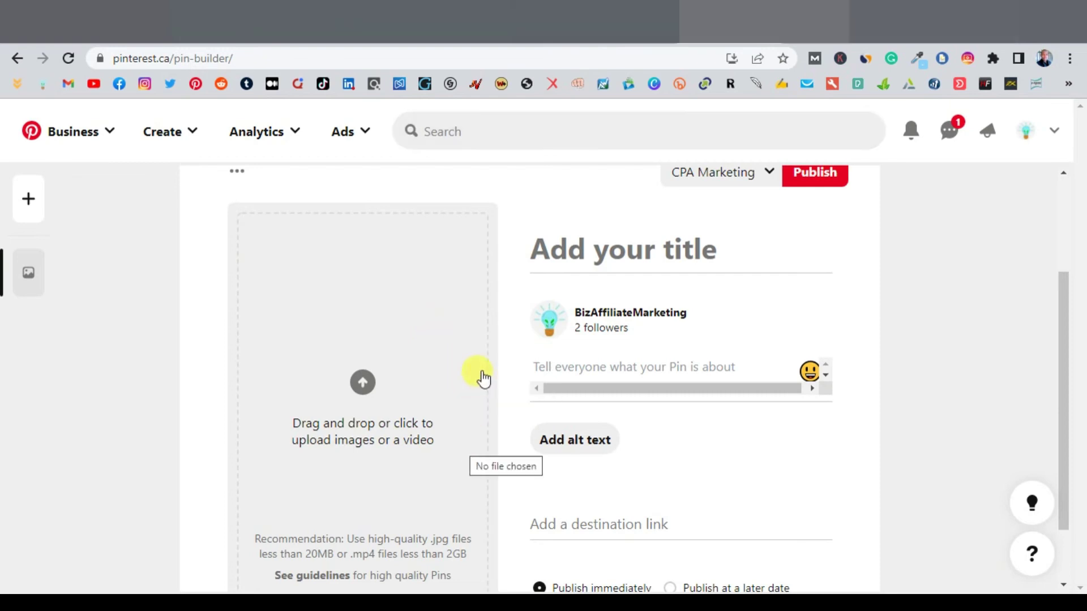
key(ctrl+Tab)
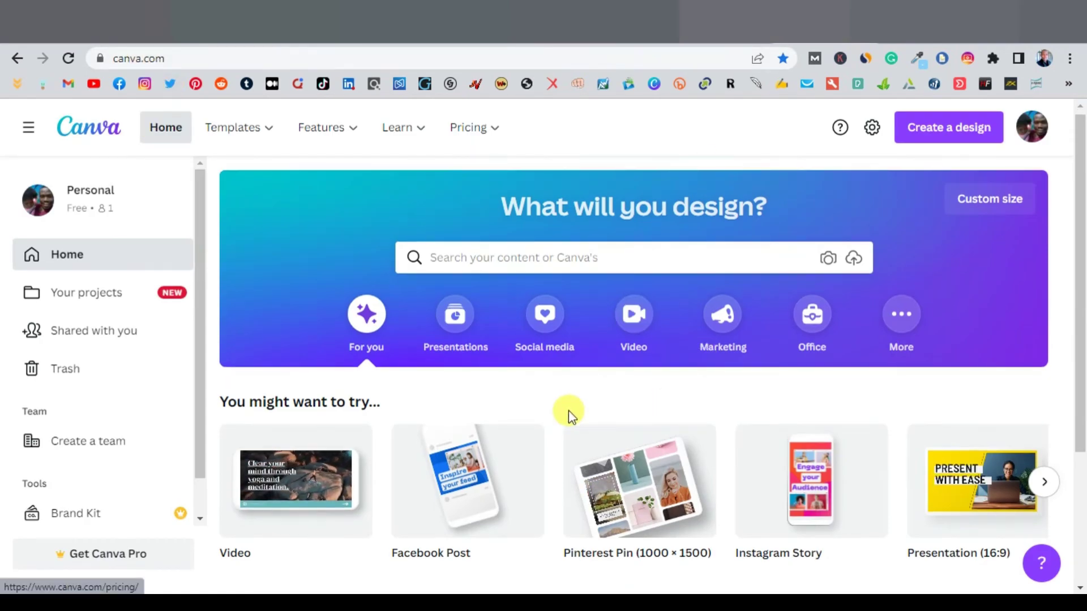
Step: Open Canva's design search, showing Pinterest Pin (1000 × 1500) and recent 'pinterest video pin'
scroll(565, 414, down, 3)
mouse_move(556, 385)
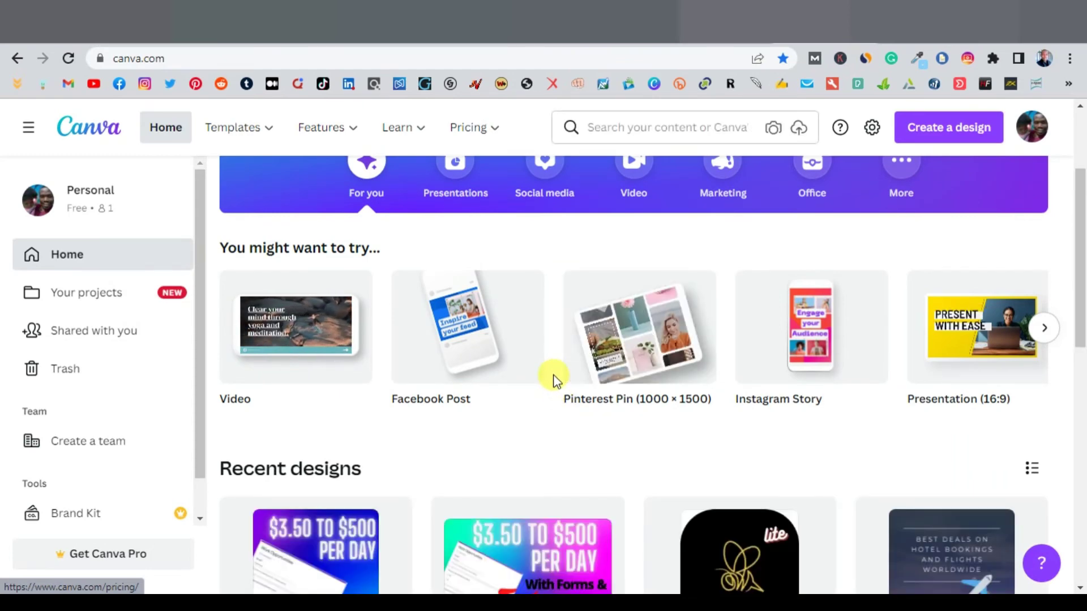
scroll(600, 378, down, 1)
scroll(648, 376, up, 4)
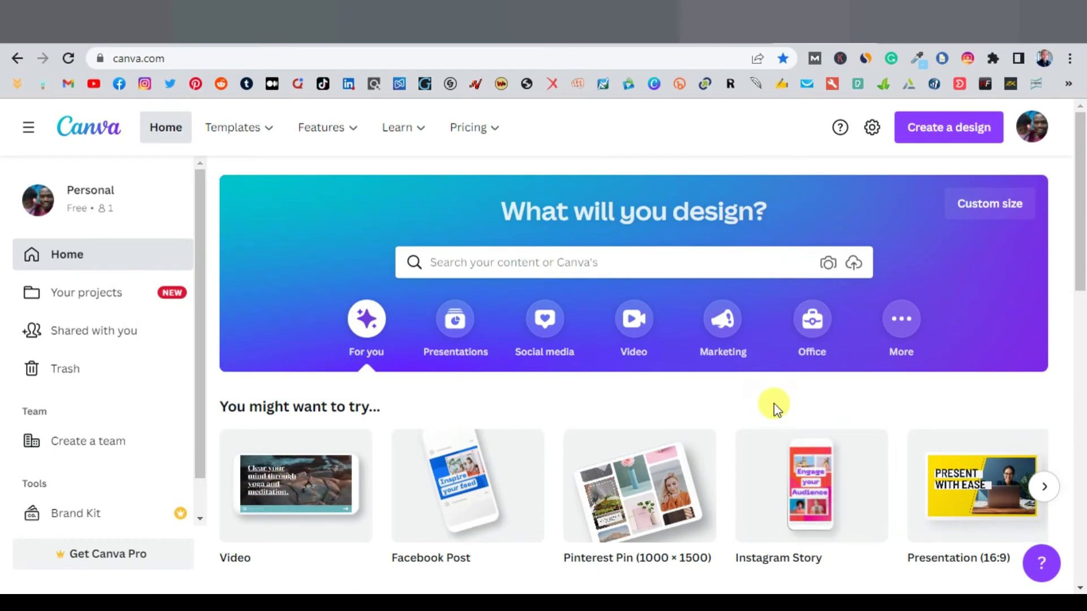
click(542, 266)
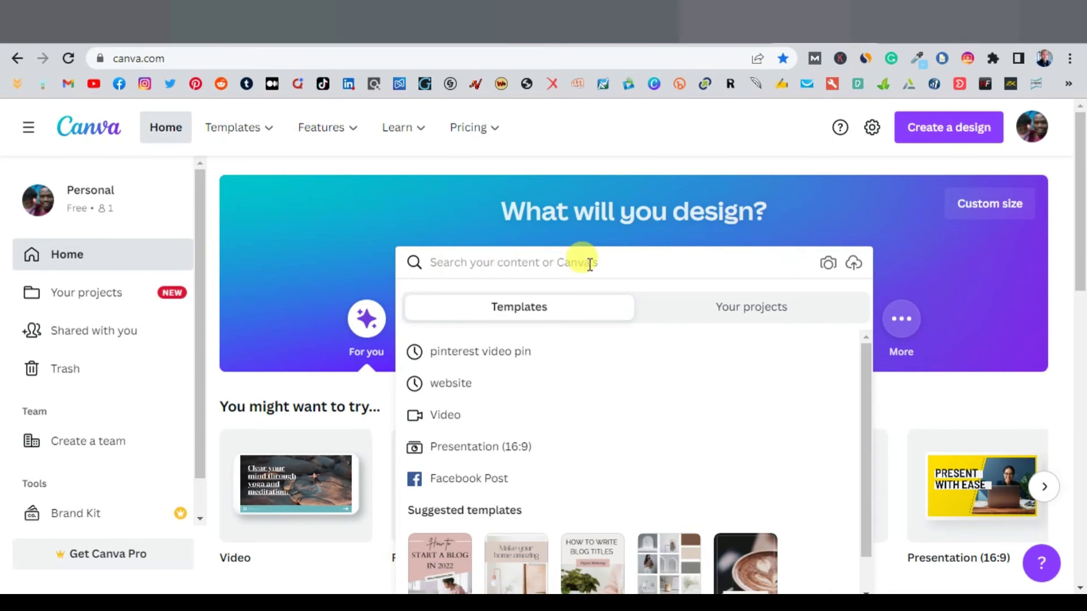
Step: Search Canva templates for 'pinterest video pin' and create a blank Pinterest Video Pin
click(493, 356)
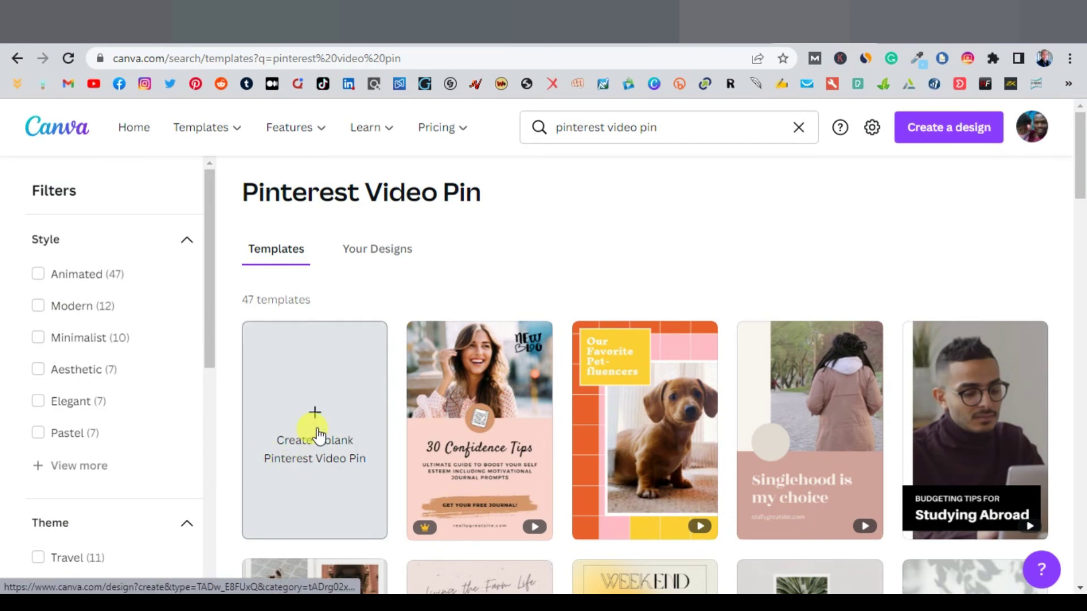
scroll(360, 408, down, 2)
scroll(360, 407, down, 8)
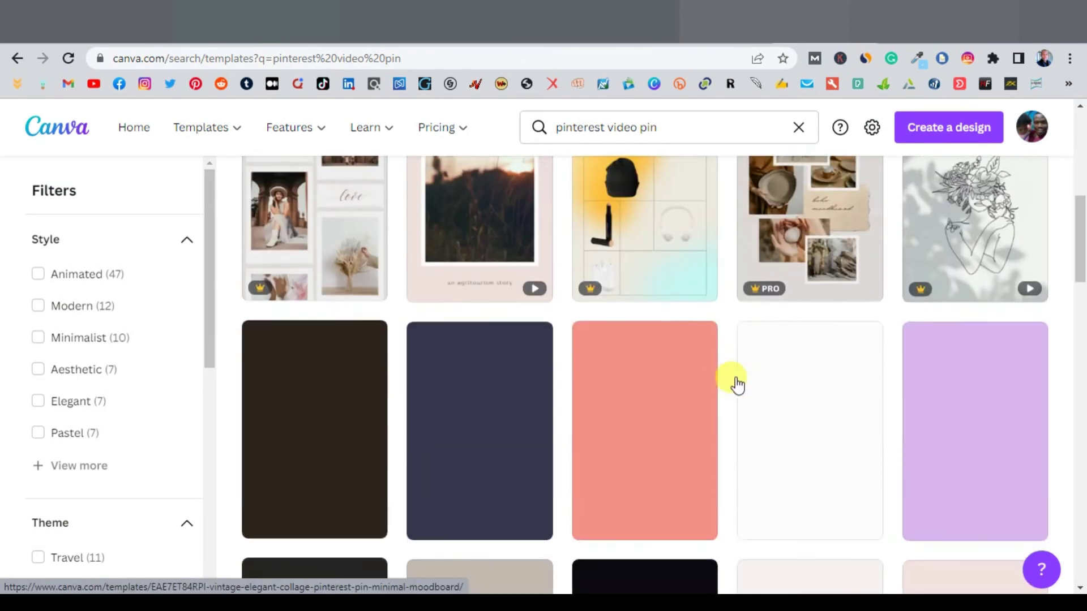
scroll(715, 392, up, 10)
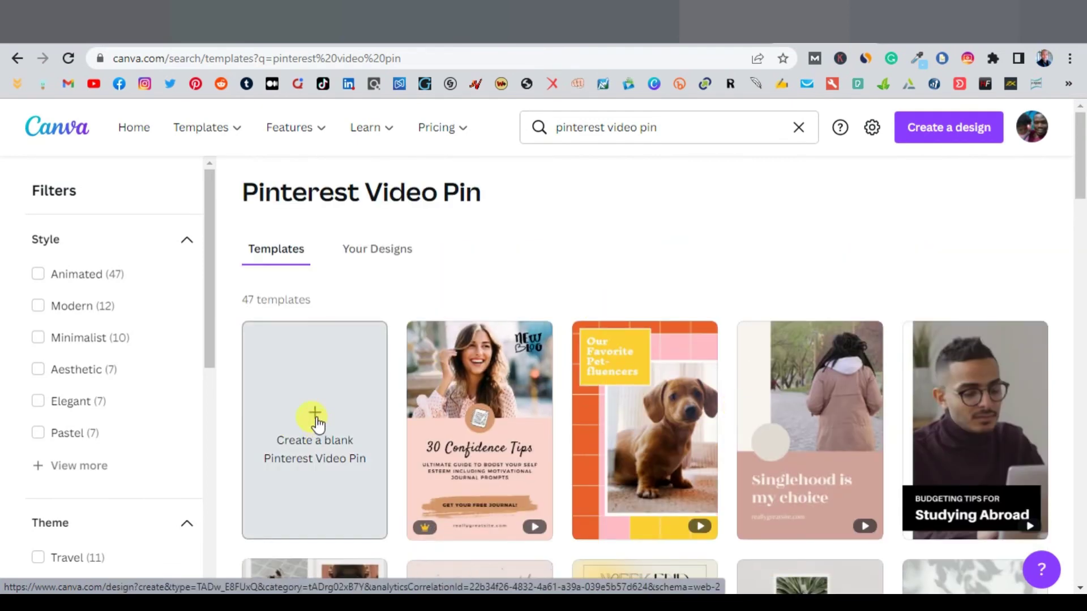
click(316, 422)
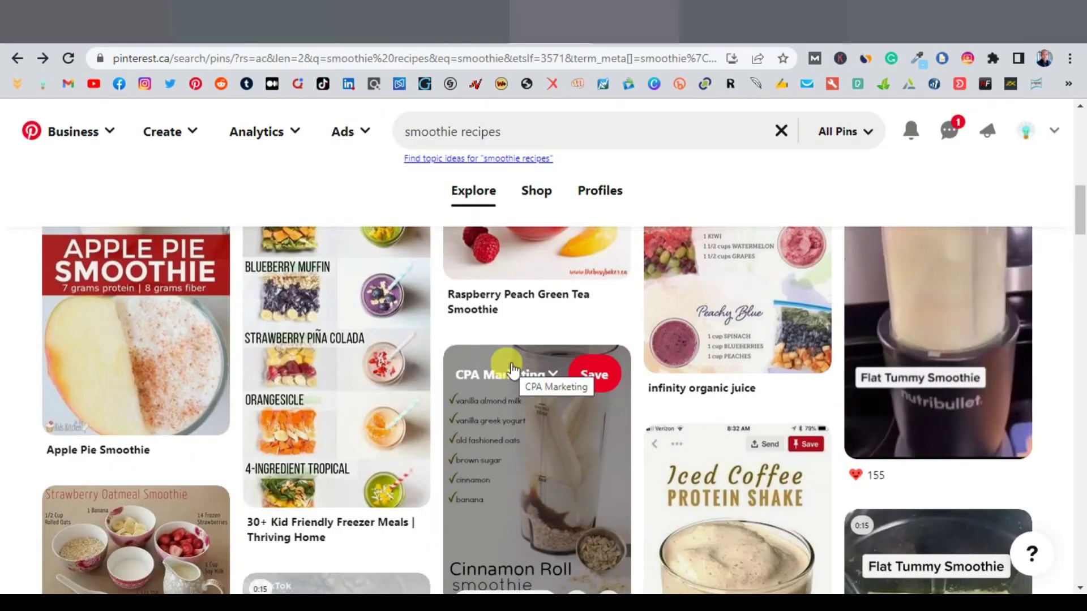
Step: Browse the 'smoothie recipes' pins for ideas, then move to the Pexels smoothie photo search
scroll(643, 325, up, 3)
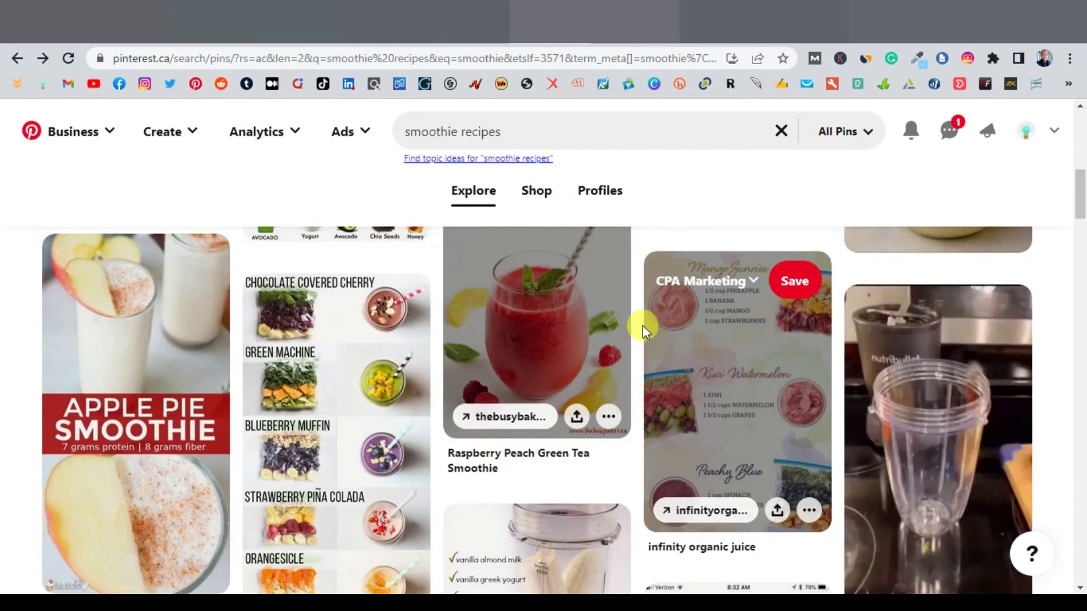
scroll(643, 325, up, 3)
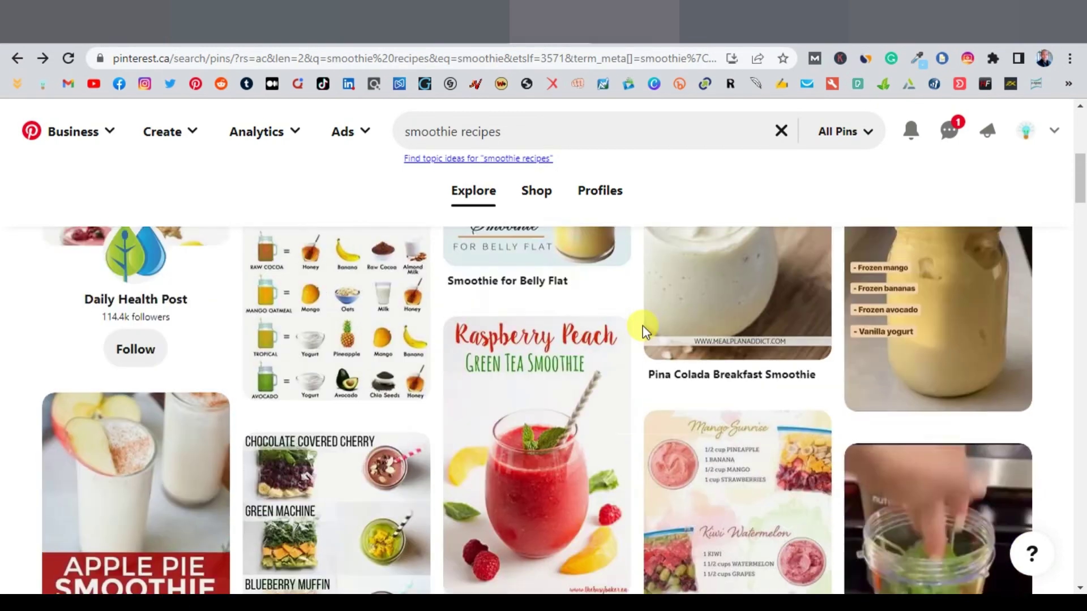
scroll(643, 325, up, 3)
scroll(643, 325, down, 9)
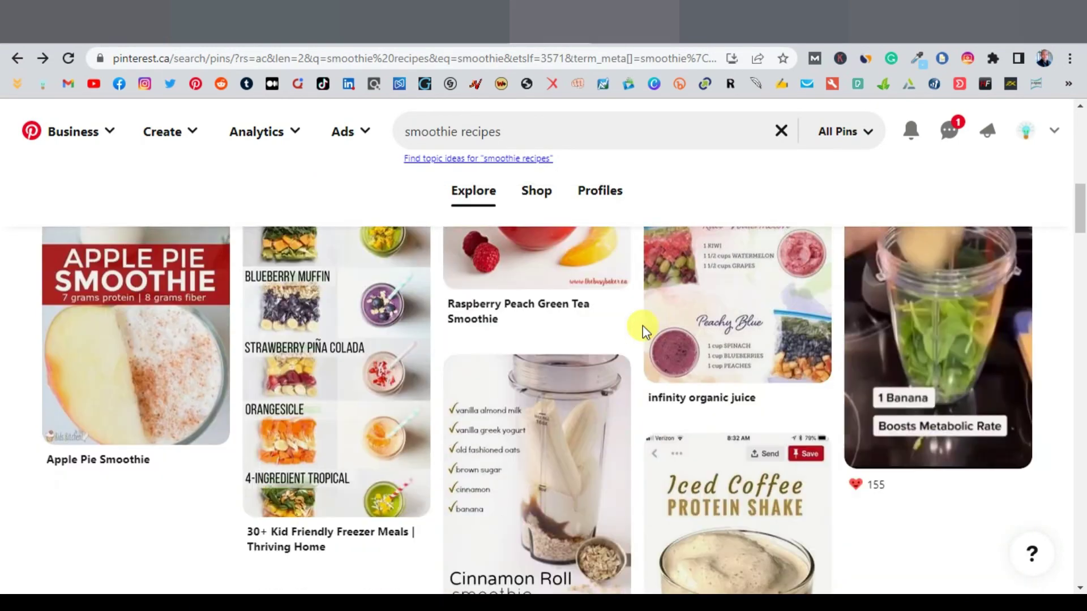
scroll(644, 330, down, 11)
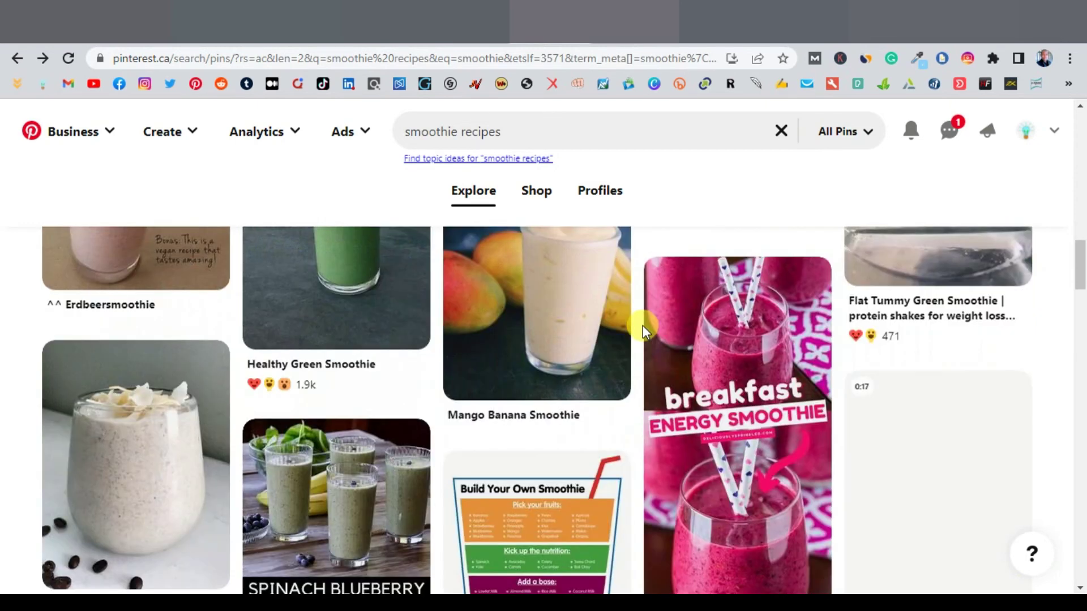
scroll(643, 325, down, 4)
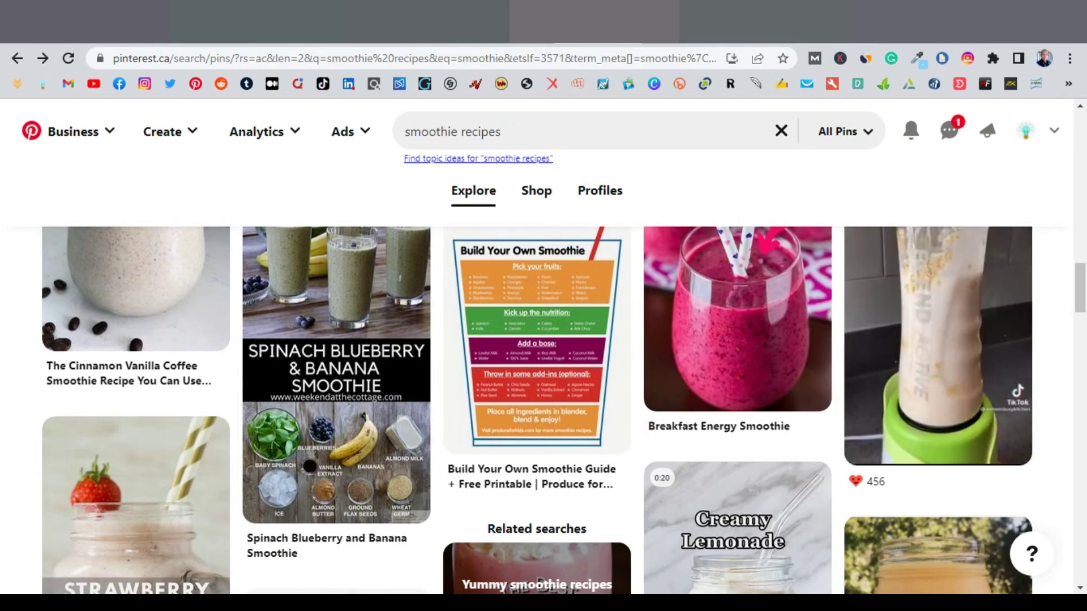
key(ctrl+Tab)
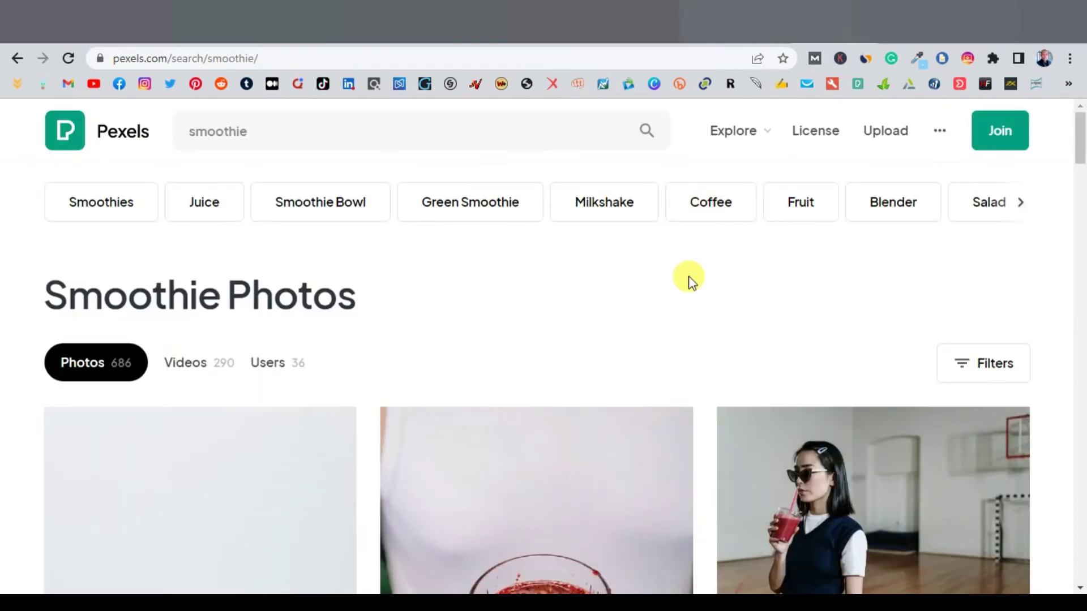
scroll(716, 305, down, 4)
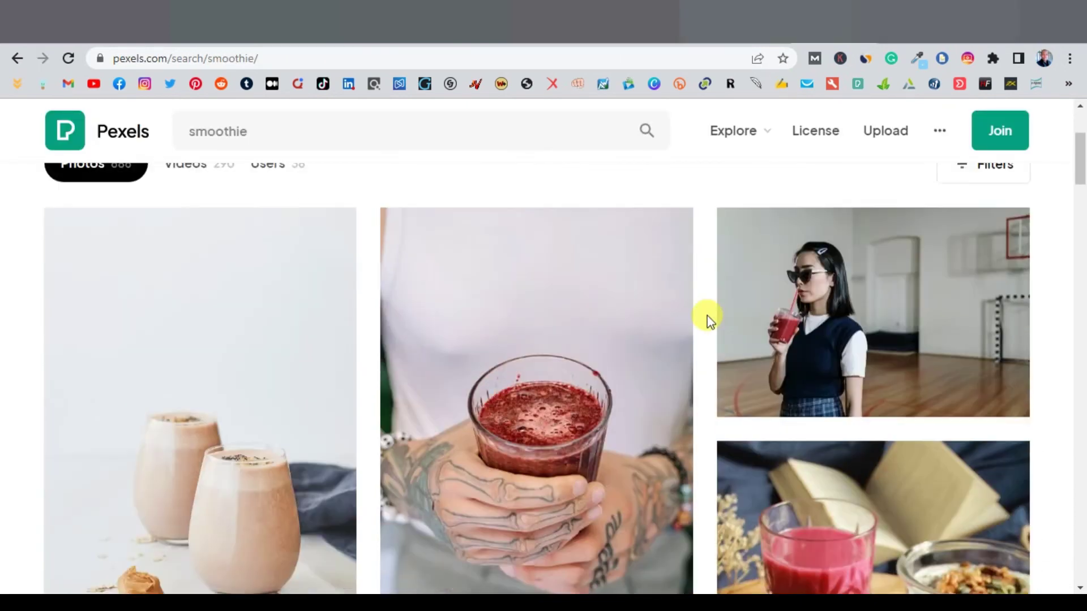
scroll(708, 316, down, 3)
scroll(708, 317, down, 3)
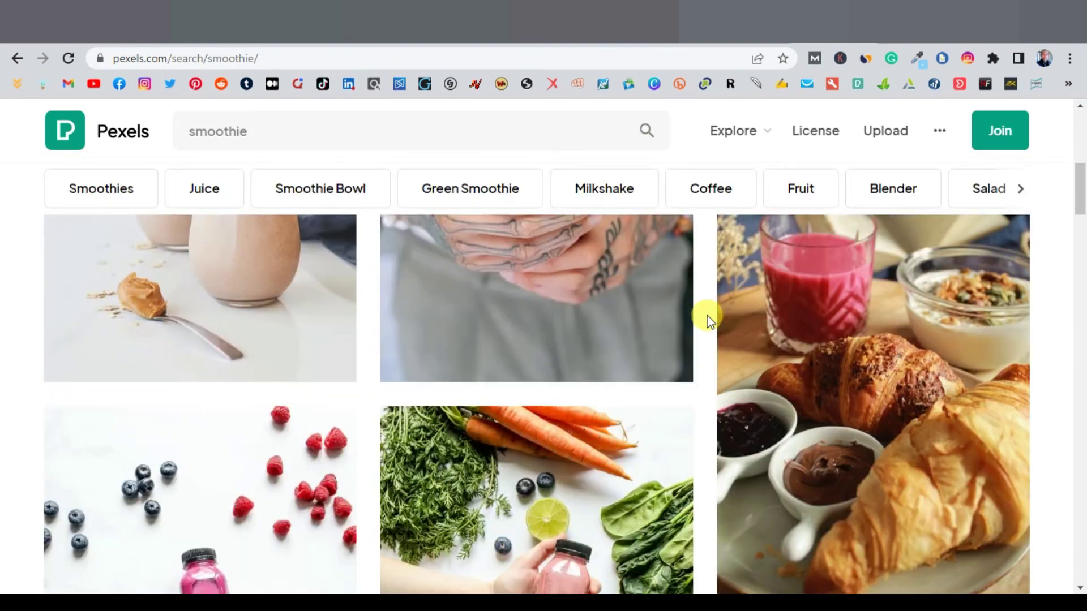
scroll(707, 317, down, 10)
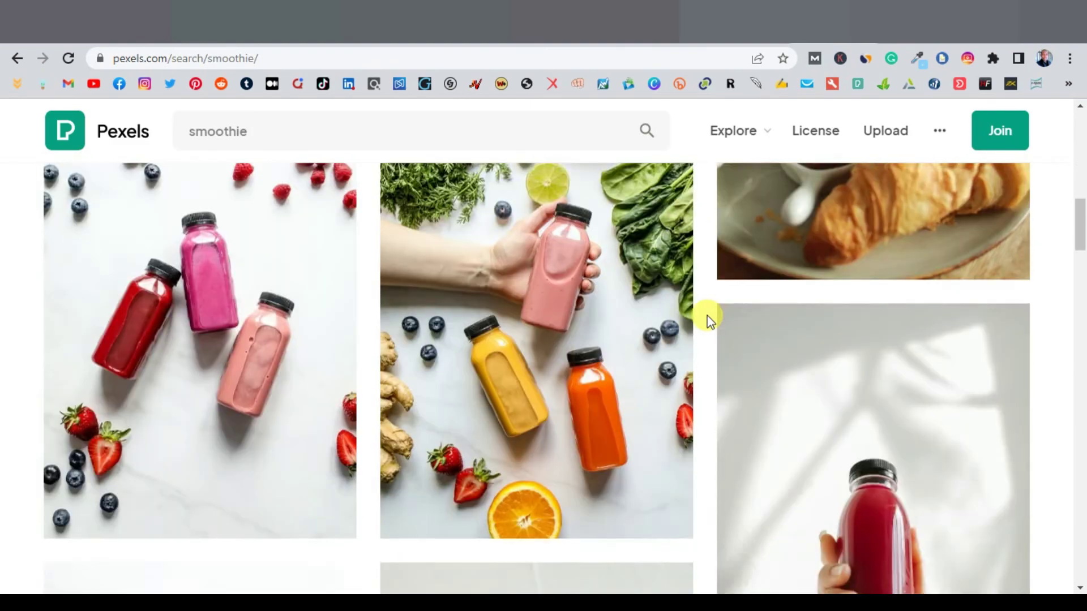
scroll(708, 318, down, 5)
scroll(611, 342, up, 2)
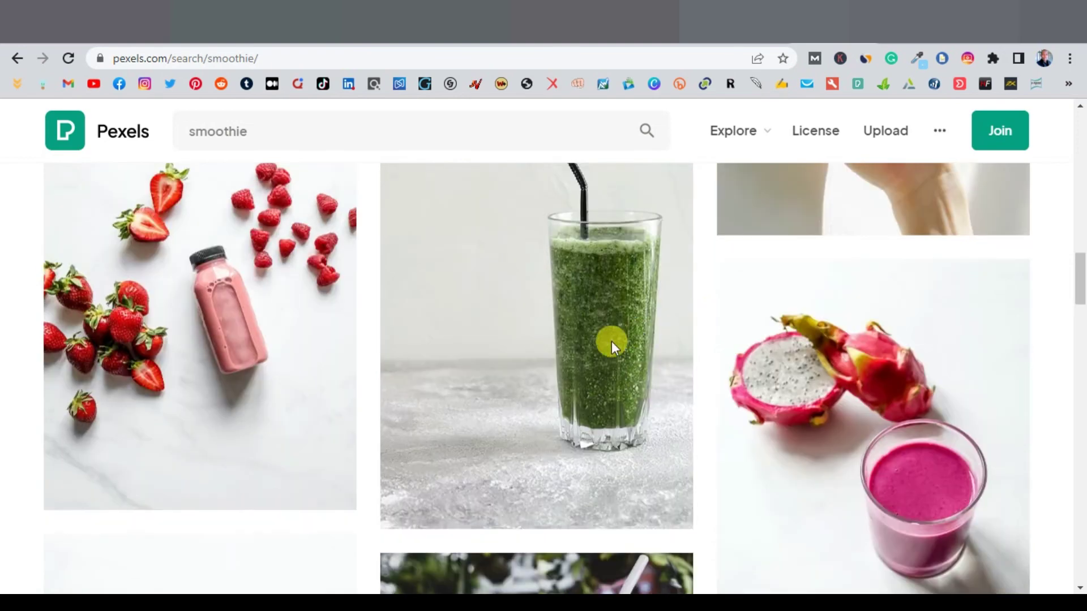
Step: Download the green smoothie photo from Pexels and drop it onto the blank Canva pin
mouse_move(629, 520)
click(665, 502)
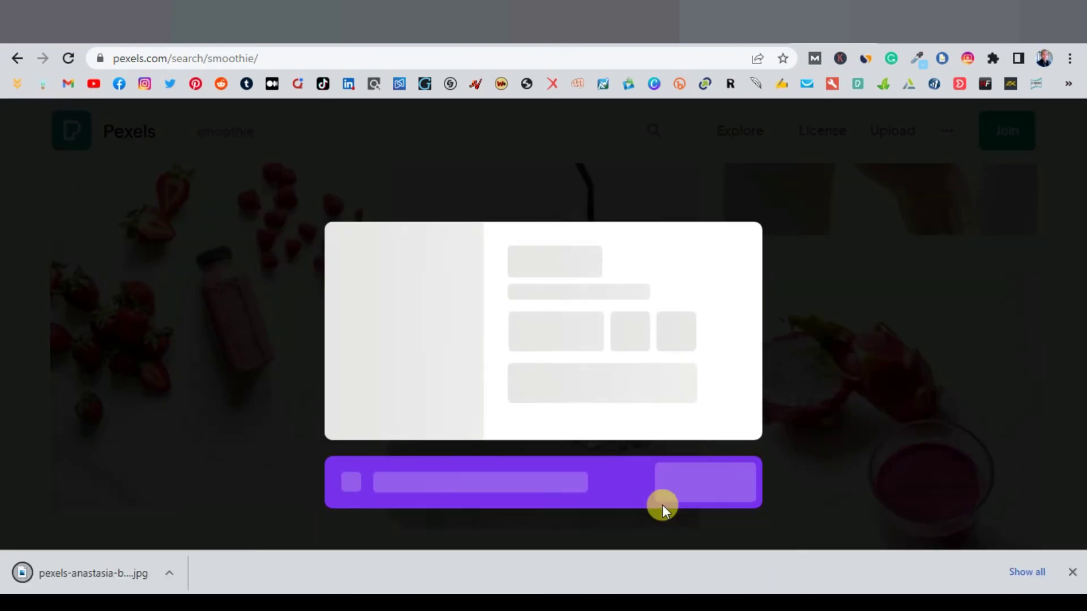
key(ctrl+Tab)
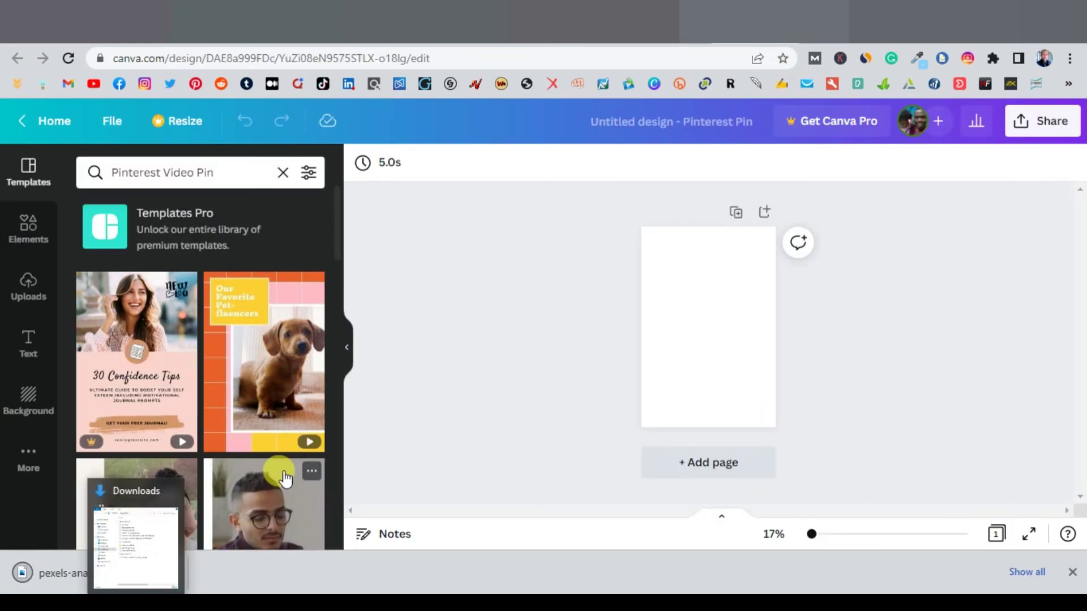
drag(80, 585, 696, 316)
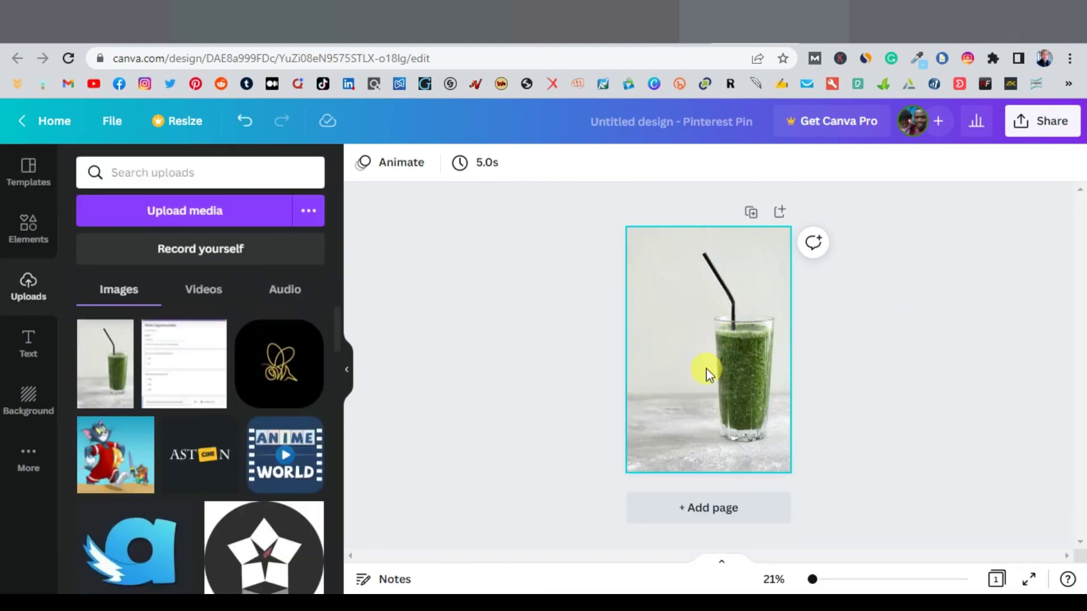
click(20, 350)
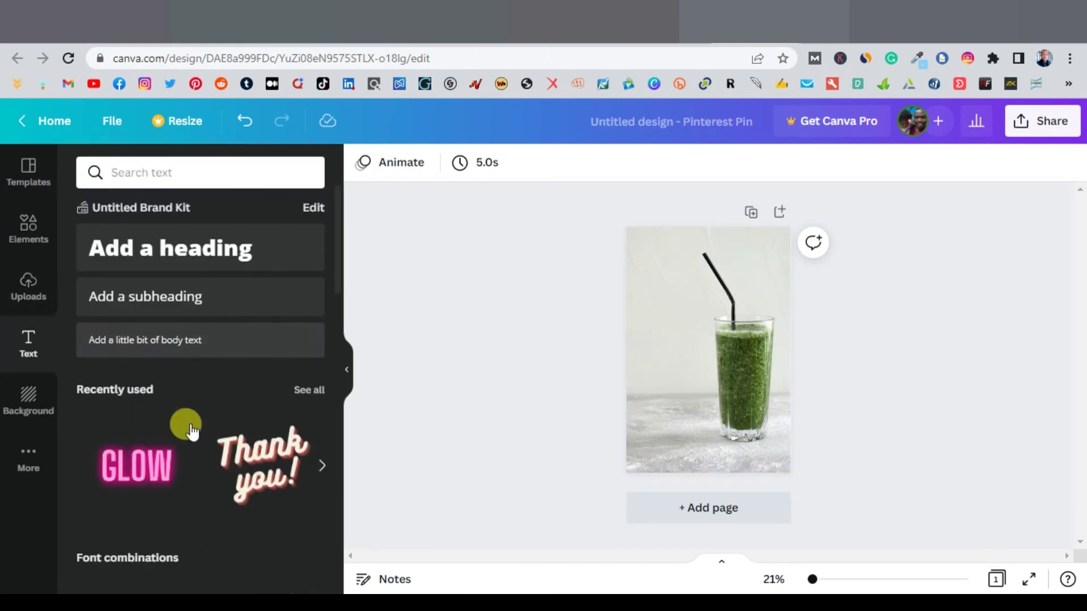
Step: Place the neon pink GLOW font combination at the top of the smoothie pin
scroll(186, 430, down, 5)
scroll(180, 438, down, 8)
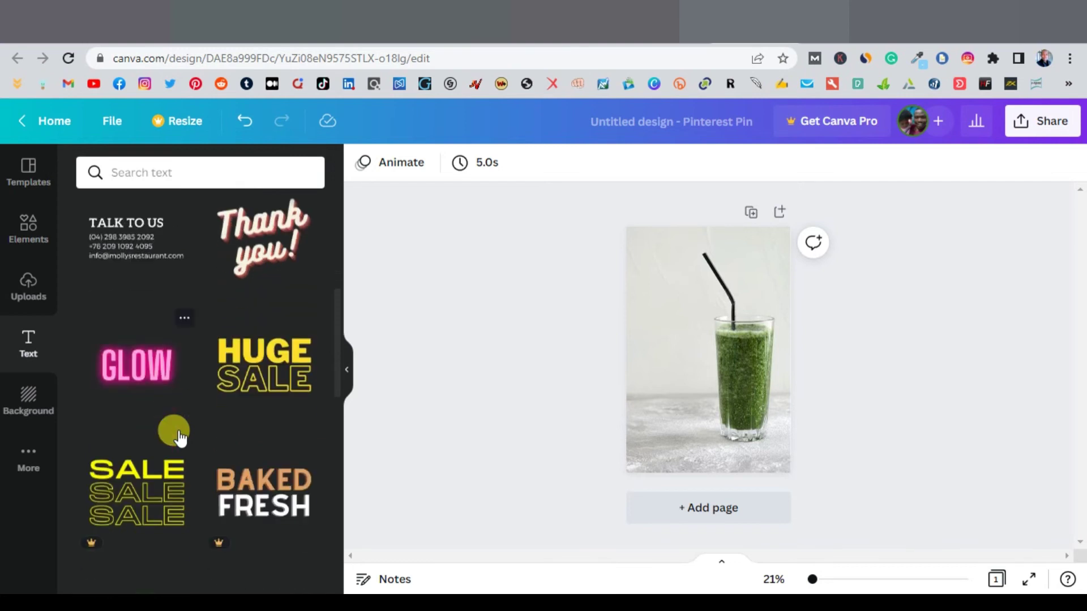
scroll(162, 414, down, 3)
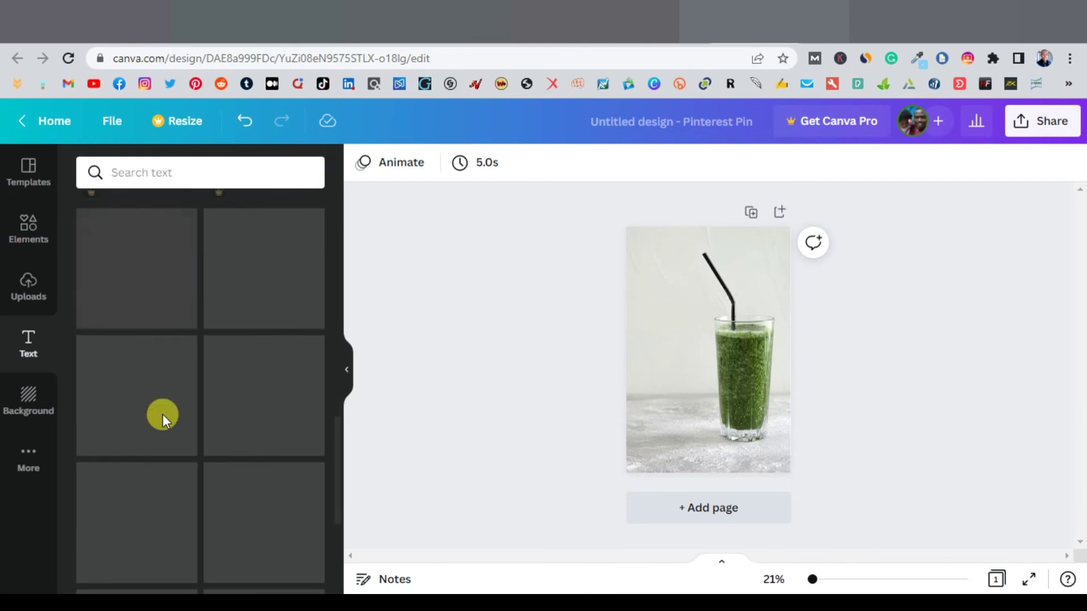
scroll(169, 413, up, 5)
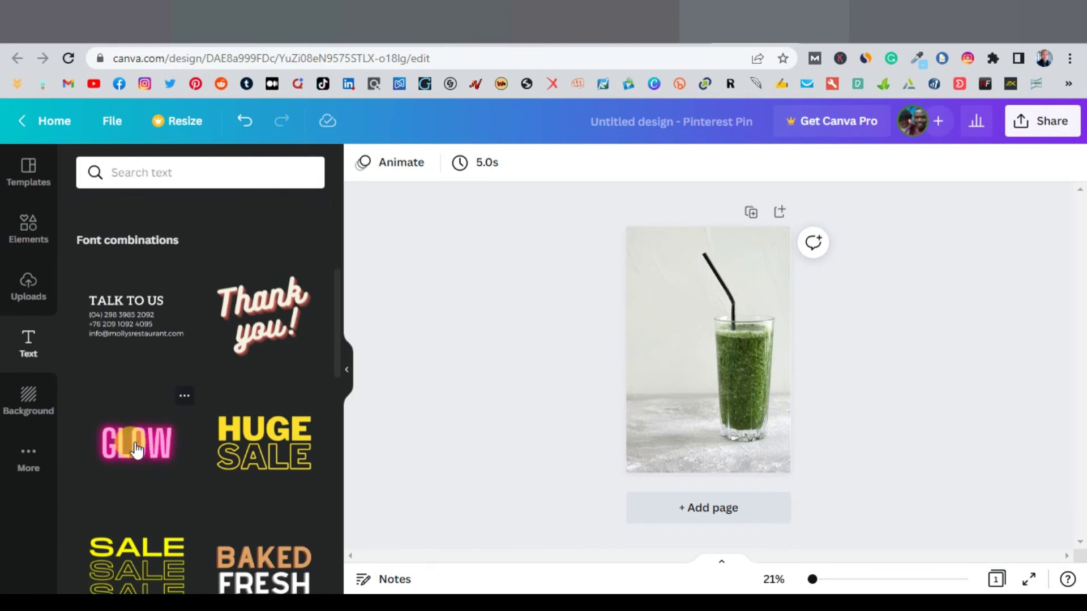
drag(136, 450, 673, 288)
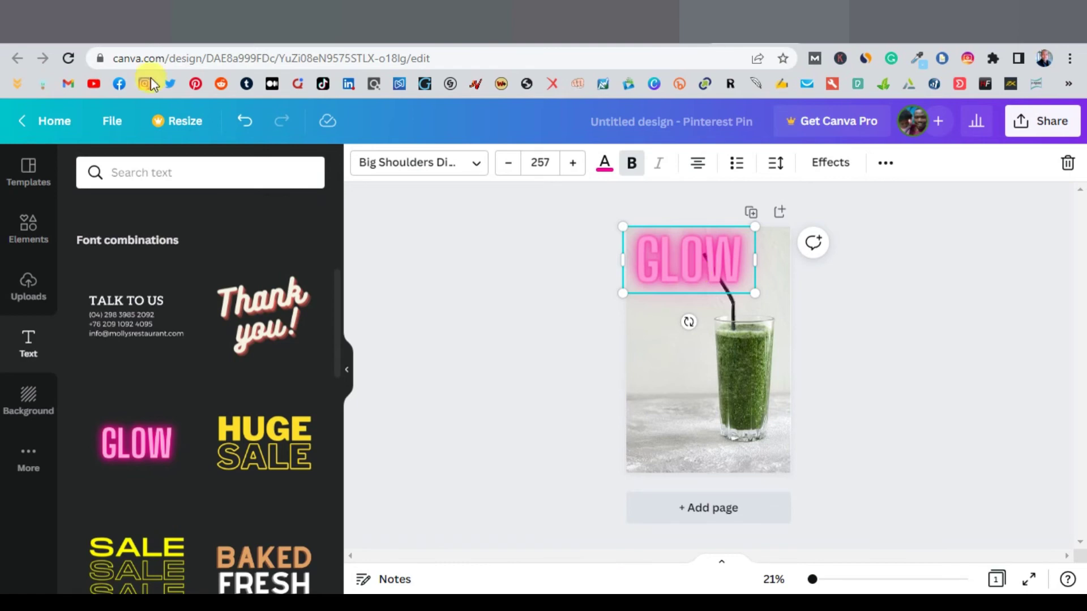
key(ctrl+Tab)
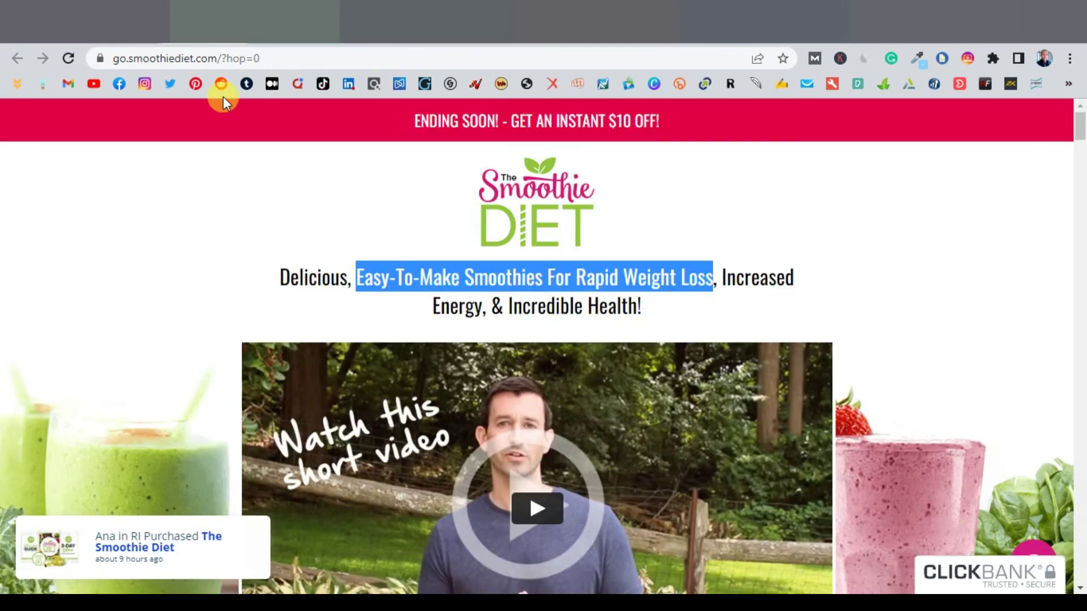
Step: Replace GLOW with the copied 'Easy-To-Make Smoothies For Rapid Weight Loss' headline and fit it atop the pin
right_click(539, 284)
click(571, 299)
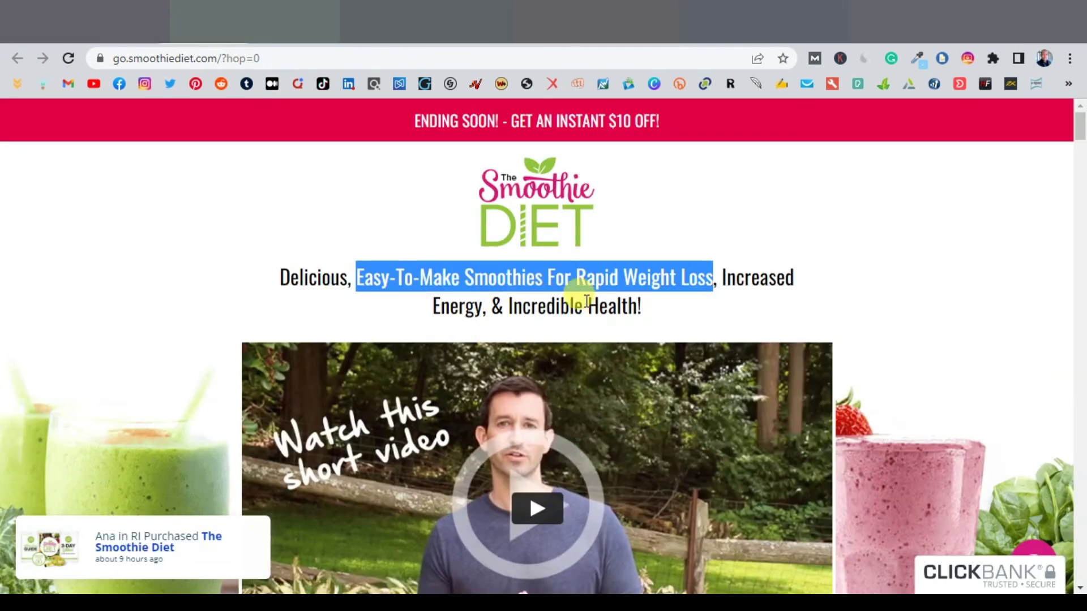
key(ctrl+Tab)
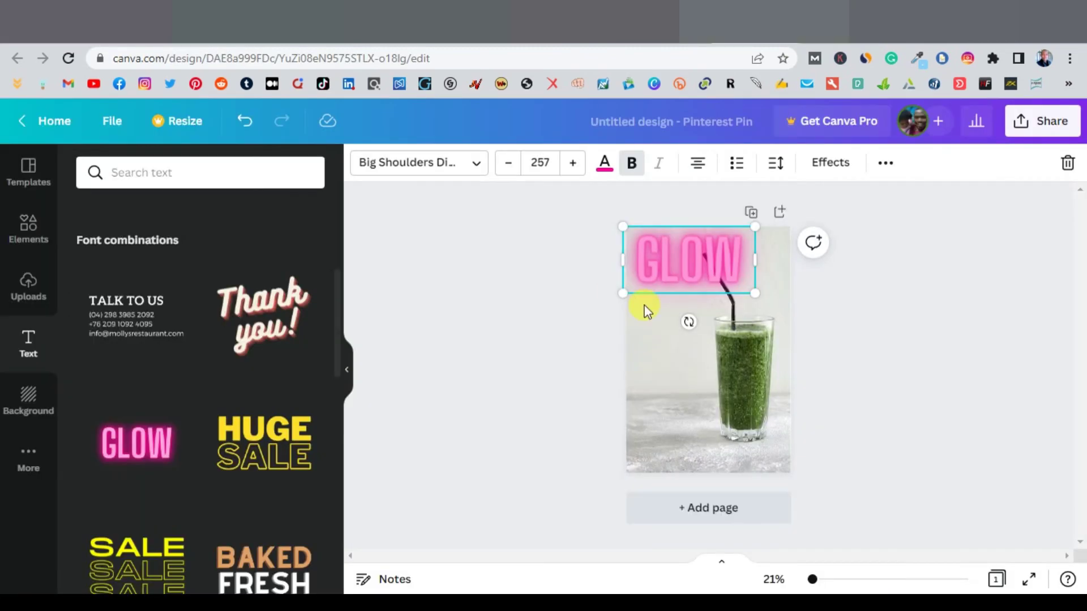
double_click(692, 256)
right_click(686, 259)
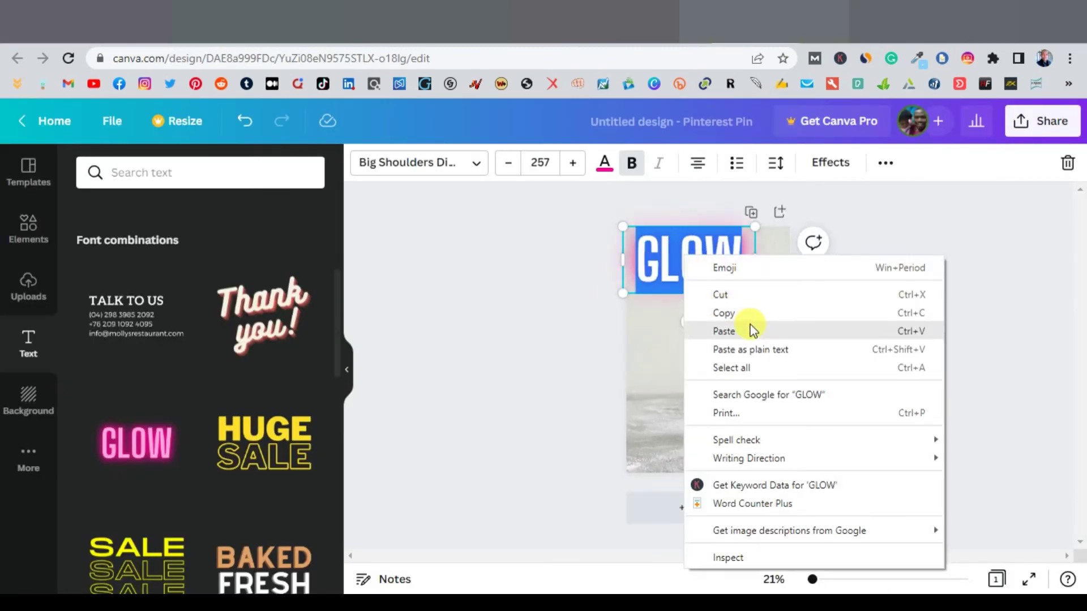
click(741, 331)
drag(767, 505, 753, 340)
drag(699, 286, 707, 271)
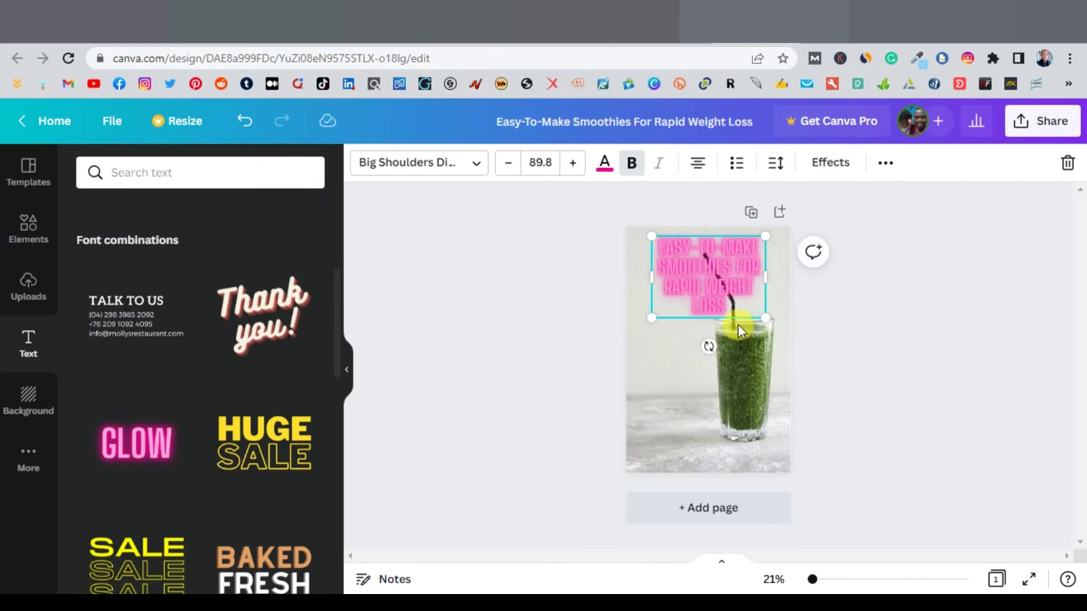
Step: Change the headline's colour from pink to light cyan
click(604, 167)
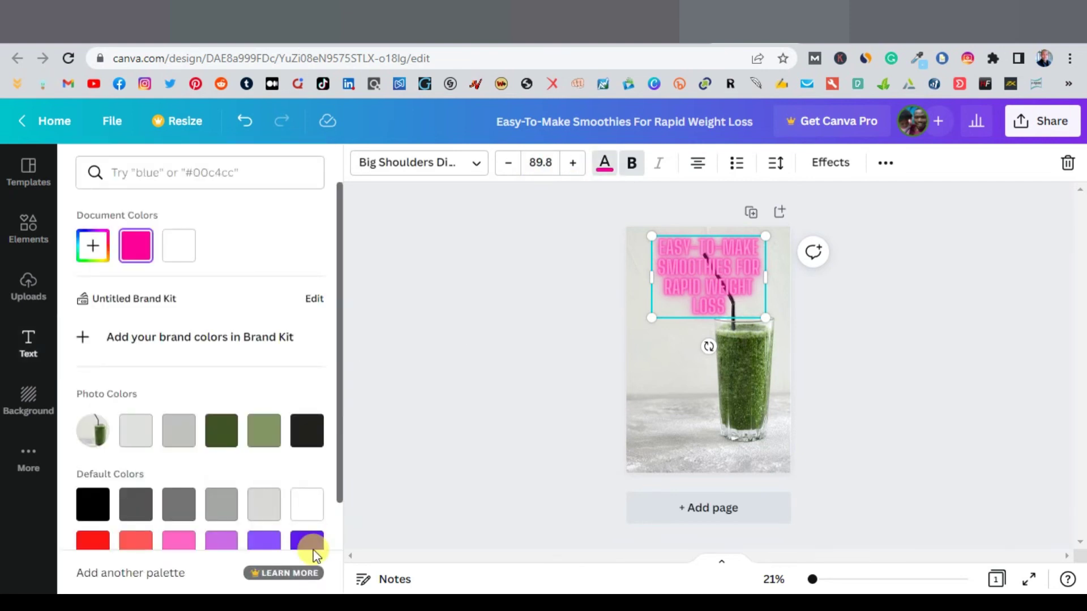
click(306, 505)
scroll(306, 506, down, 2)
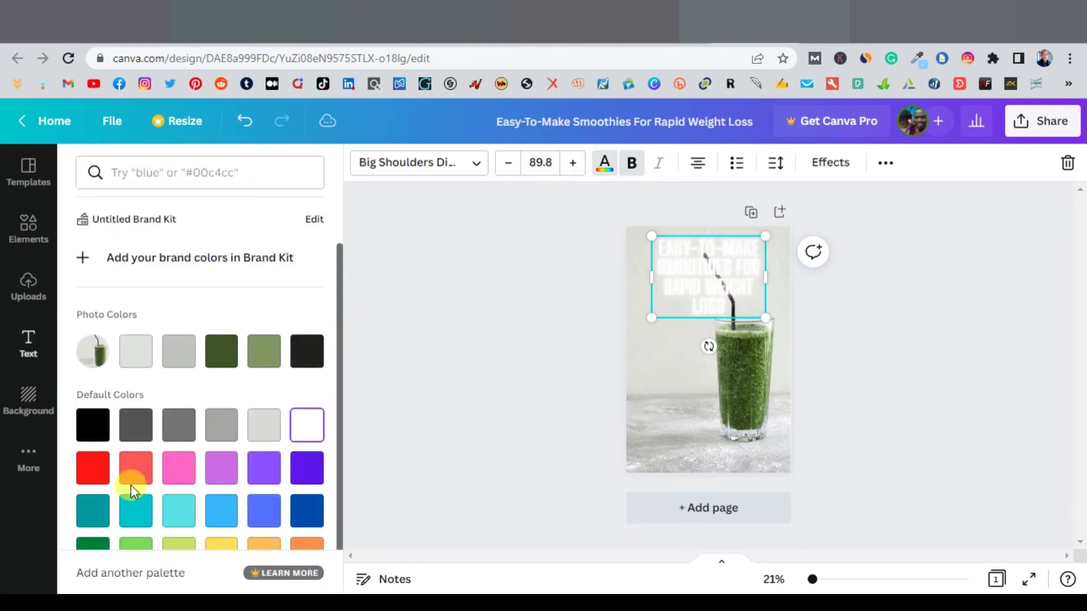
click(178, 514)
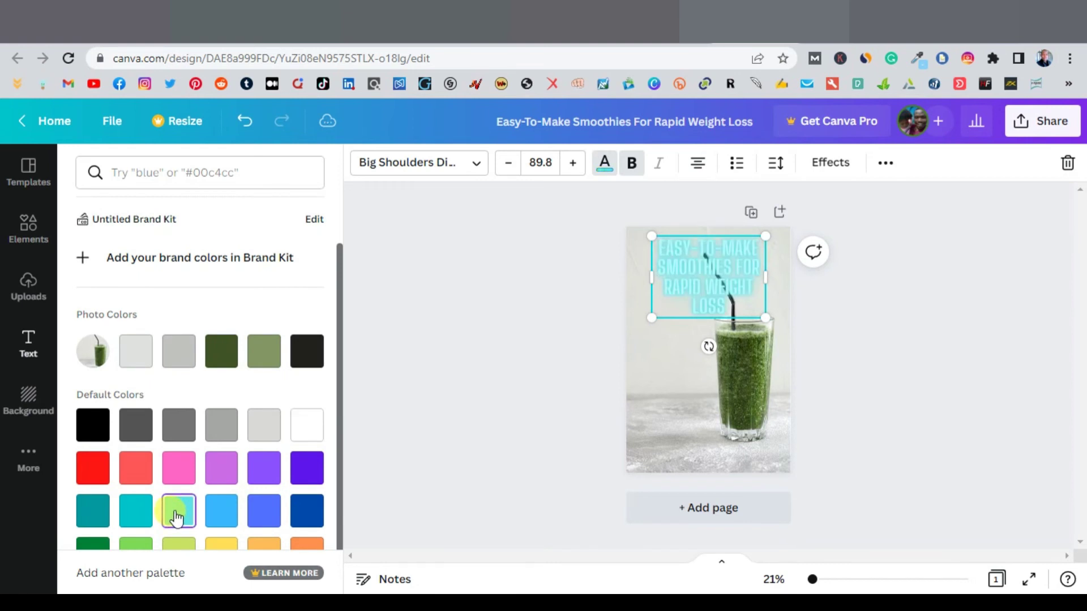
key(Escape)
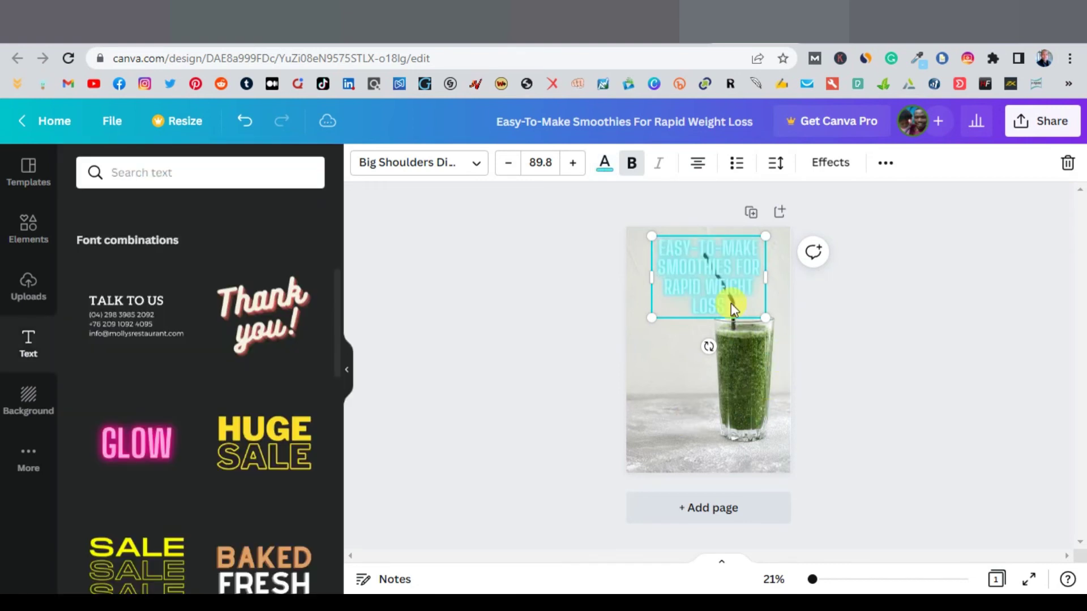
Step: Enlarge the headline text box on the smoothie pin
click(685, 408)
click(720, 288)
drag(776, 327, 799, 339)
click(879, 362)
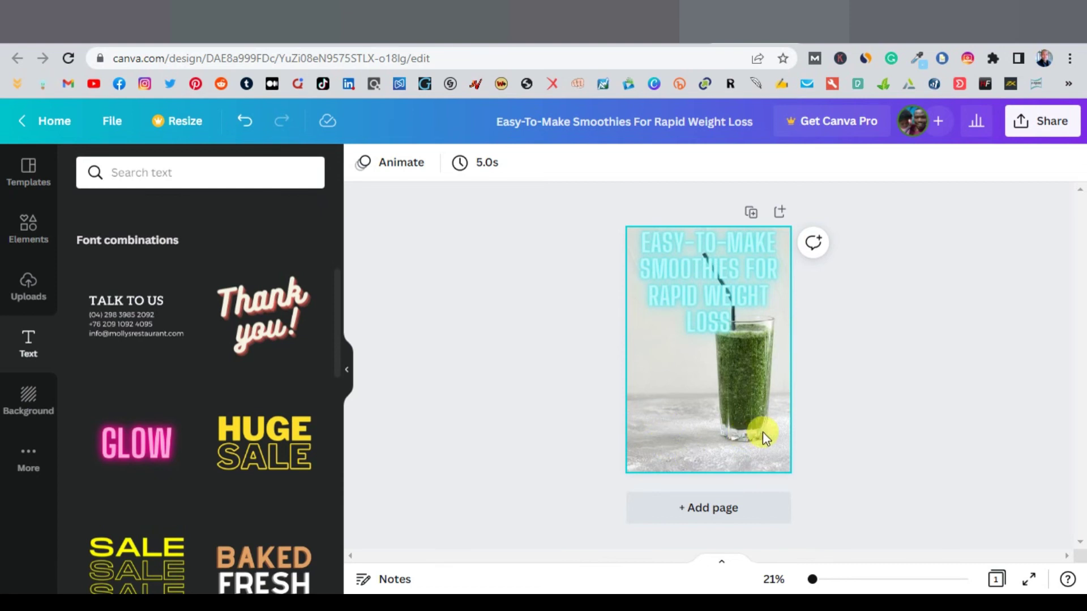
Step: Add the HUGE SALE text combination, ungroup it and delete the word SALE
drag(272, 444, 477, 437)
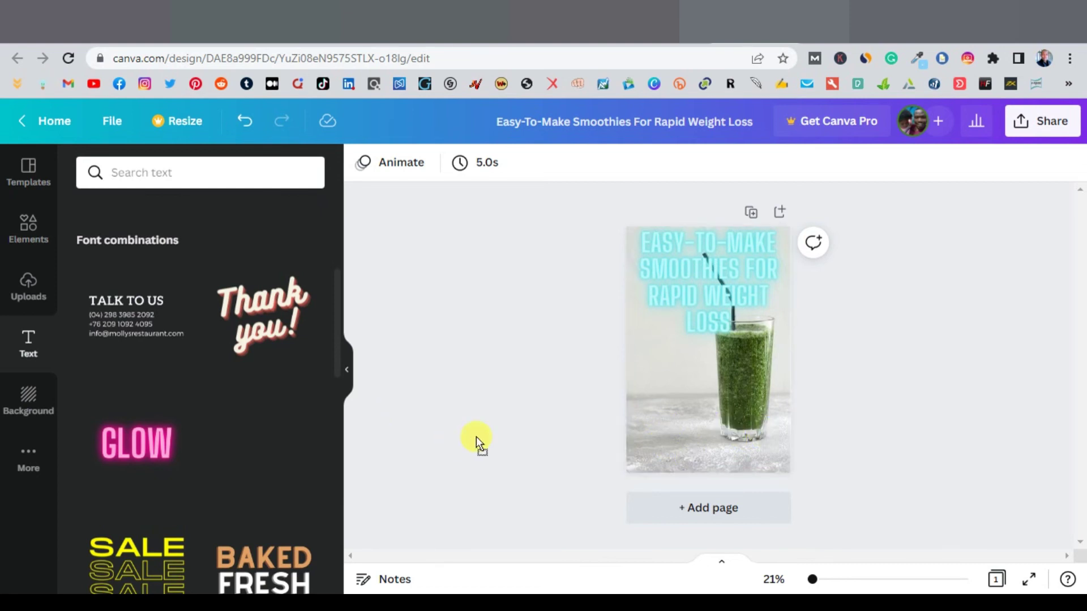
drag(695, 428, 704, 406)
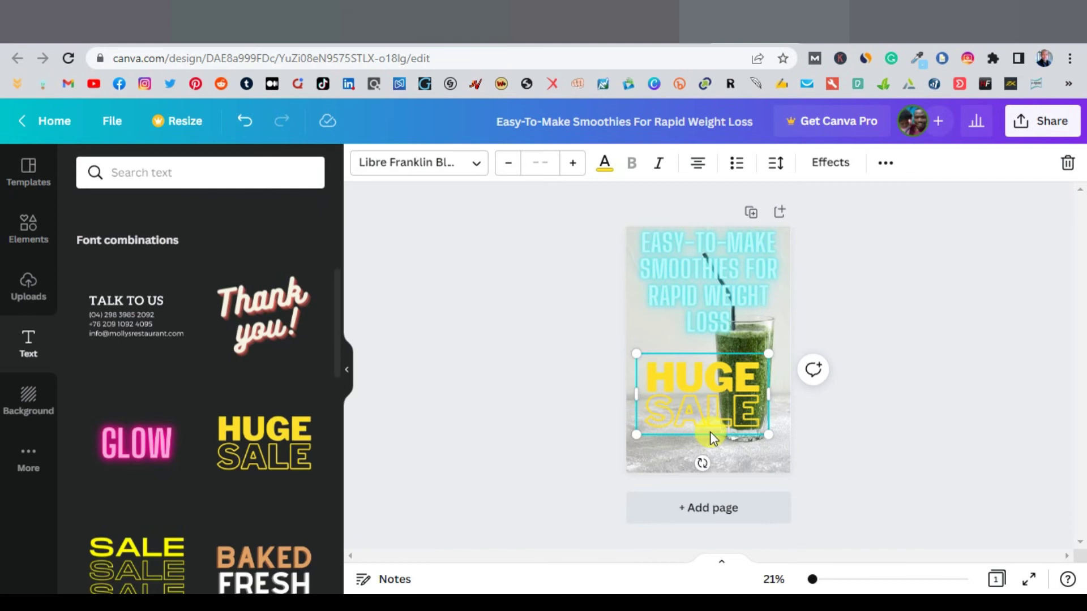
right_click(719, 393)
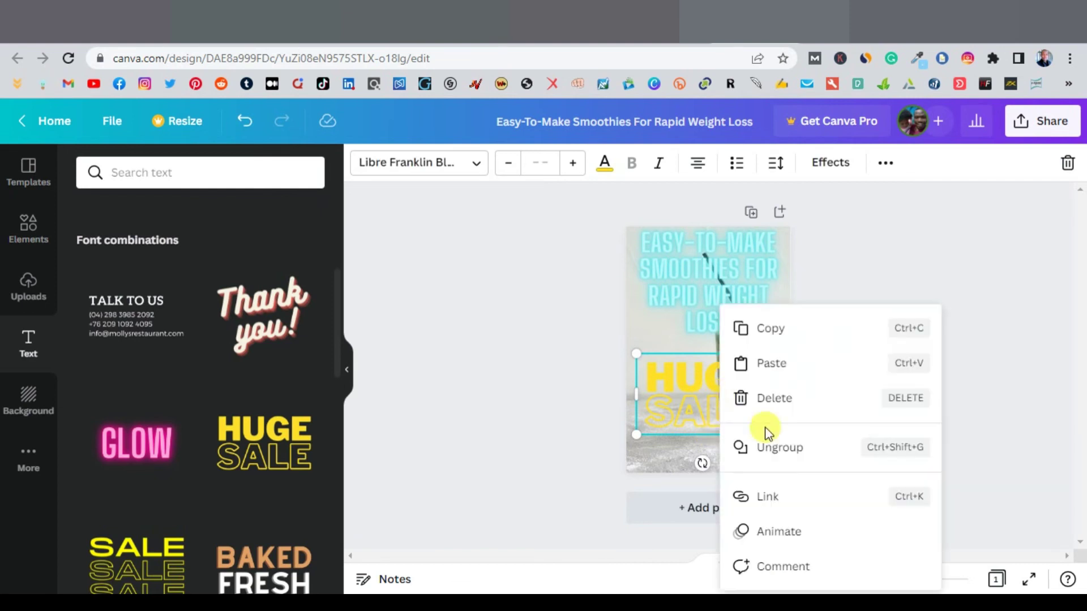
click(767, 446)
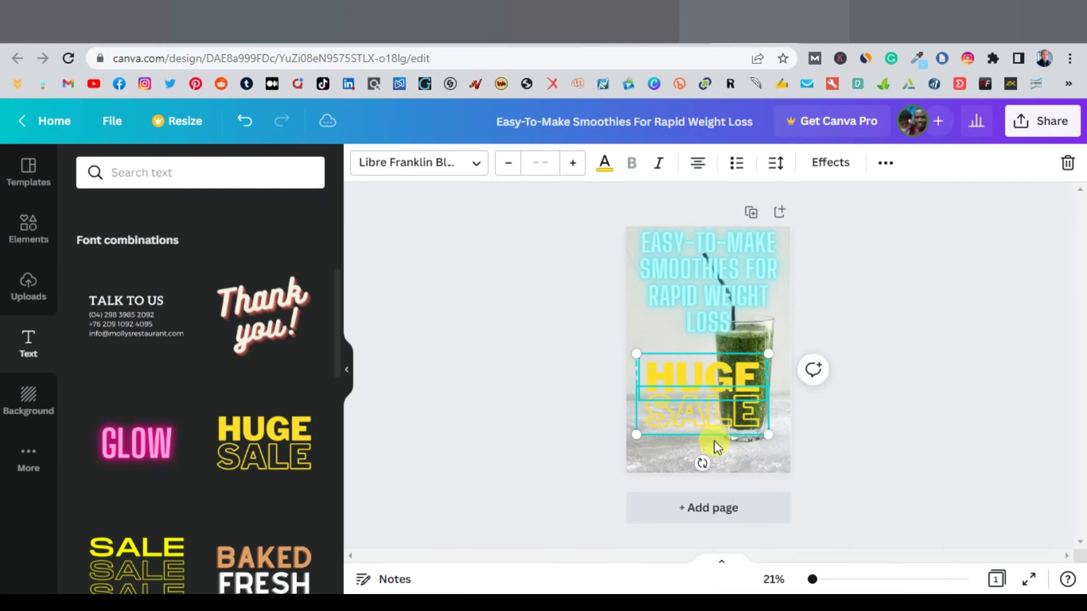
click(665, 451)
click(682, 430)
click(1063, 170)
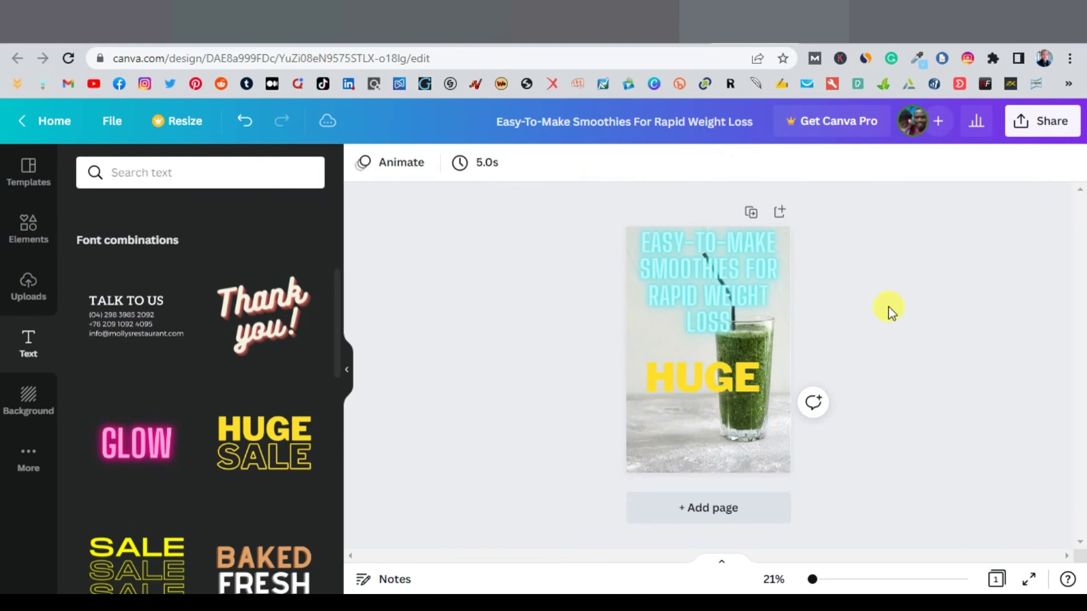
Step: Move HUGE to the image bottom, reword it to CLICK HERE and colour it red
drag(705, 378, 759, 143)
click(759, 603)
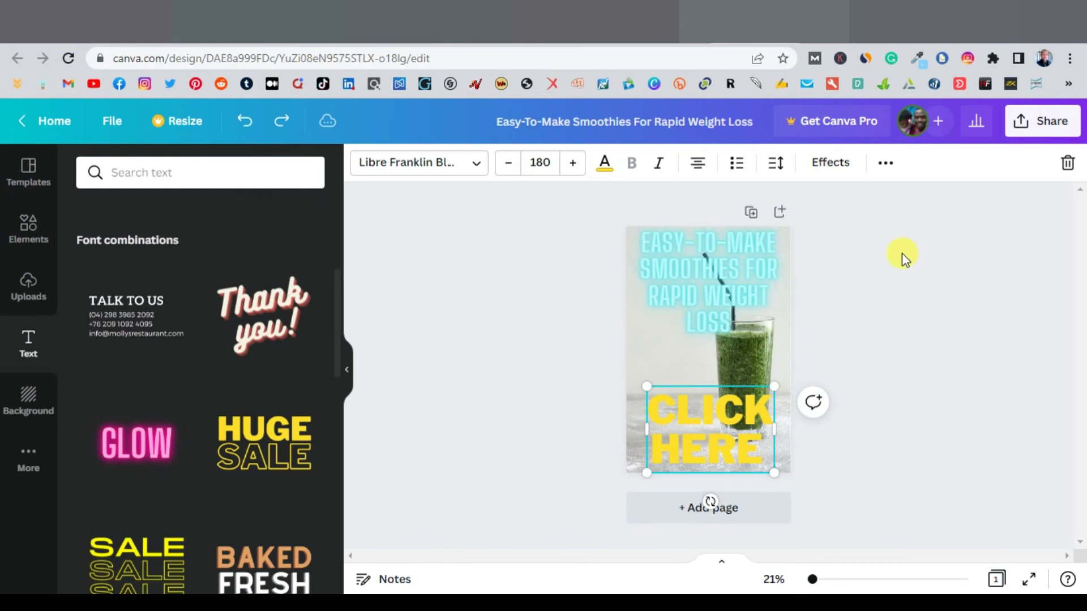
click(902, 258)
click(775, 423)
click(604, 164)
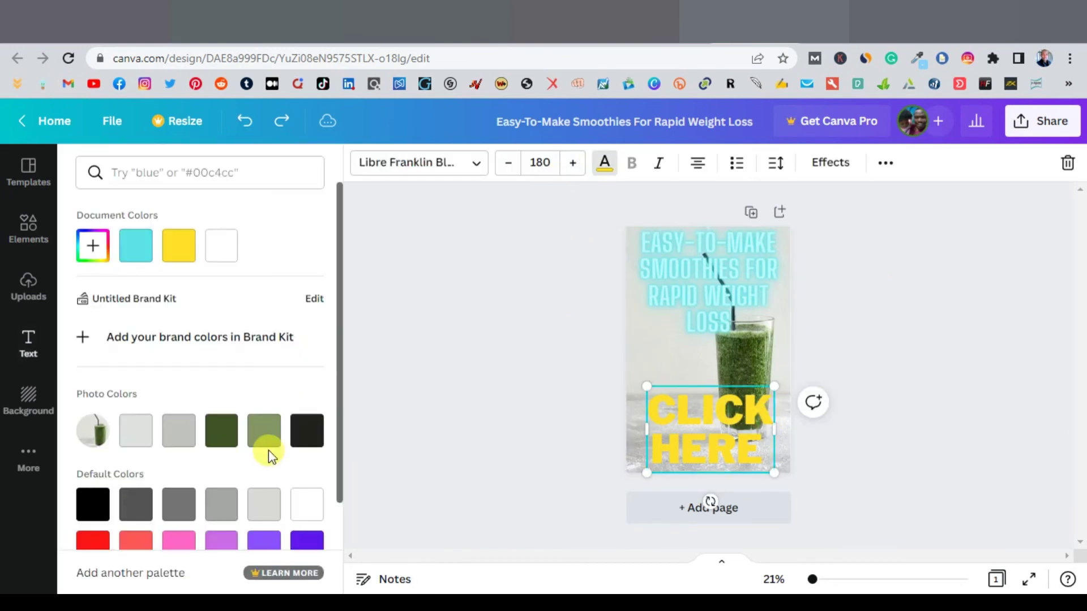
click(101, 544)
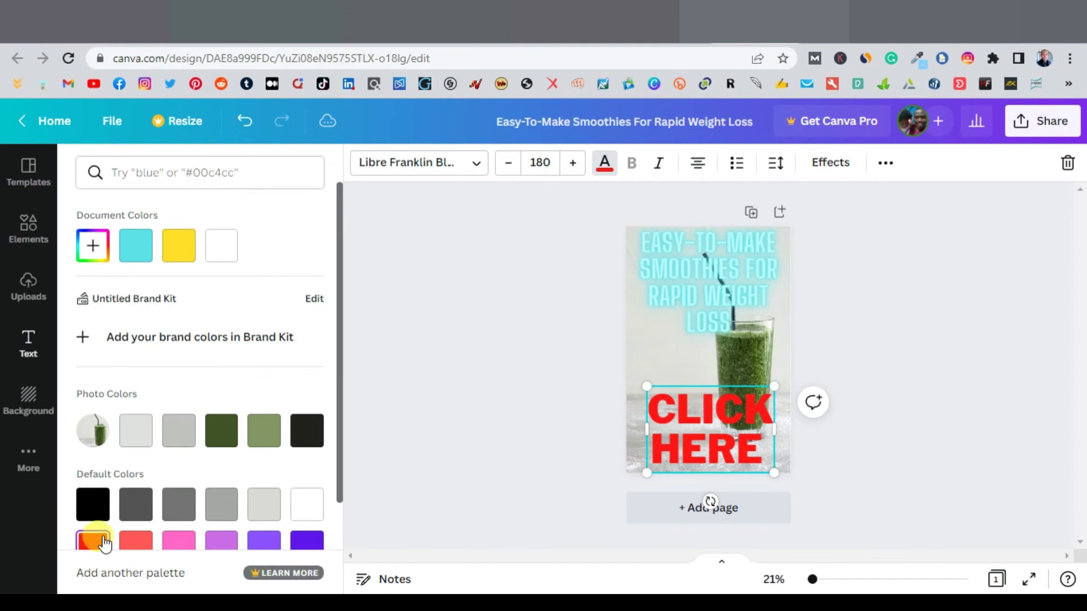
key(Escape)
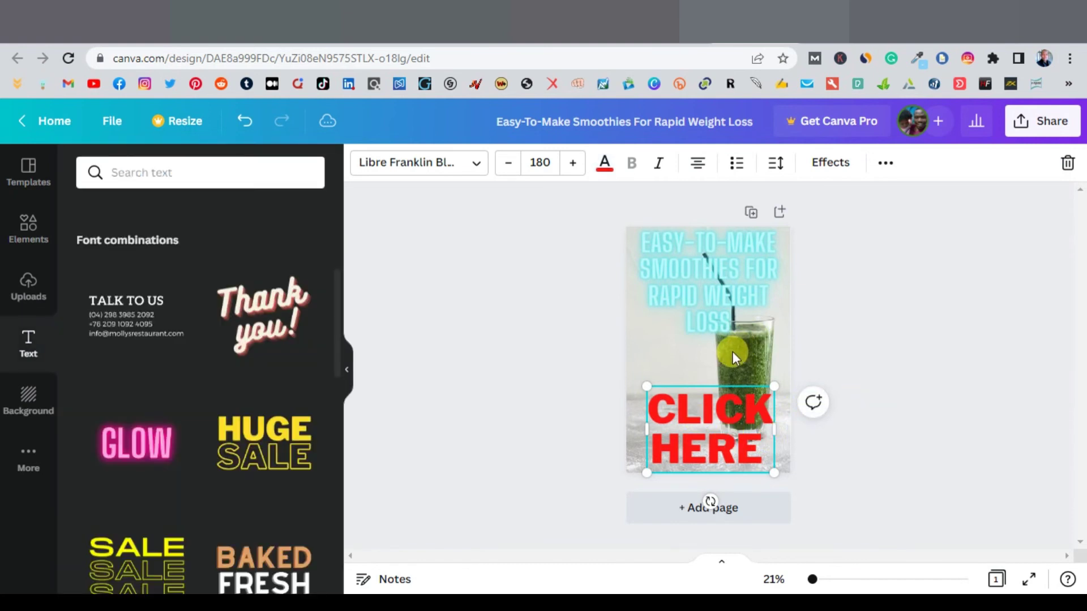
click(965, 334)
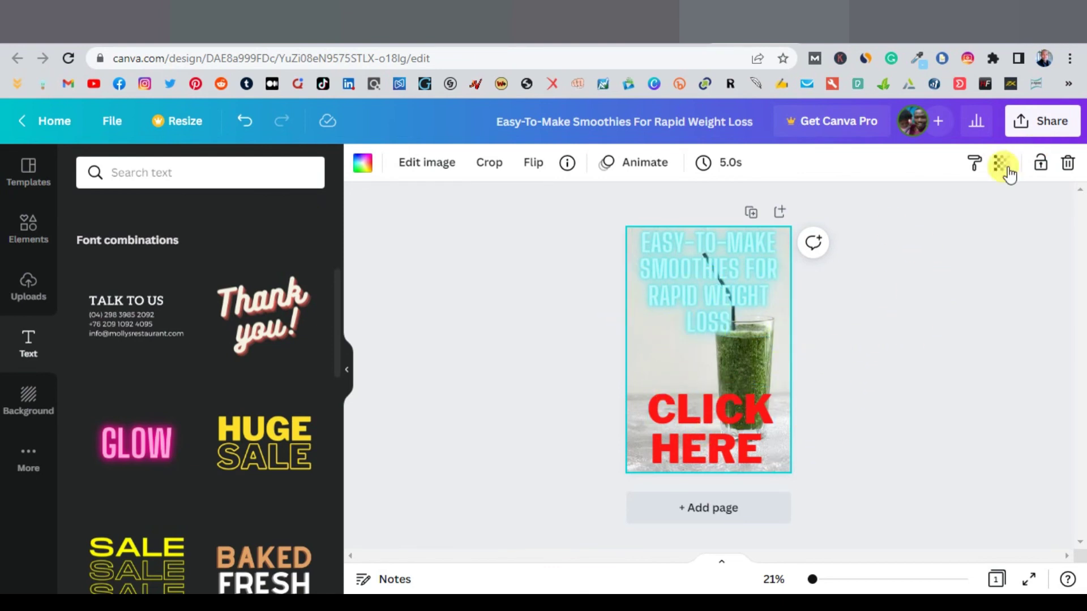
Step: Download the finished Canva smoothie pin as a PNG image
click(1022, 125)
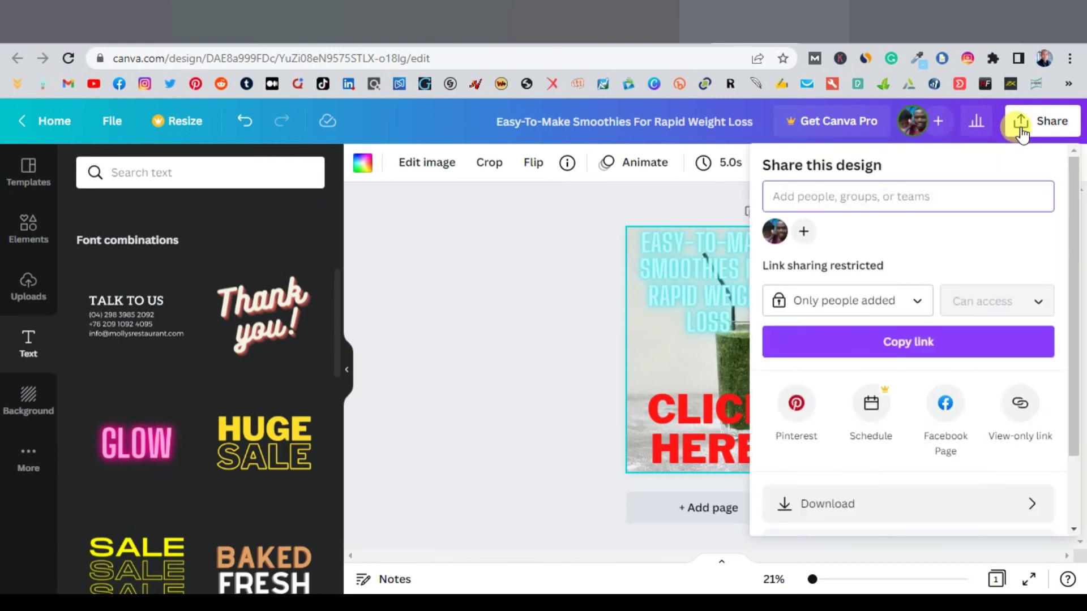
click(913, 501)
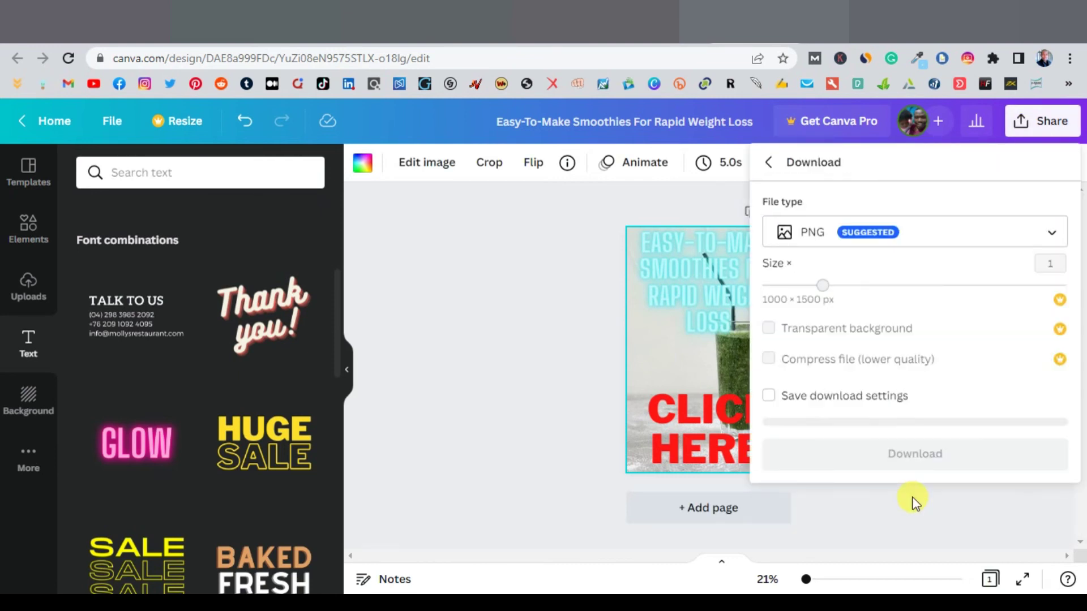
click(927, 436)
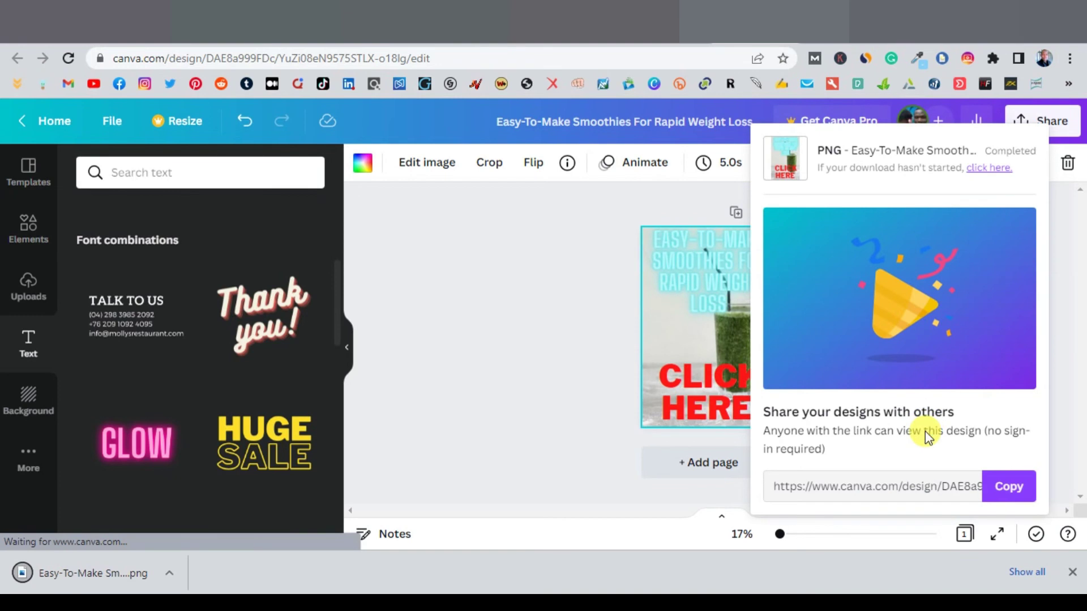
click(594, 22)
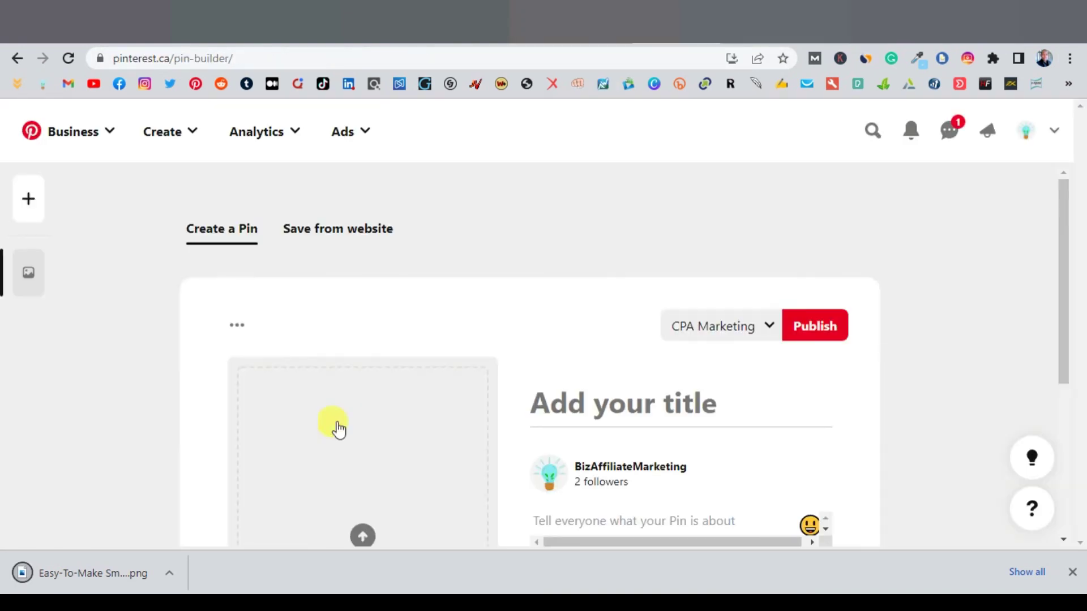
Step: Upload the downloaded smoothie PNG as the new Pinterest pin's image
drag(21, 573, 354, 461)
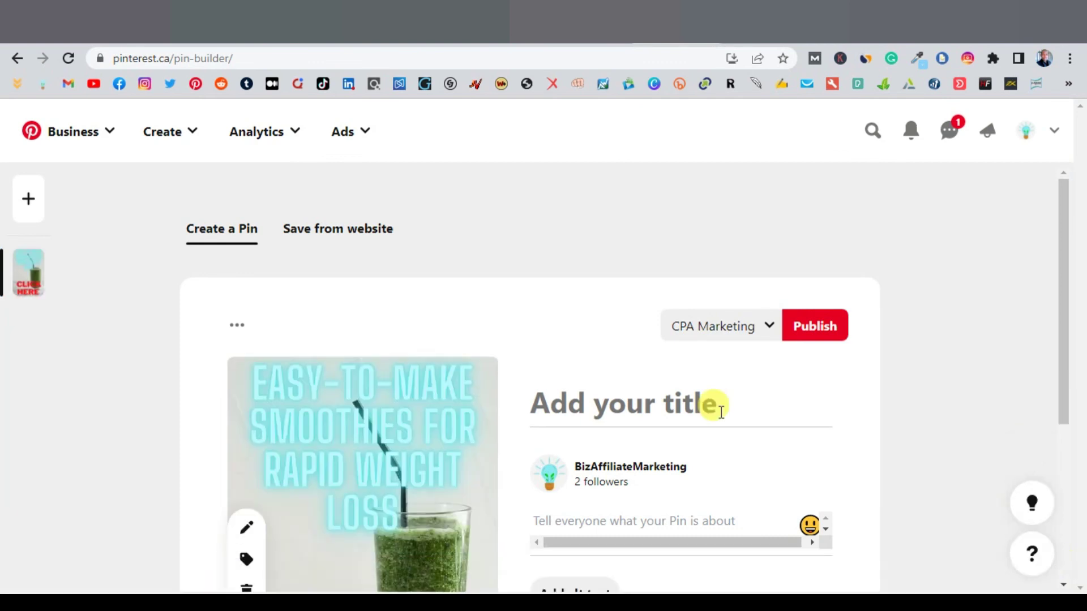
scroll(636, 402, down, 1)
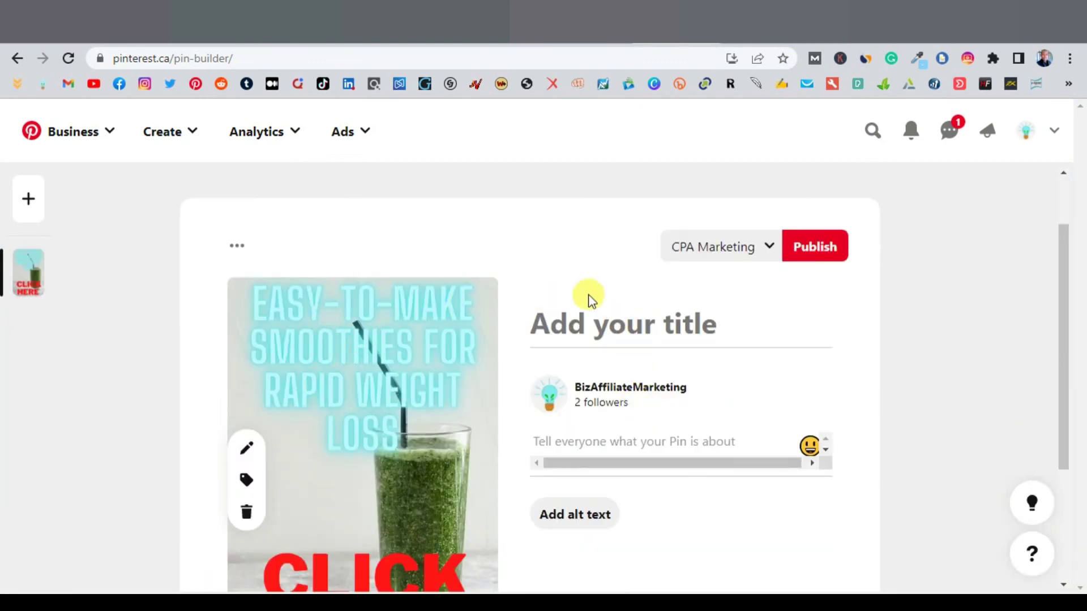
key(ctrl+Tab)
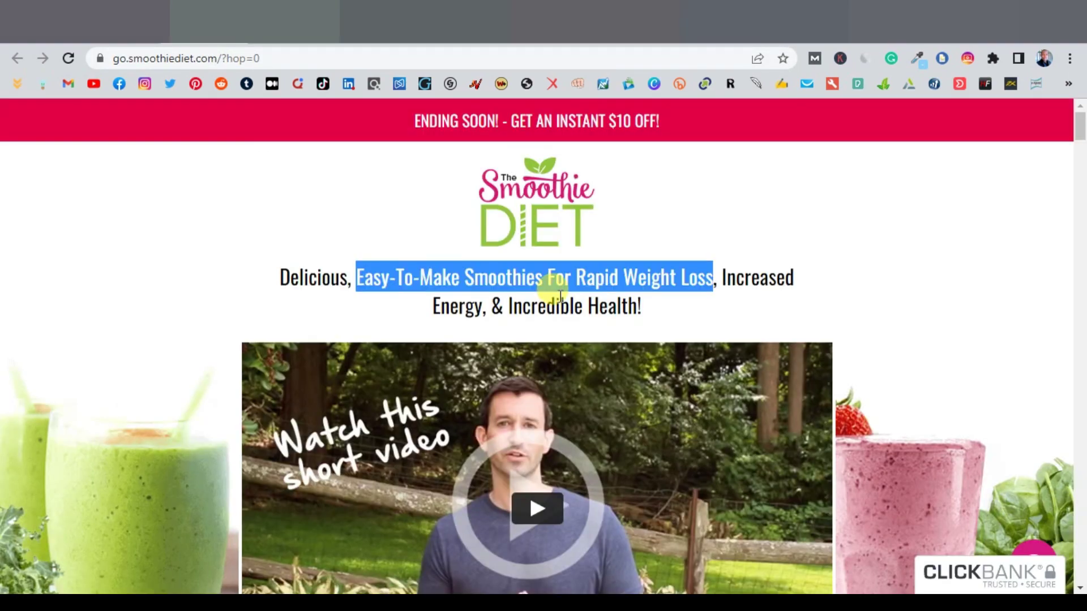
Step: Copy the 'LOSE WEIGHT AND FEEL BETTER THAN YOU HAVE IN YEARS' headline from the guarantee section
scroll(623, 306, down, 15)
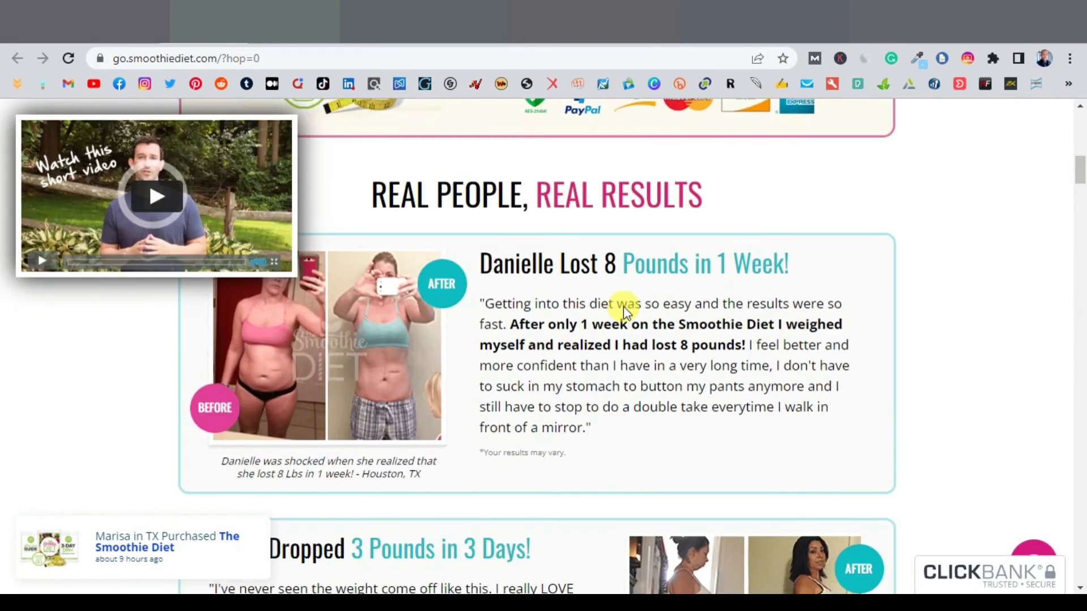
drag(1079, 181, 1060, 369)
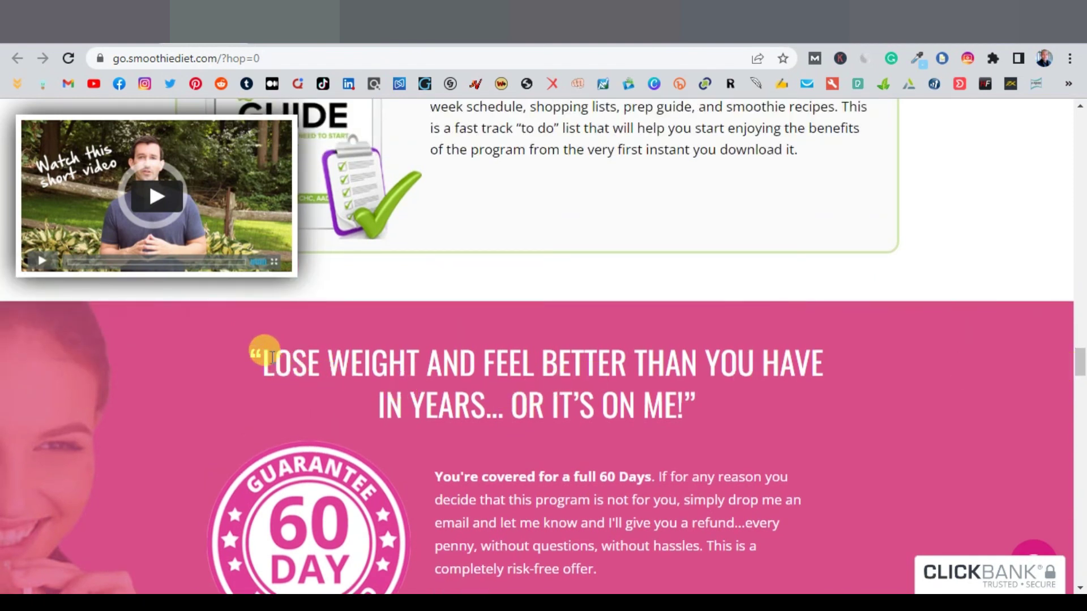
drag(265, 357, 490, 403)
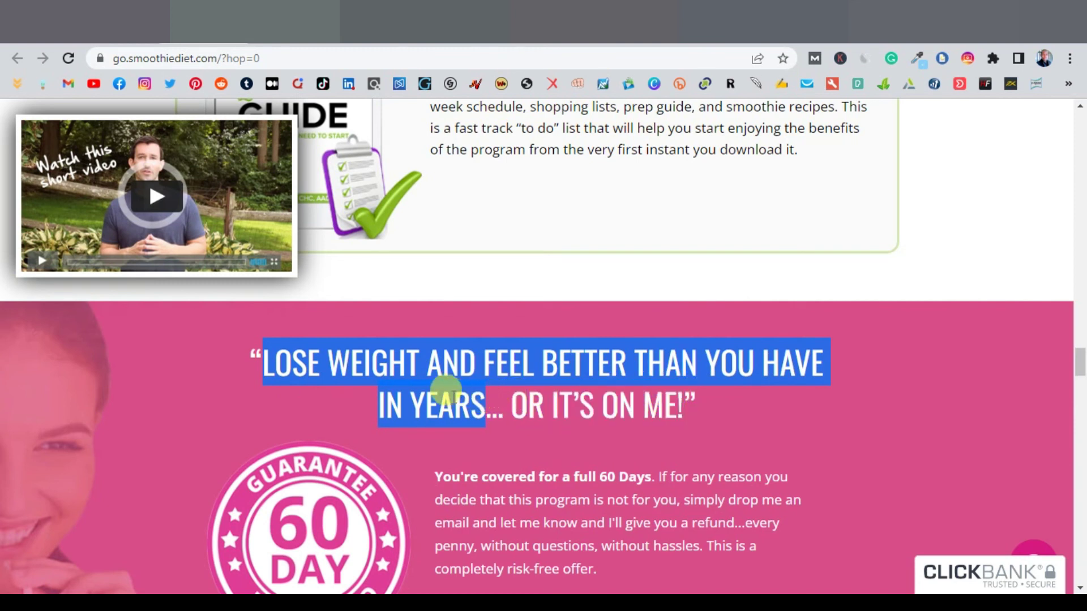
right_click(450, 393)
click(476, 409)
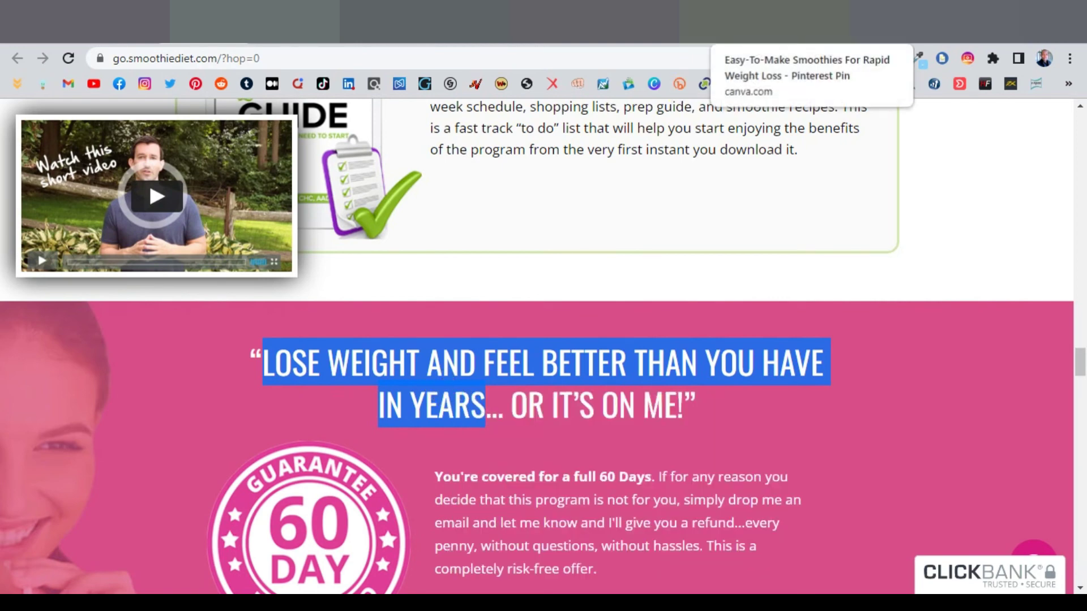
click(662, 23)
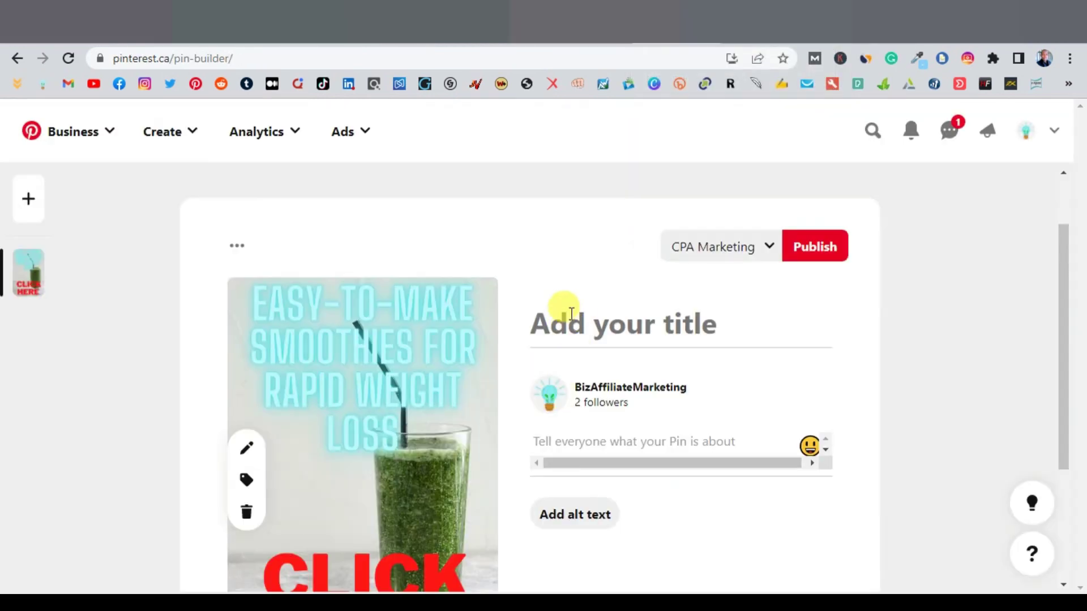
Step: Paste 'LOSE WEIGHT AND FEEL BETTER THAN YOU HAVE IN YEARS' as the pin title and alt text
right_click(592, 315)
click(631, 440)
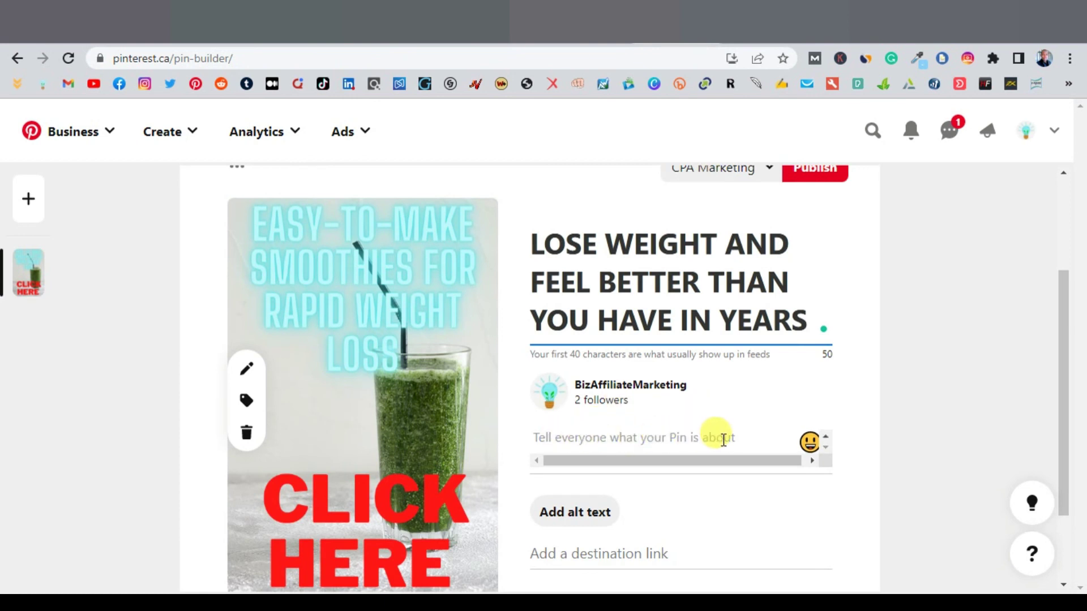
click(569, 511)
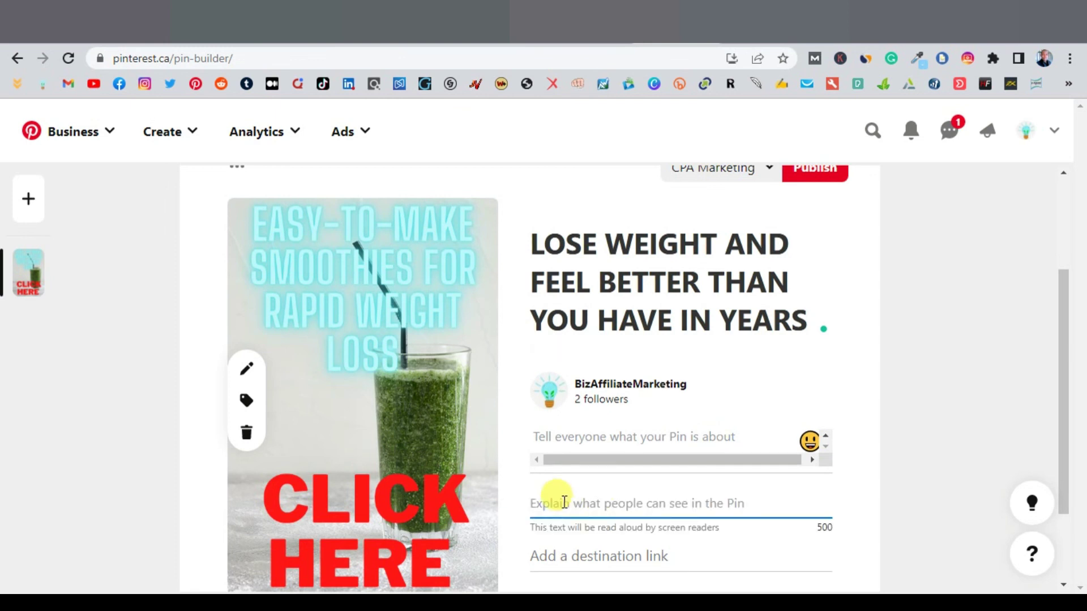
right_click(564, 502)
click(631, 357)
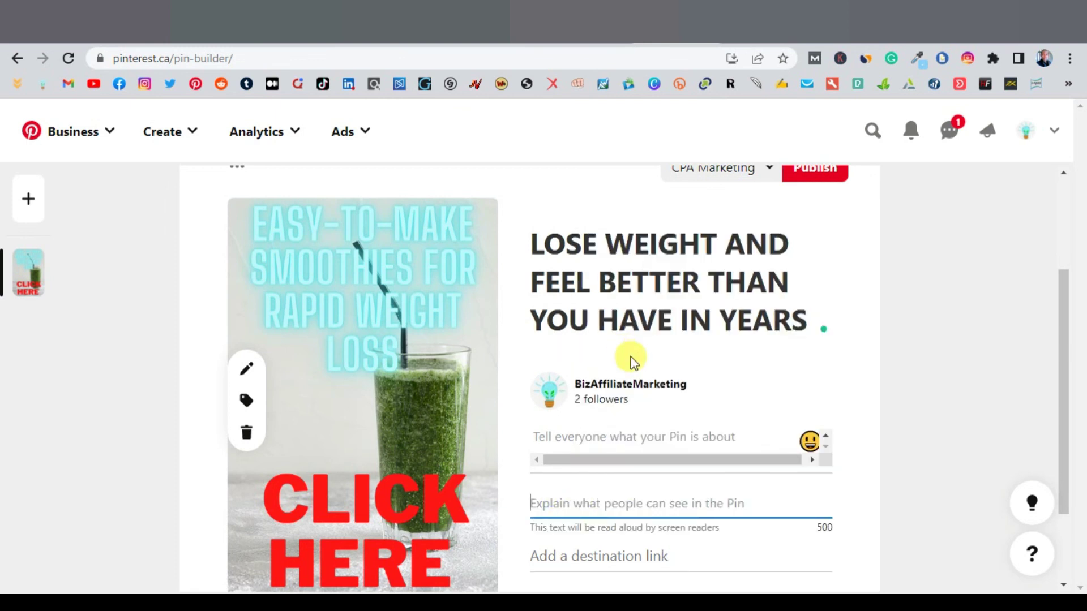
scroll(862, 501, down, 2)
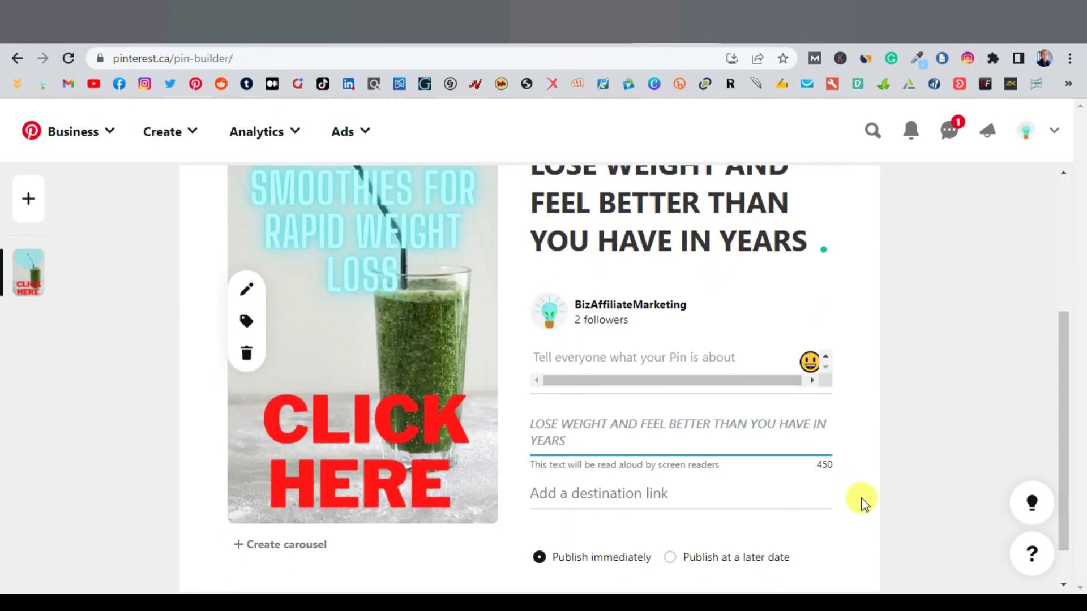
scroll(862, 498, up, 2)
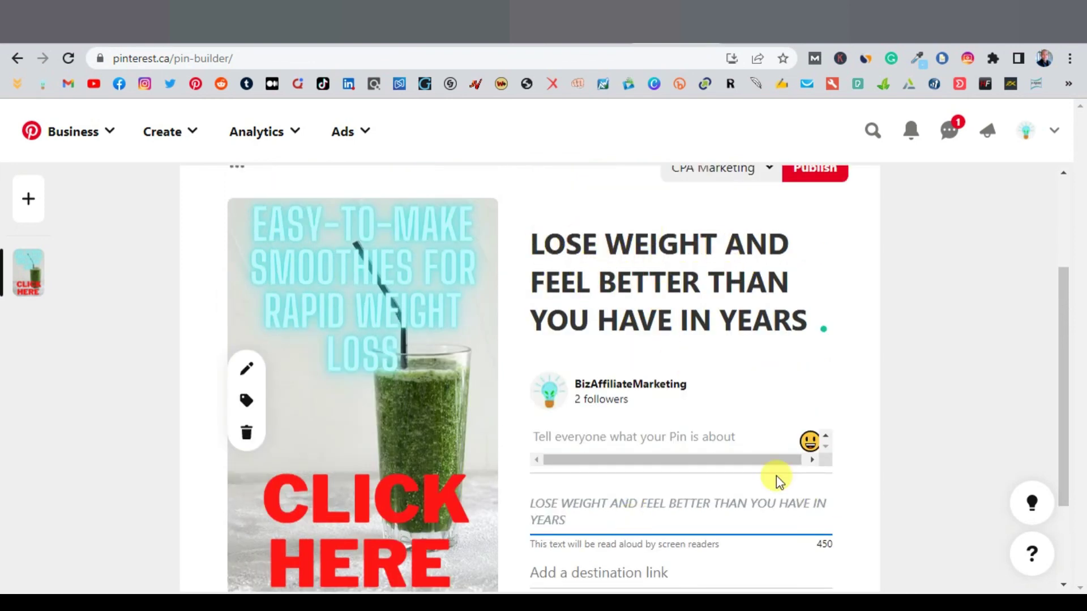
scroll(776, 475, down, 2)
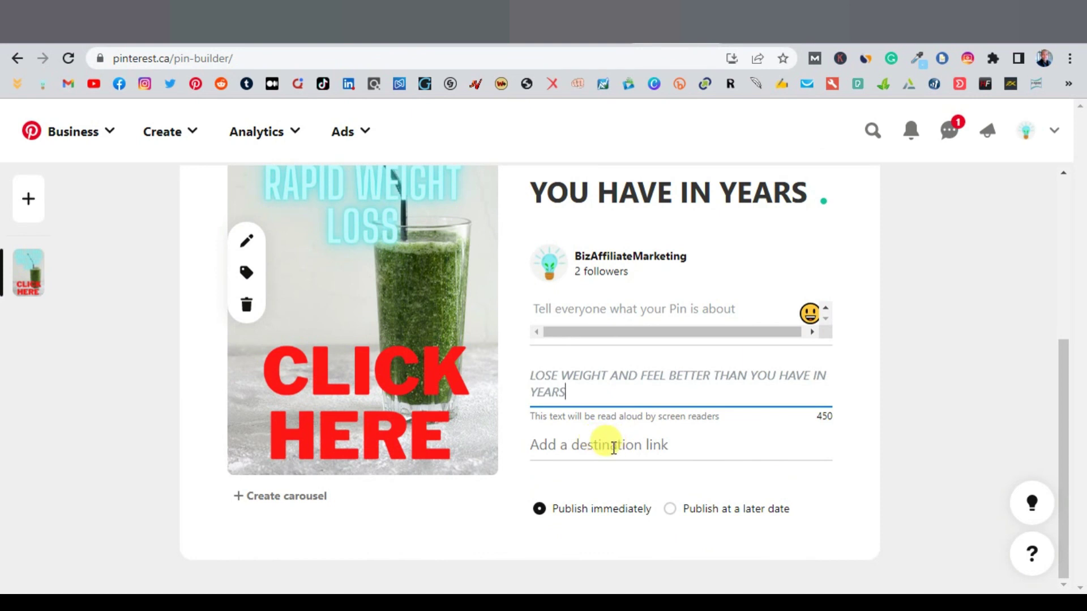
Step: Copy the Smoothie Diet landing page's link address from GetResponse
key(ctrl+Tab)
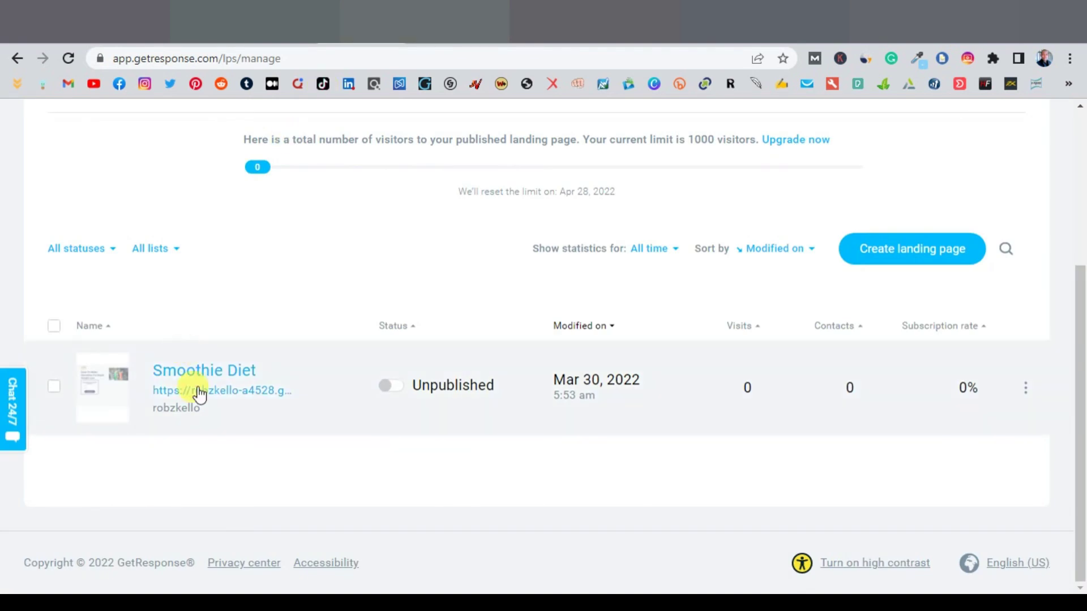
right_click(204, 391)
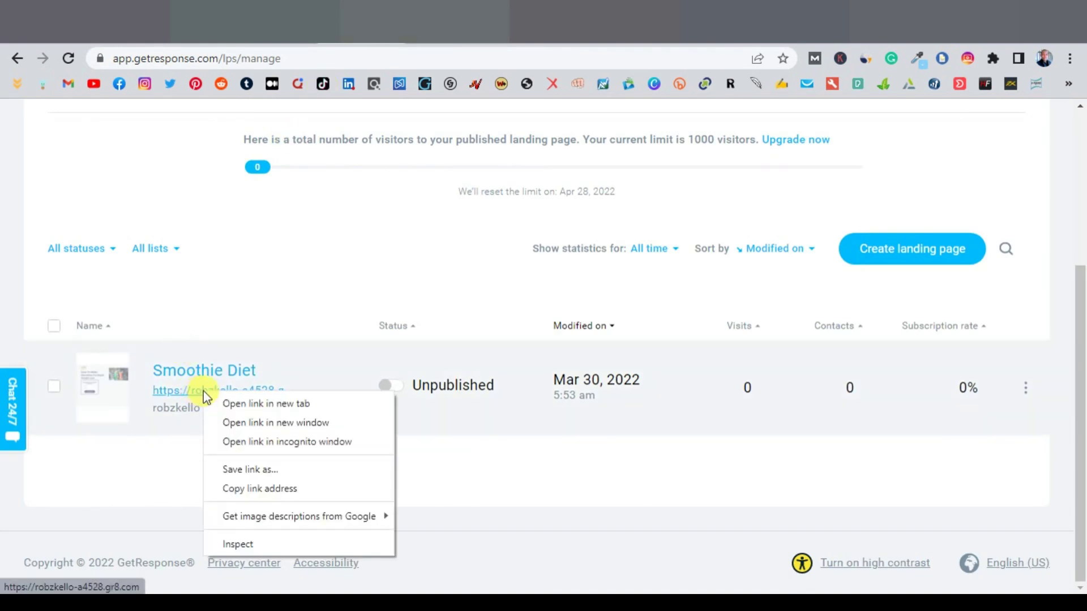
click(258, 489)
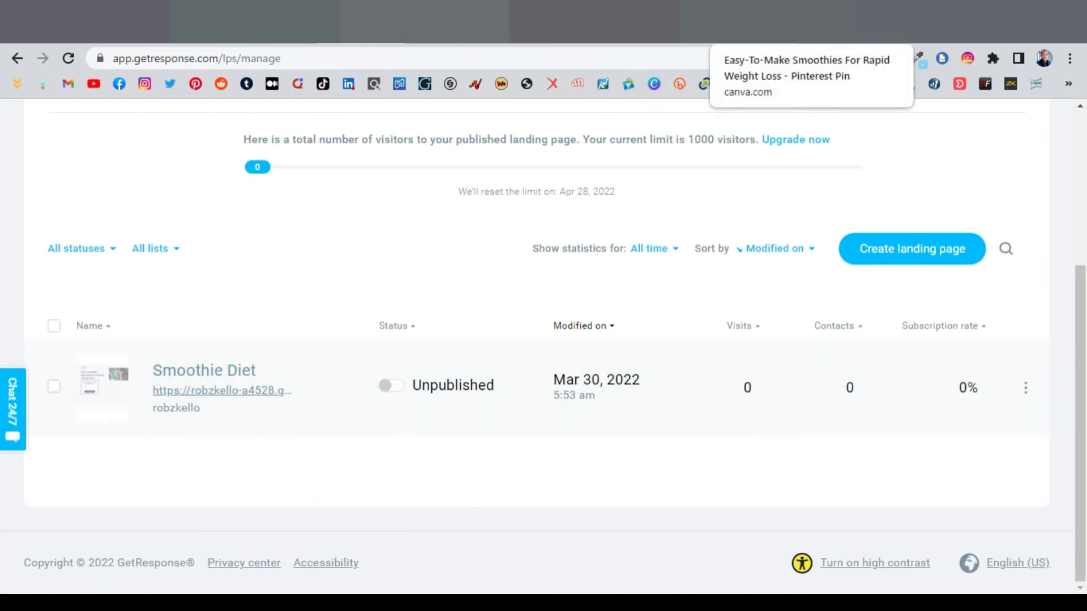
click(668, 23)
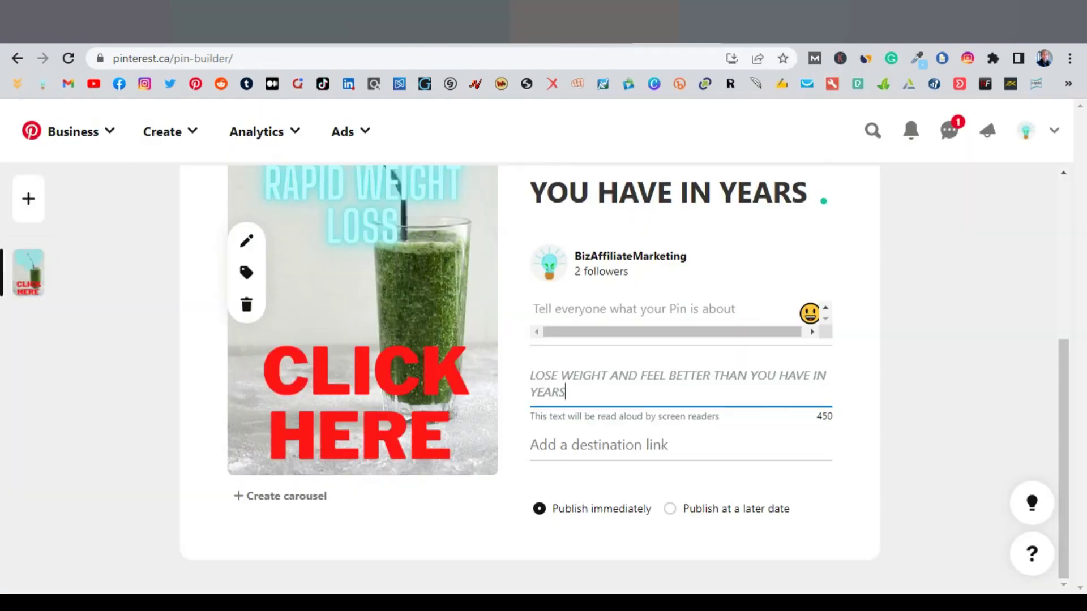
Step: Paste the GetResponse landing-page link as the pin's destination
right_click(558, 444)
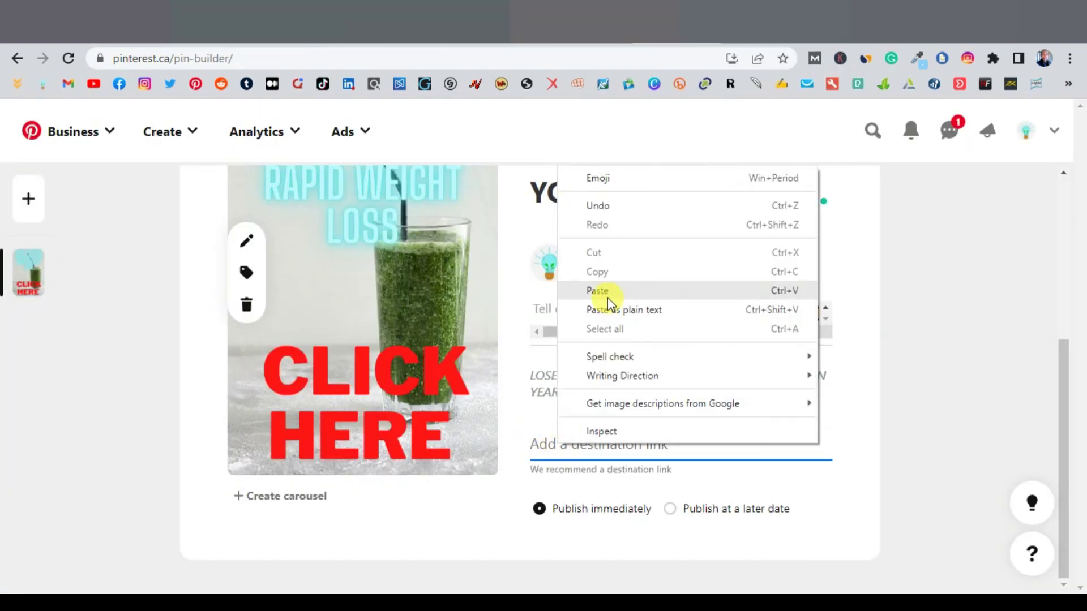
click(607, 299)
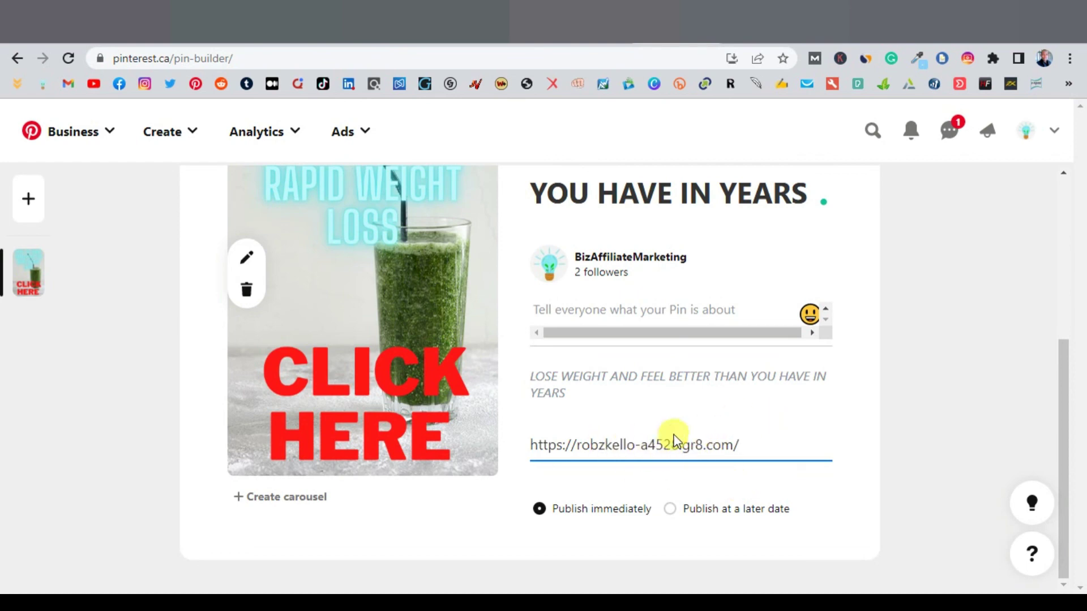
scroll(776, 434, up, 4)
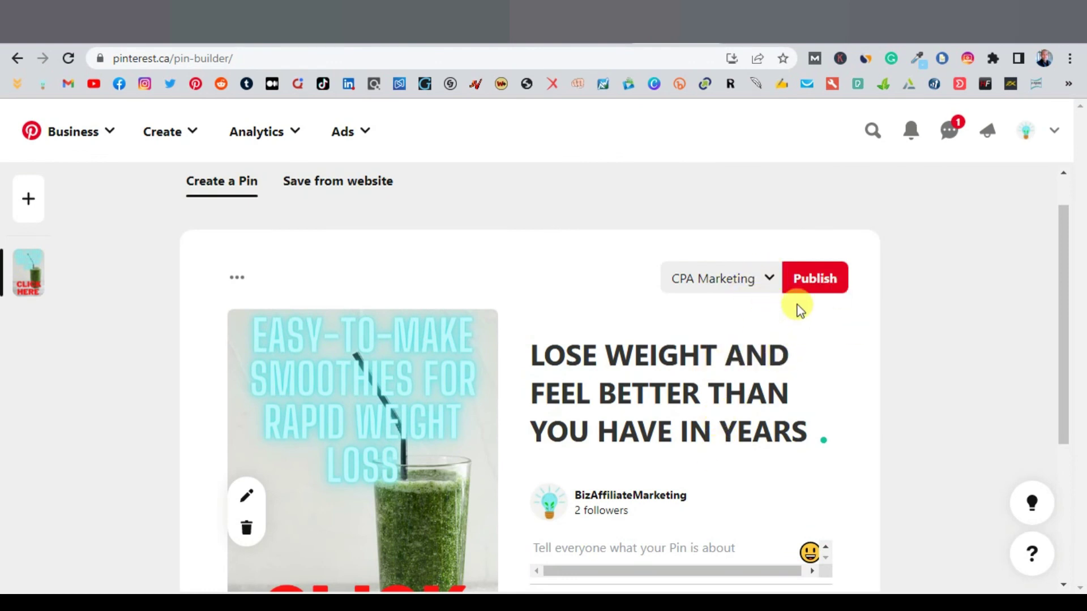
Step: Check the board list, then confirm in GetResponse that the 'Smoothie Diet' page is still unpublished
click(767, 280)
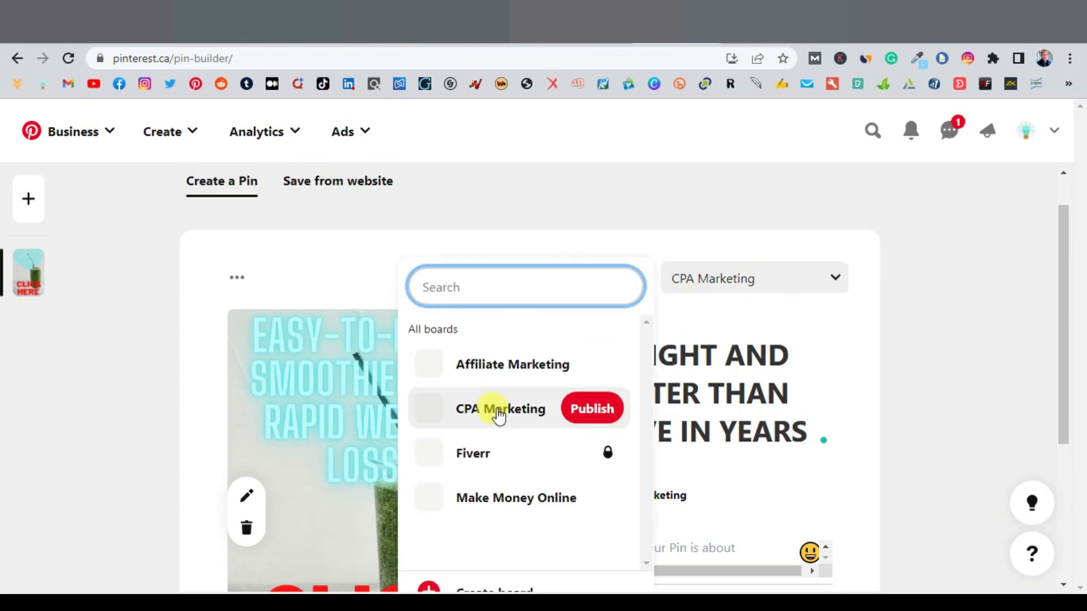
scroll(498, 417, down, 1)
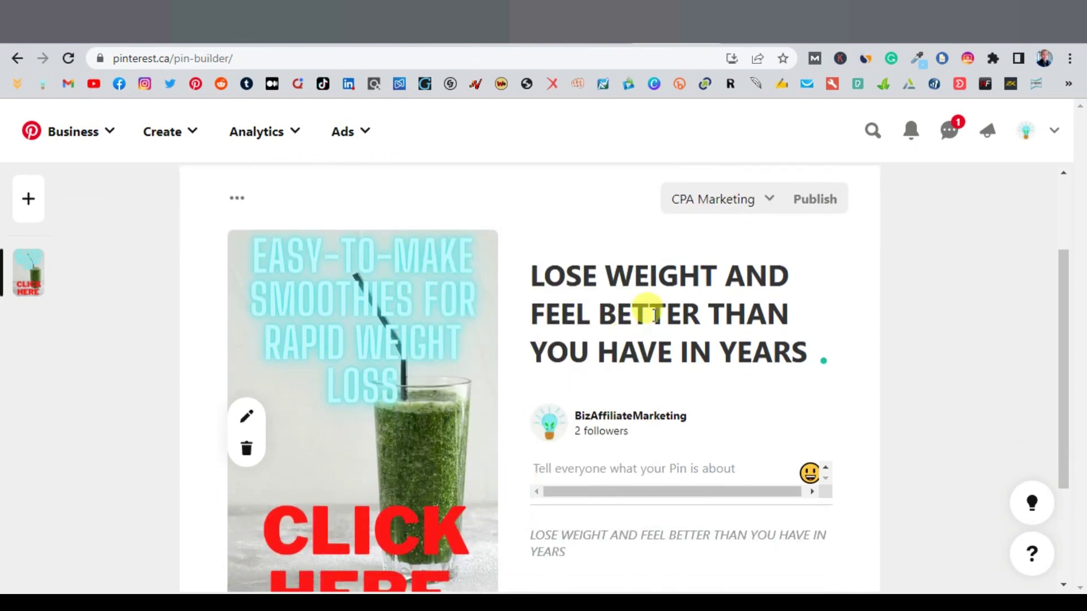
scroll(767, 266, up, 2)
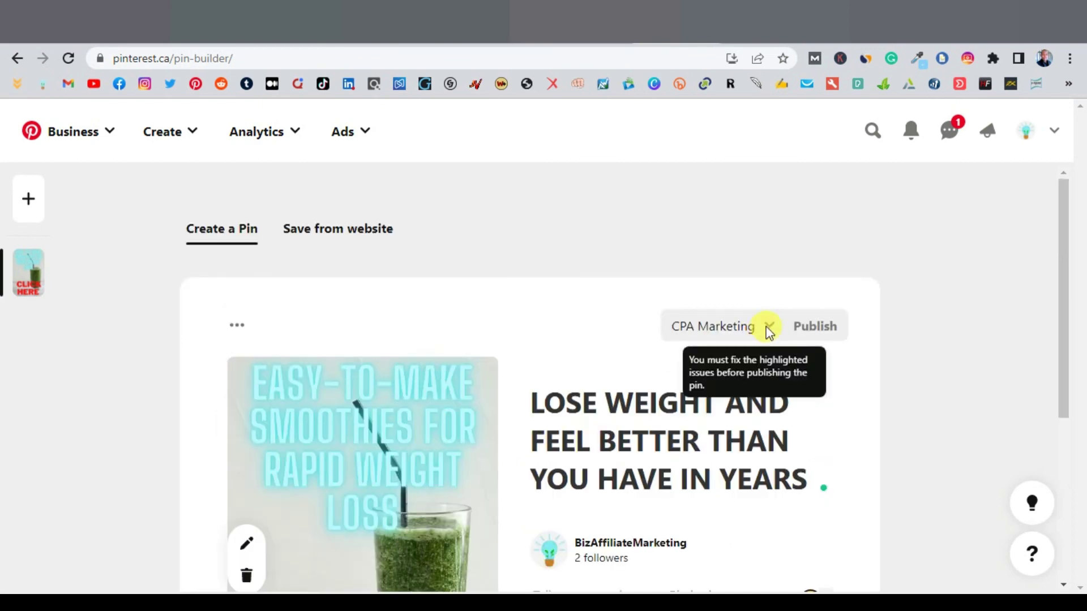
scroll(677, 361, down, 4)
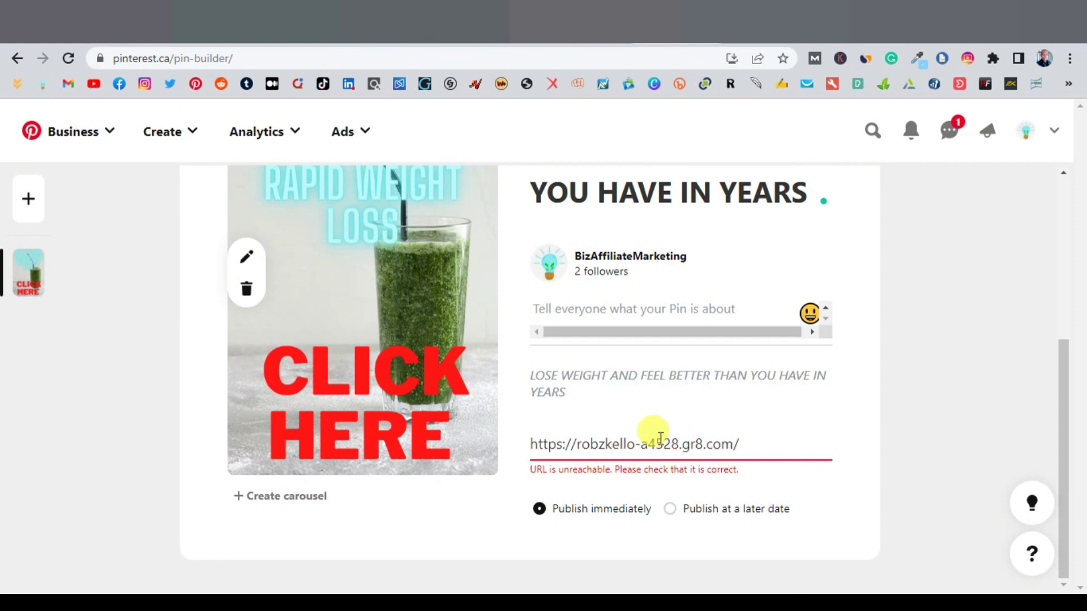
key(ctrl+Tab)
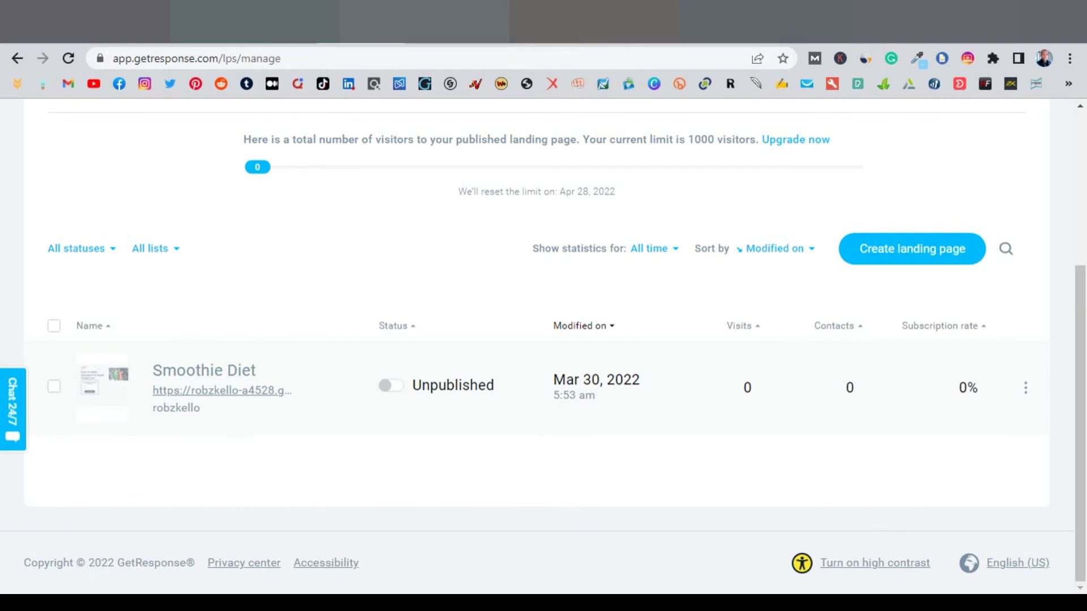
click(654, 41)
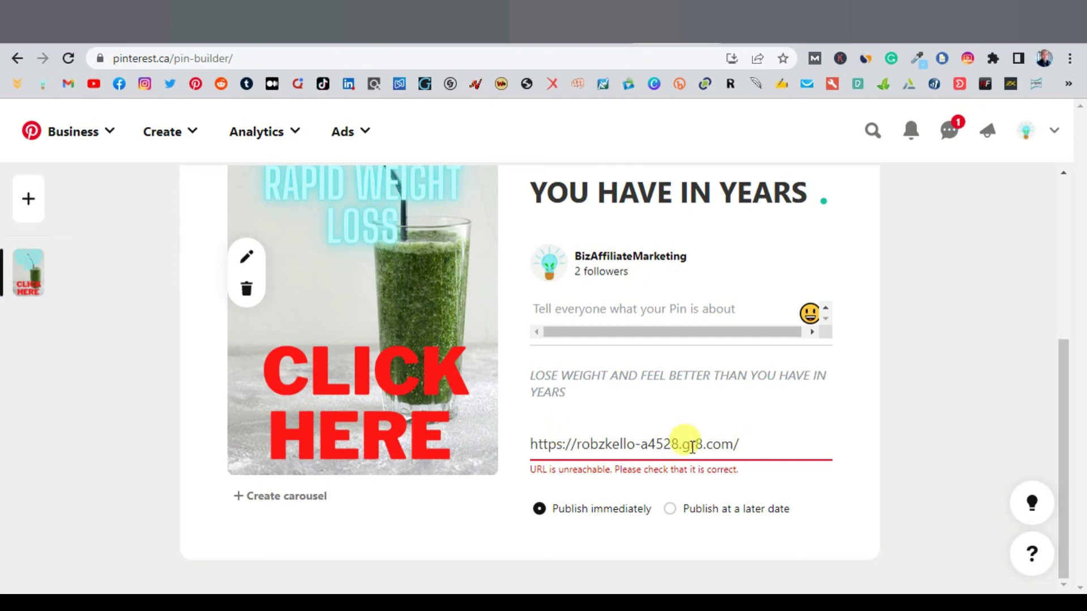
scroll(692, 447, up, 4)
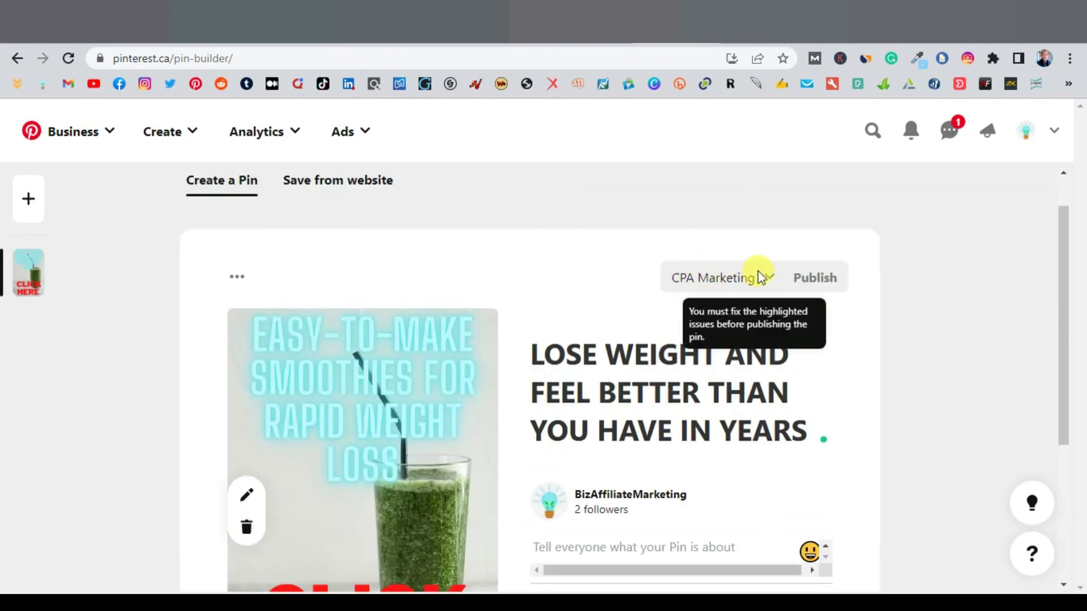
scroll(699, 339, down, 4)
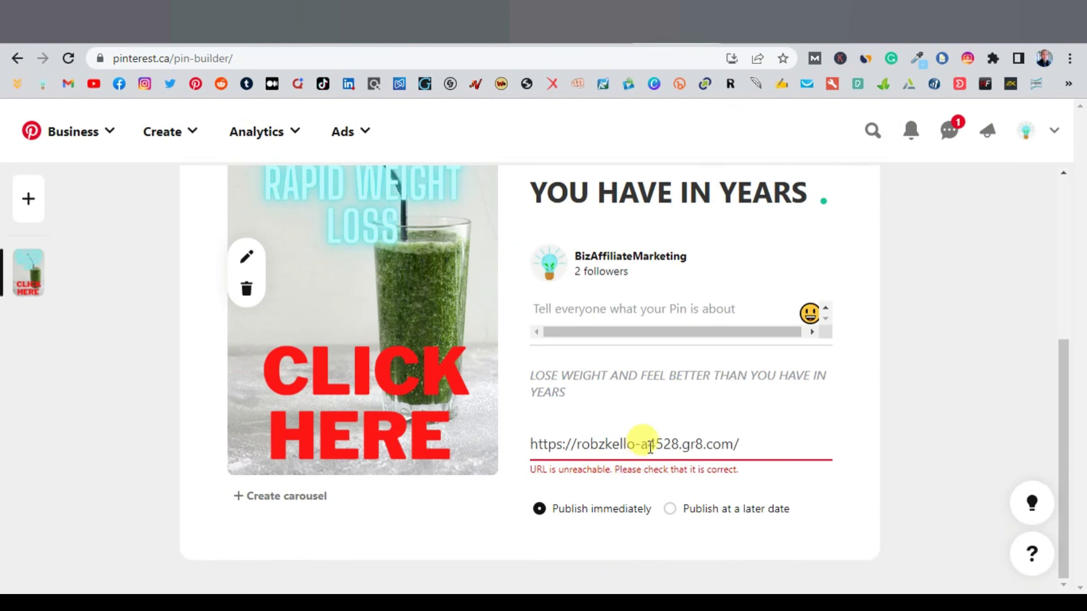
triple_click(650, 447)
right_click(650, 446)
click(711, 208)
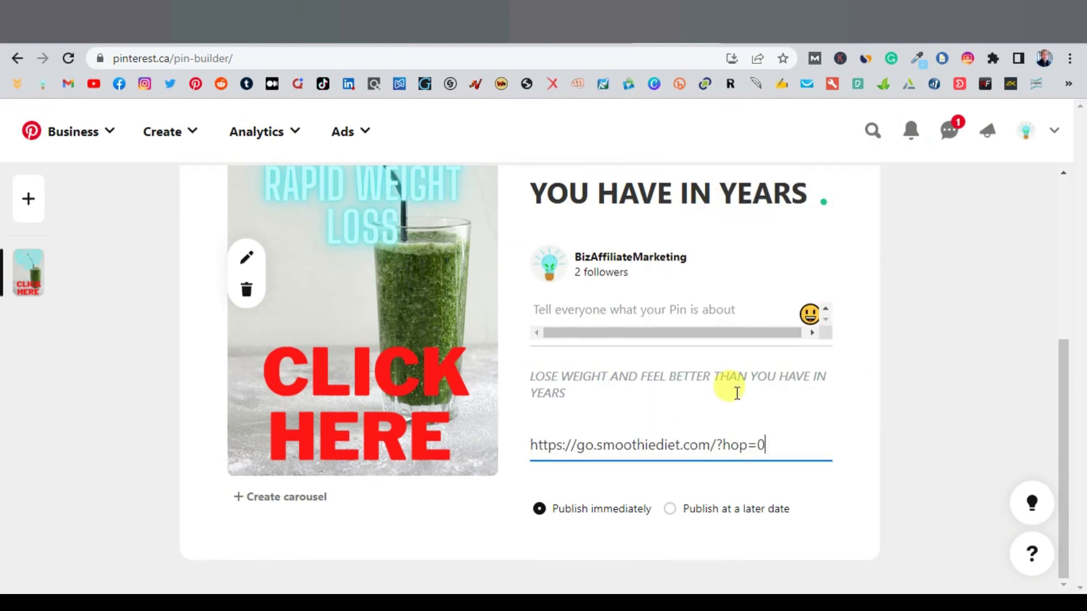
scroll(729, 434, up, 4)
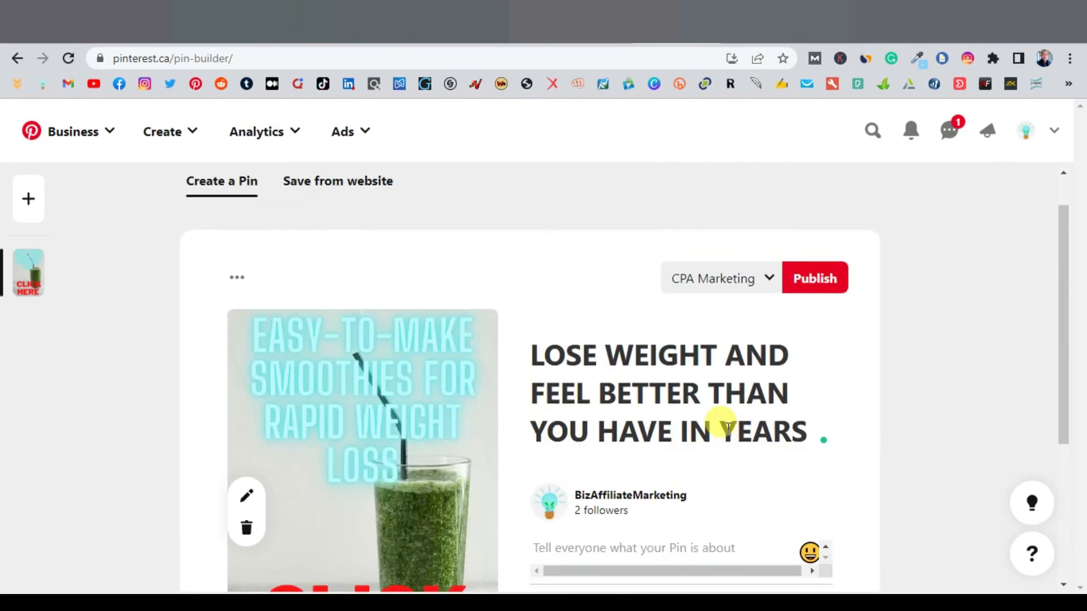
click(771, 280)
scroll(576, 366, down, 1)
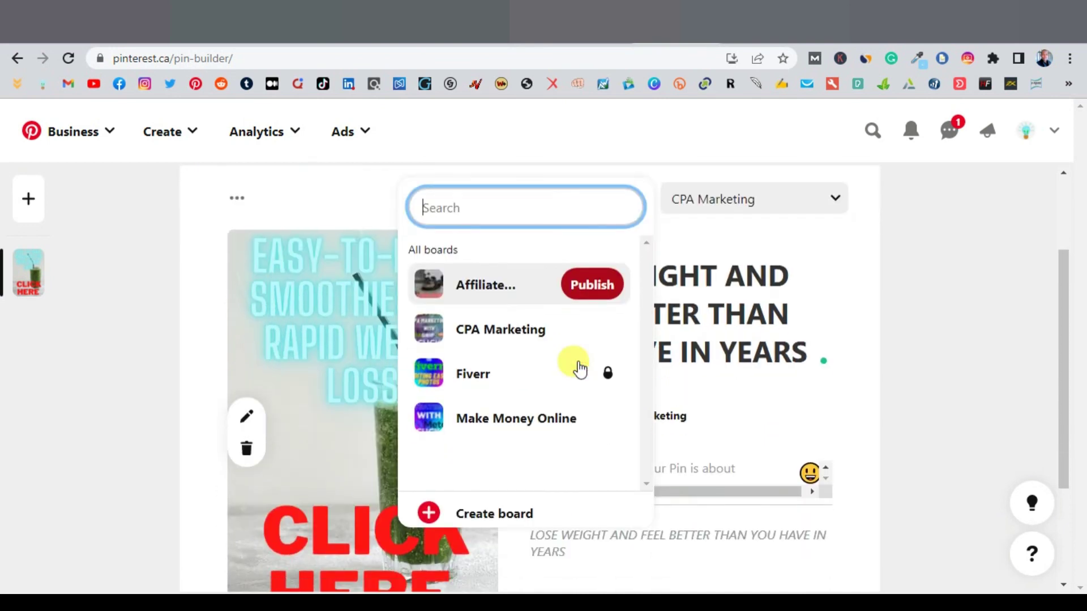
click(492, 512)
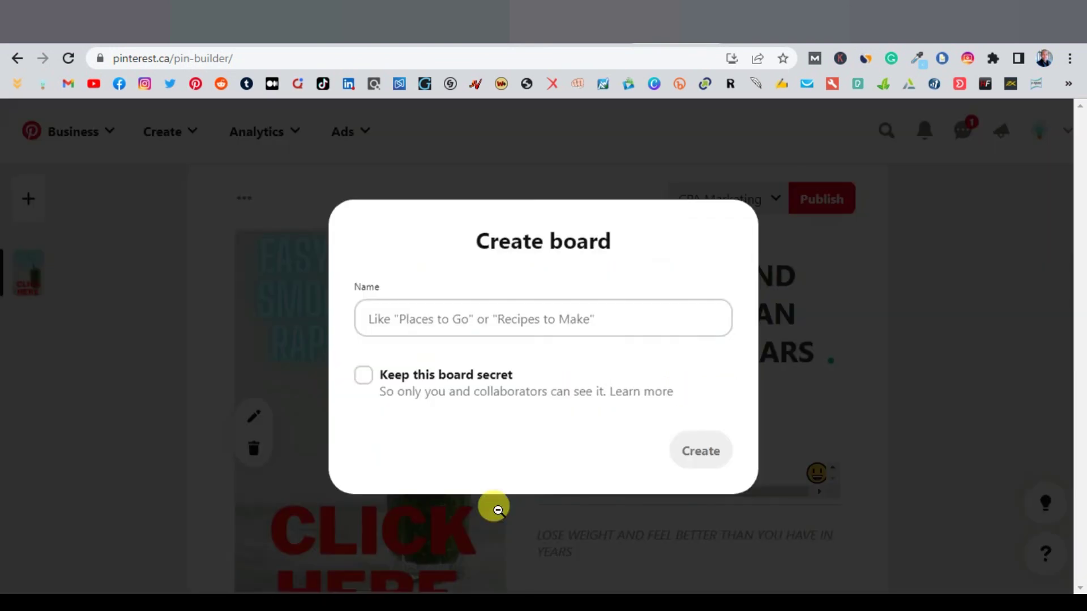
click(508, 318)
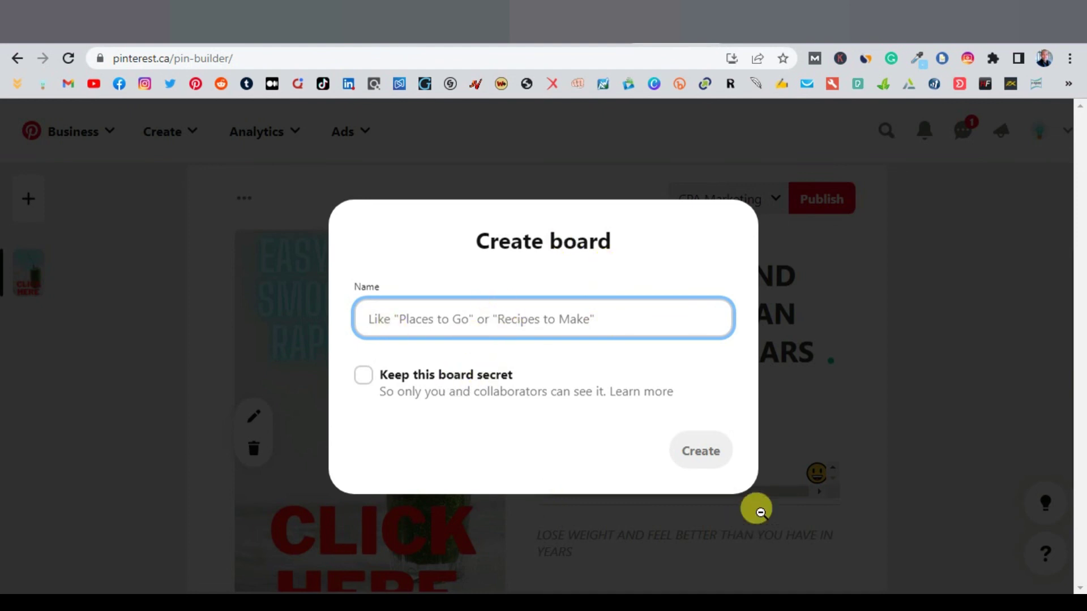
click(883, 295)
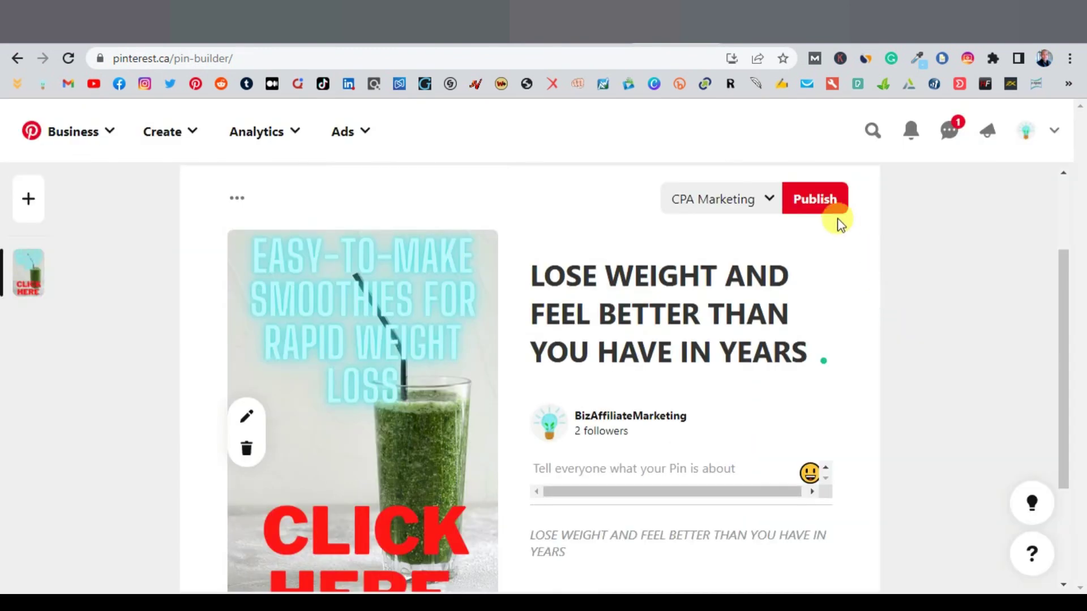
scroll(870, 351, down, 3)
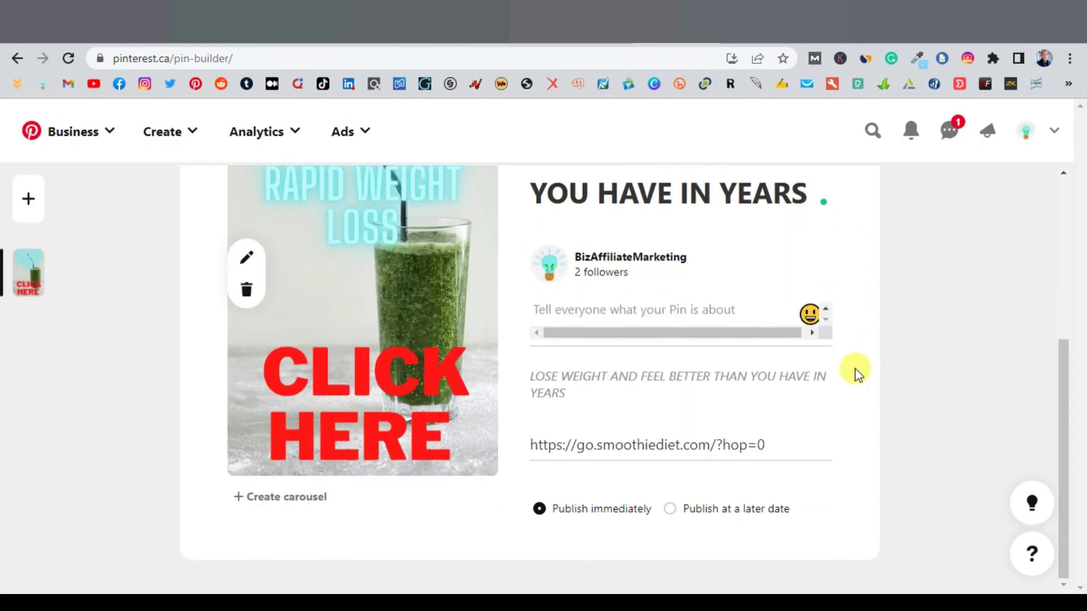
scroll(861, 376, up, 3)
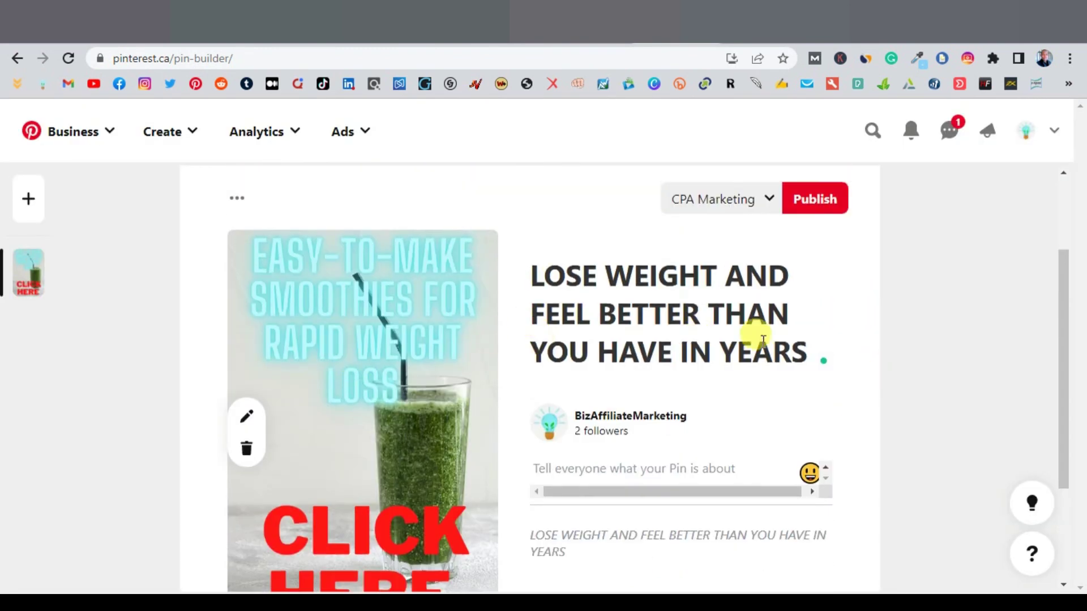
scroll(835, 351, down, 2)
scroll(872, 370, down, 1)
scroll(861, 381, up, 4)
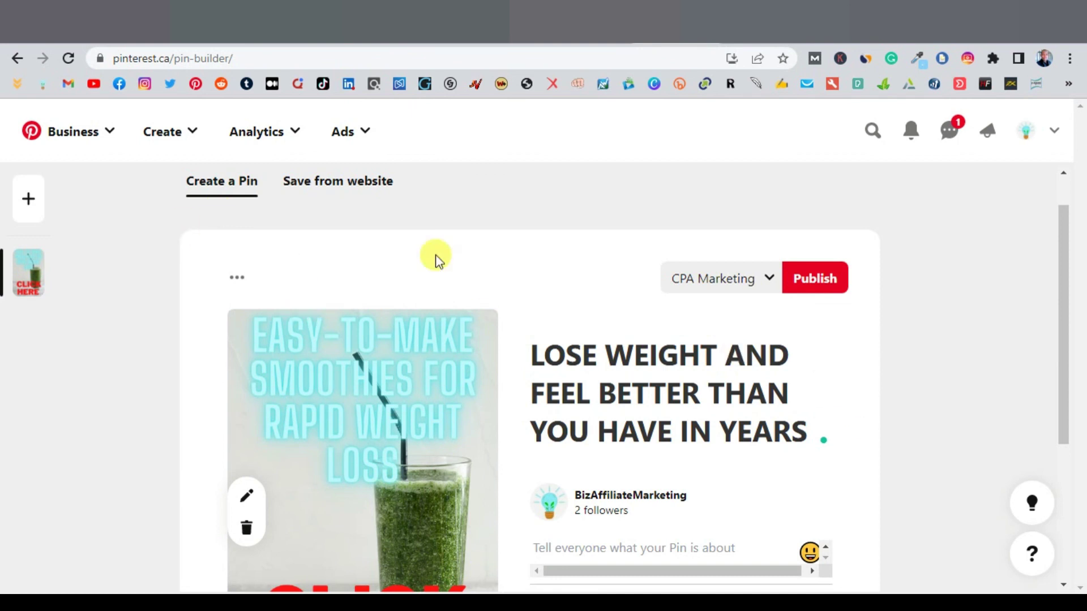
scroll(568, 325, down, 1)
scroll(567, 326, down, 1)
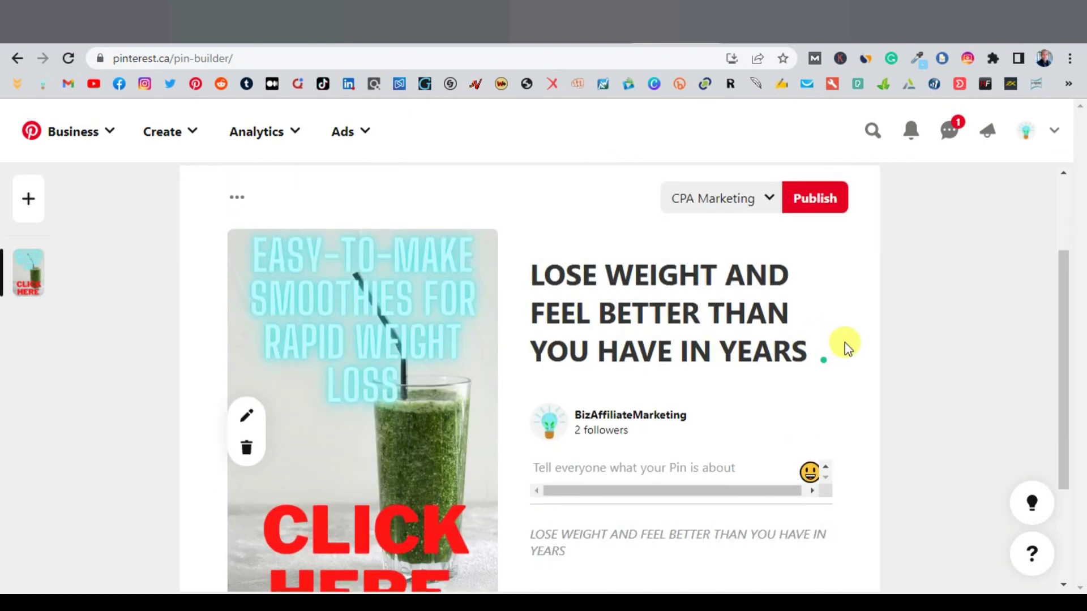
scroll(844, 342, down, 1)
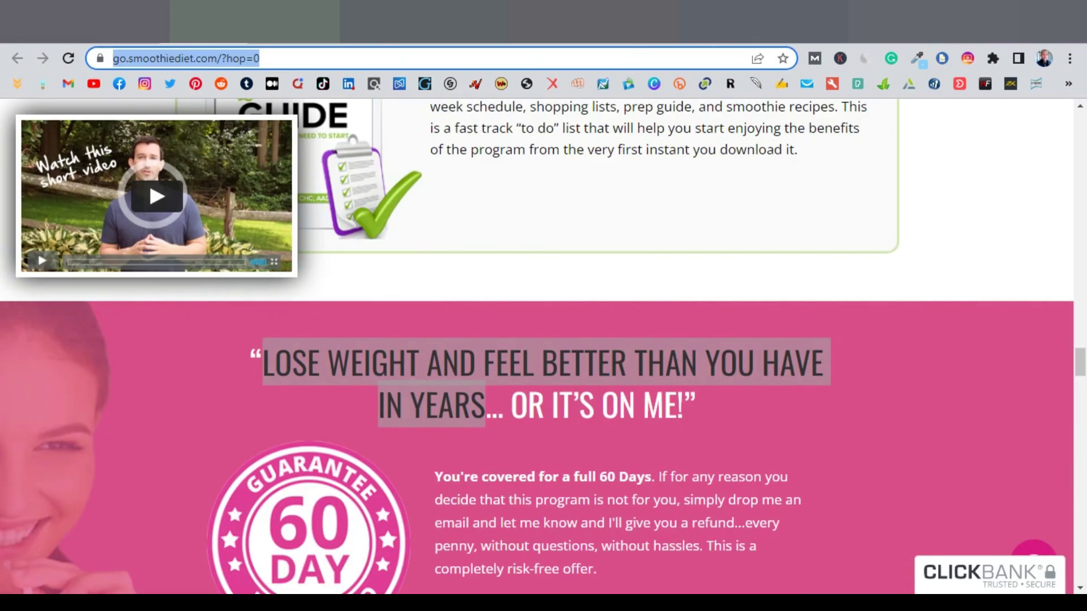
click(1014, 281)
scroll(1011, 278, up, 10)
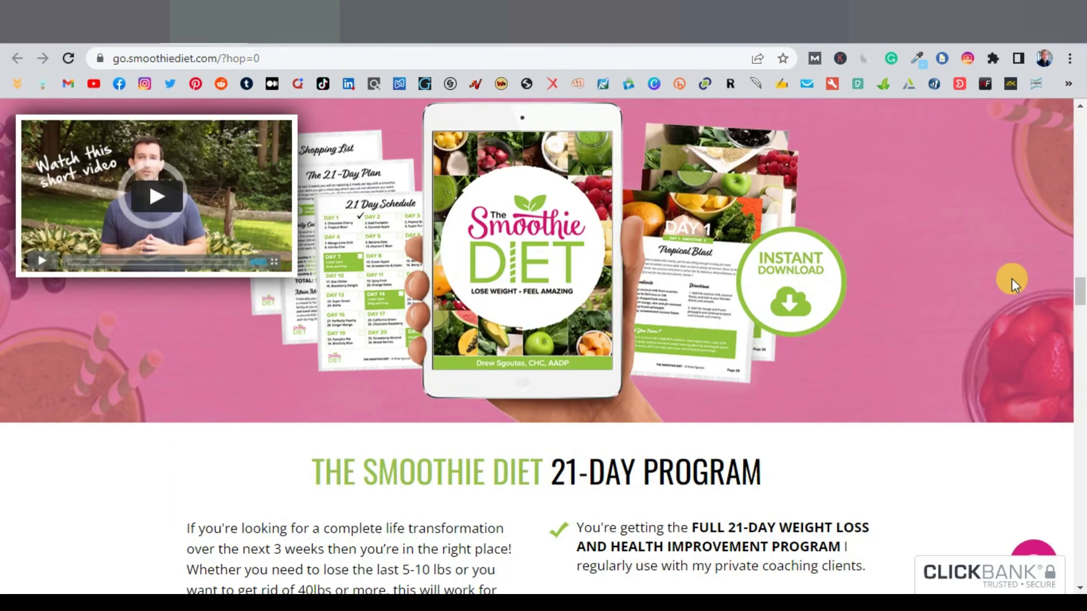
scroll(1011, 279, down, 20)
scroll(1011, 279, up, 7)
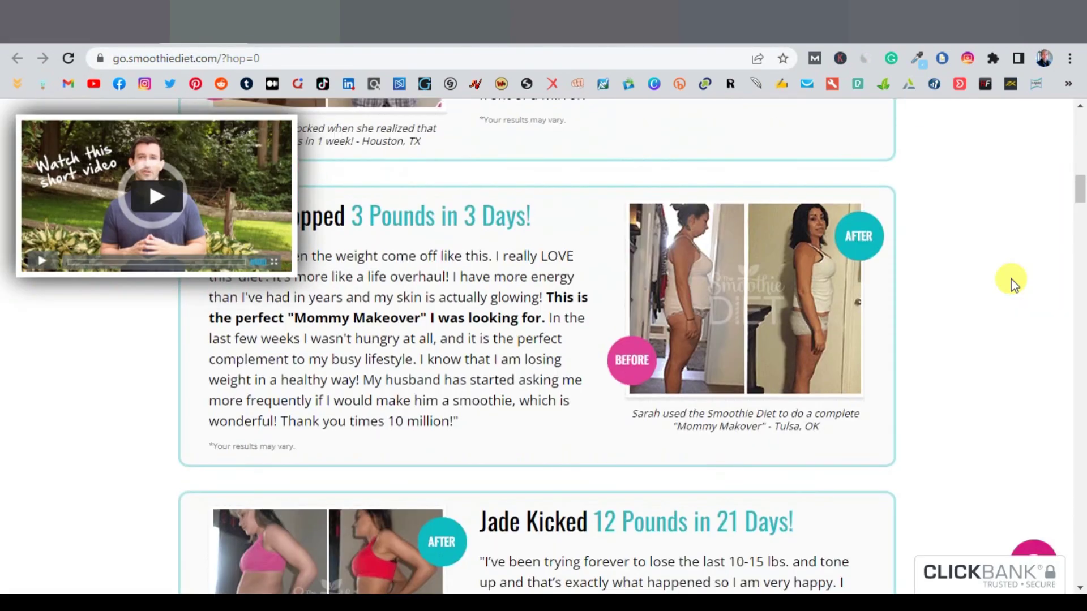
scroll(1011, 280, up, 15)
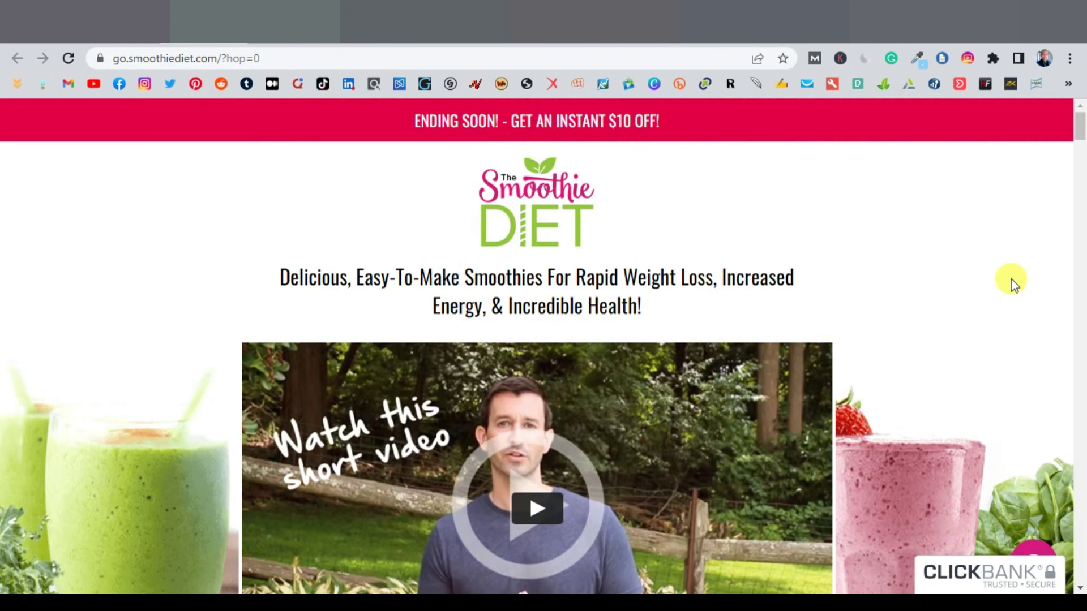